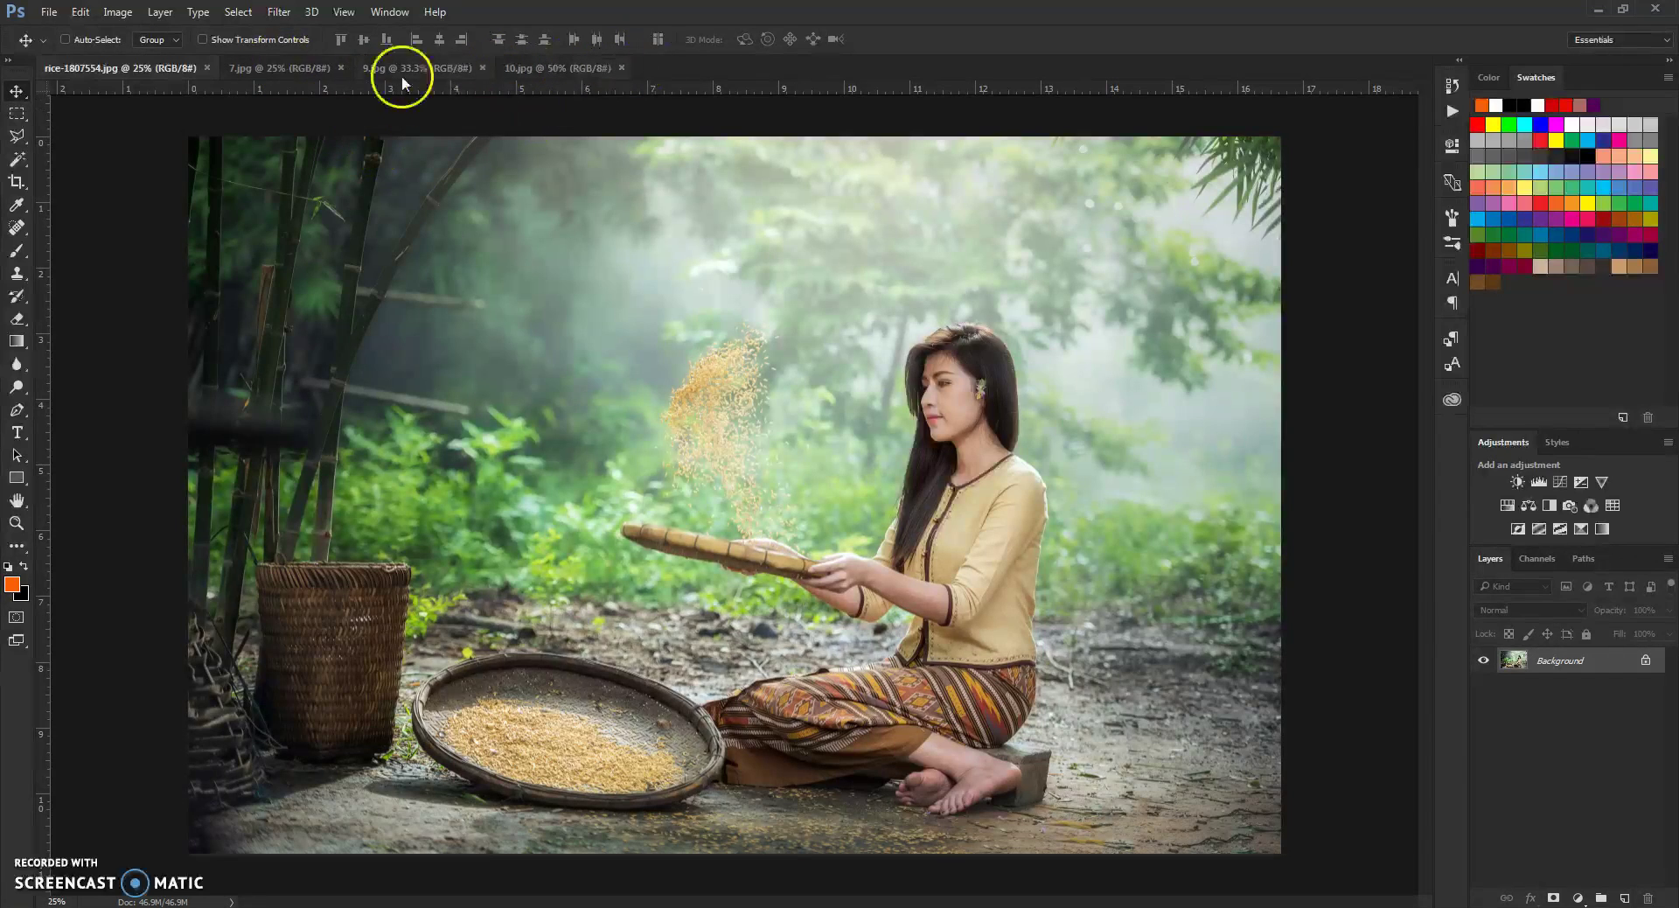
# Compare the example images 7.jpg, 9.jpg and 10.jpg, then return to the rice-winnowing photo
pyautogui.click(299, 63)
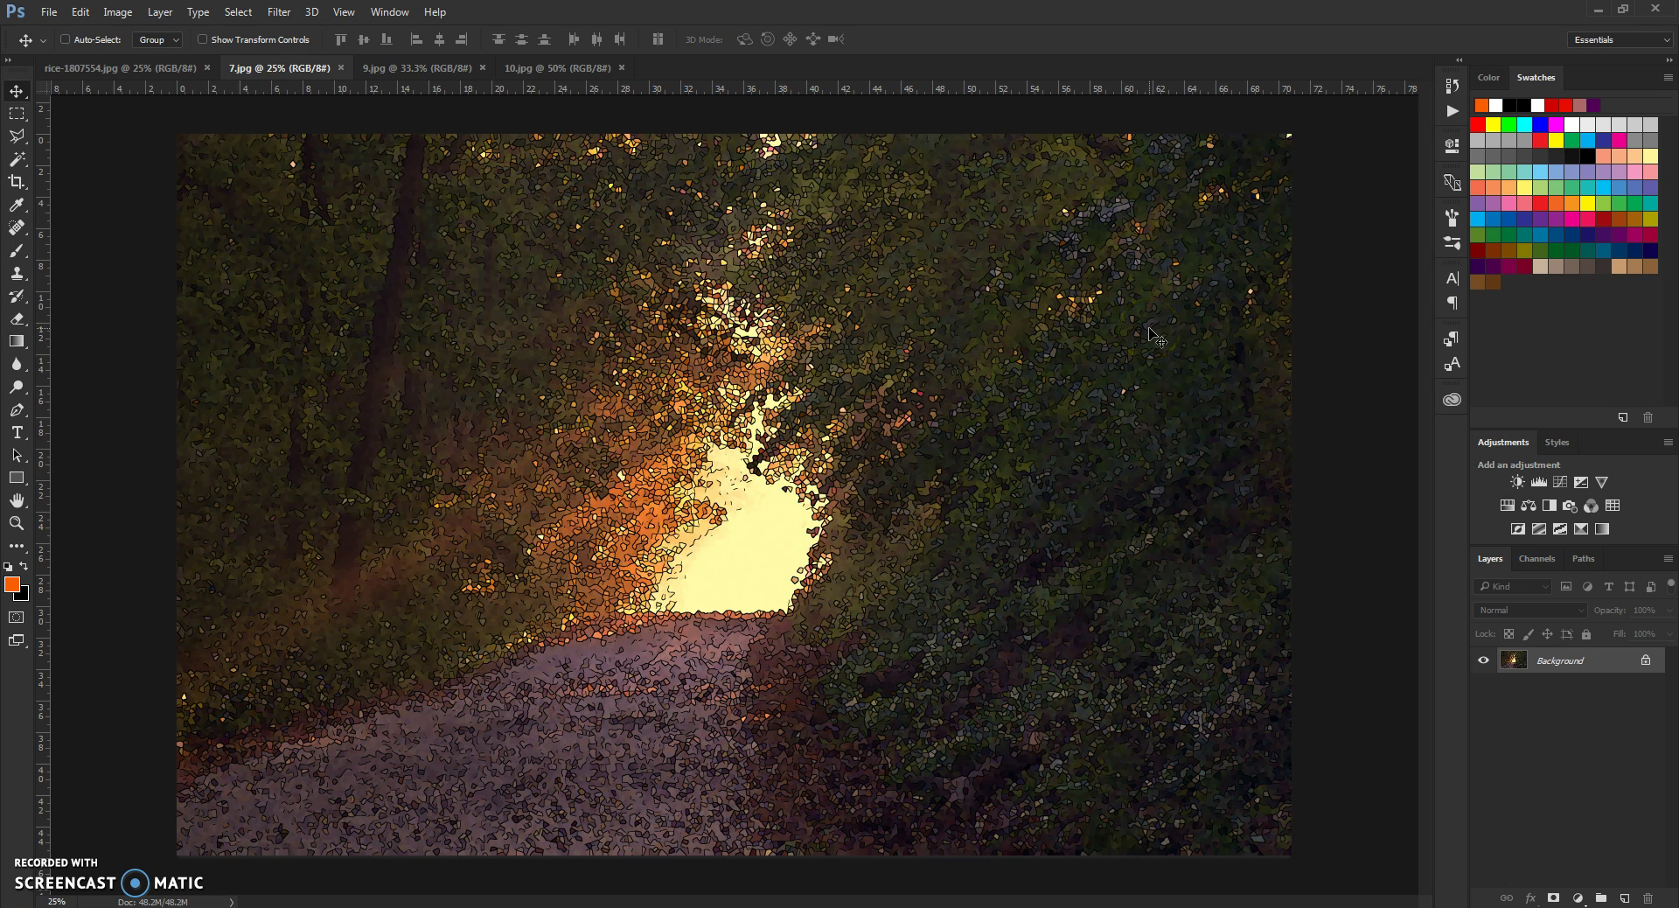
pyautogui.click(438, 70)
pyautogui.click(543, 67)
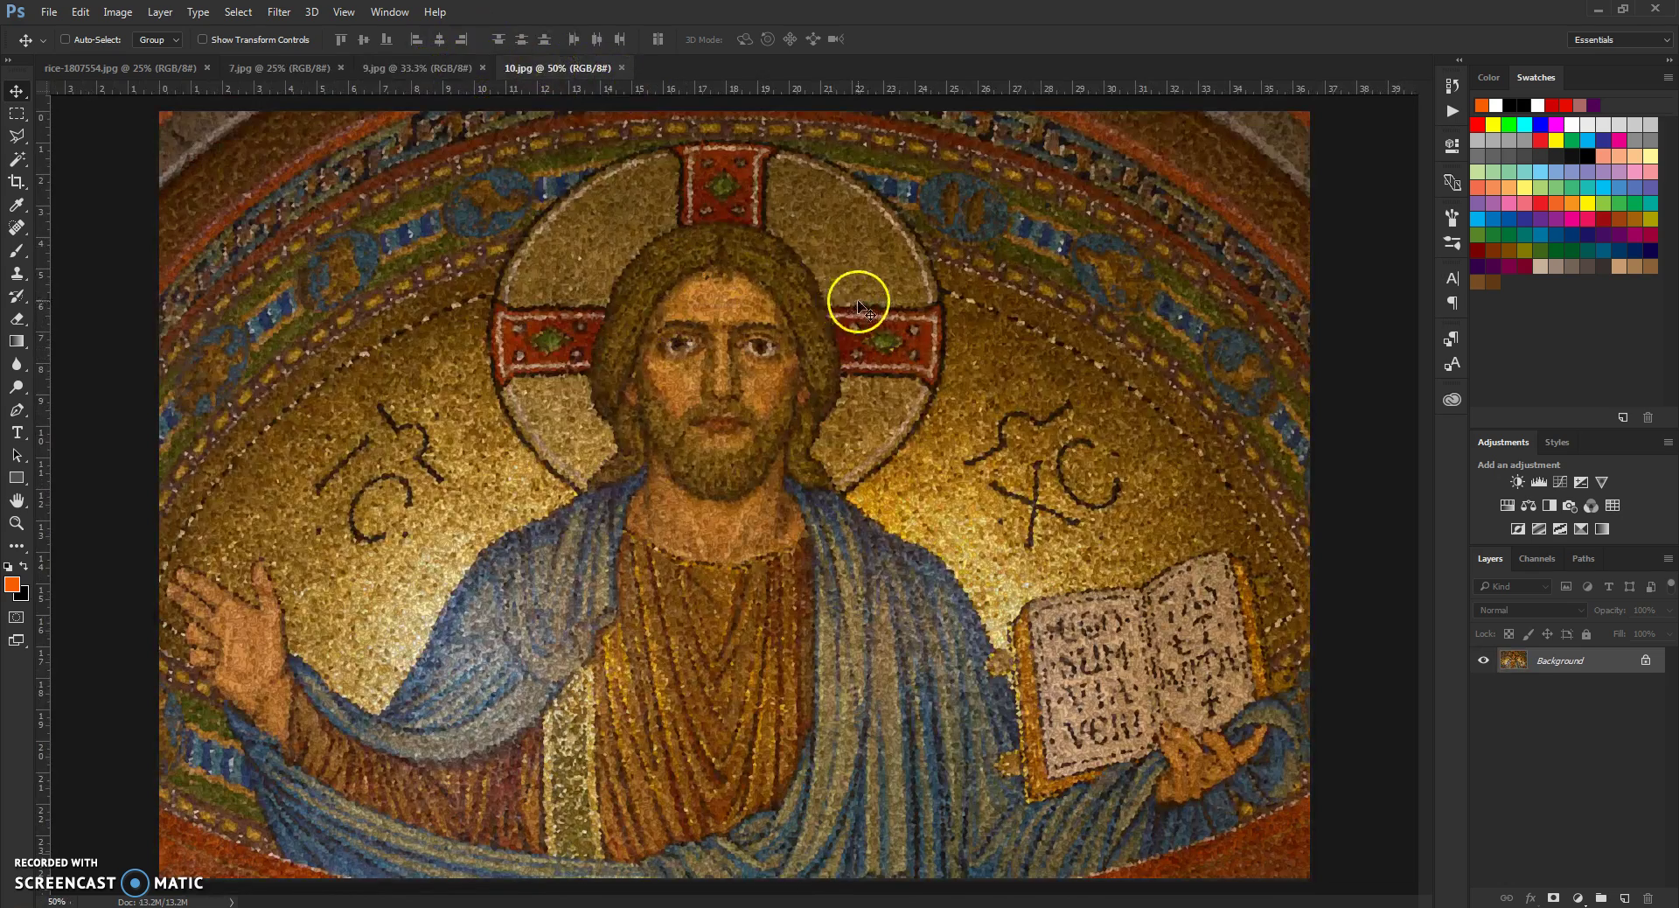
pyautogui.click(297, 68)
pyautogui.click(546, 68)
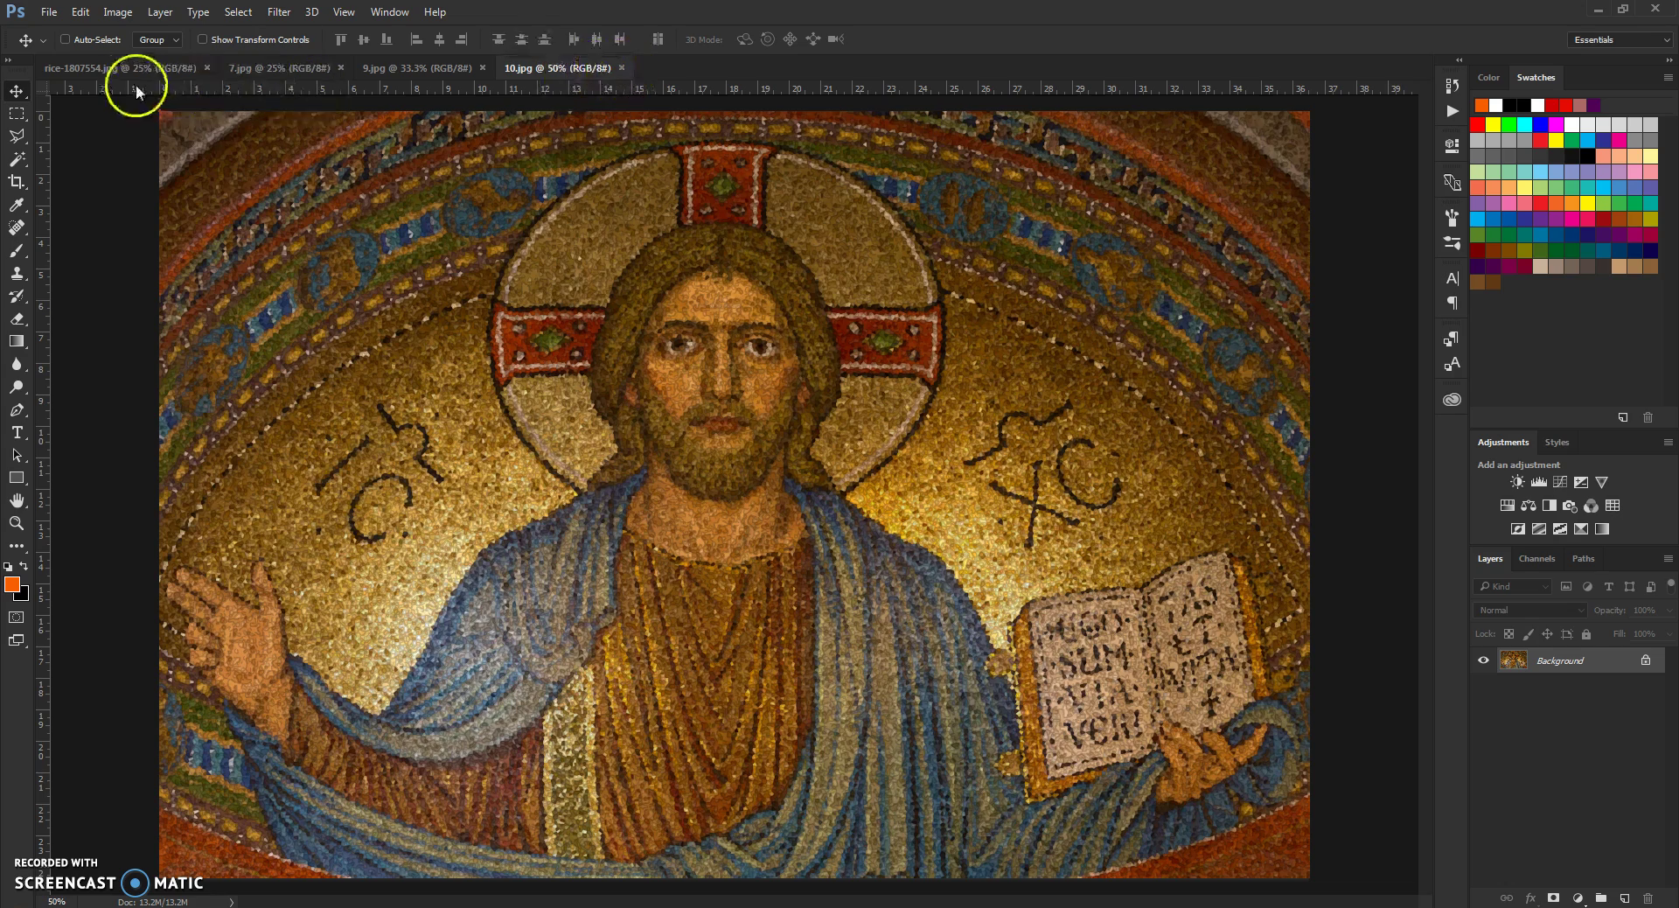
pyautogui.click(429, 67)
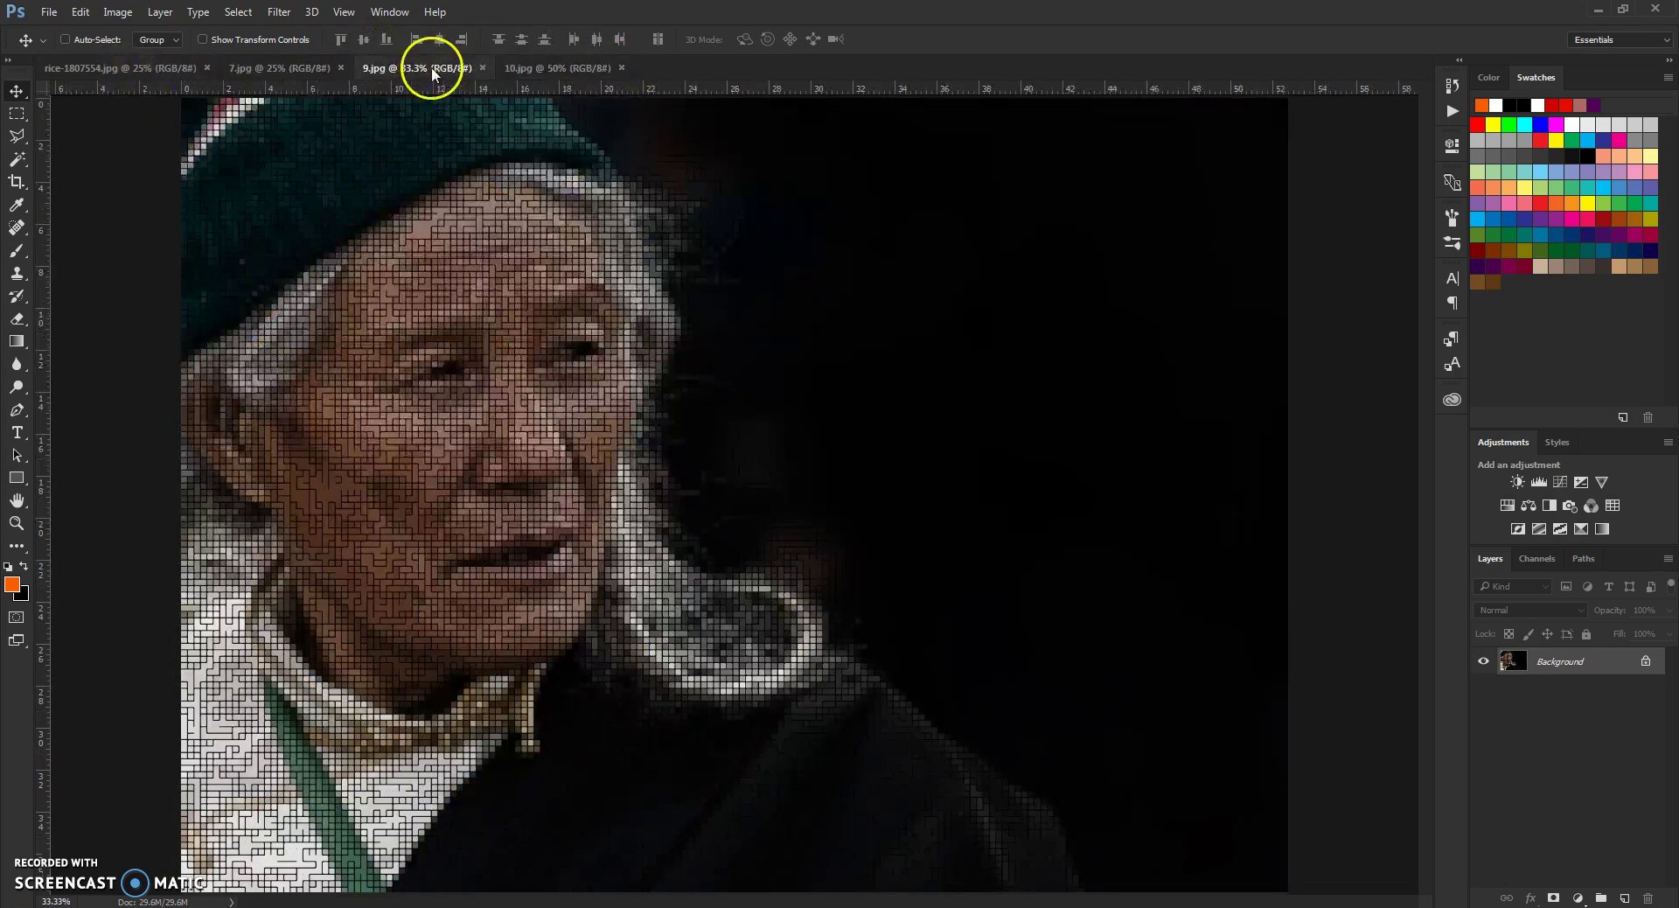
pyautogui.click(280, 68)
pyautogui.click(194, 77)
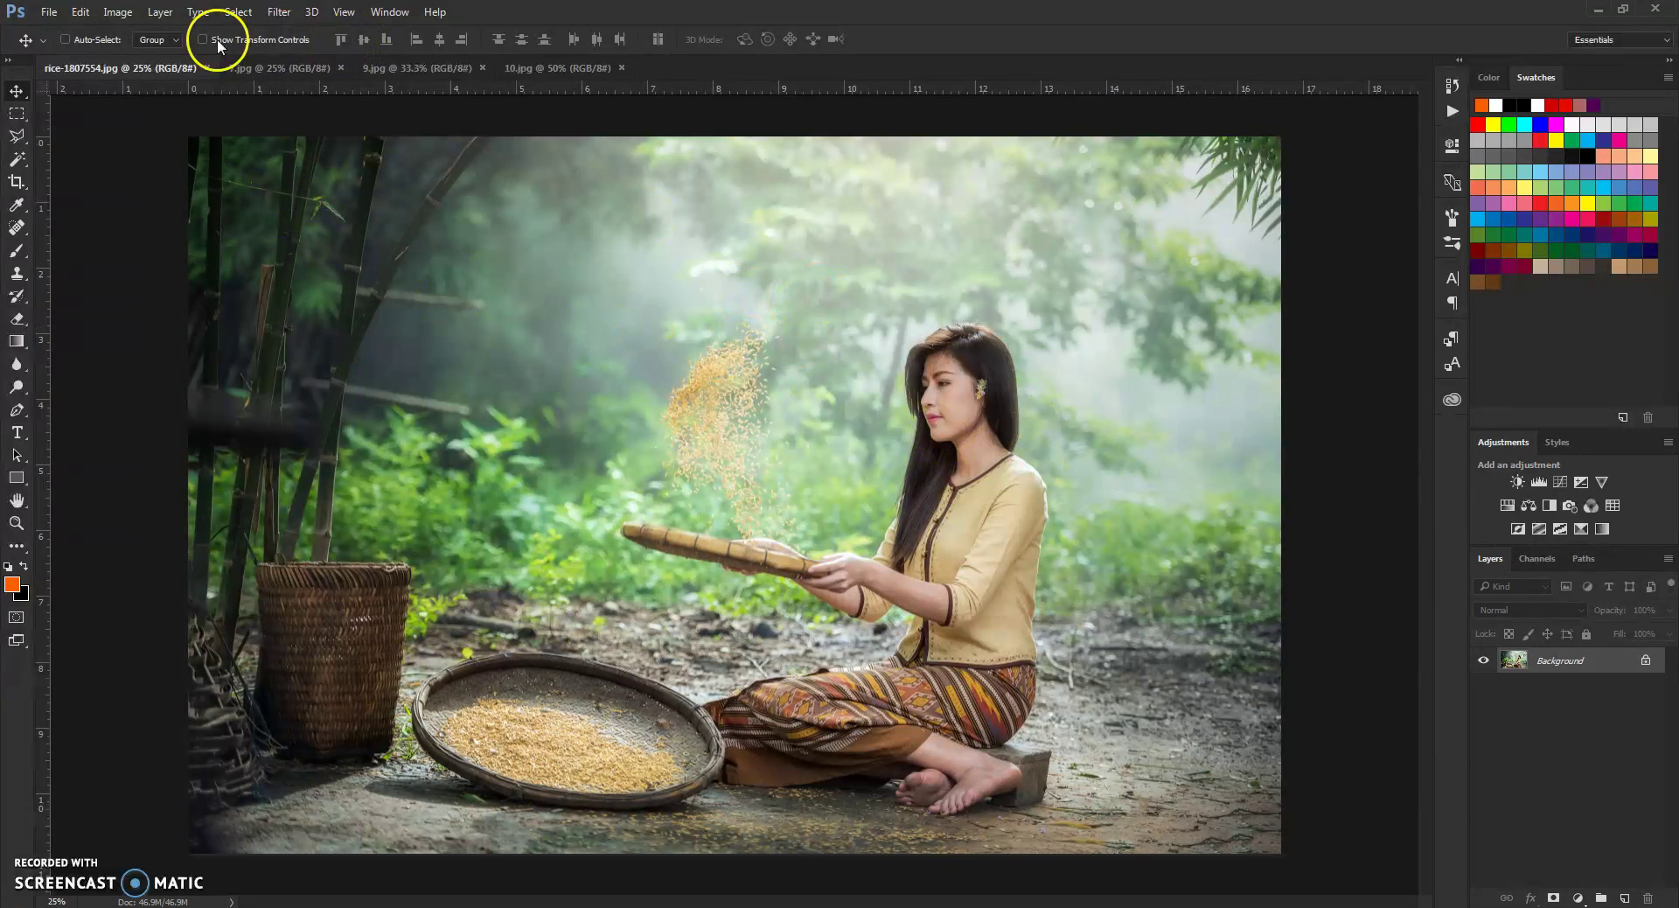
# Check the photo's colour mode in the Image menu and leave it unchanged
pyautogui.click(115, 13)
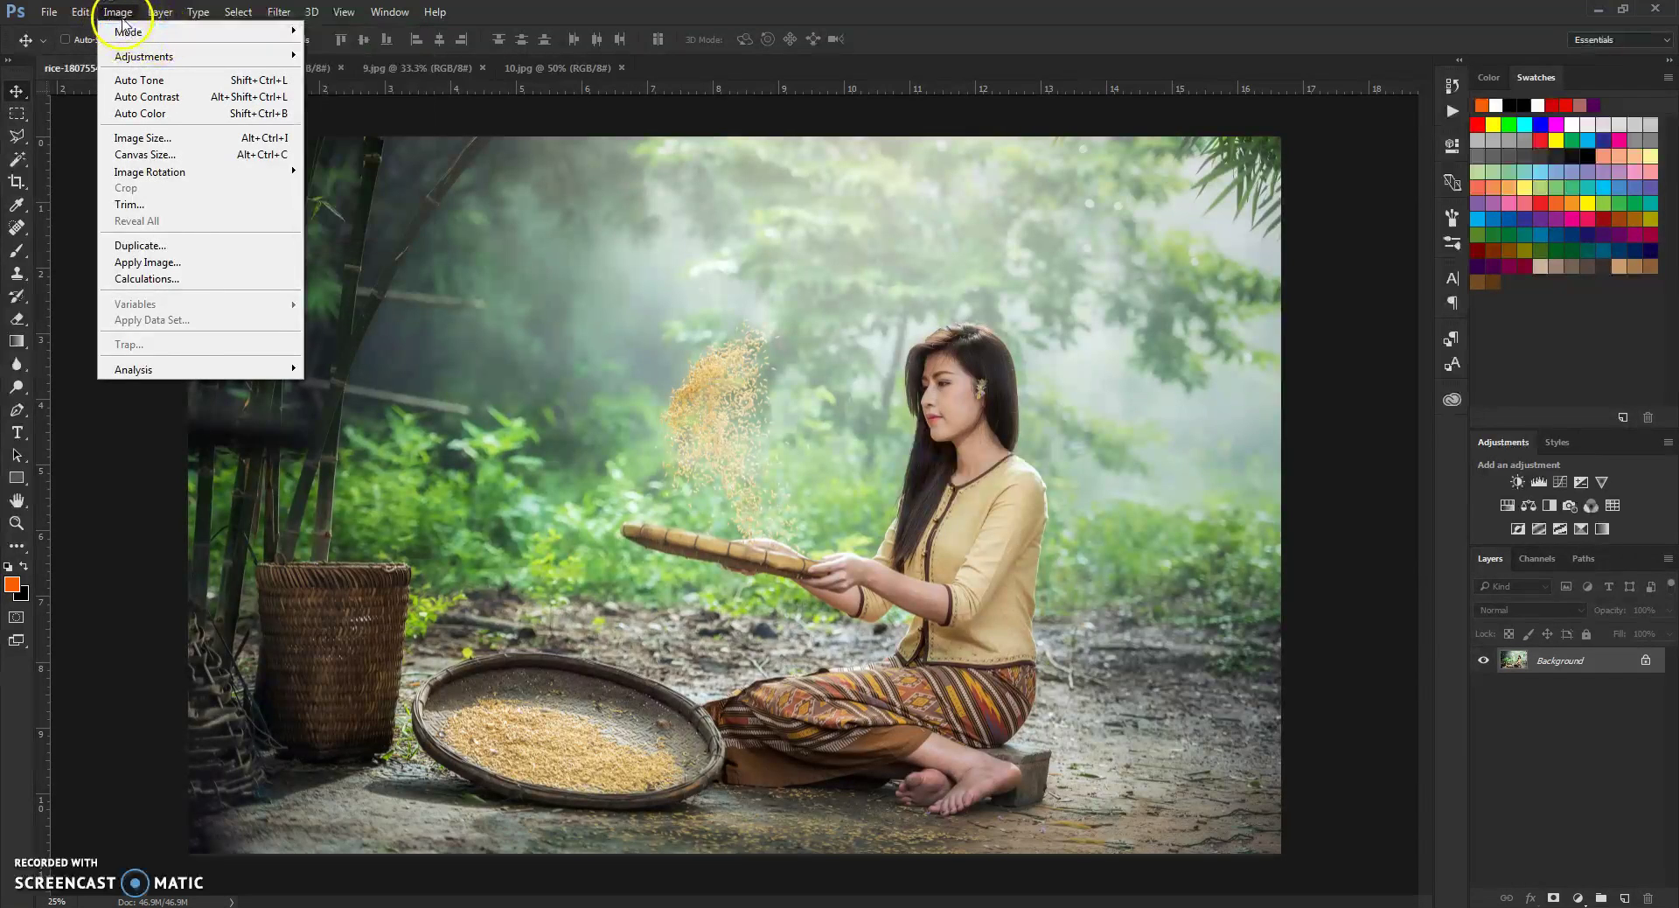
pyautogui.moveTo(125, 30)
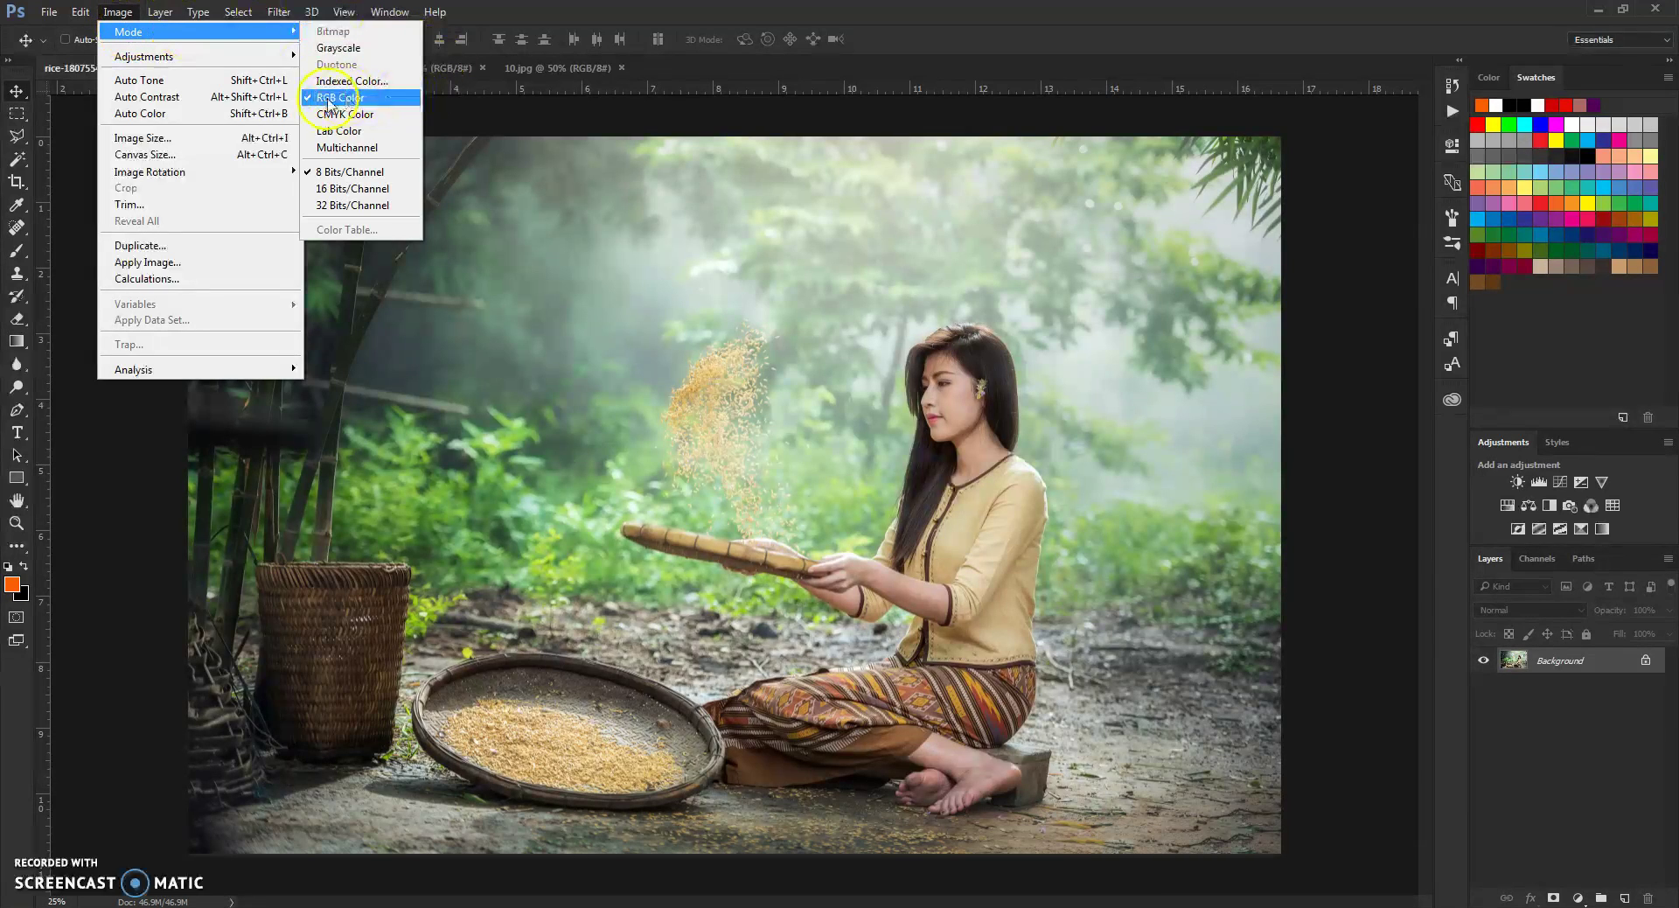
pyautogui.moveTo(250, 30)
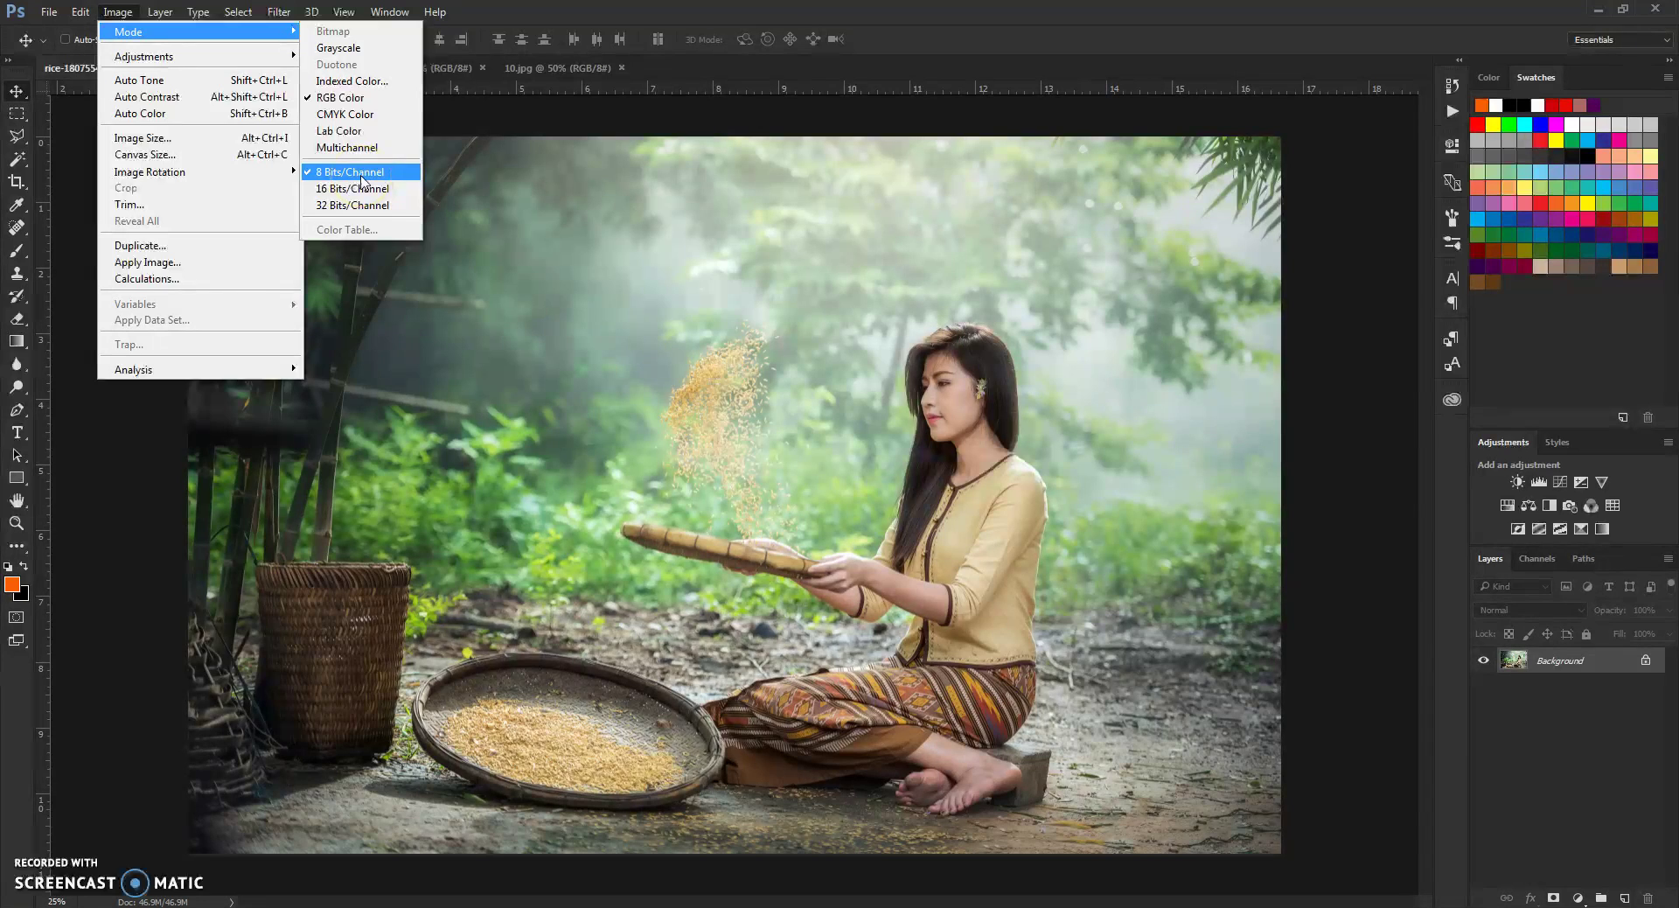
pyautogui.click(480, 181)
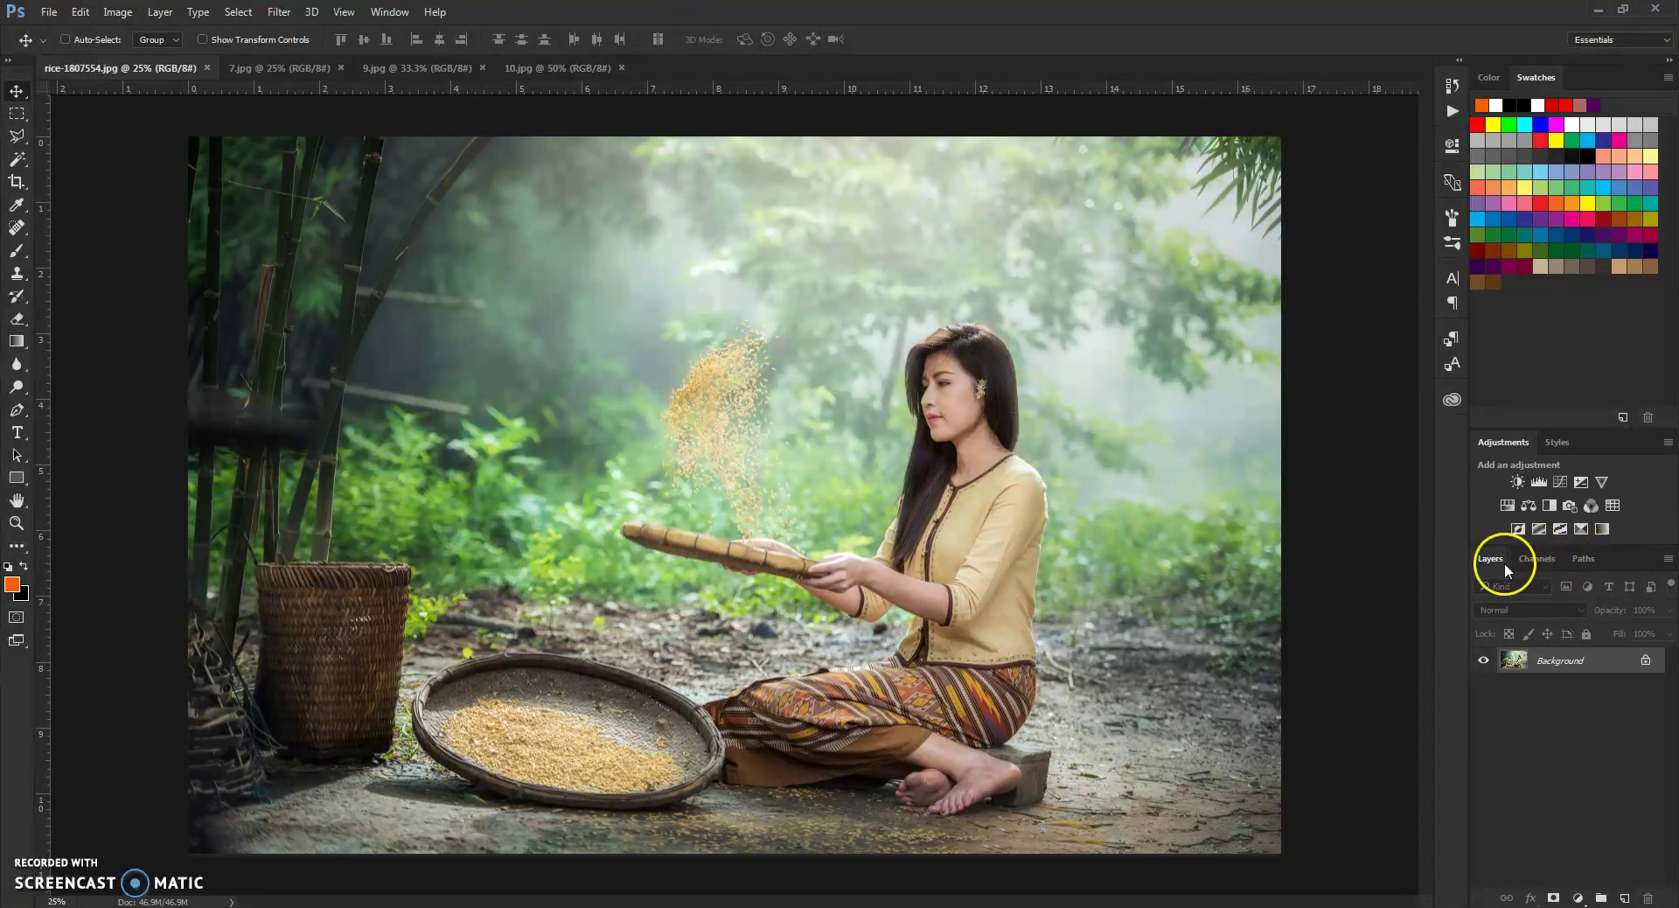
# Review the Layers panel display options without changing them
pyautogui.click(1667, 559)
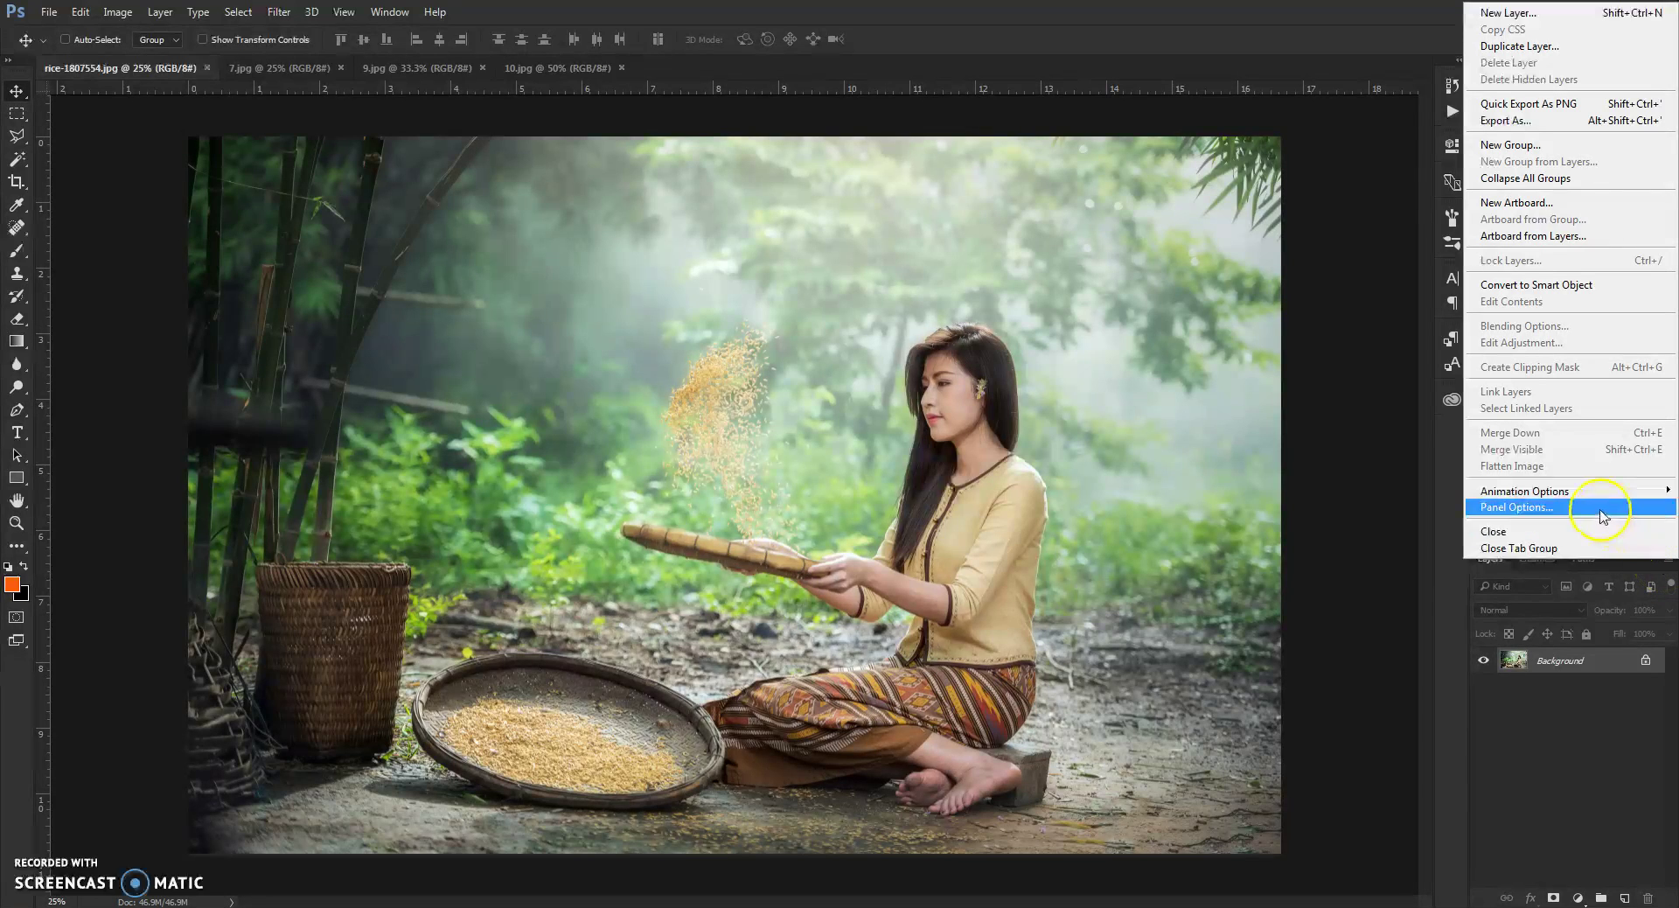
pyautogui.click(1491, 507)
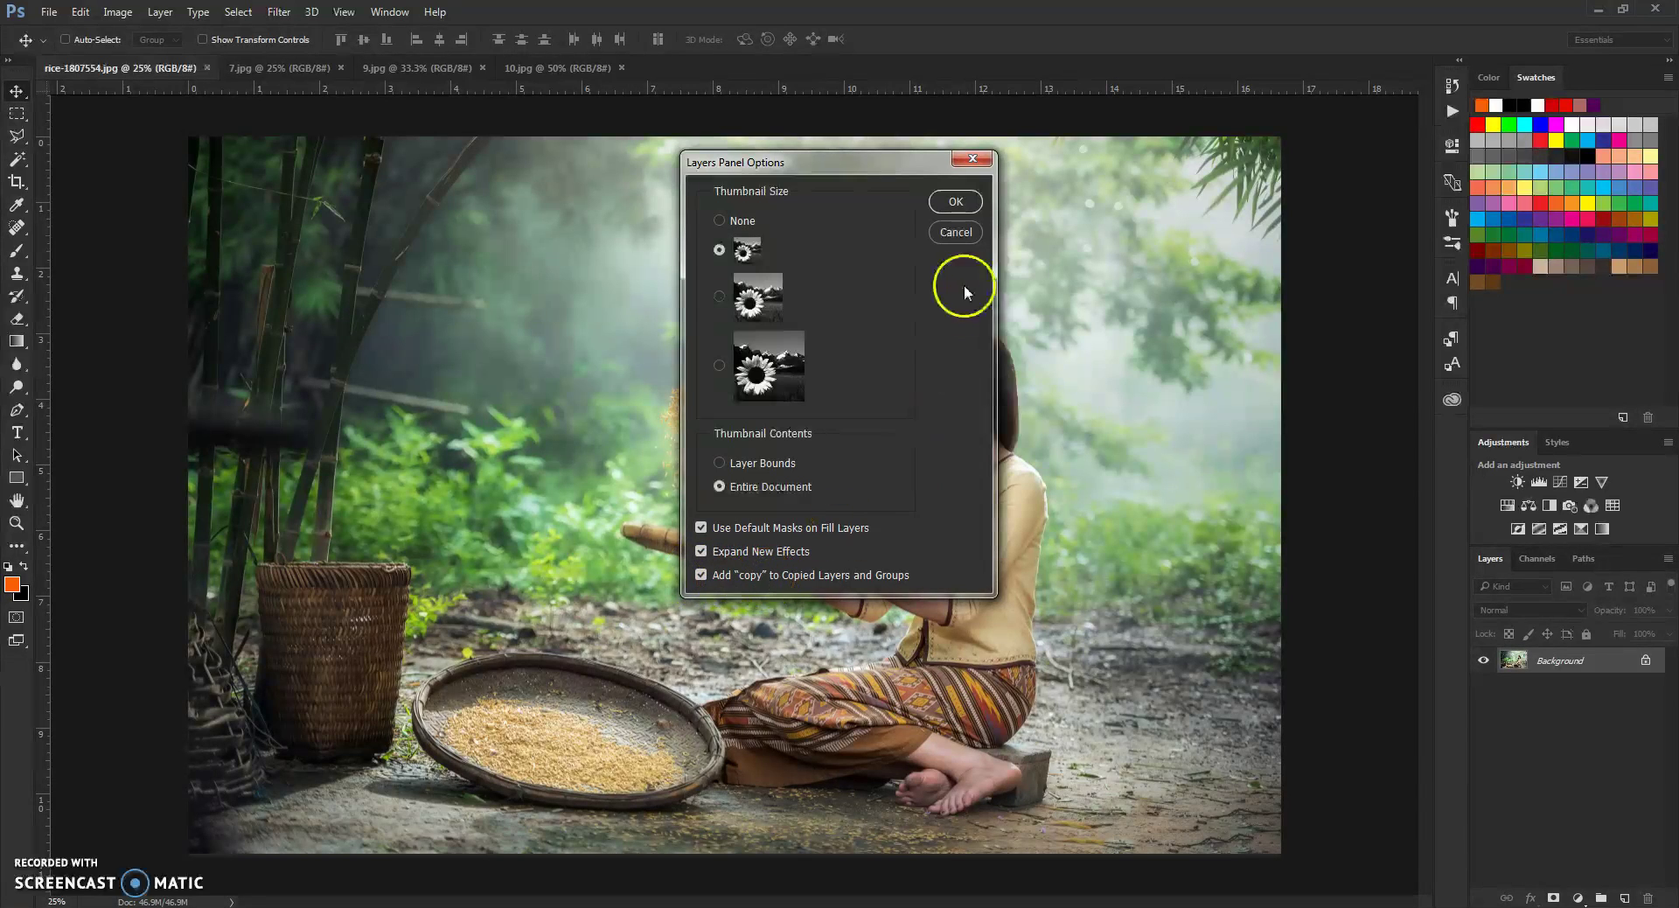
pyautogui.click(956, 202)
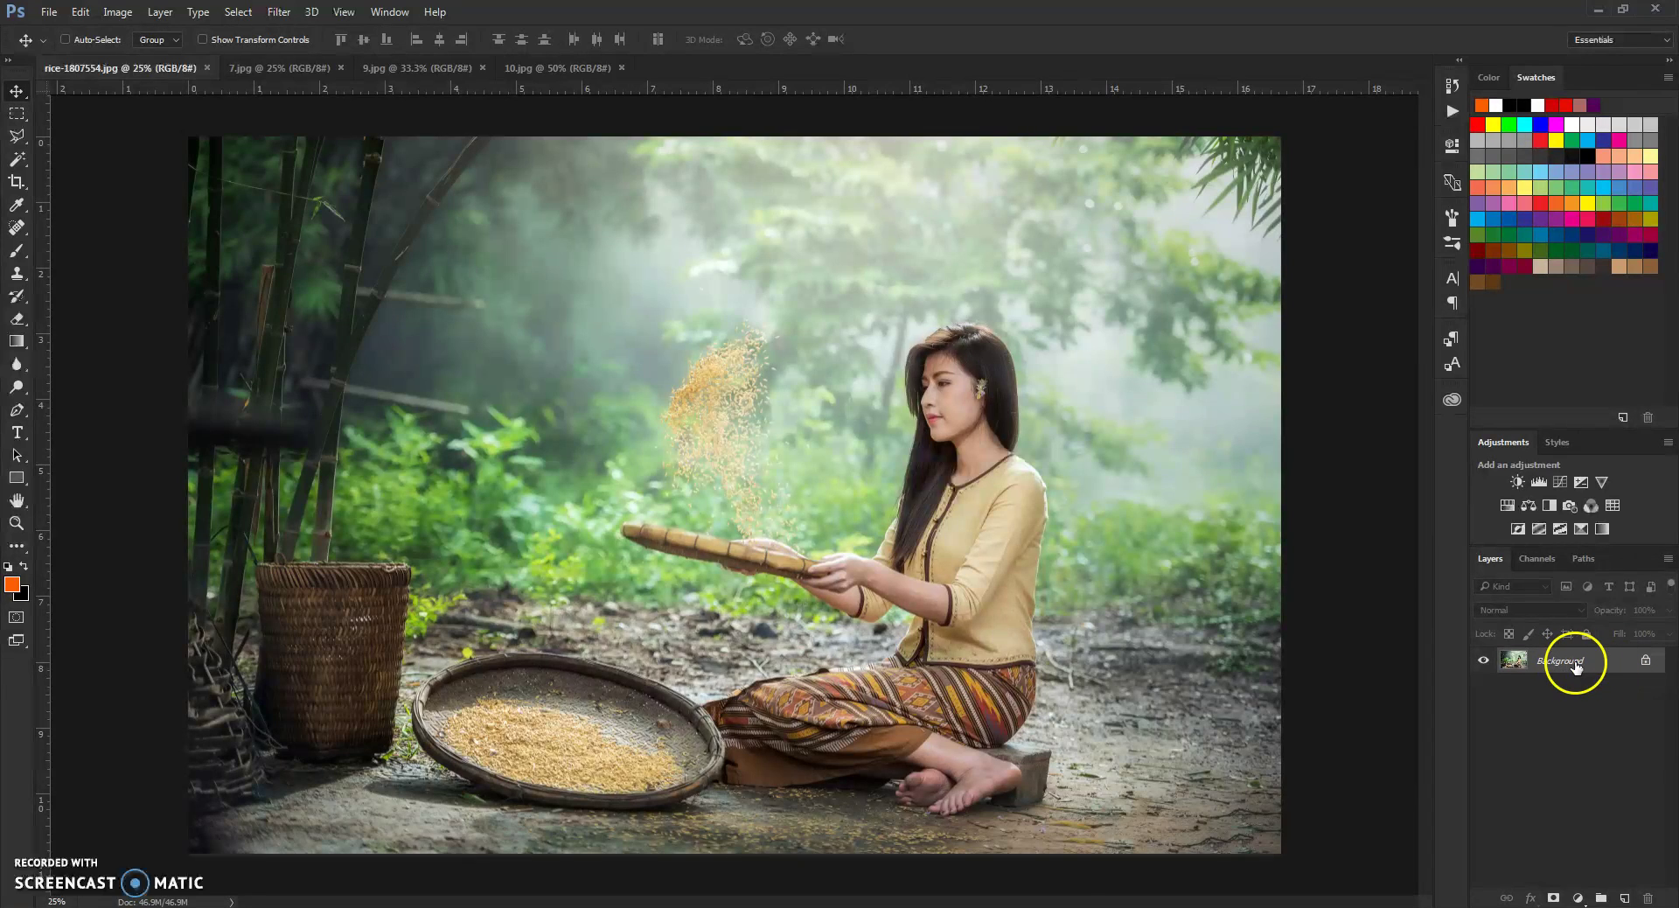
# Convert the Background into Layer 0, then turn it back into a Background layer
pyautogui.doubleClick(1582, 665)
pyautogui.click(988, 300)
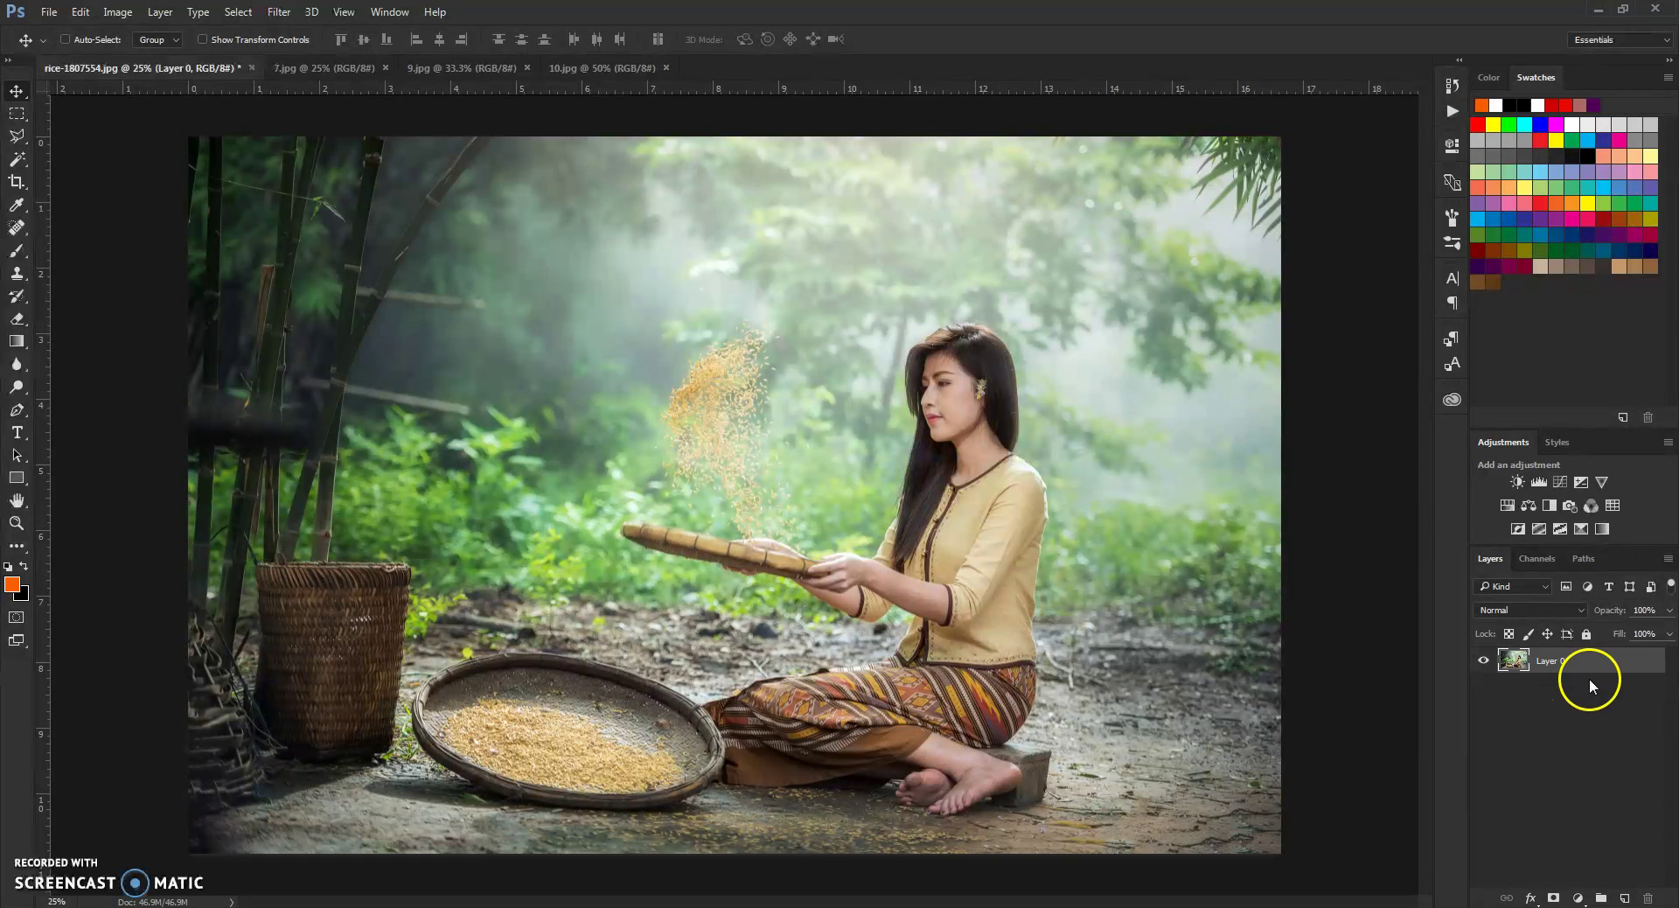
pyautogui.click(160, 11)
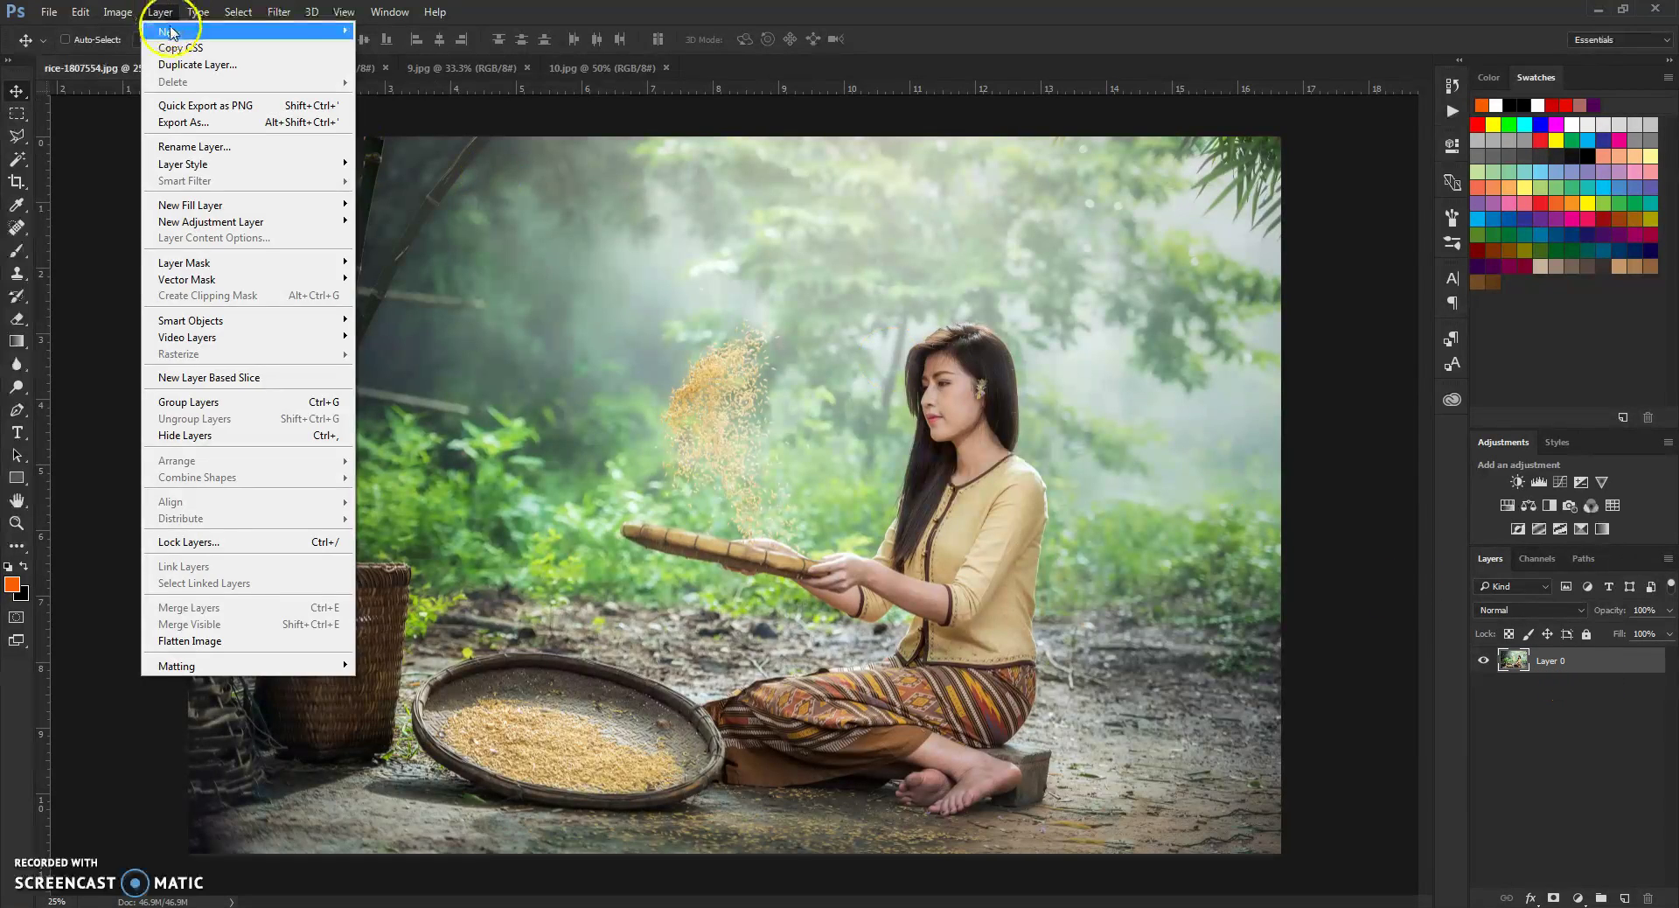
pyautogui.moveTo(170, 33)
pyautogui.click(420, 49)
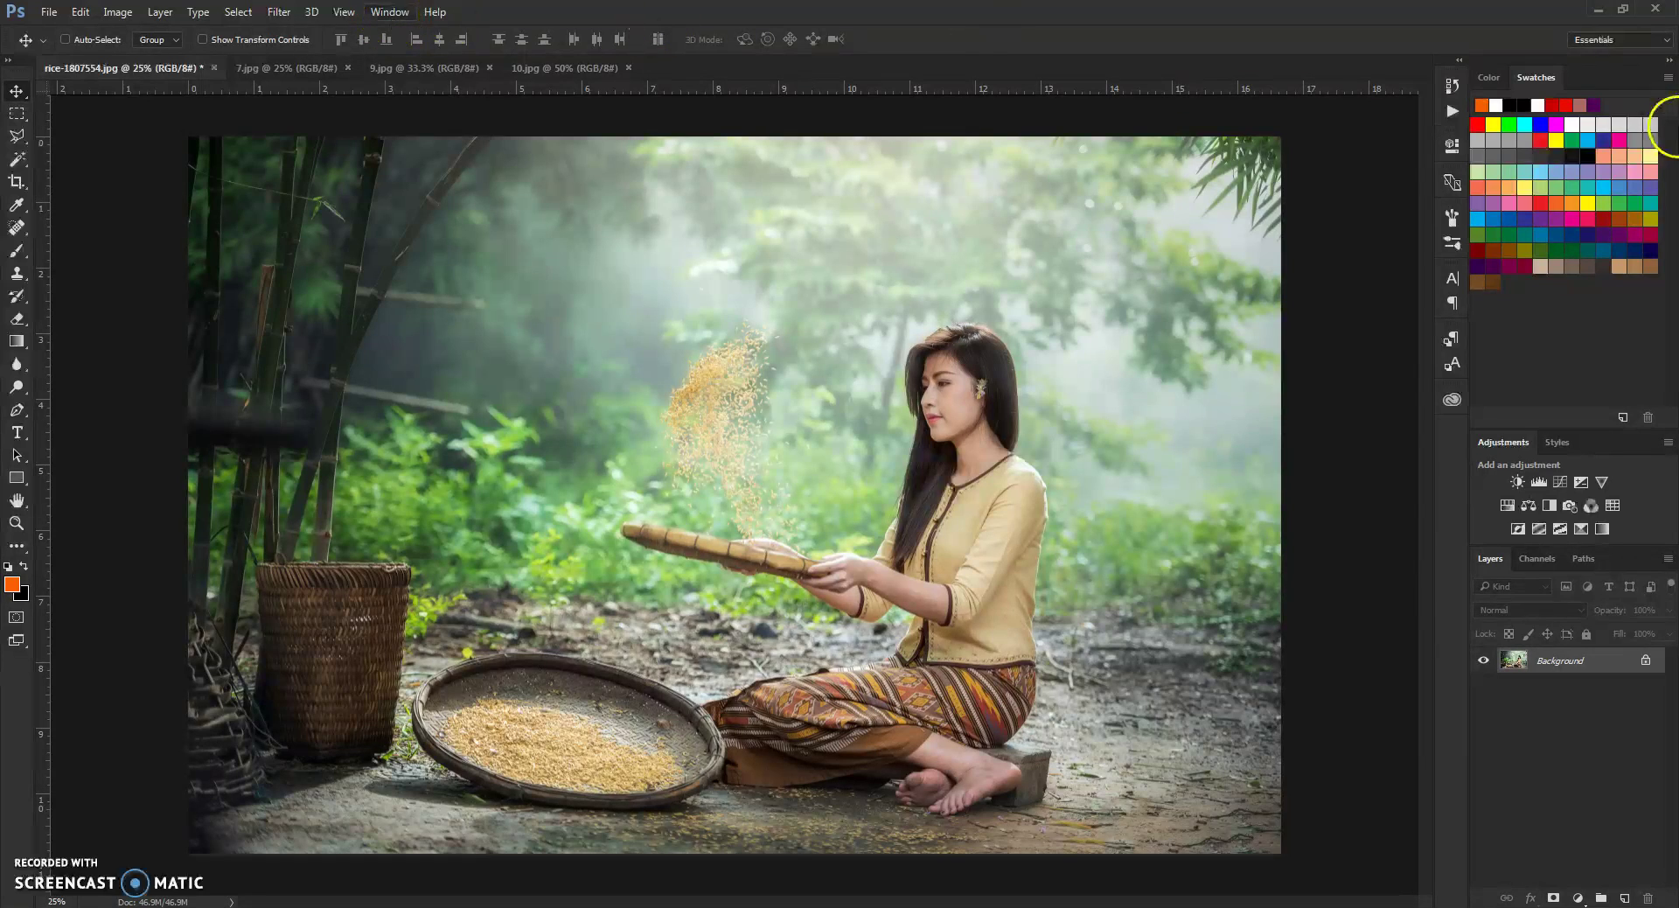
# Show the Actions panel from the Window menu
pyautogui.click(405, 13)
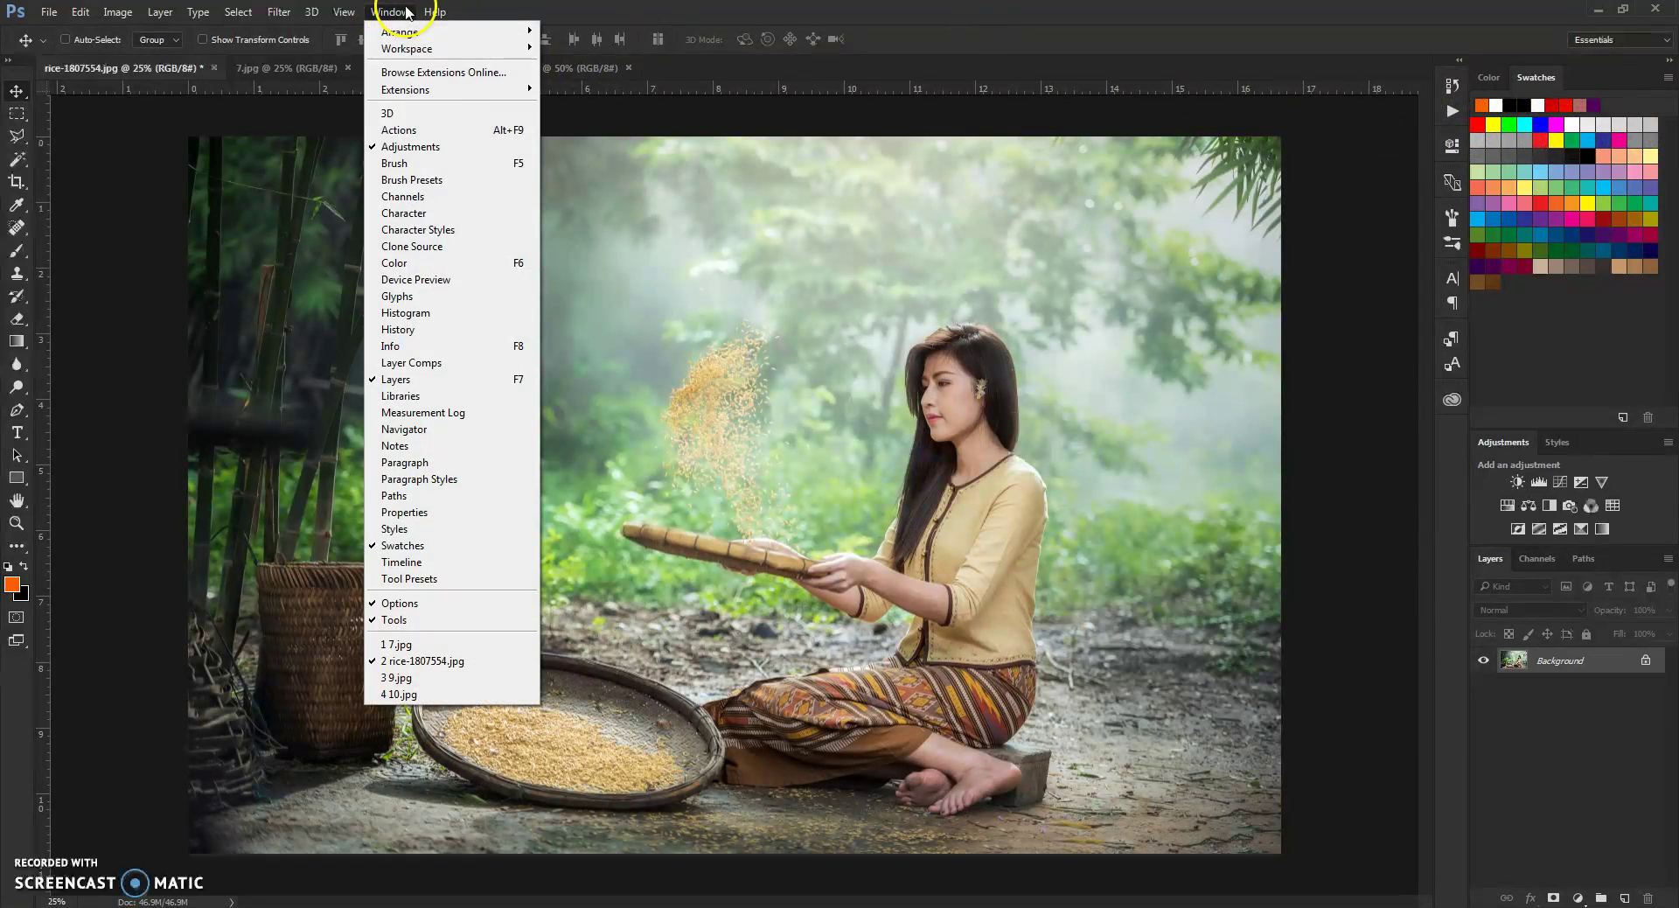
pyautogui.click(416, 131)
pyautogui.click(1450, 111)
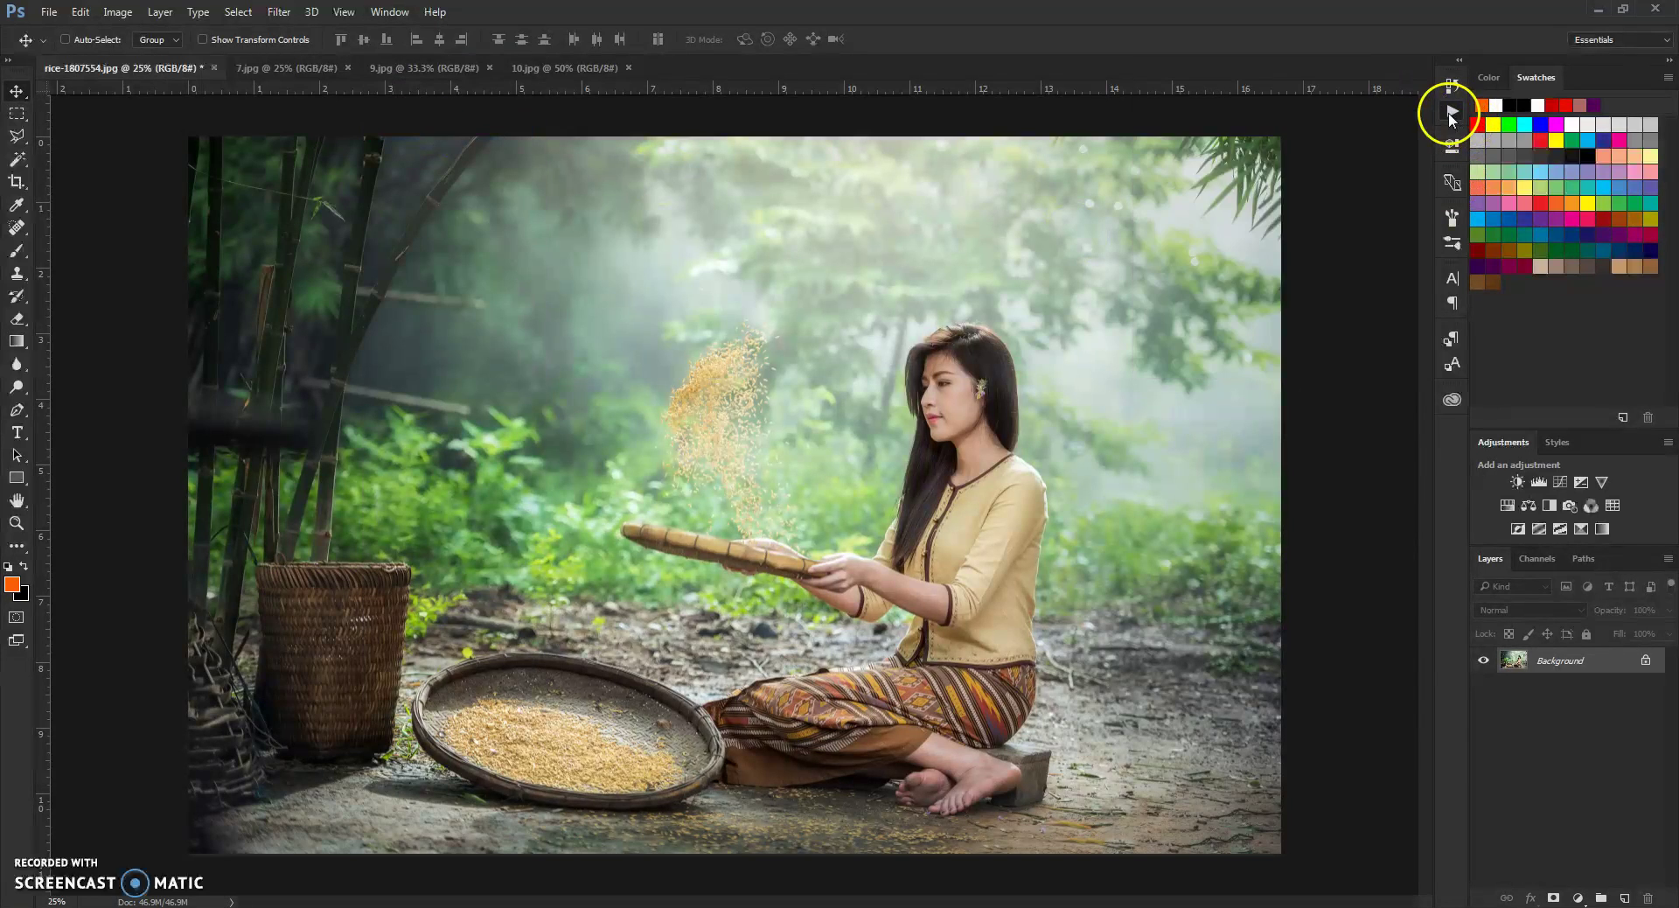
pyautogui.click(1452, 115)
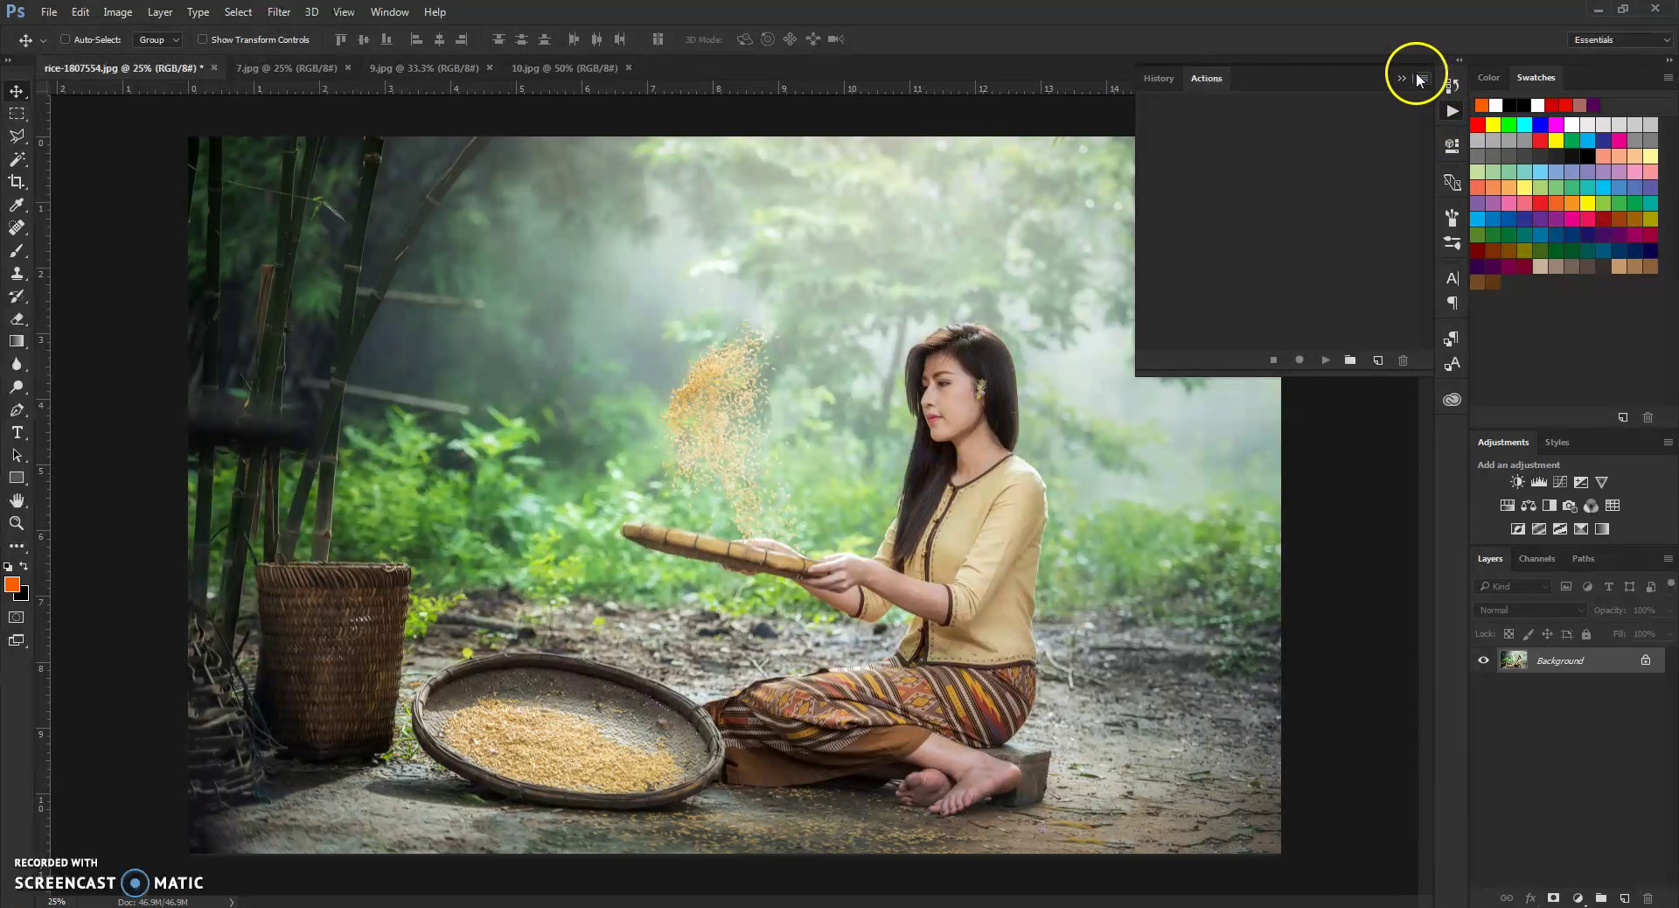
# Load the Mosaic action file from E:\Graphicriver\ITEMS\Actions\Mosaic into the Actions panel
pyautogui.click(1422, 81)
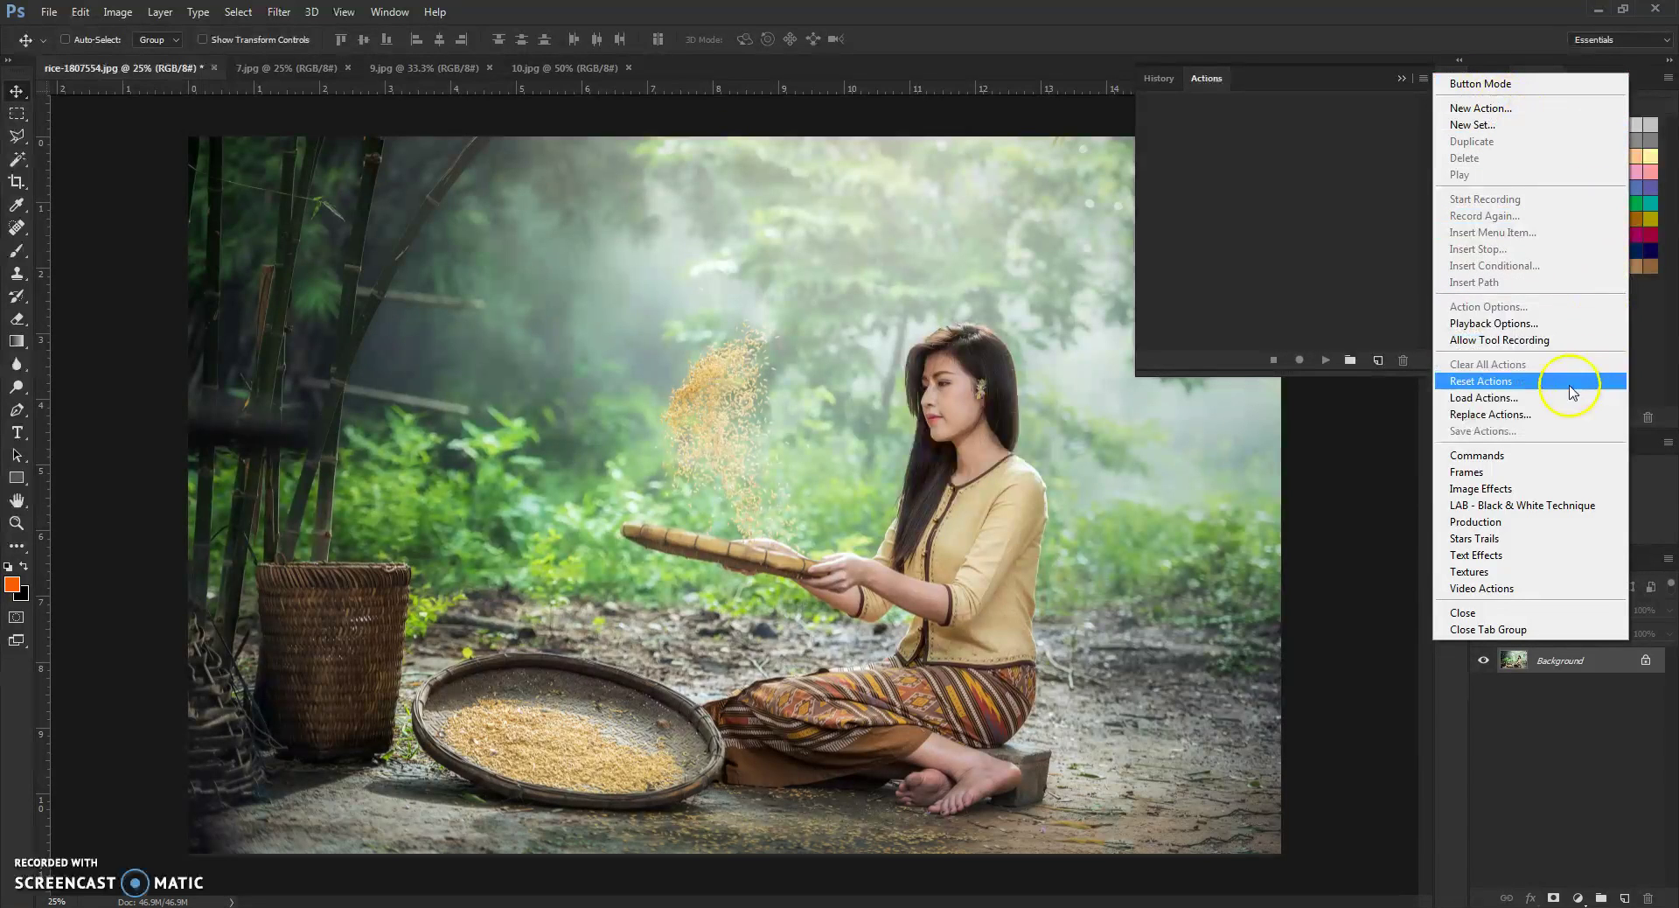
pyautogui.click(1544, 398)
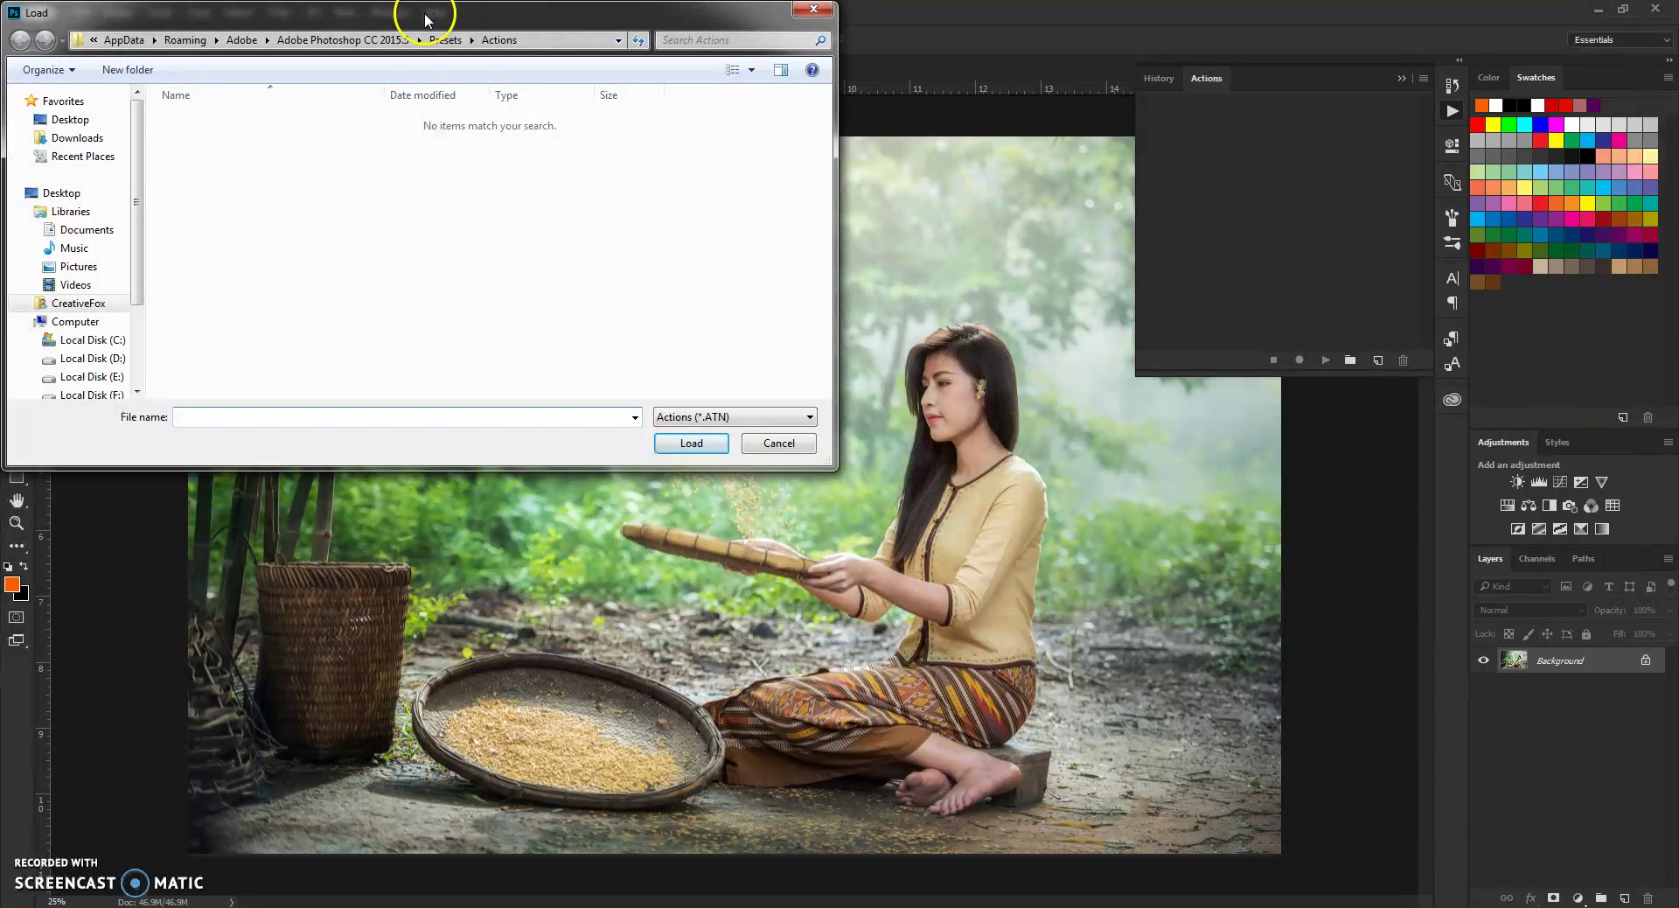
pyautogui.click(96, 377)
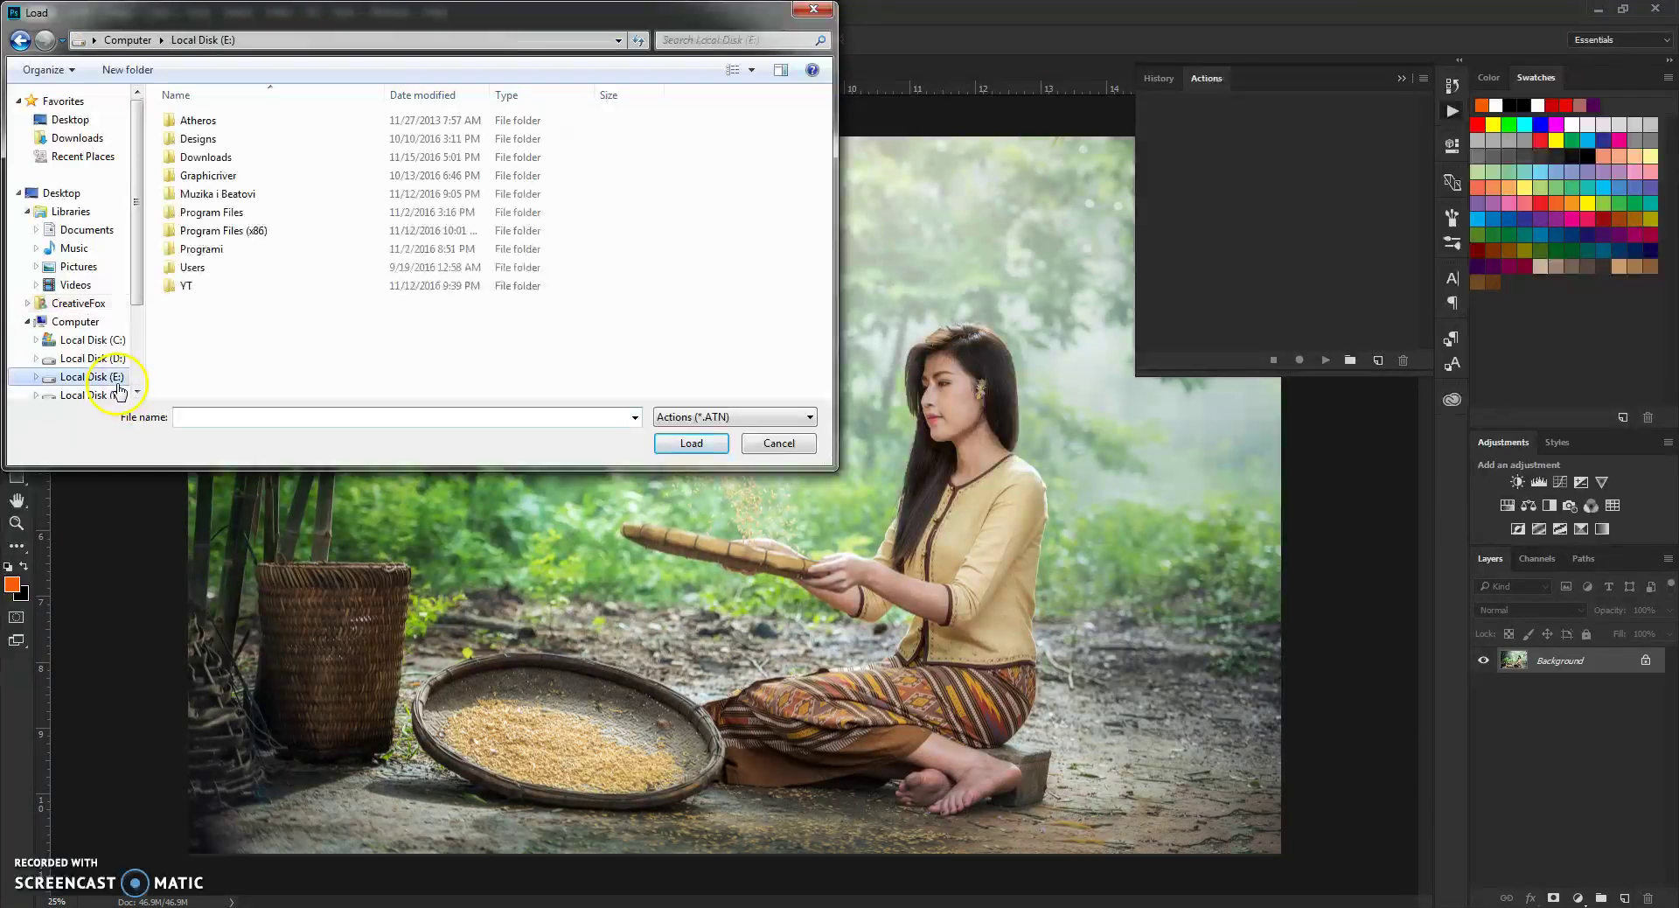
pyautogui.doubleClick(210, 176)
pyautogui.doubleClick(208, 174)
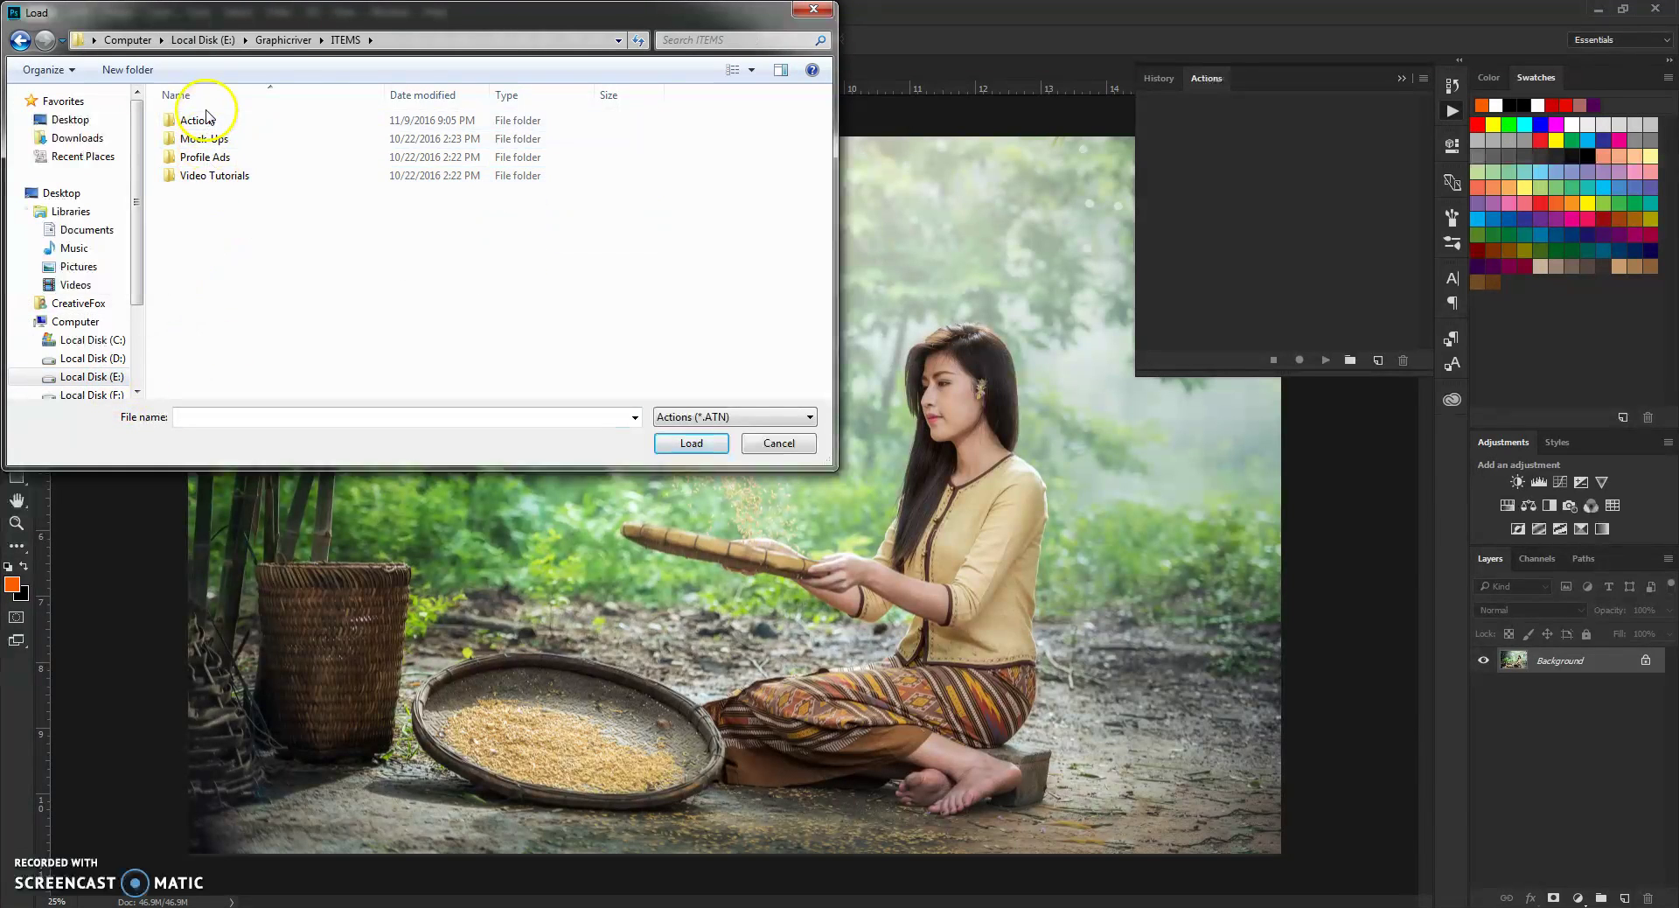
pyautogui.doubleClick(208, 115)
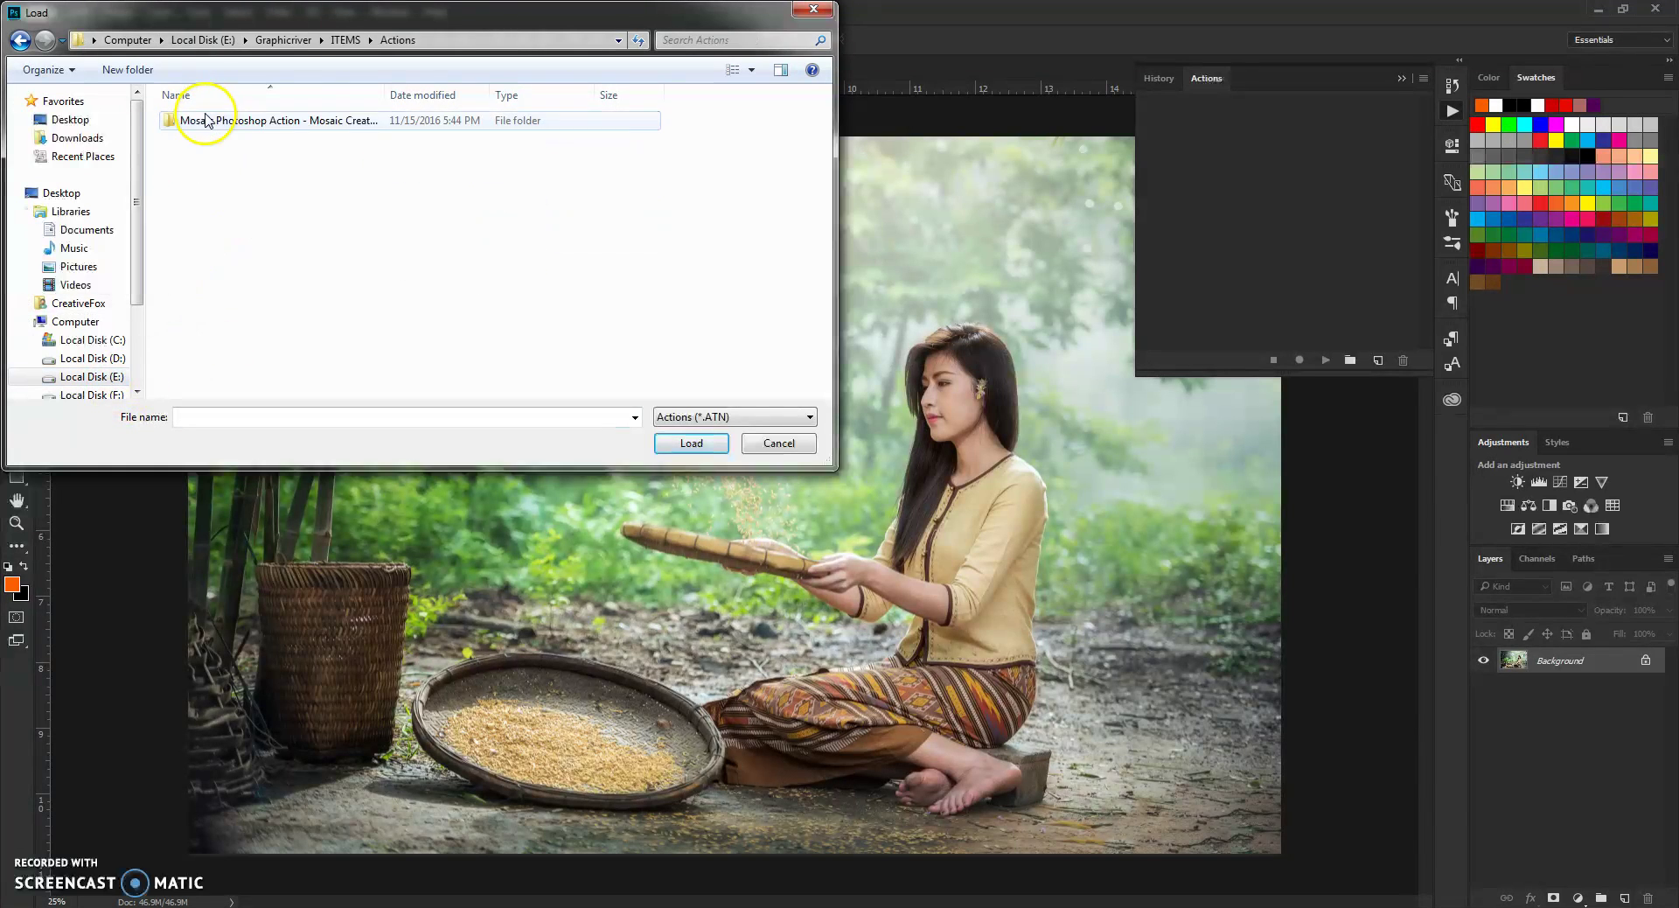
pyautogui.click(333, 128)
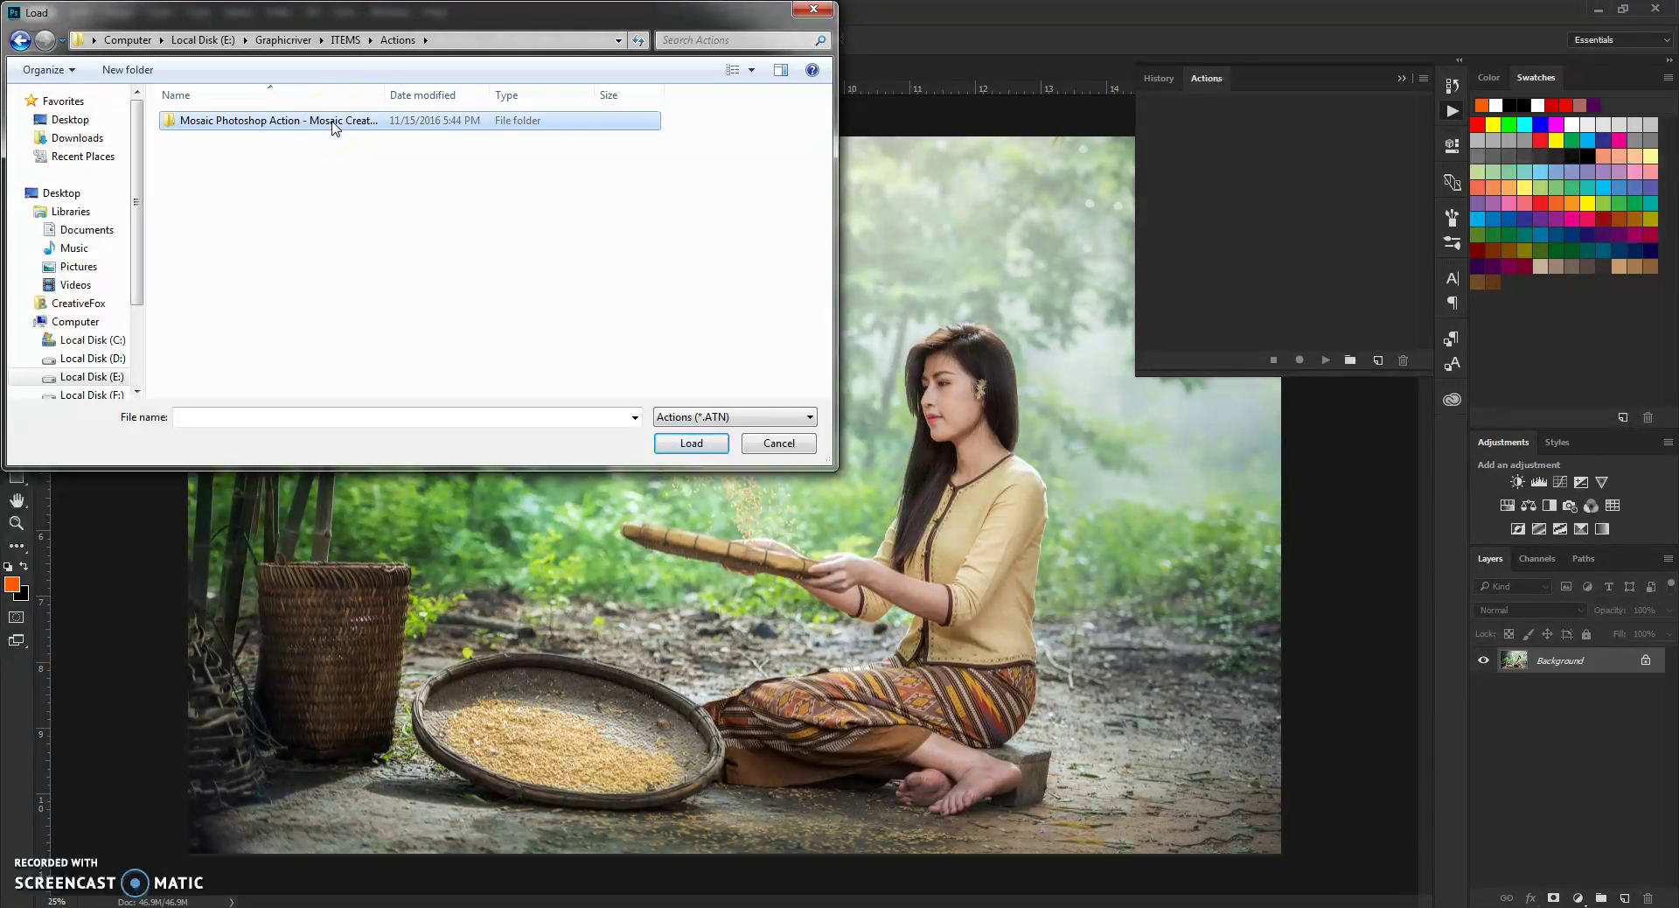
pyautogui.doubleClick(333, 128)
pyautogui.click(358, 185)
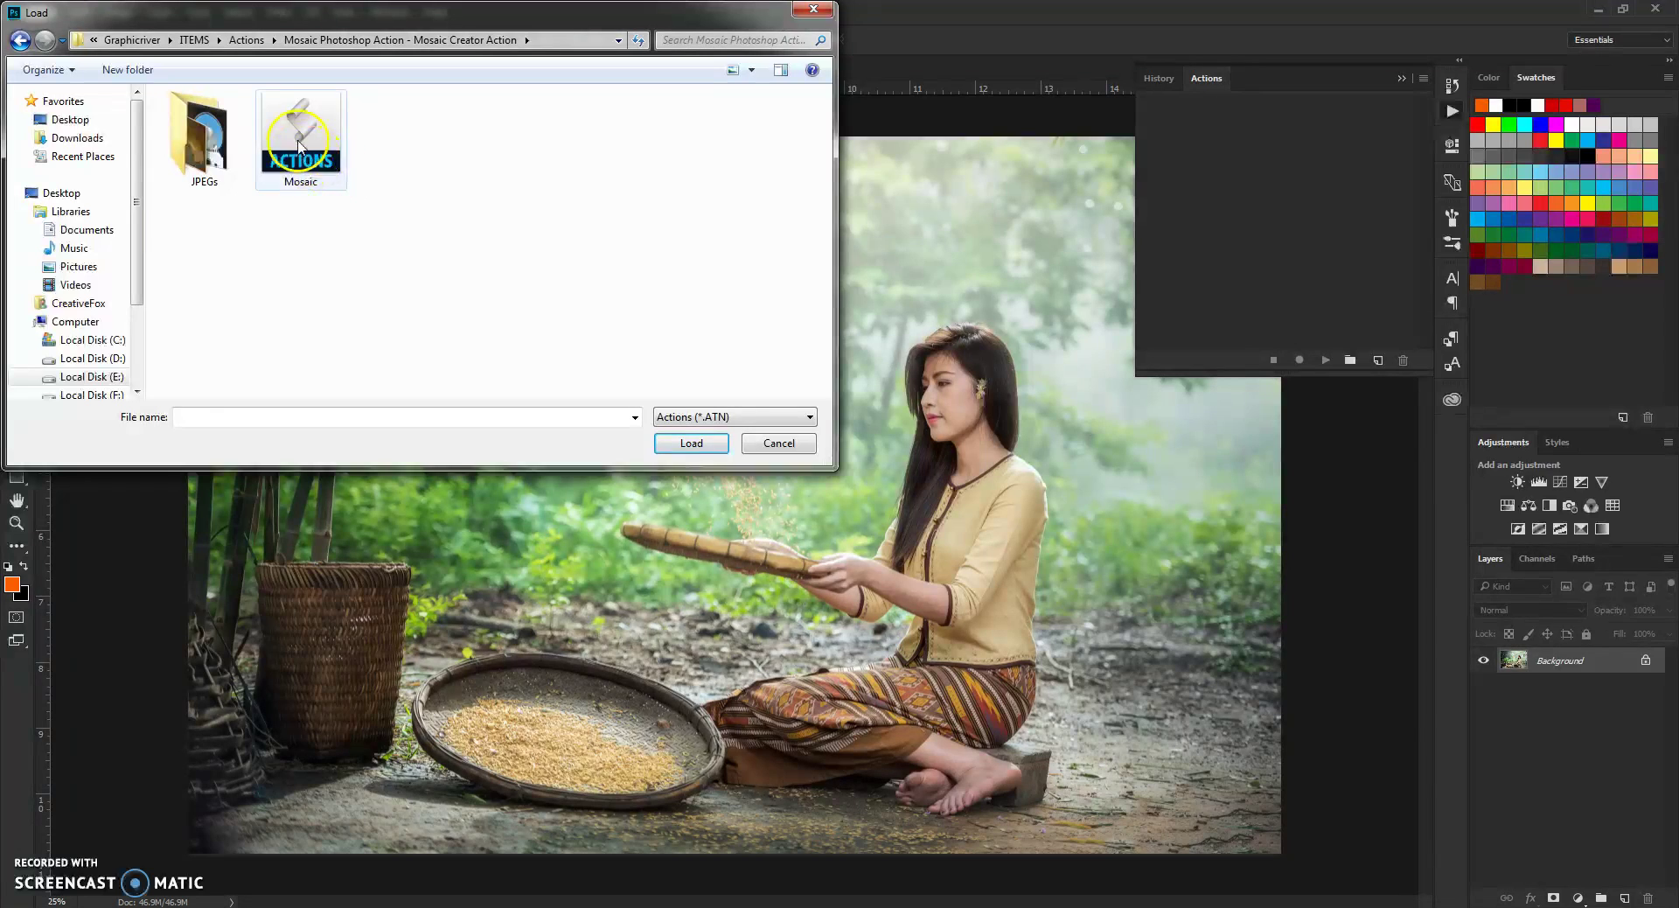
pyautogui.click(343, 158)
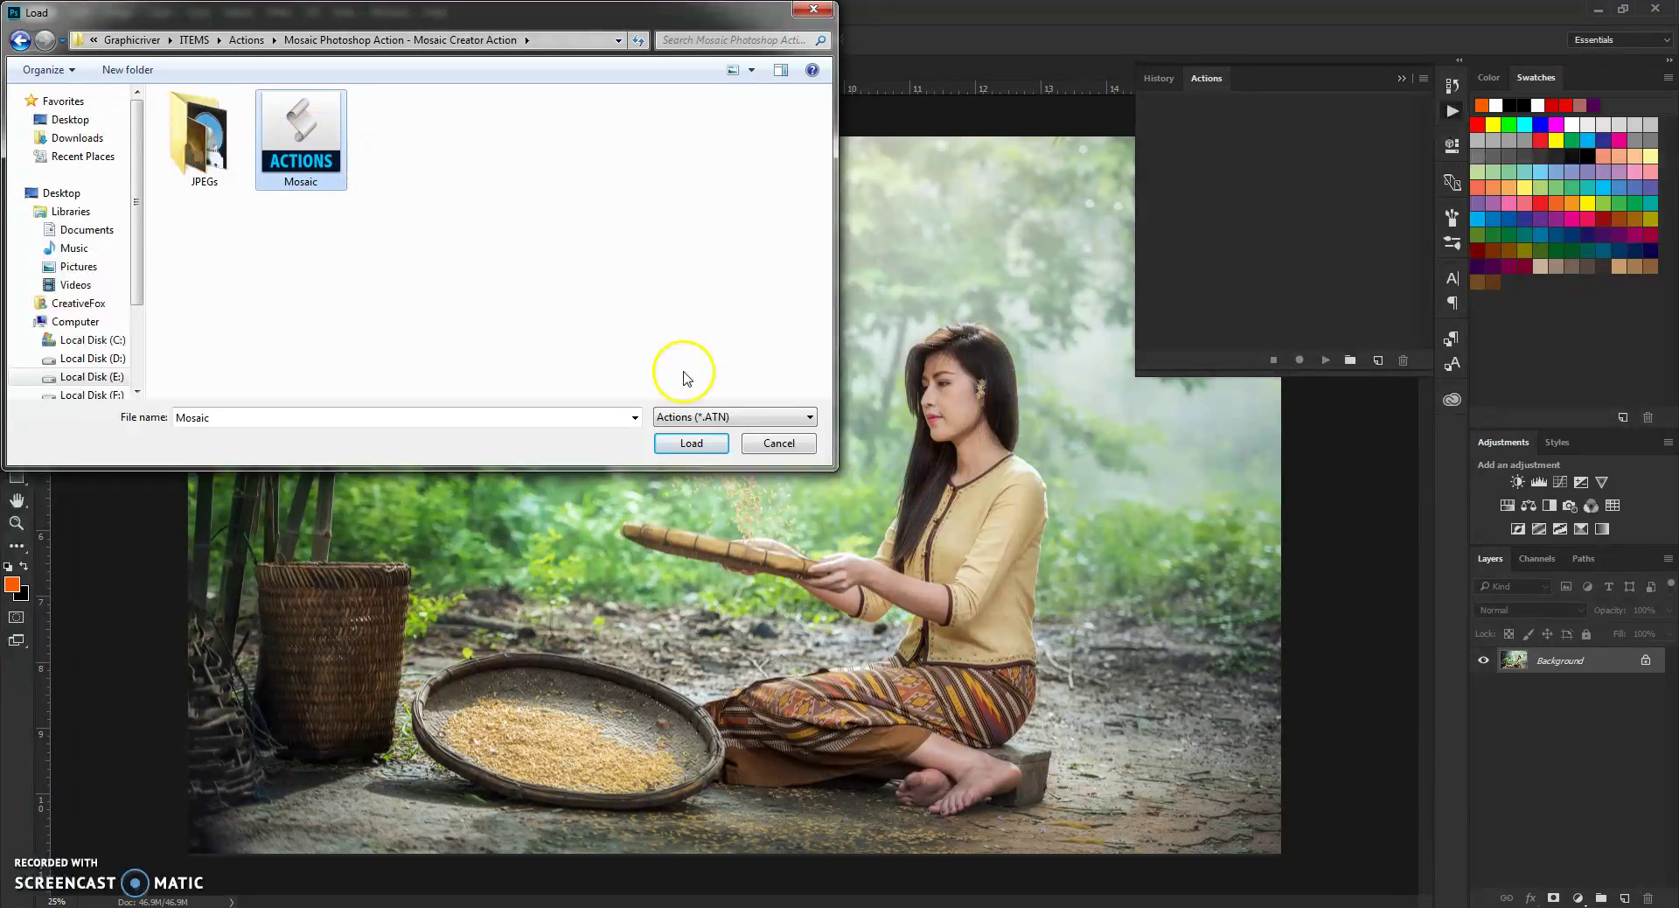
pyautogui.click(691, 441)
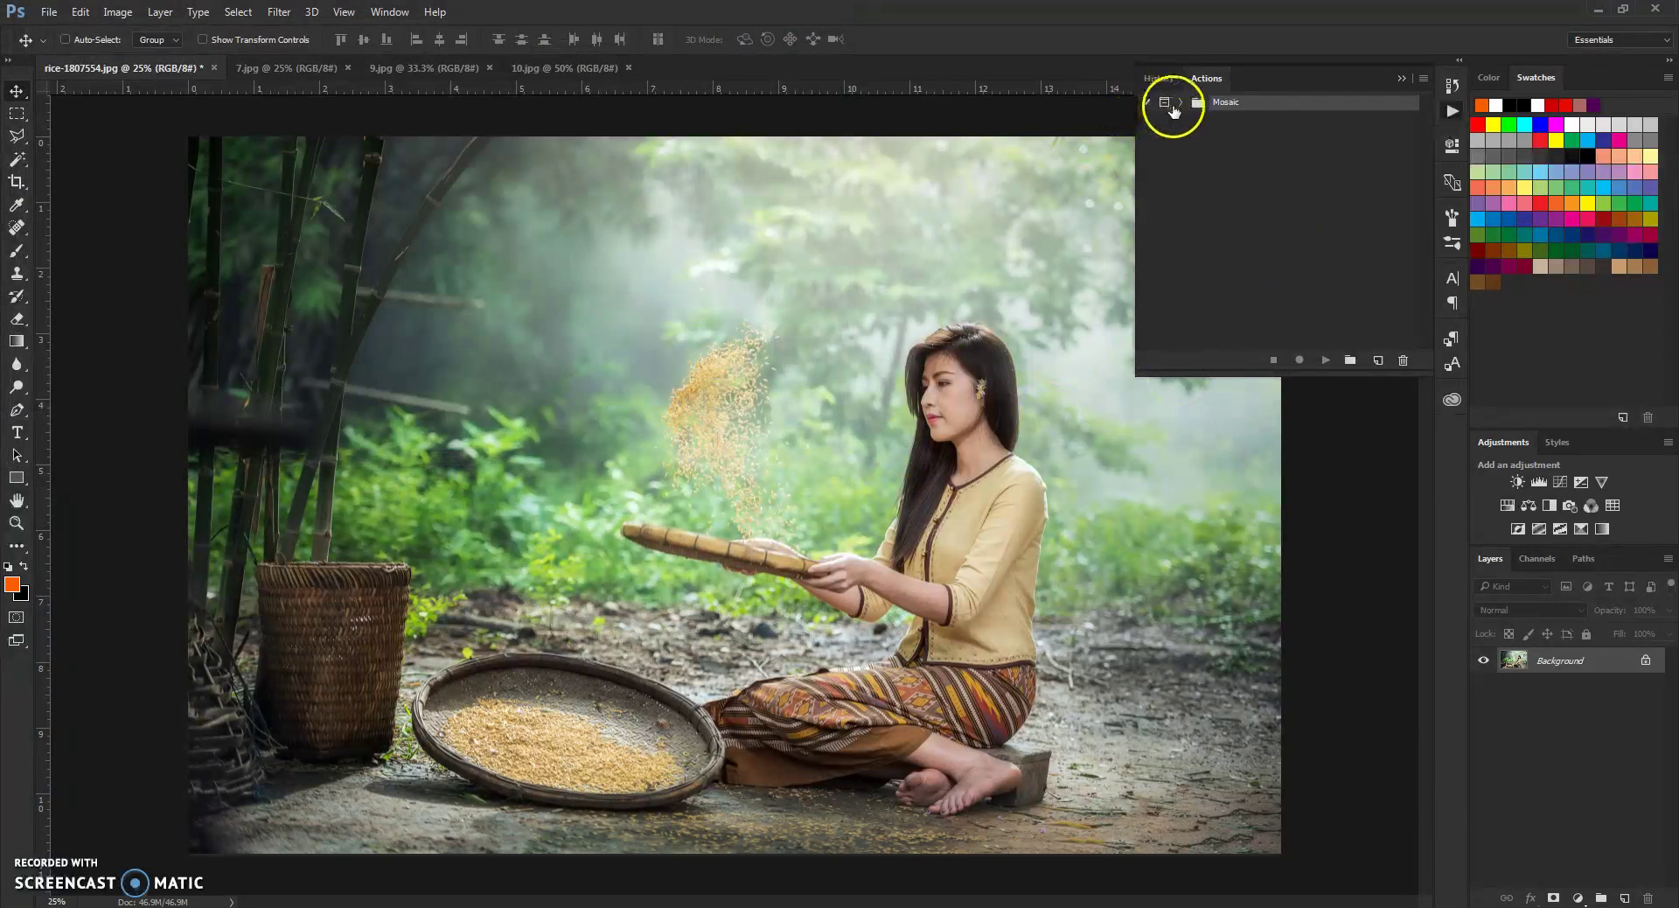
# Expand the Mosaic set, select the Mosaic - Crystal action and play it
pyautogui.click(1181, 102)
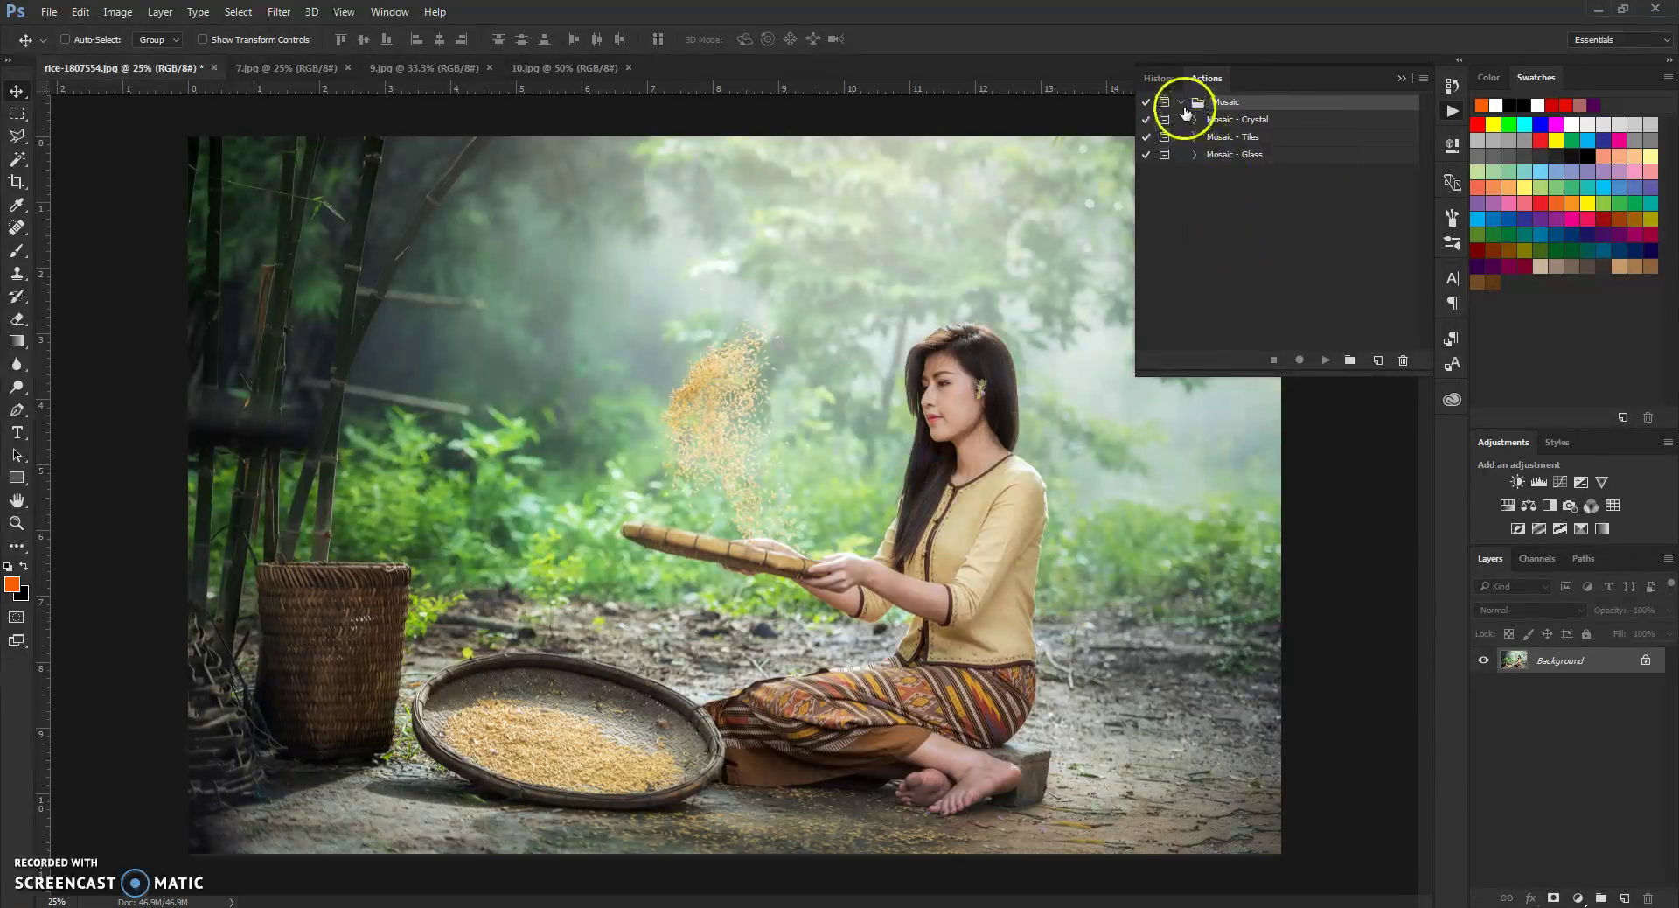
pyautogui.click(1181, 103)
pyautogui.click(1181, 102)
pyautogui.click(1266, 124)
pyautogui.click(1265, 139)
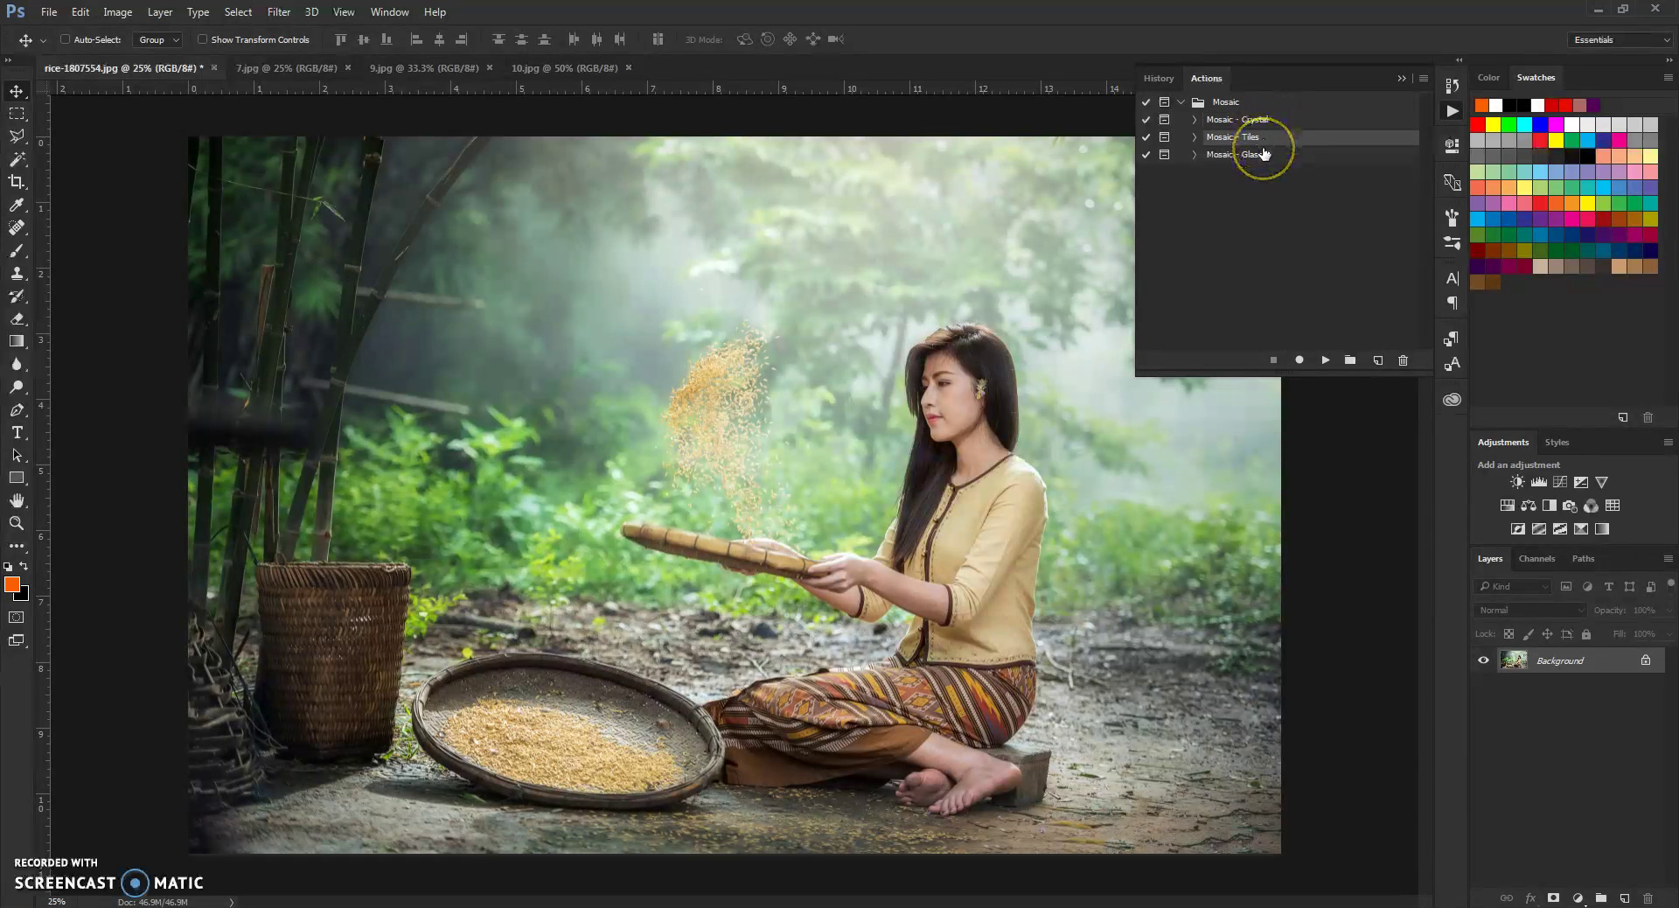
pyautogui.click(1265, 161)
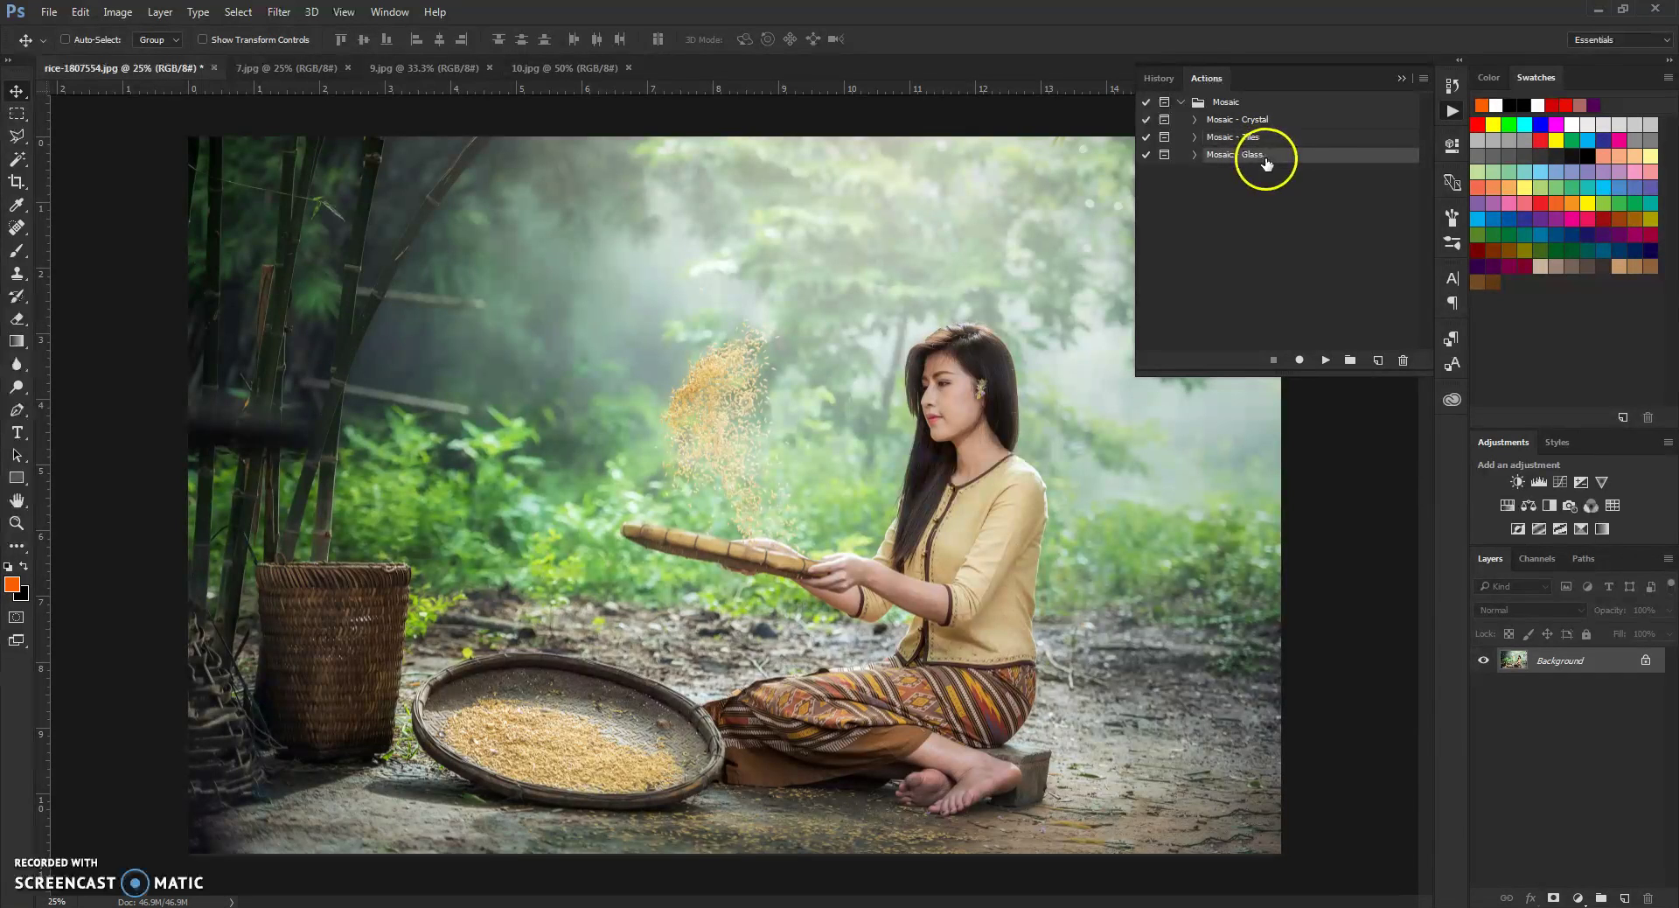
pyautogui.click(1259, 121)
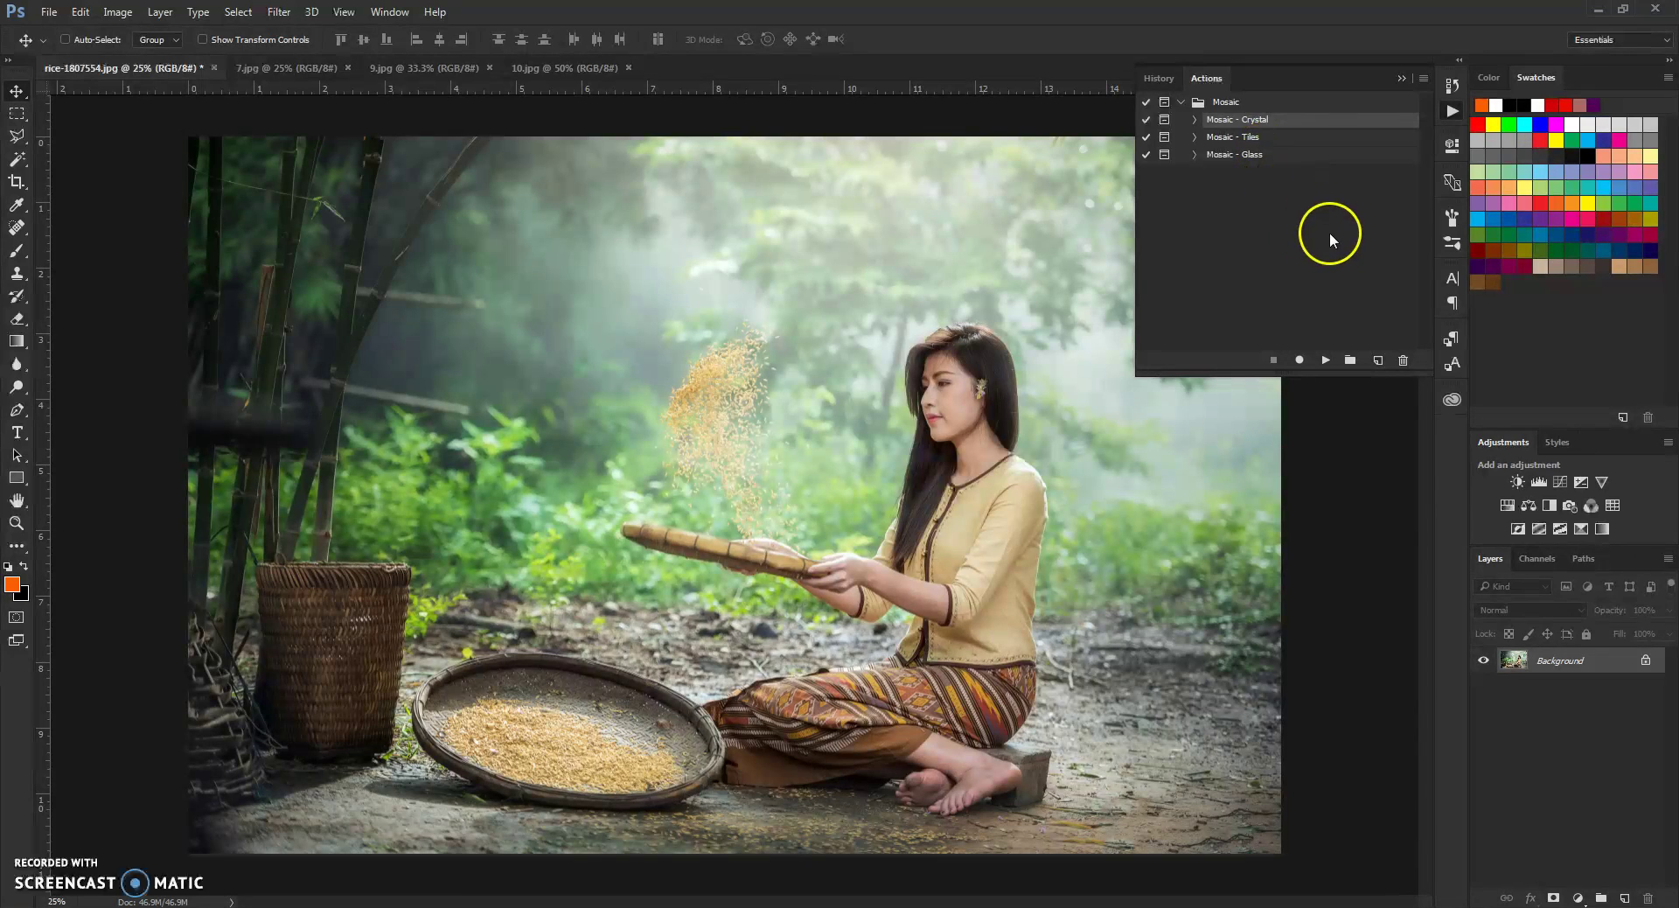
pyautogui.click(1327, 360)
# Continue the Crystal action and center the woman's face in the Crystallize preview at 25%
pyautogui.click(1324, 361)
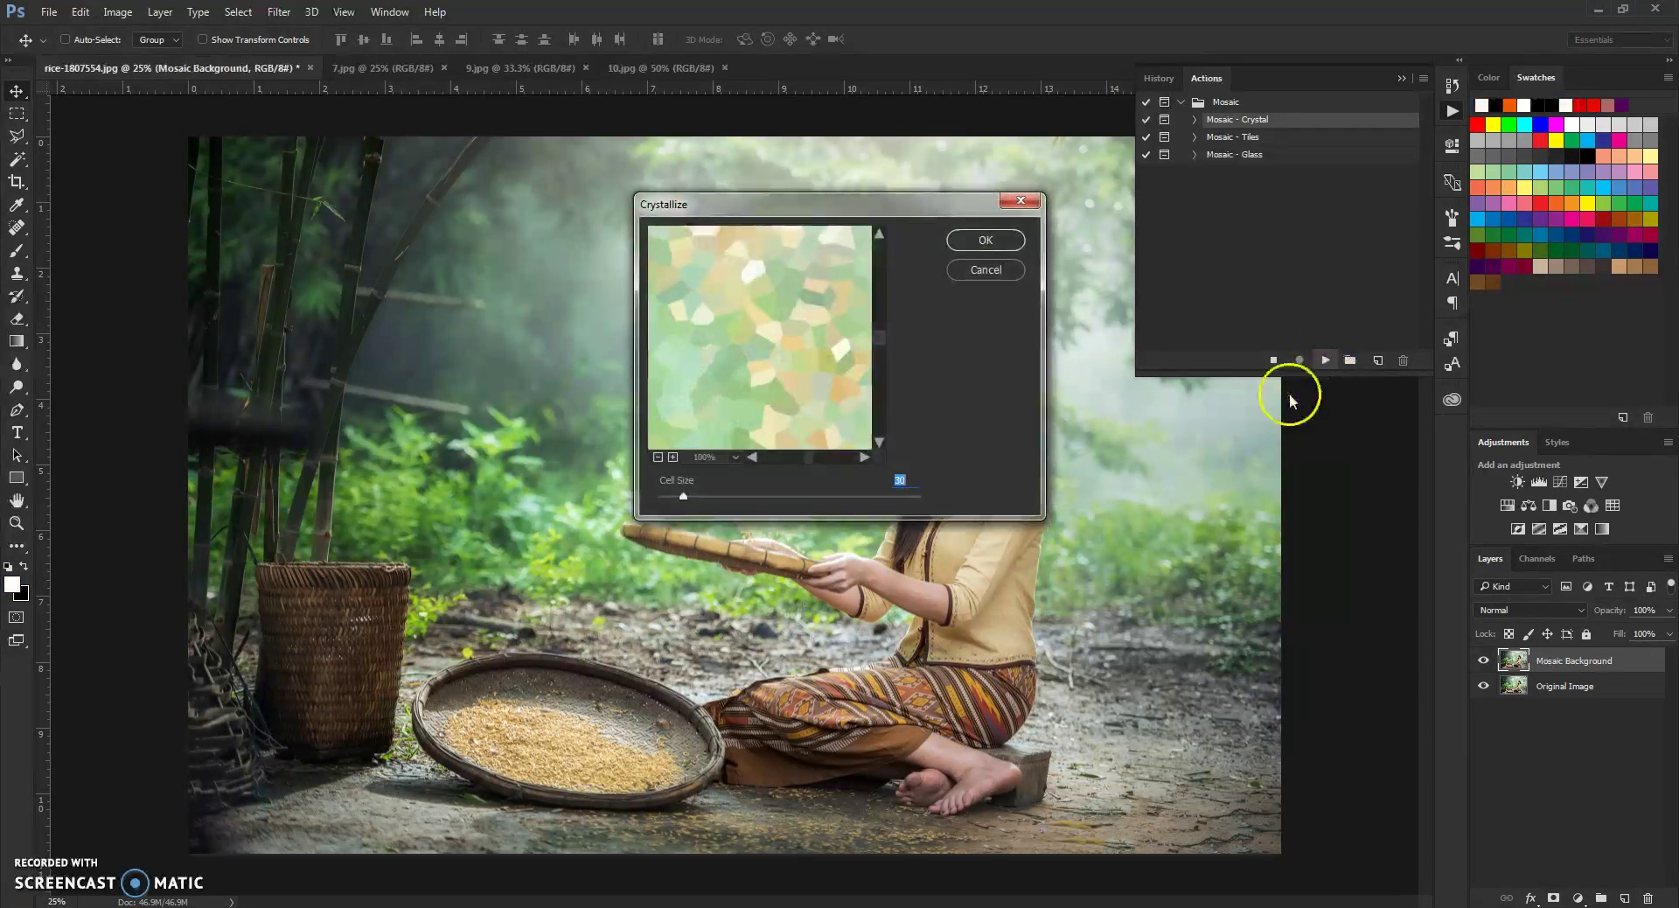
pyautogui.click(658, 457)
pyautogui.click(658, 458)
pyautogui.click(658, 458)
pyautogui.click(659, 458)
pyautogui.click(672, 457)
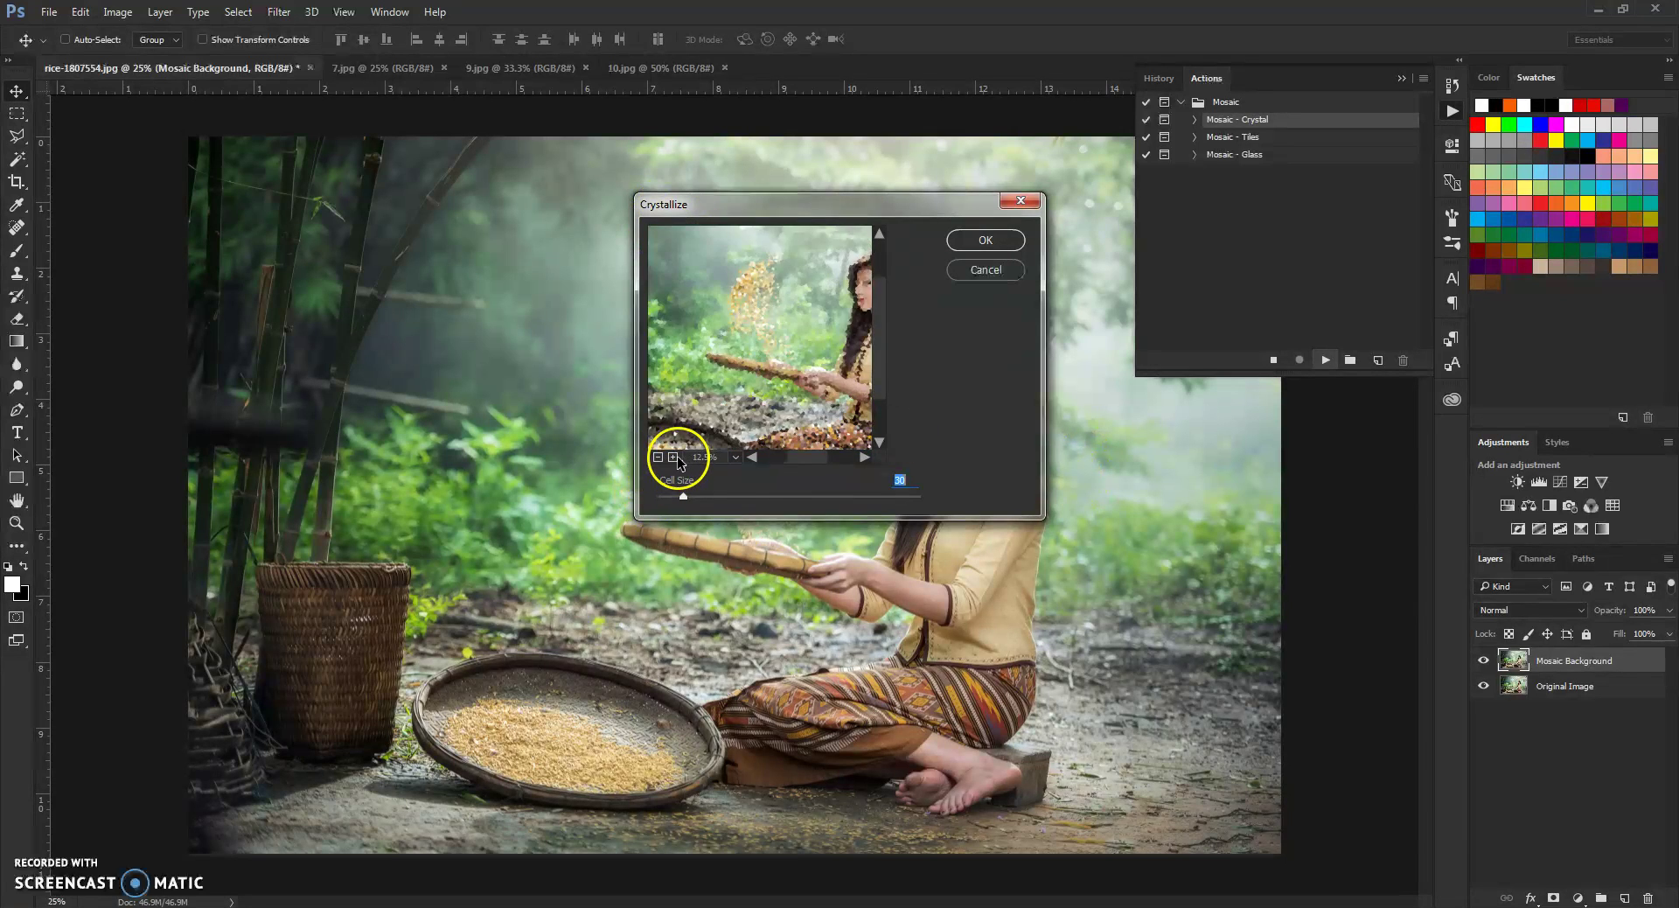
pyautogui.click(673, 457)
pyautogui.moveTo(669, 350); pyautogui.dragTo(738, 501)
pyautogui.moveTo(778, 407); pyautogui.dragTo(771, 359)
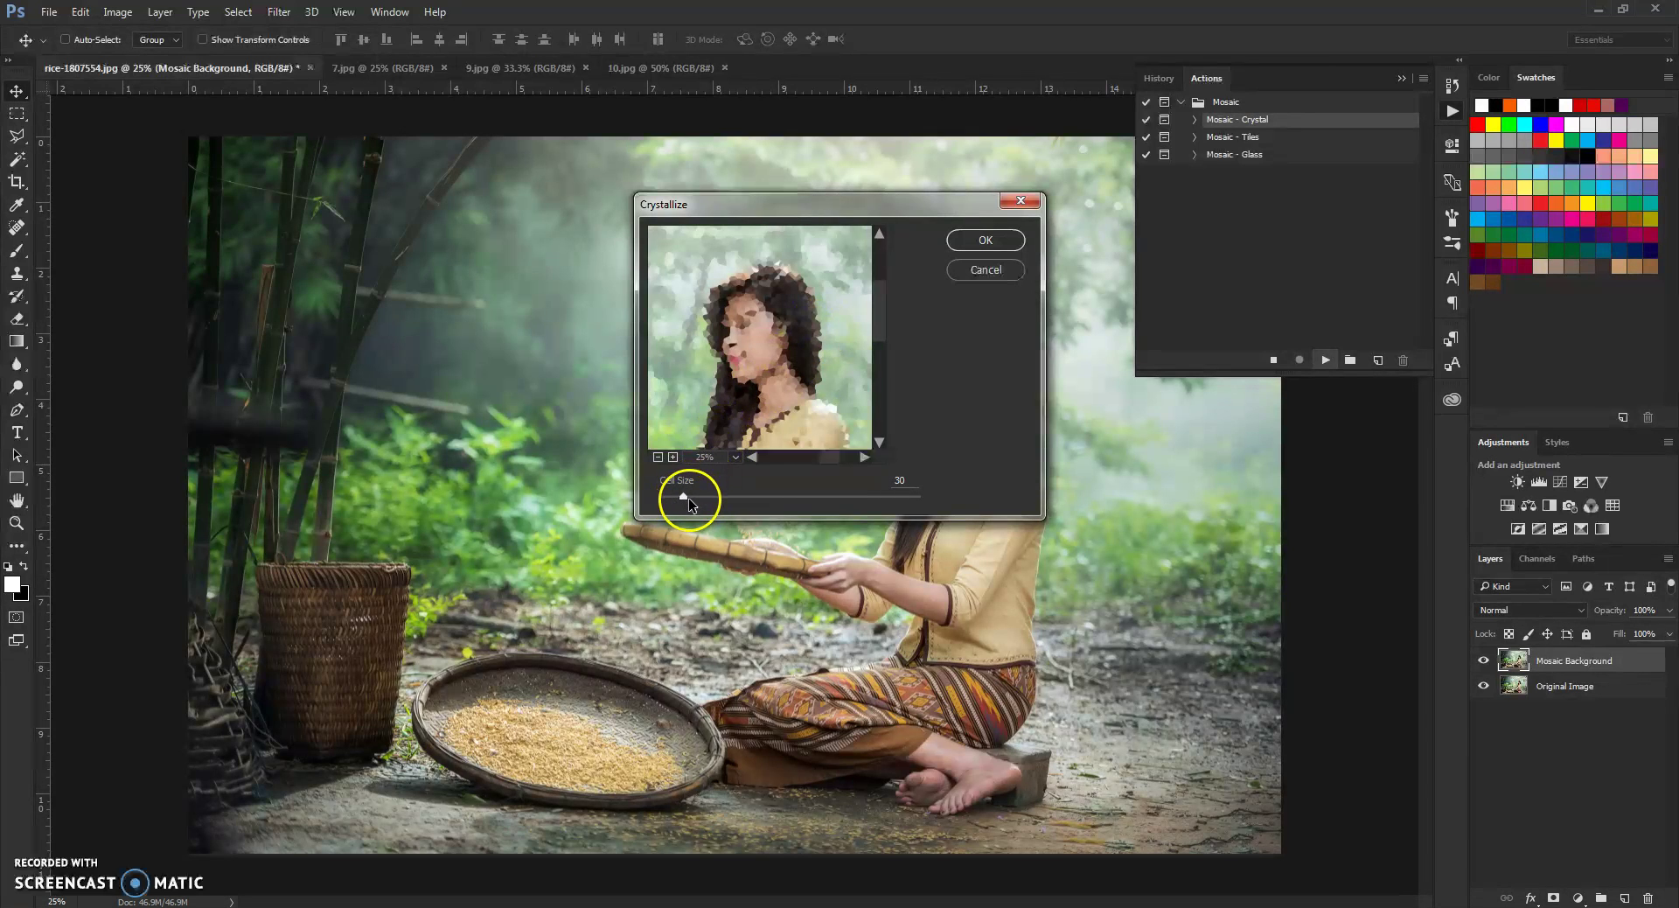
# Set the crystal Cell Size to 20 and accept it so the action continues
pyautogui.moveTo(690, 496)
pyautogui.mouseDown()
pyautogui.moveTo(666, 497)
pyautogui.moveTo(759, 500)
pyautogui.moveTo(668, 501)
pyautogui.moveTo(703, 502)
pyautogui.mouseUp()
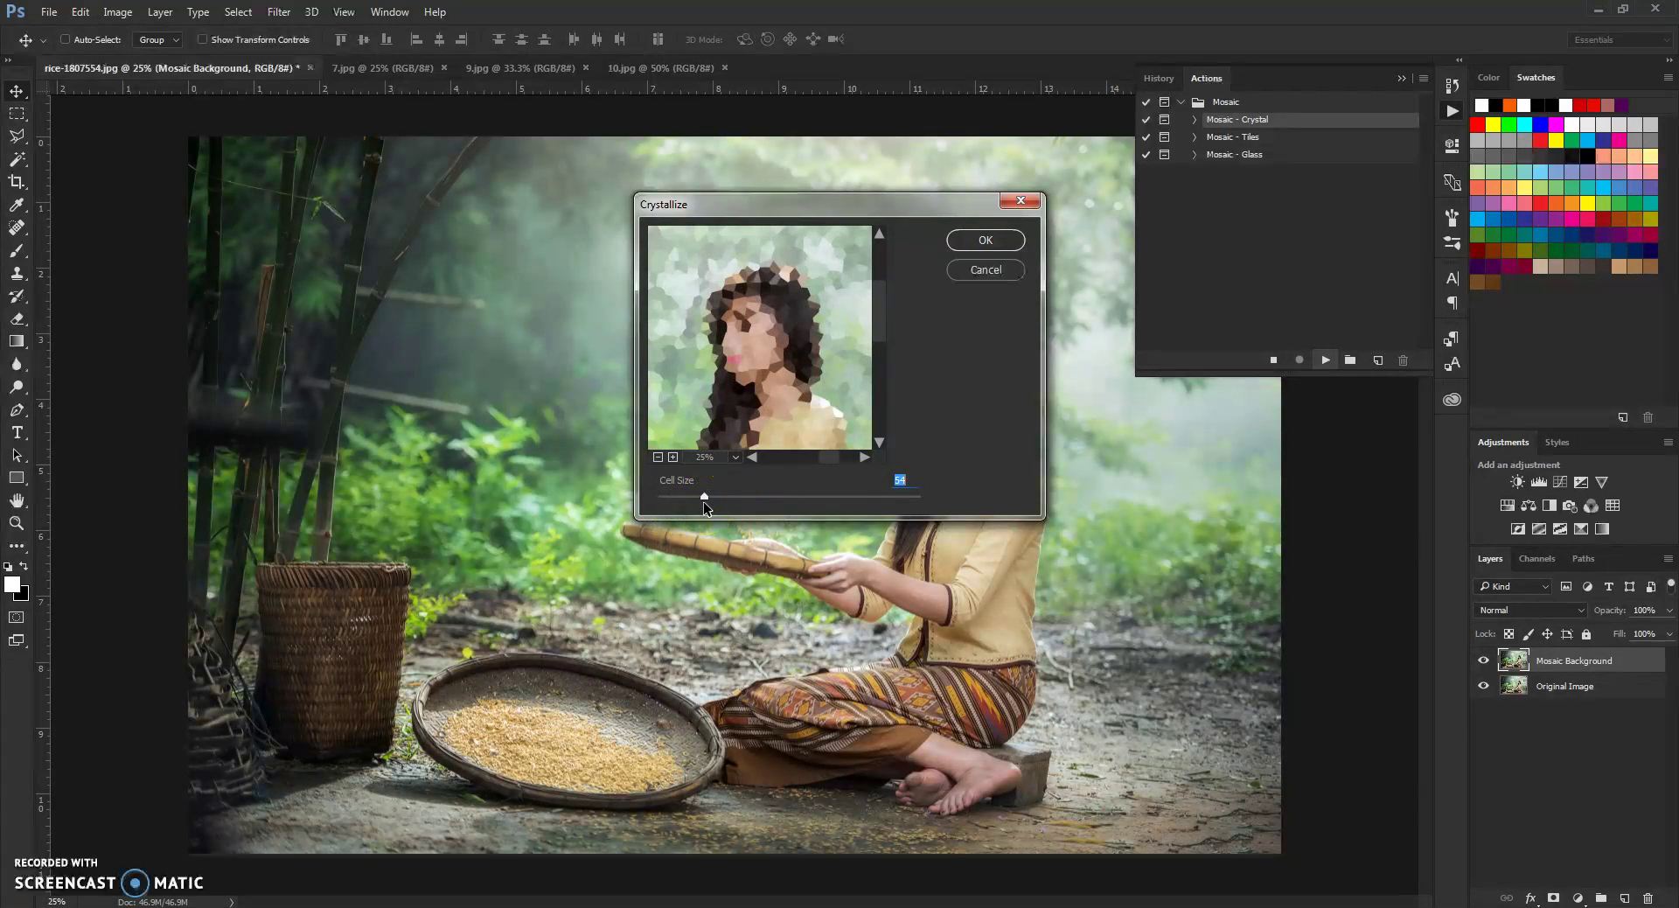
pyautogui.moveTo(703, 498)
pyautogui.mouseDown()
pyautogui.moveTo(658, 495)
pyautogui.moveTo(743, 494)
pyautogui.moveTo(674, 500)
pyautogui.mouseUp()
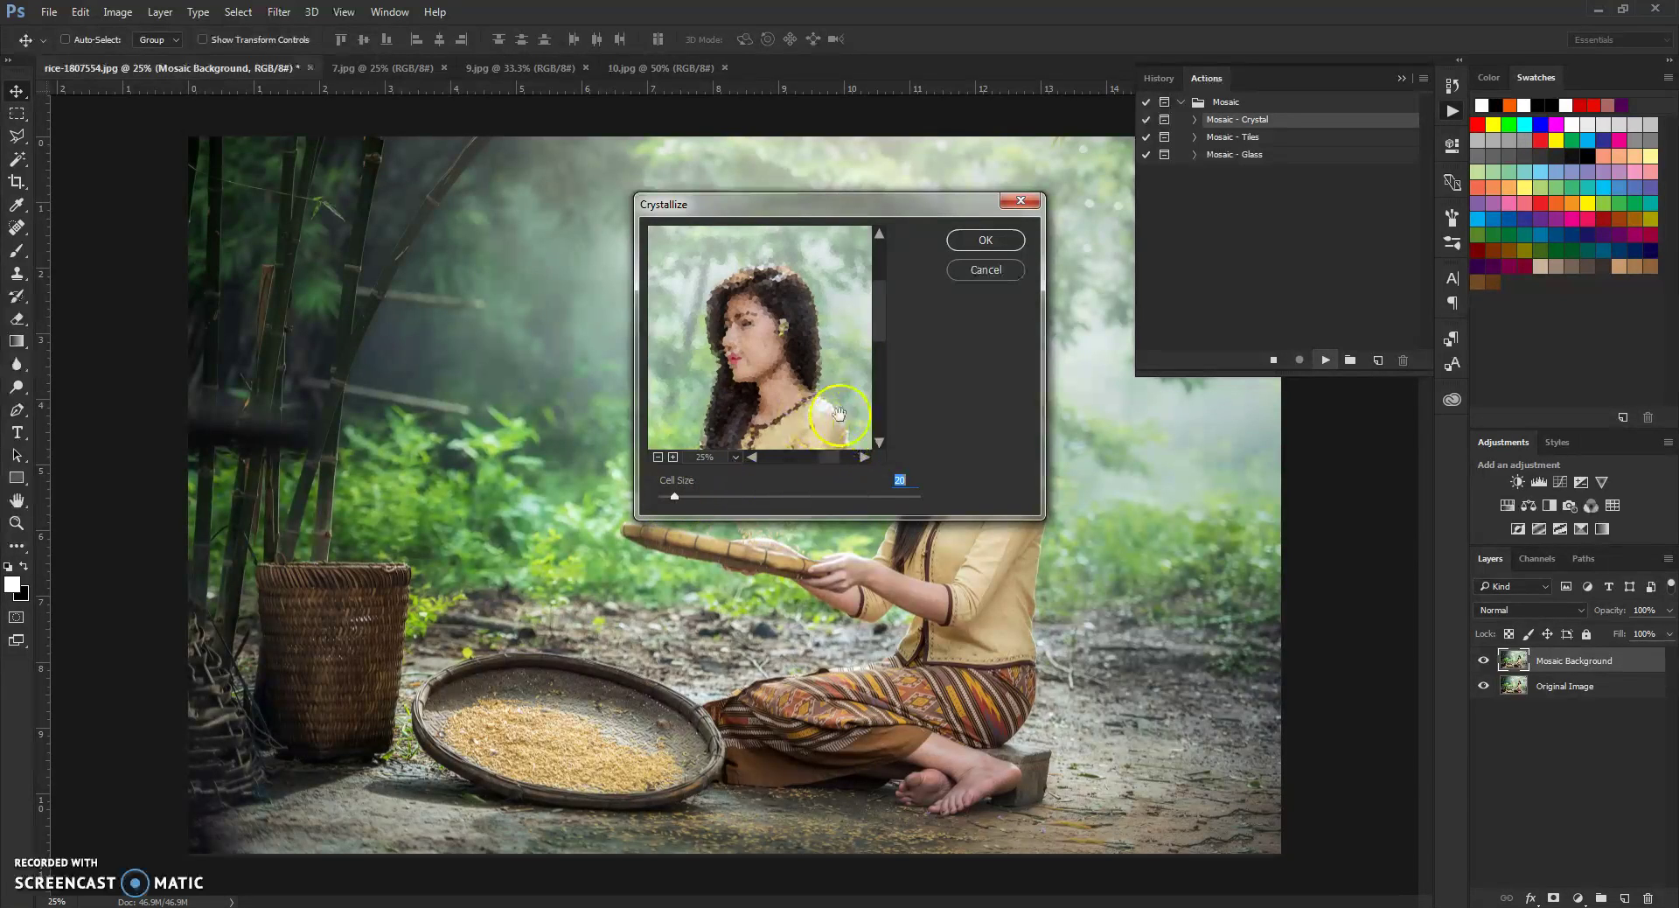
pyautogui.click(986, 242)
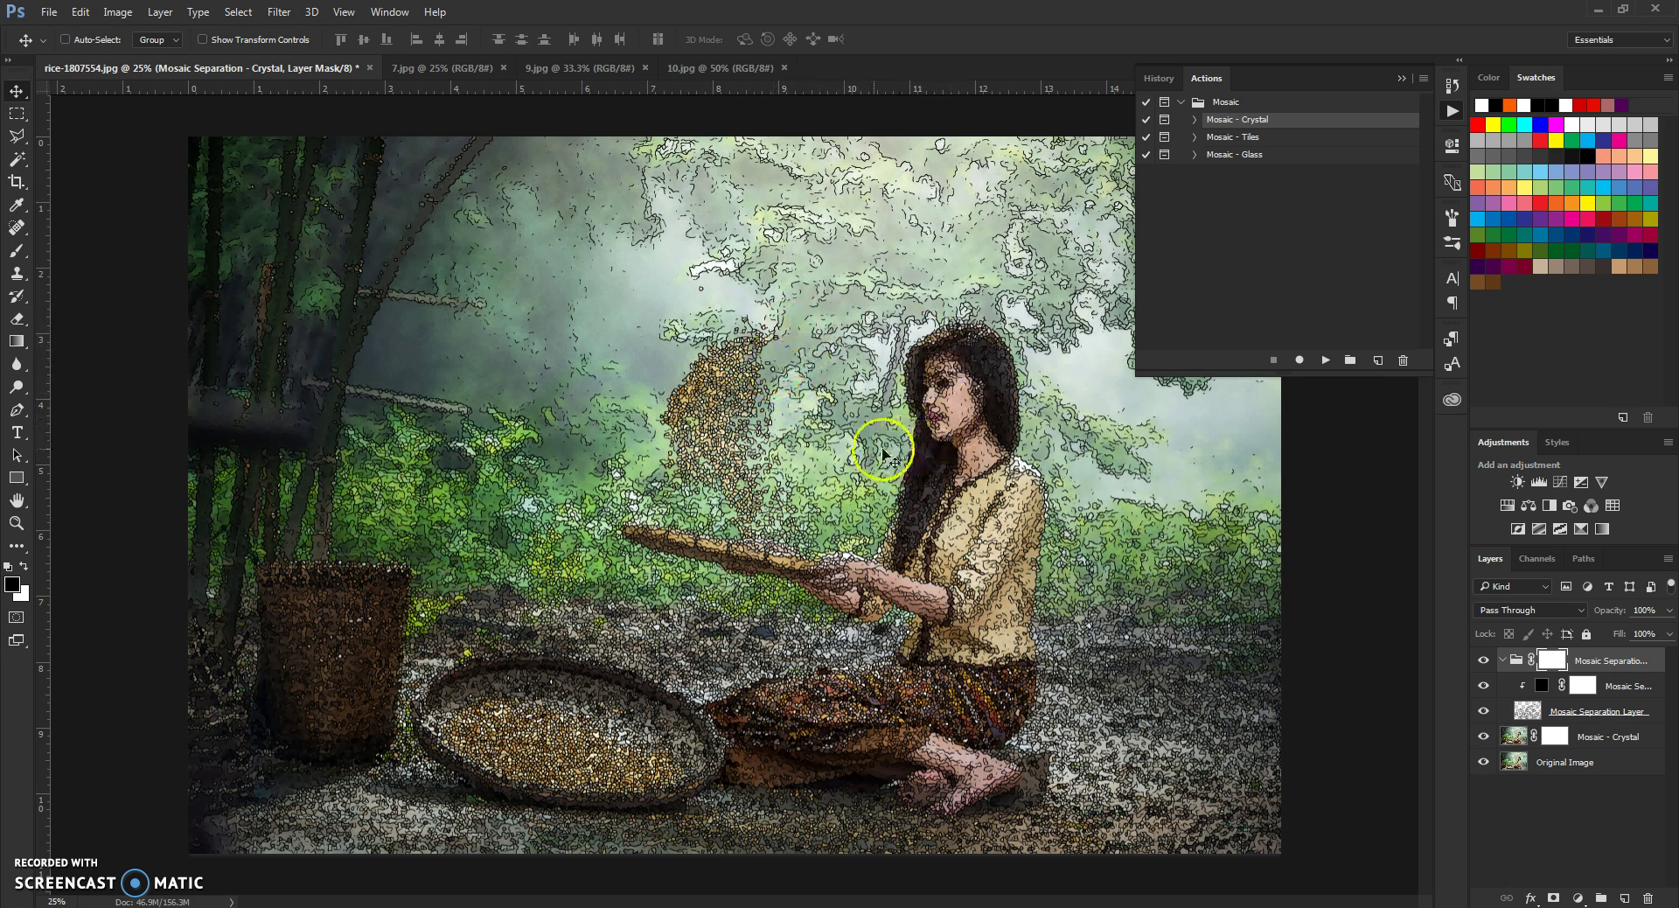
# Collapse the Mosaic Separation group and toggle its visibility to compare, leaving it hidden
pyautogui.click(1504, 661)
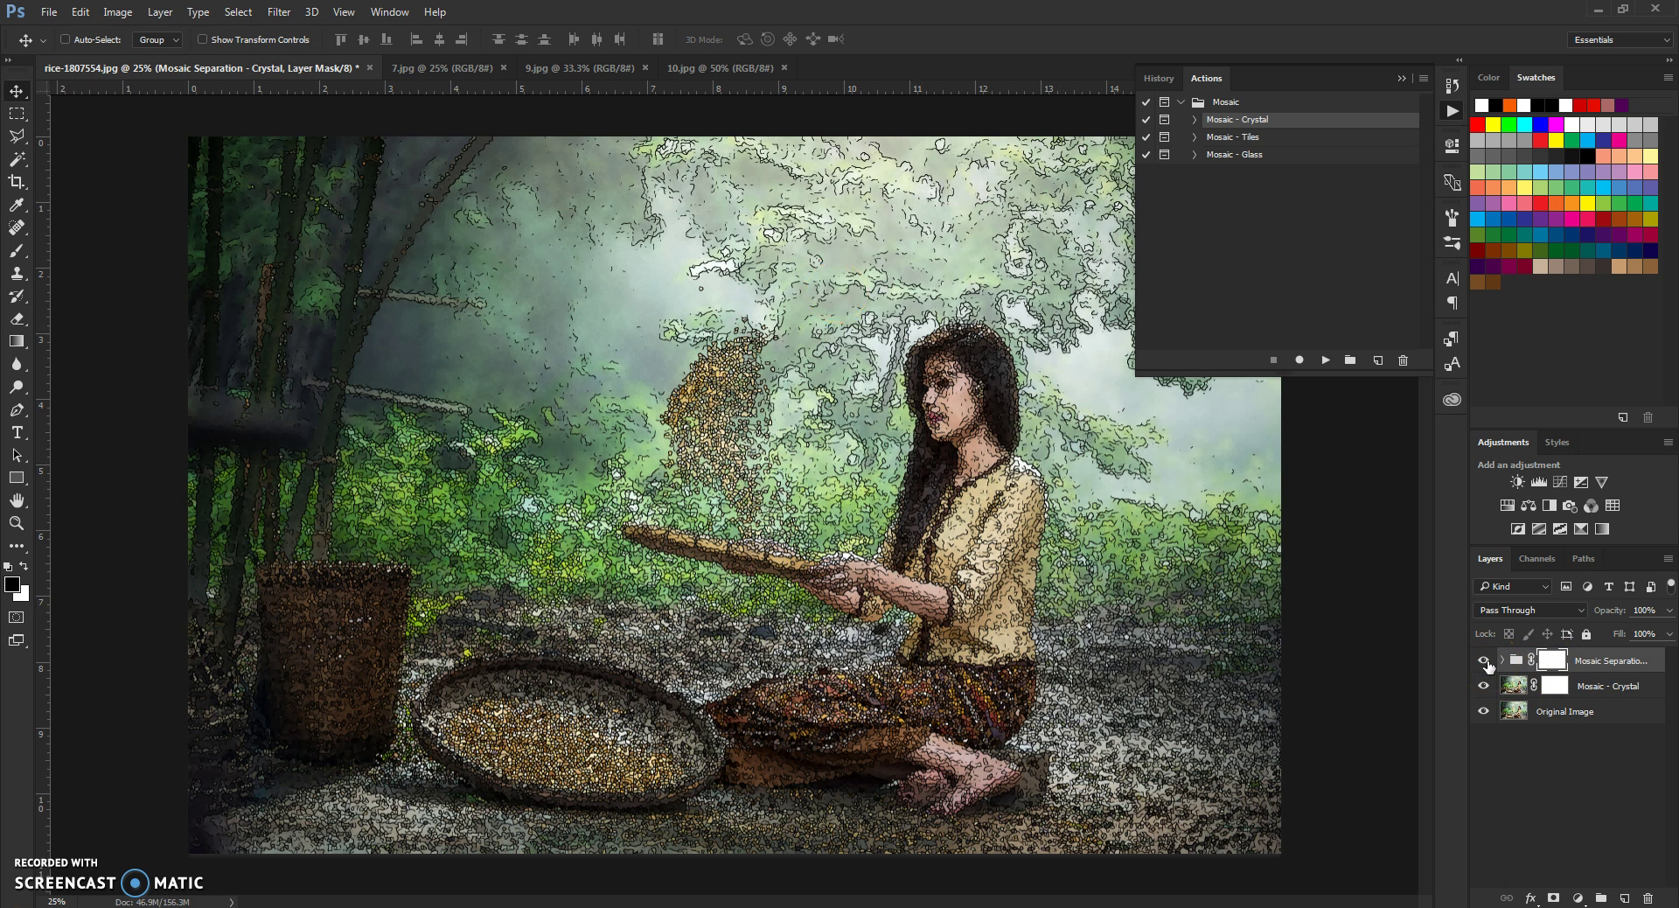
pyautogui.click(1485, 662)
pyautogui.click(1484, 662)
pyautogui.moveTo(1631, 668); pyautogui.dragTo(1547, 671)
pyautogui.click(1618, 662)
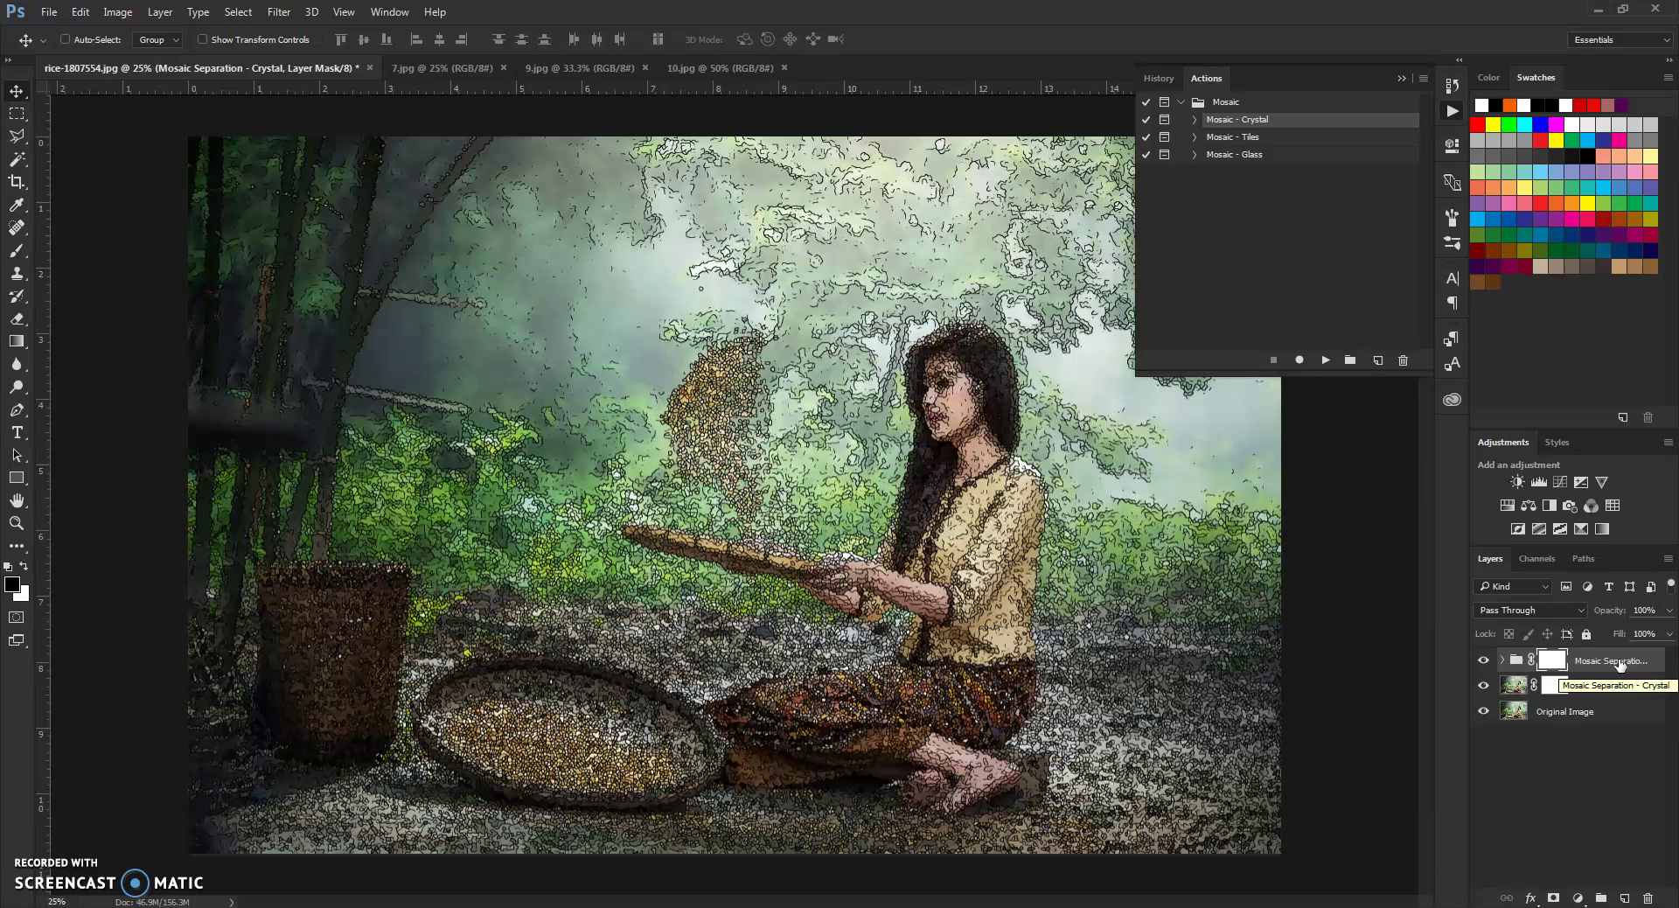
pyautogui.click(1484, 661)
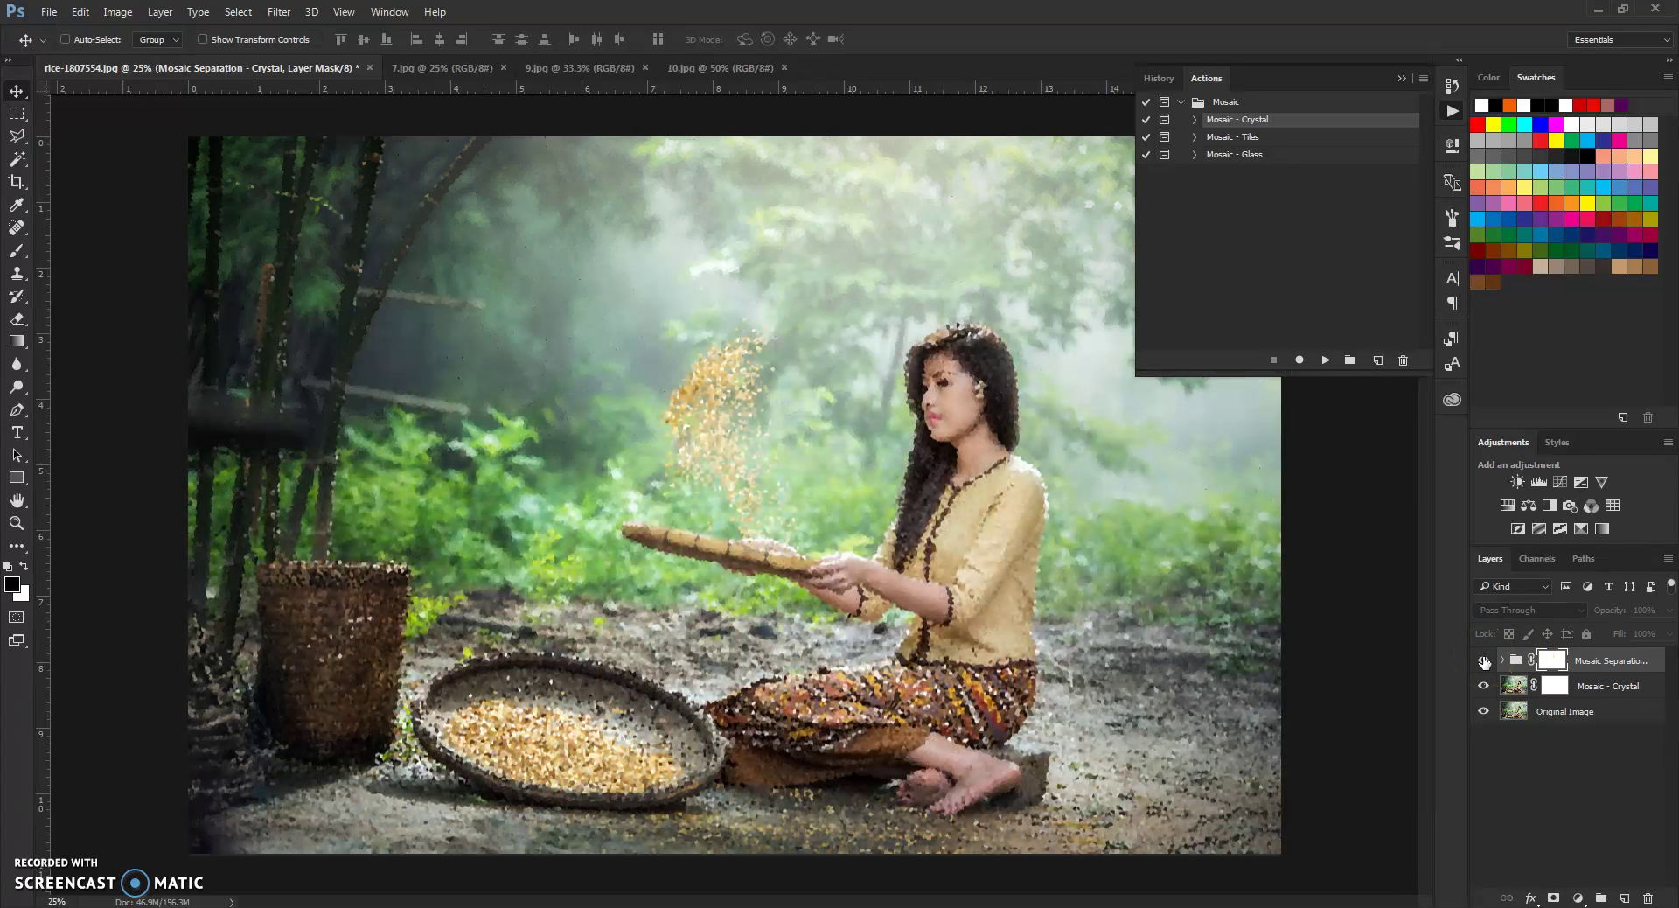
# Show the Mosaic Separation group again, set its opacity to 30% and expand it
pyautogui.click(1485, 662)
pyautogui.click(1485, 662)
pyautogui.click(1484, 661)
pyautogui.click(1612, 660)
pyautogui.click(1646, 609)
pyautogui.write('30')
pyautogui.write('20')
pyautogui.press('Return')
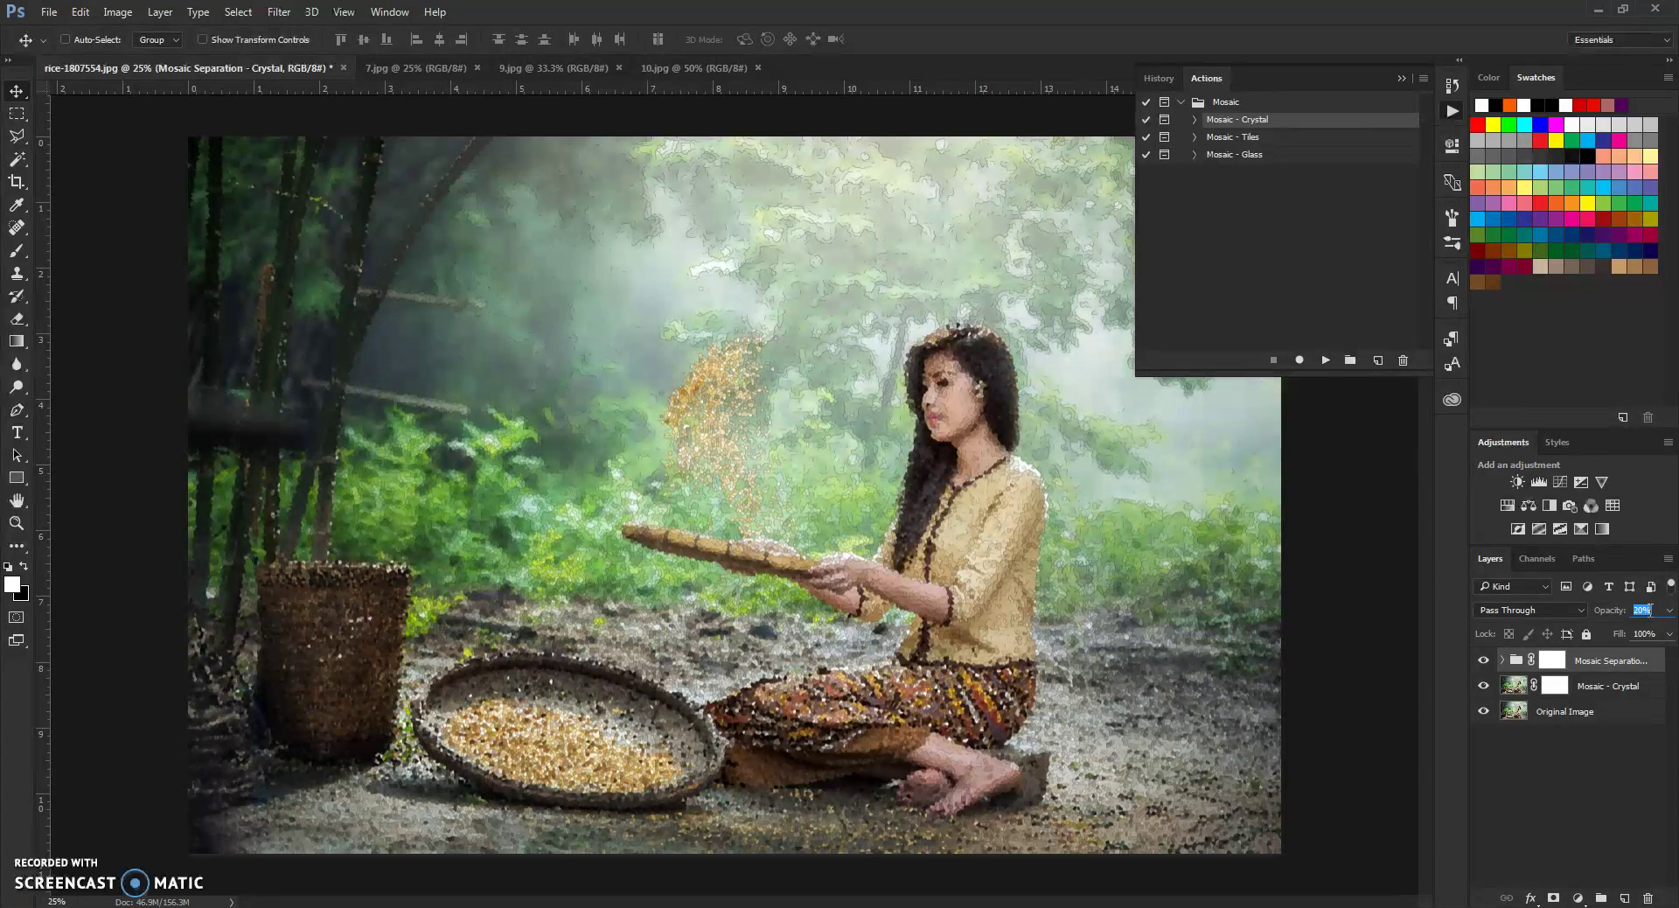
pyautogui.write('30')
pyautogui.press('Return')
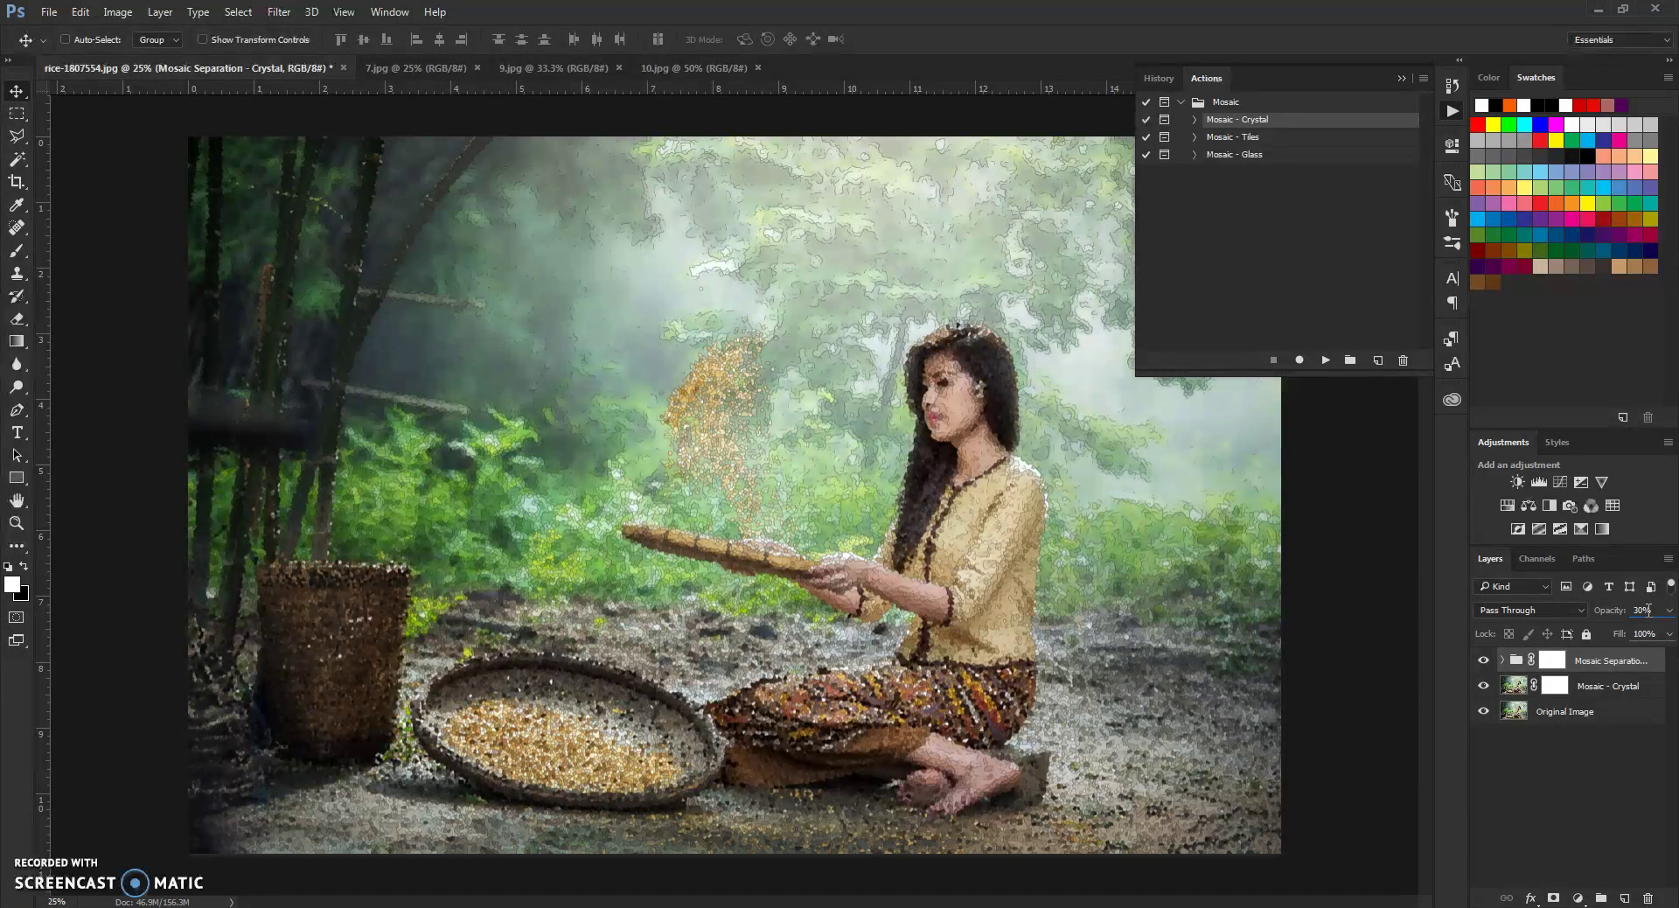
pyautogui.click(1503, 660)
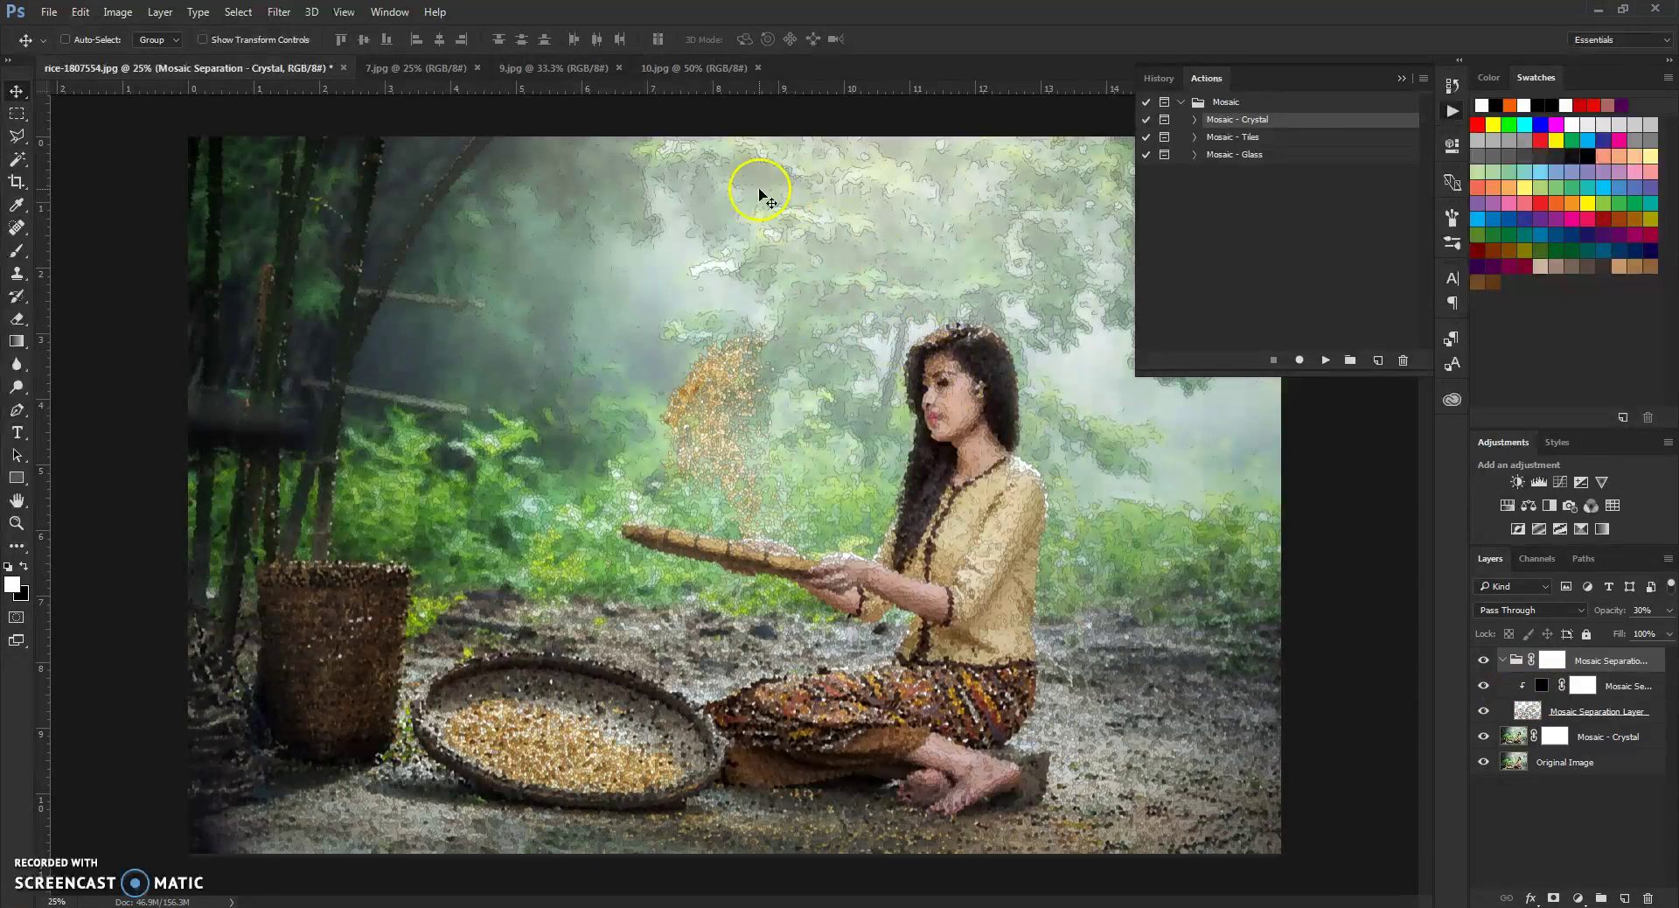
# In the outline fill's colour picker, try red, green, olive and yellow shades
pyautogui.doubleClick(1543, 688)
pyautogui.moveTo(1300, 315)
pyautogui.mouseDown()
pyautogui.moveTo(1343, 191)
pyautogui.moveTo(1248, 371)
pyautogui.moveTo(1402, 139)
pyautogui.mouseUp()
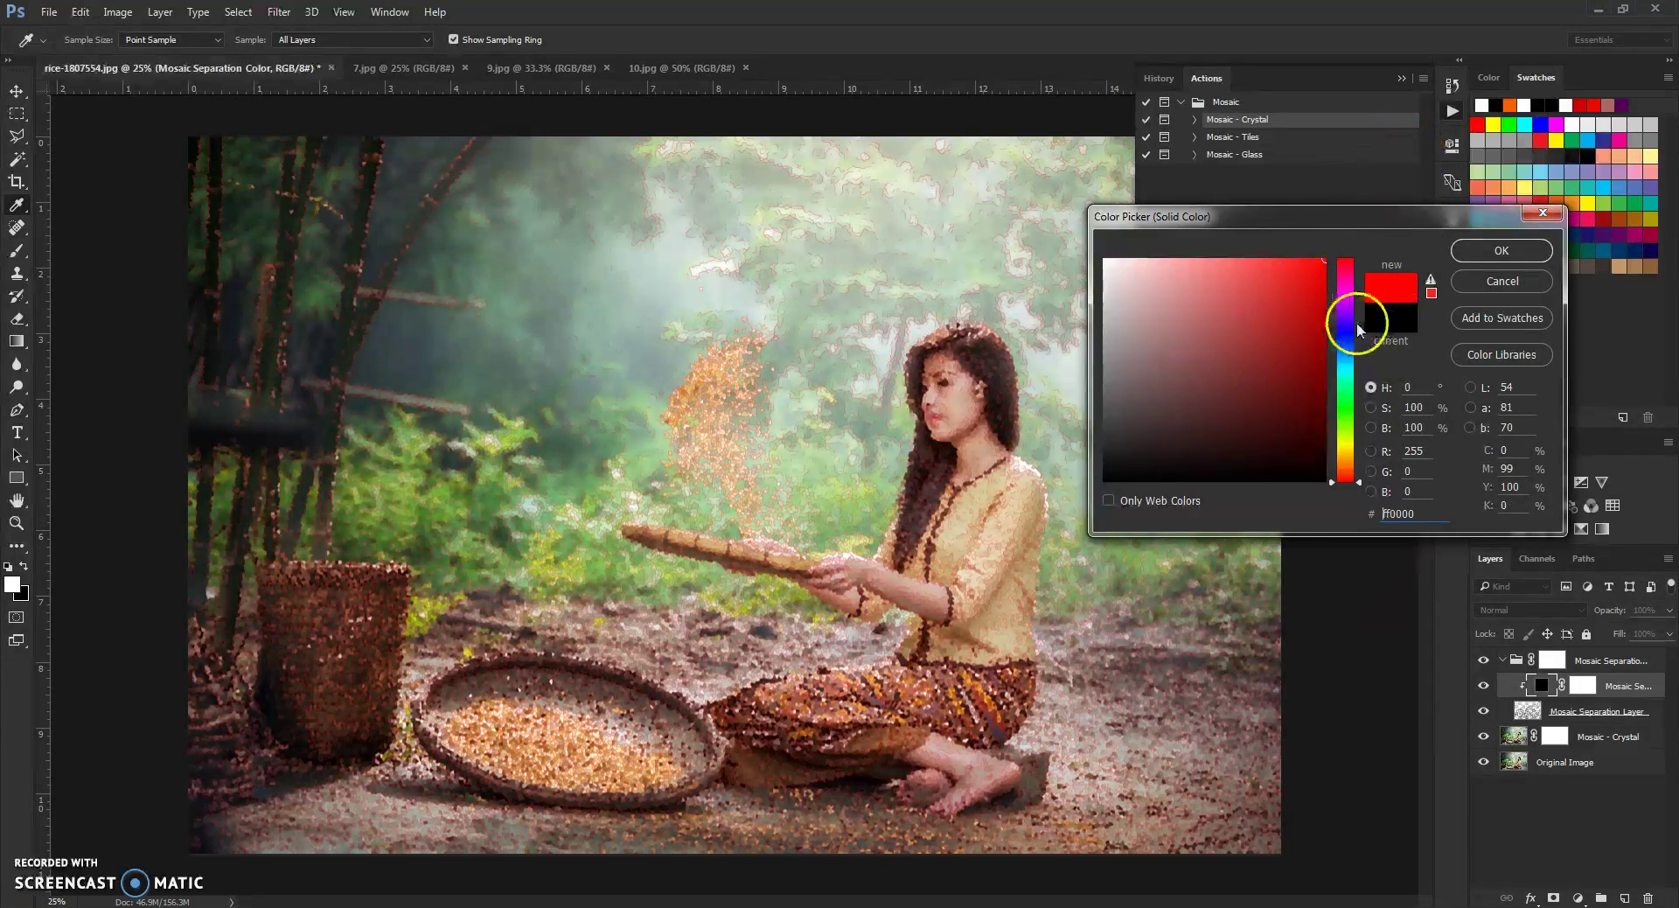
pyautogui.moveTo(1350, 412); pyautogui.dragTo(1350, 421)
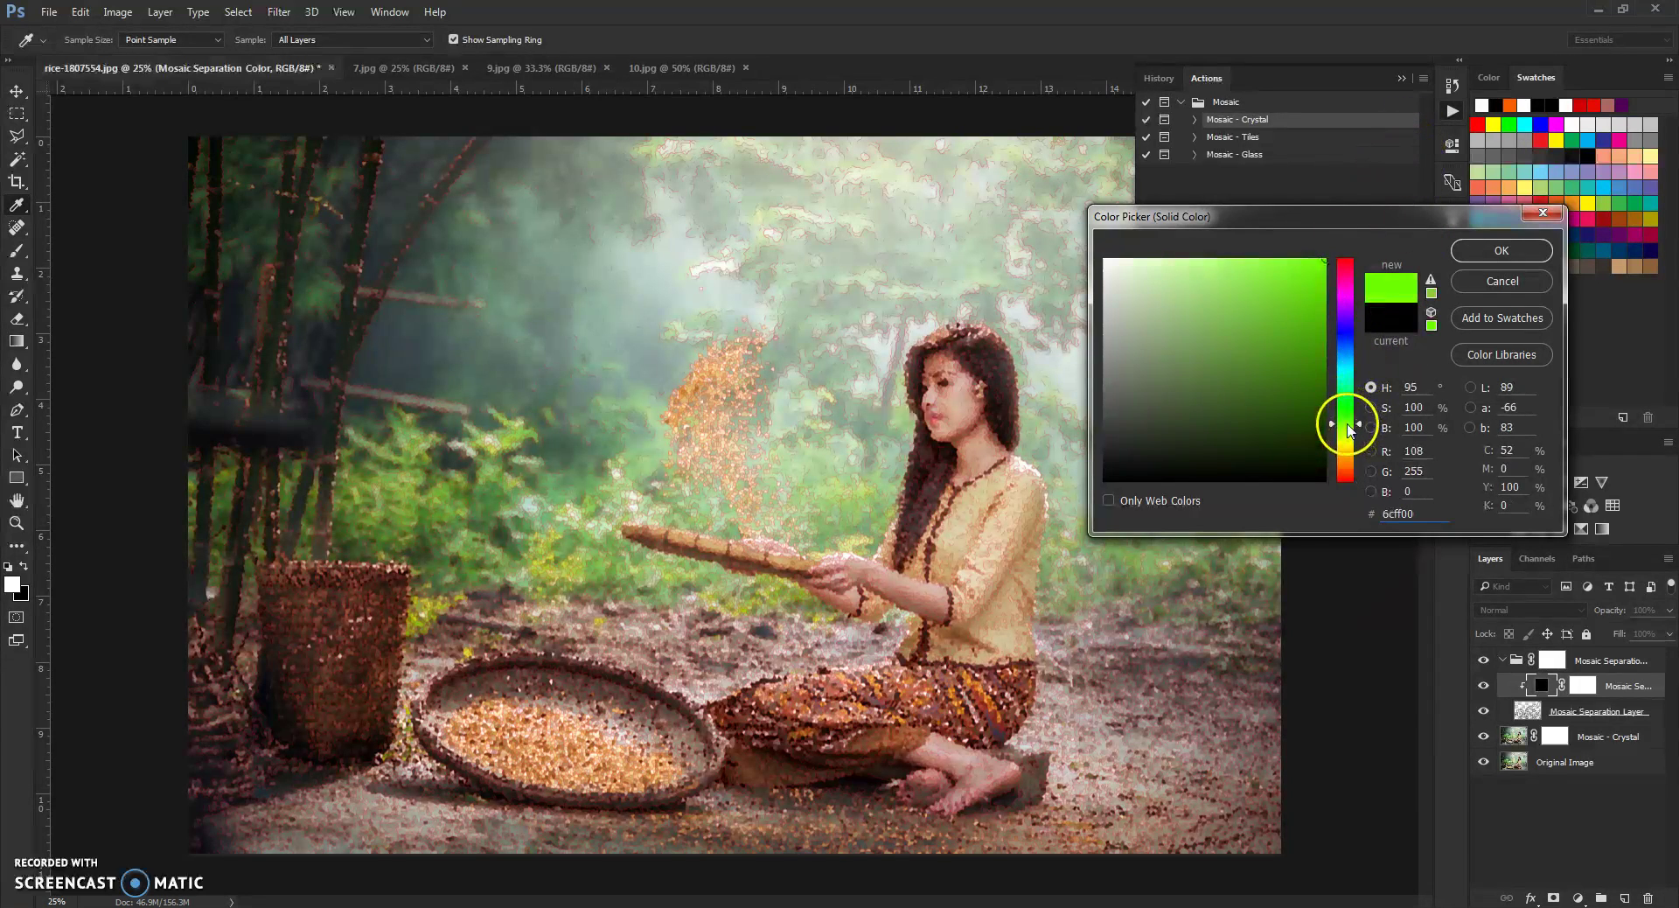
pyautogui.moveTo(1278, 379)
pyautogui.mouseDown()
pyautogui.moveTo(1358, 399)
pyautogui.moveTo(1286, 401)
pyautogui.moveTo(1350, 376)
pyautogui.moveTo(1314, 334)
pyautogui.moveTo(1341, 282)
pyautogui.moveTo(1300, 313)
pyautogui.moveTo(1338, 260)
pyautogui.moveTo(1330, 275)
pyautogui.moveTo(1368, 312)
pyautogui.moveTo(1312, 341)
pyautogui.moveTo(1335, 351)
pyautogui.mouseUp()
pyautogui.click(1348, 440)
pyautogui.moveTo(1348, 446); pyautogui.dragTo(1343, 450)
pyautogui.moveTo(1293, 345)
pyautogui.mouseDown()
pyautogui.moveTo(1366, 262)
pyautogui.moveTo(1305, 266)
pyautogui.moveTo(1349, 248)
pyautogui.mouseUp()
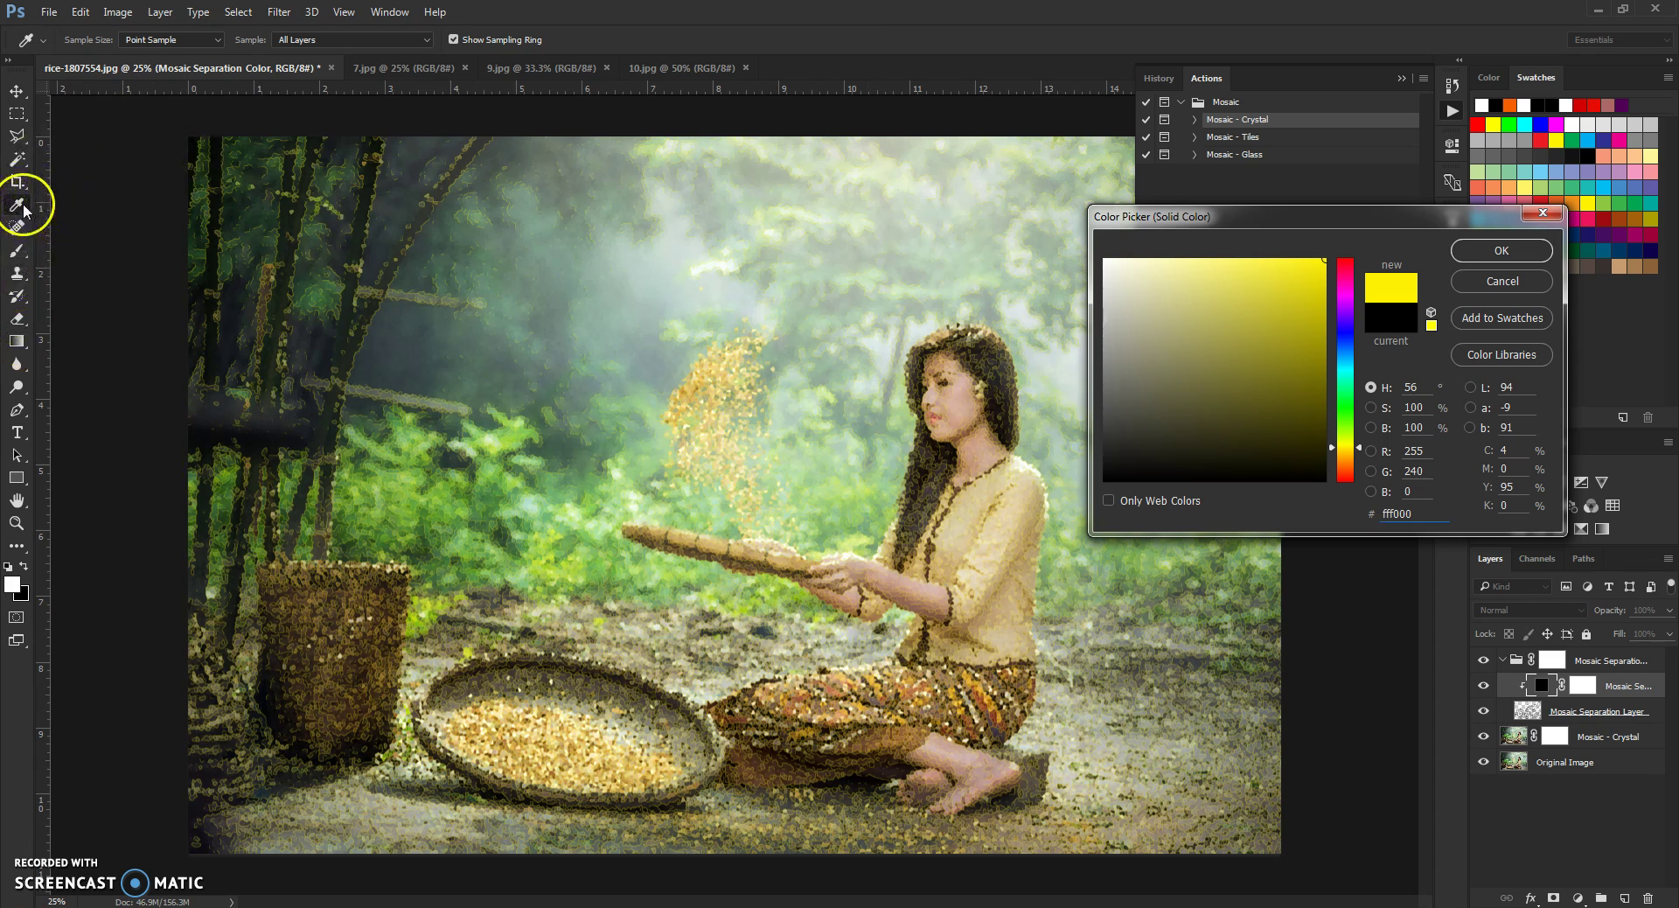
# Sample the woman's skirt and saturate it into golden orange ffb100
pyautogui.click(999, 717)
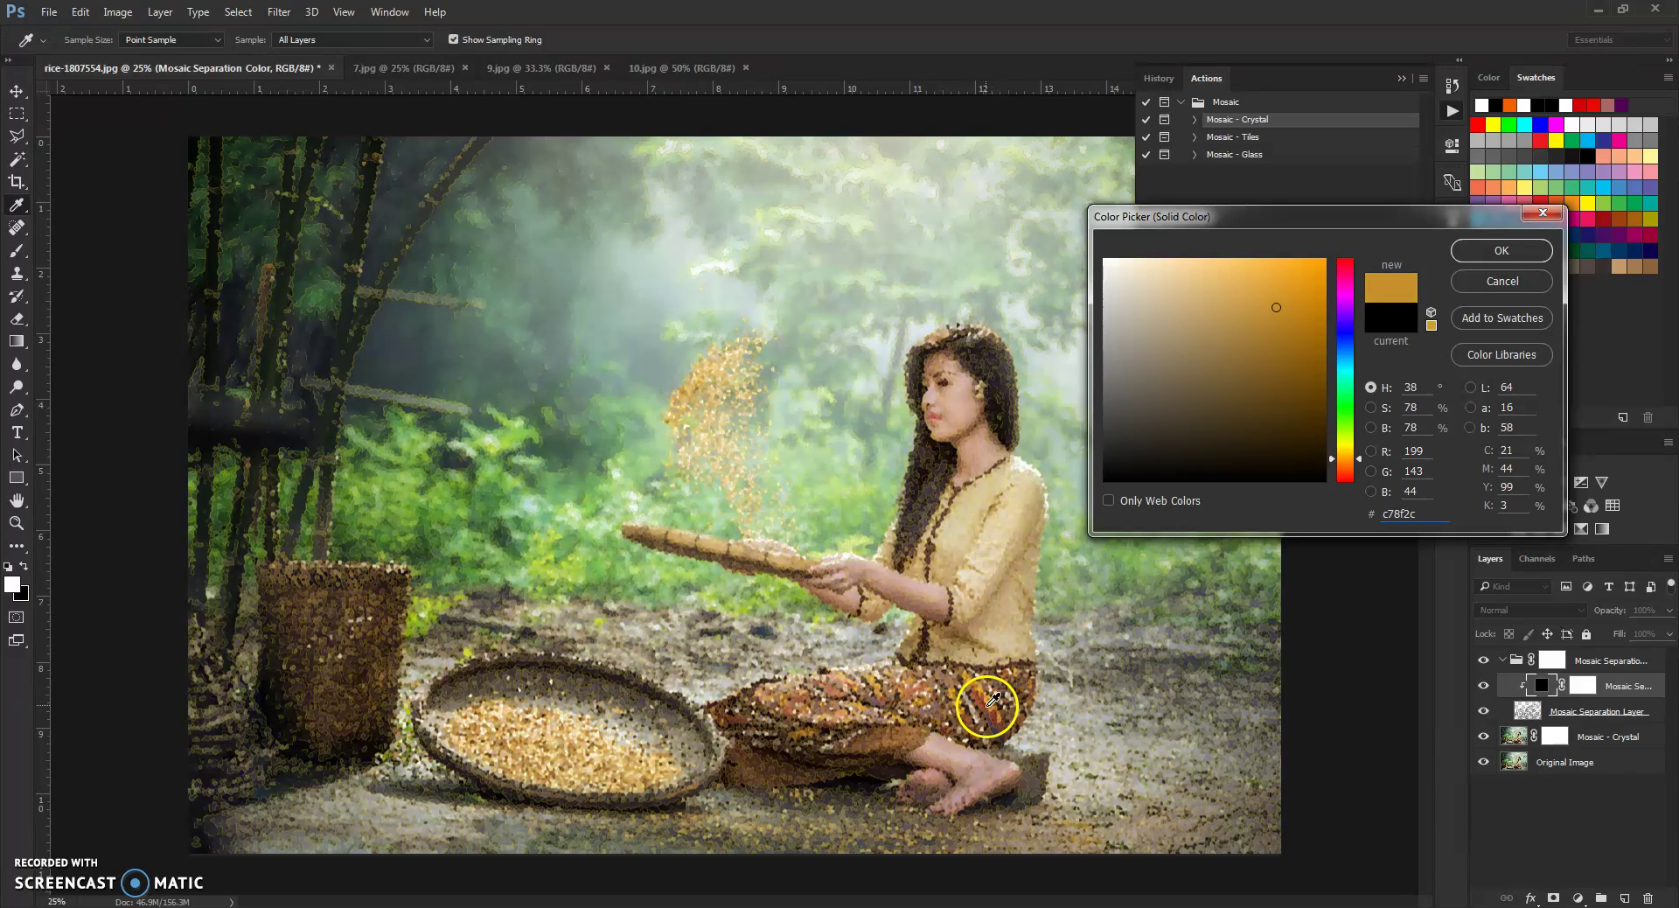
pyautogui.click(956, 701)
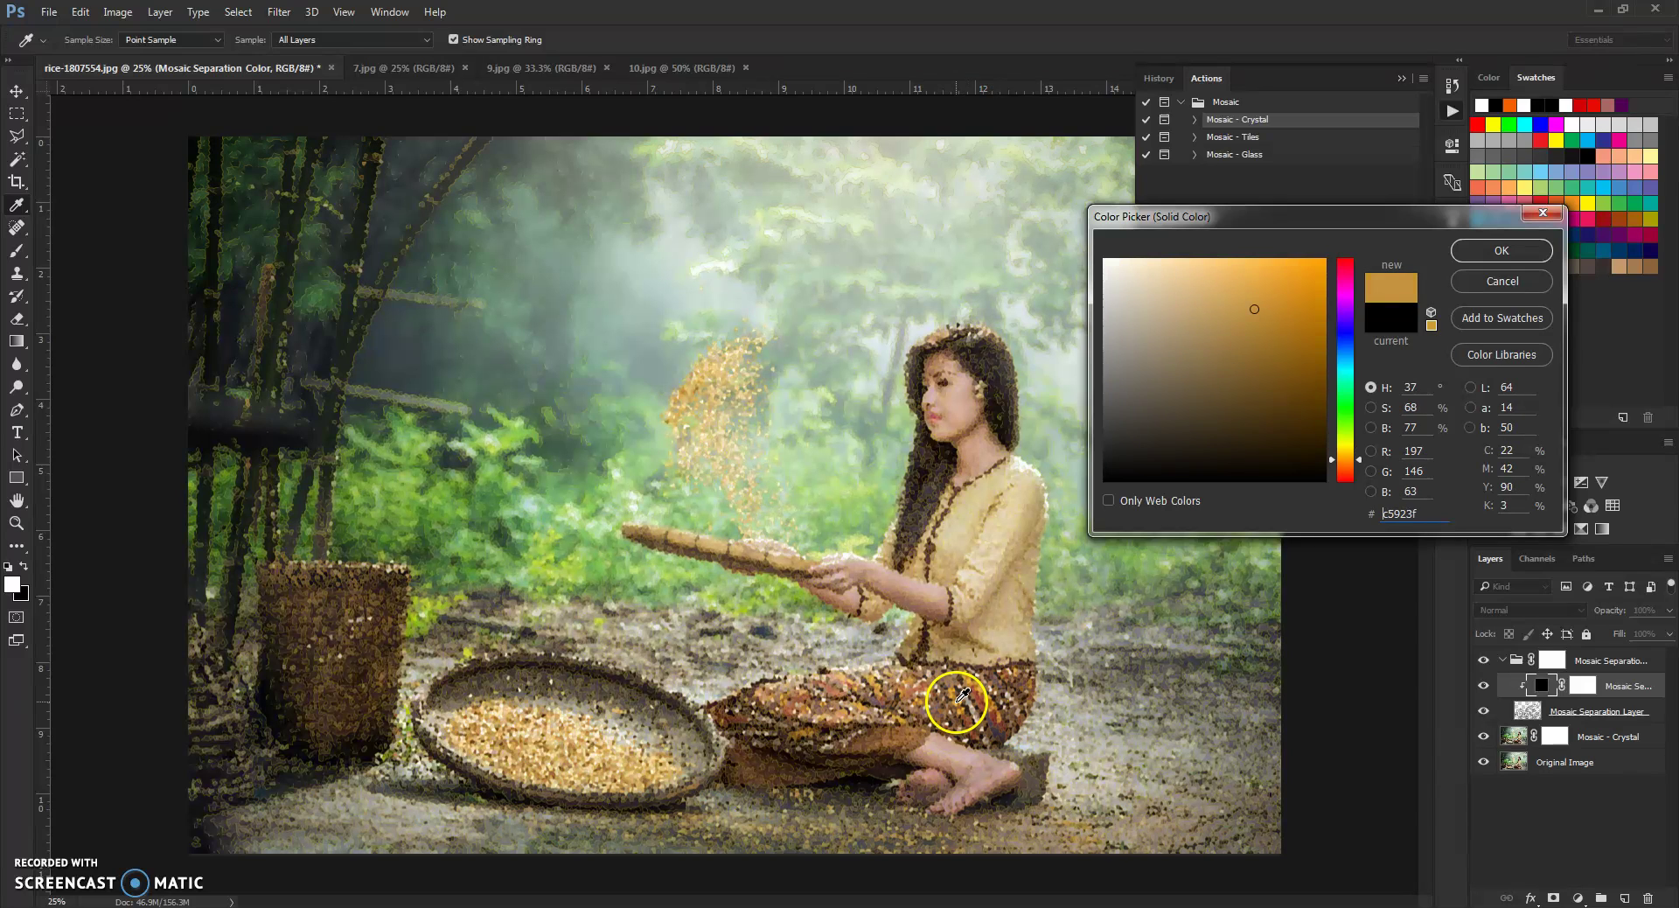
pyautogui.click(957, 704)
pyautogui.moveTo(1298, 279); pyautogui.dragTo(1353, 254)
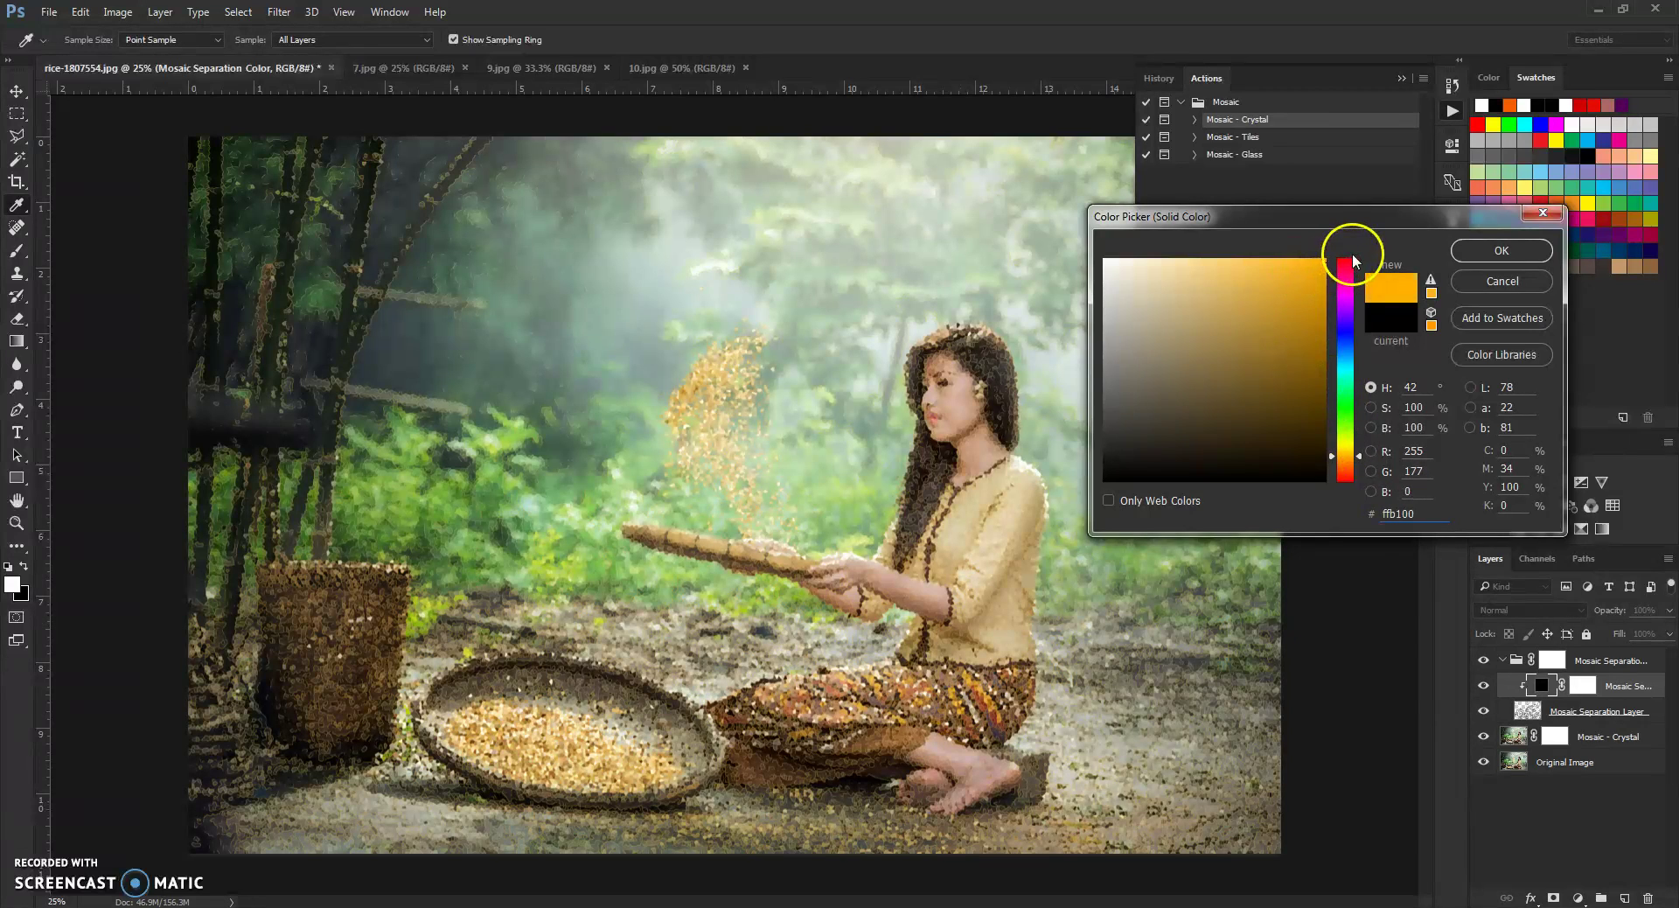
# Accept the orange outline colour and zoom in to inspect the crystal outlines
pyautogui.click(1502, 251)
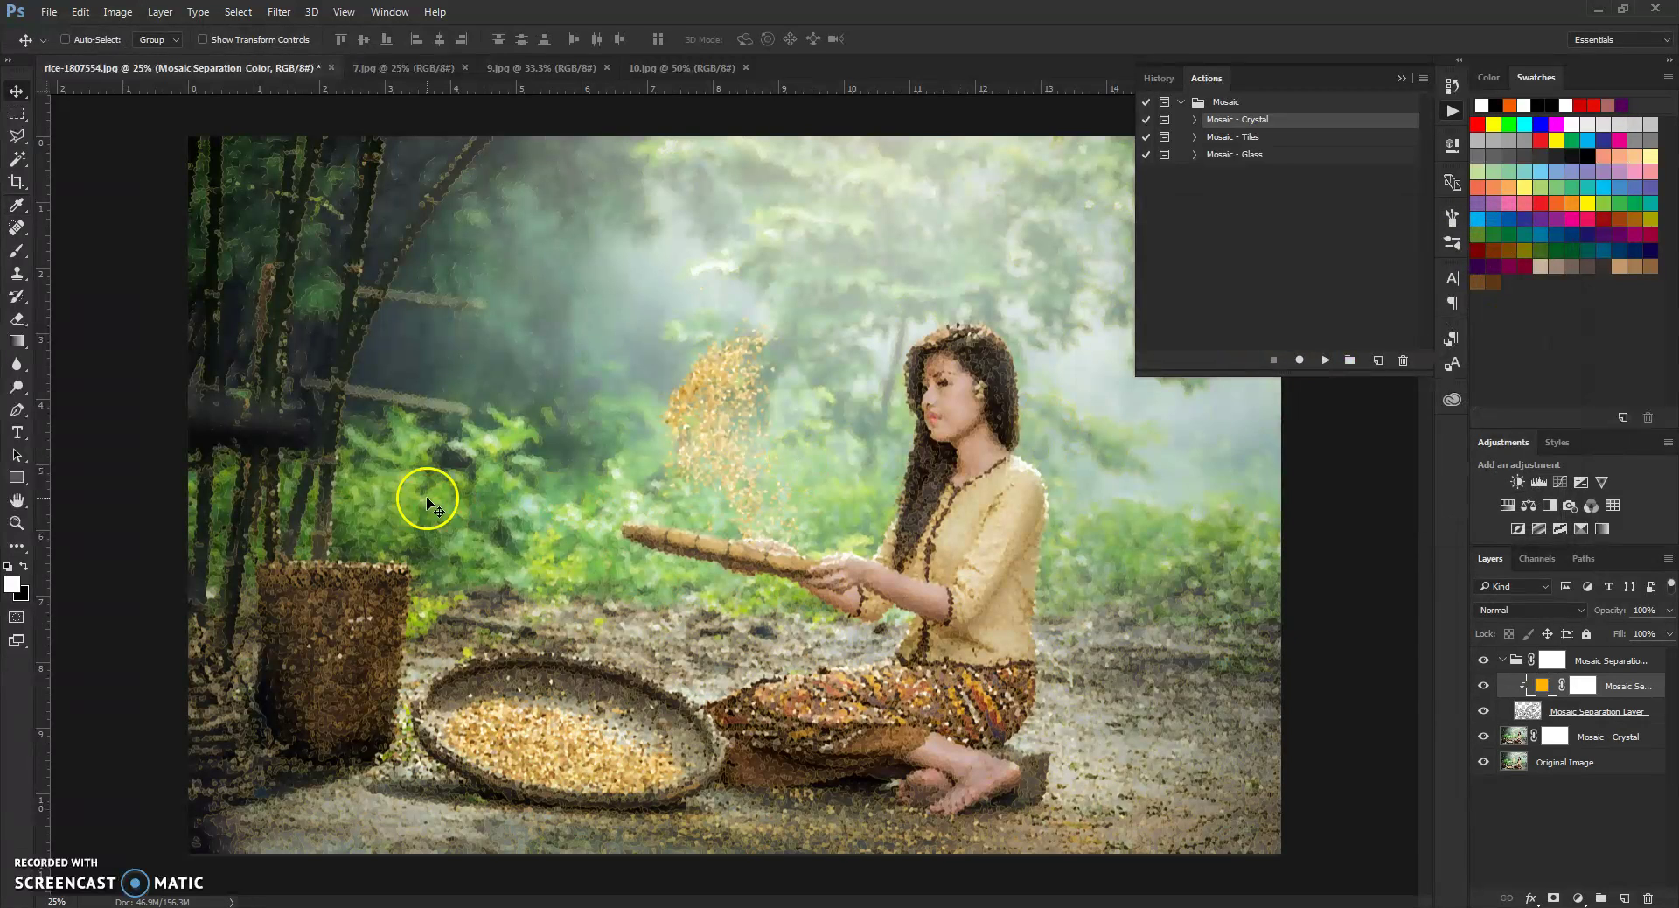
pyautogui.scroll(8, 785, 452)
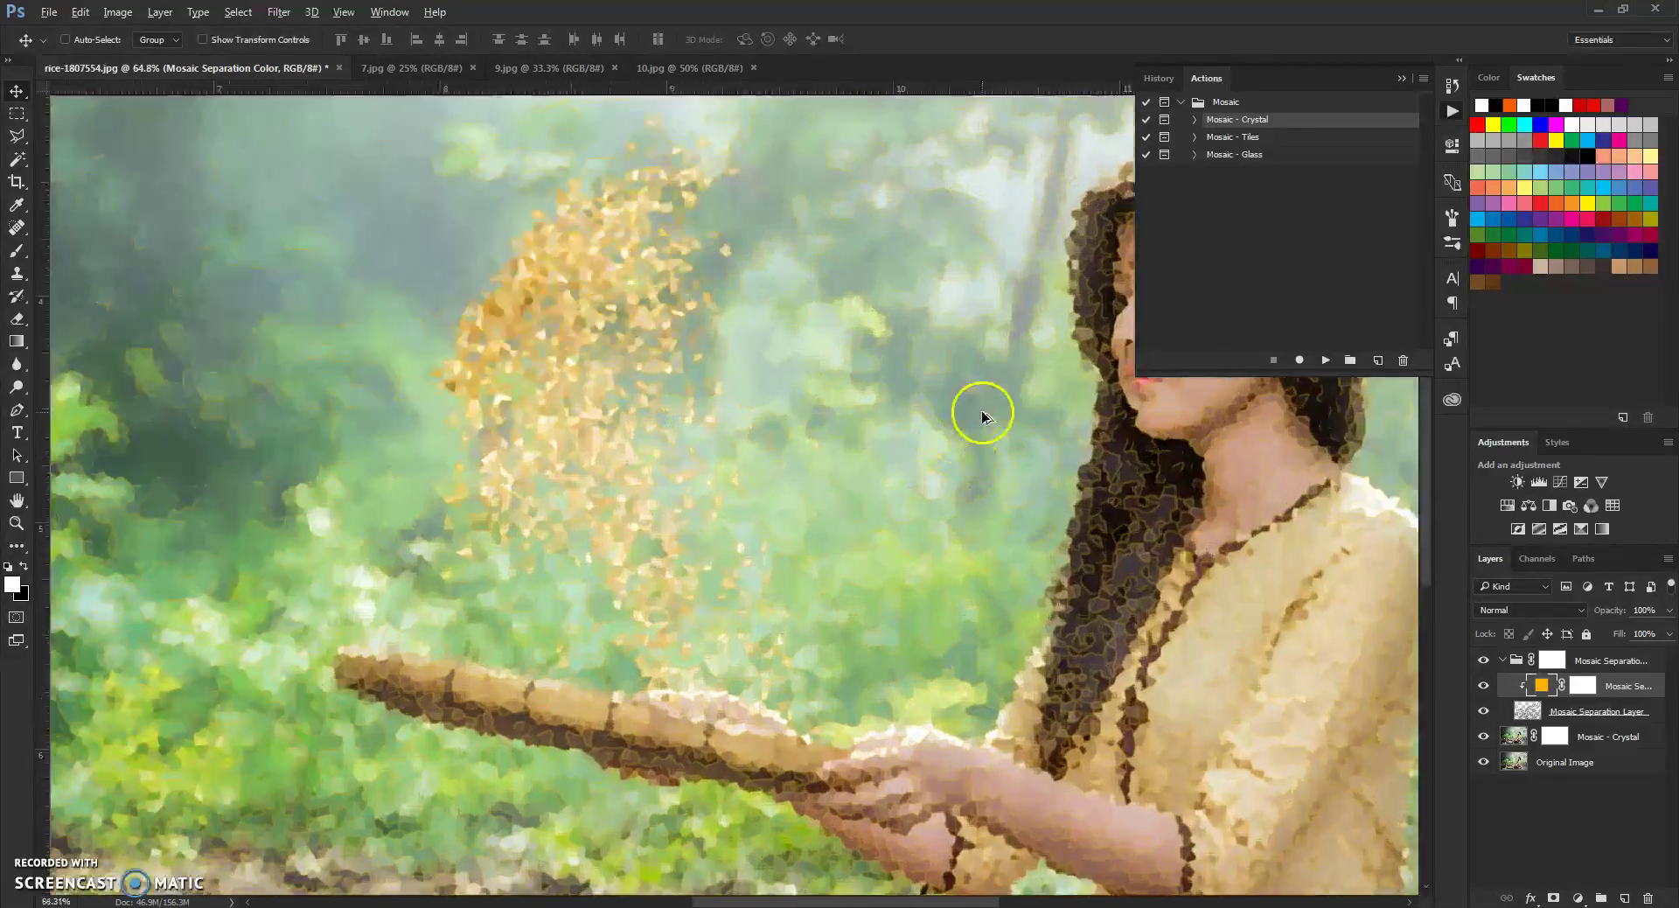
pyautogui.scroll(-4, 948, 506)
pyautogui.scroll(2, 997, 668)
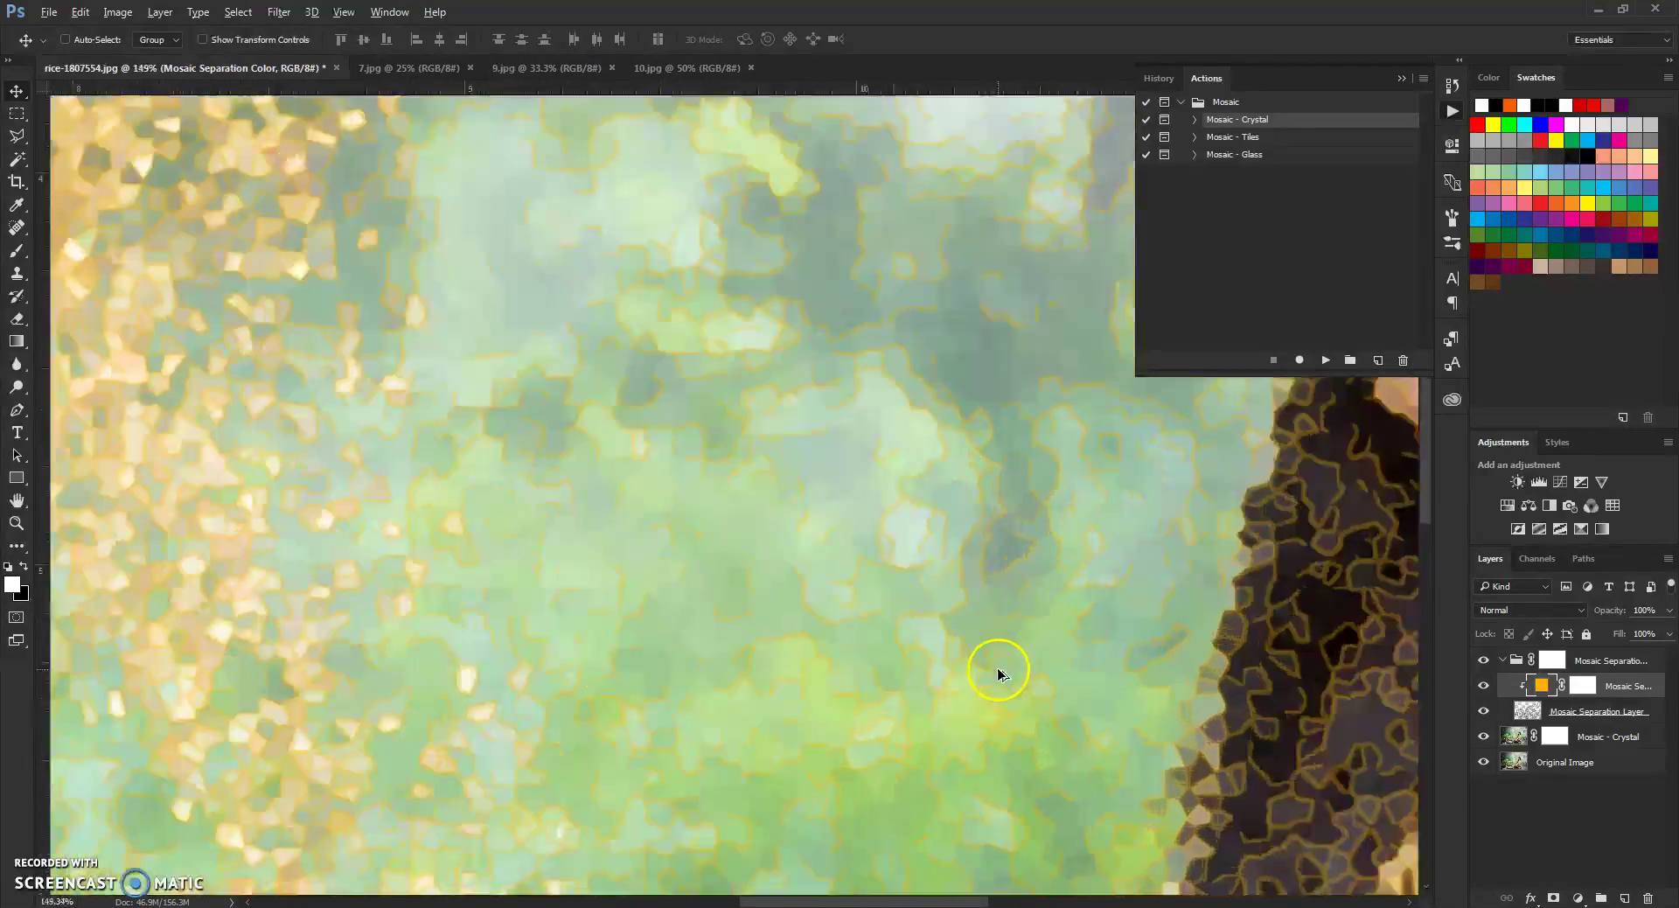
pyautogui.scroll(-2, 974, 536)
pyautogui.scroll(-4, 1010, 566)
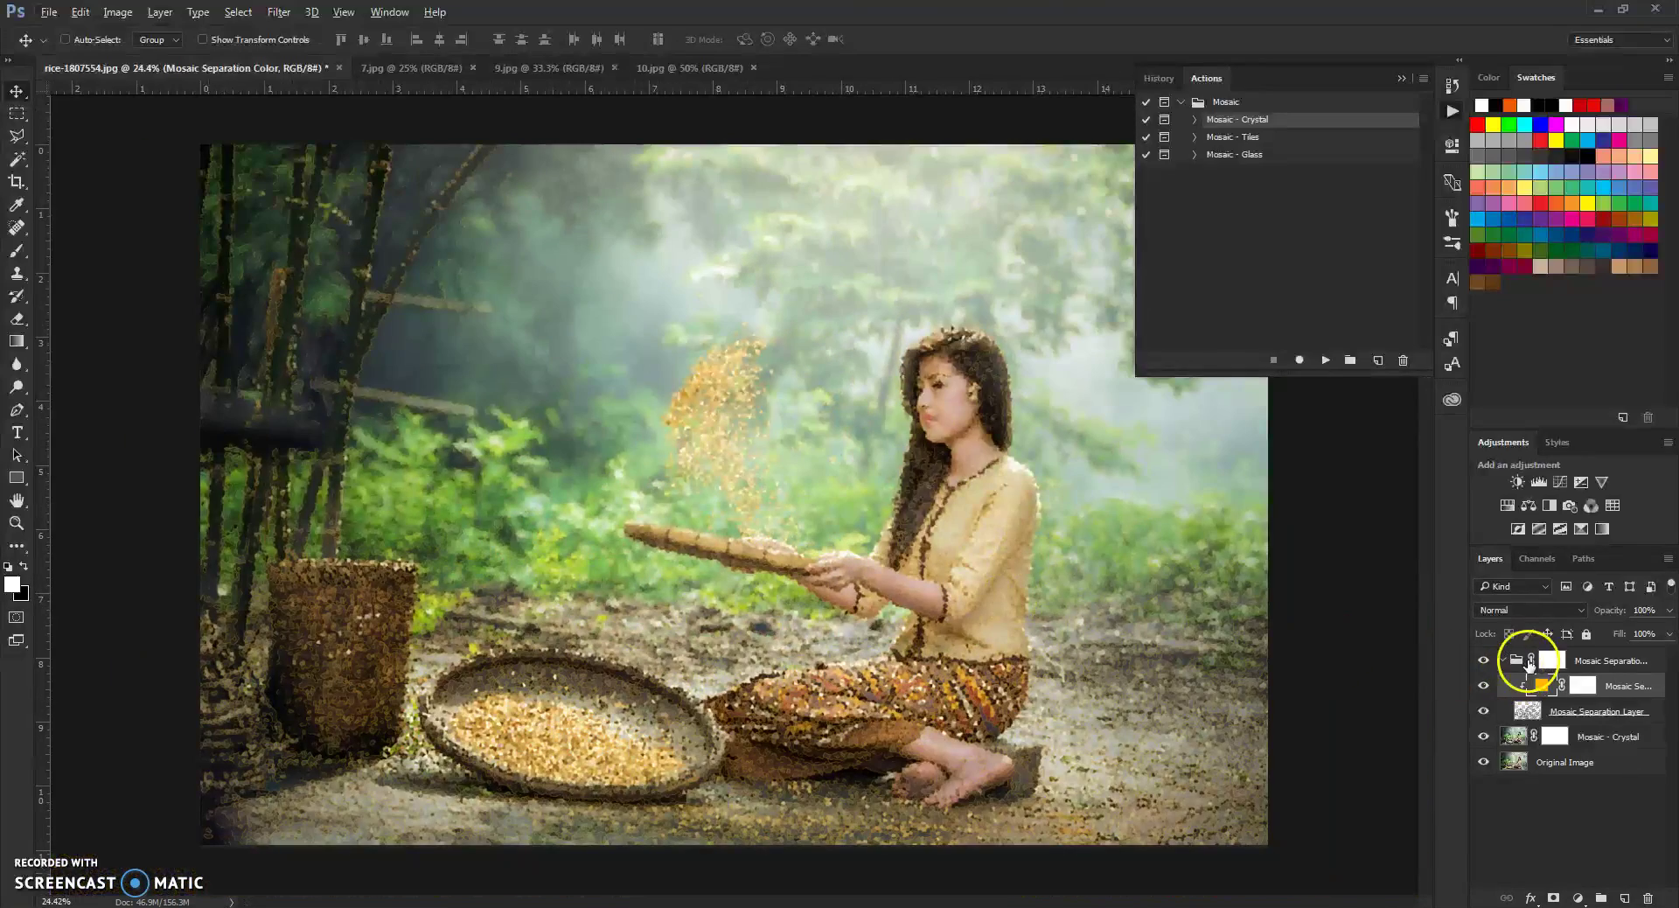
# Raise the Mosaic Separation group's opacity to 50%
pyautogui.click(1583, 662)
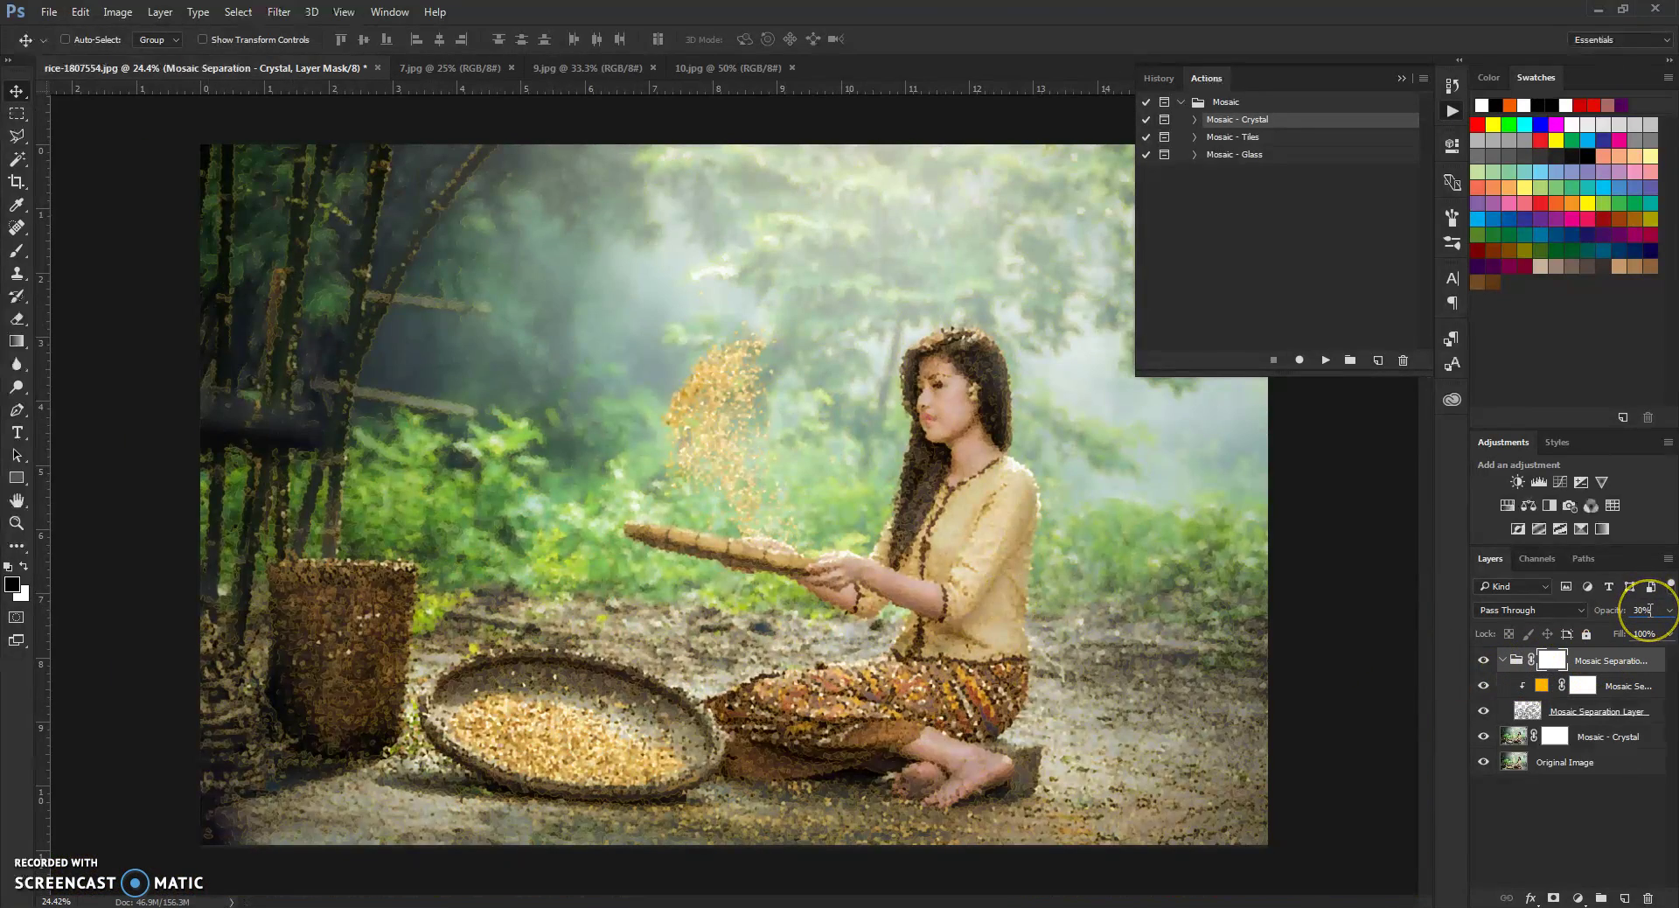
pyautogui.hotkey('shift', 'Up')
pyautogui.hotkey('shift', 'Up')
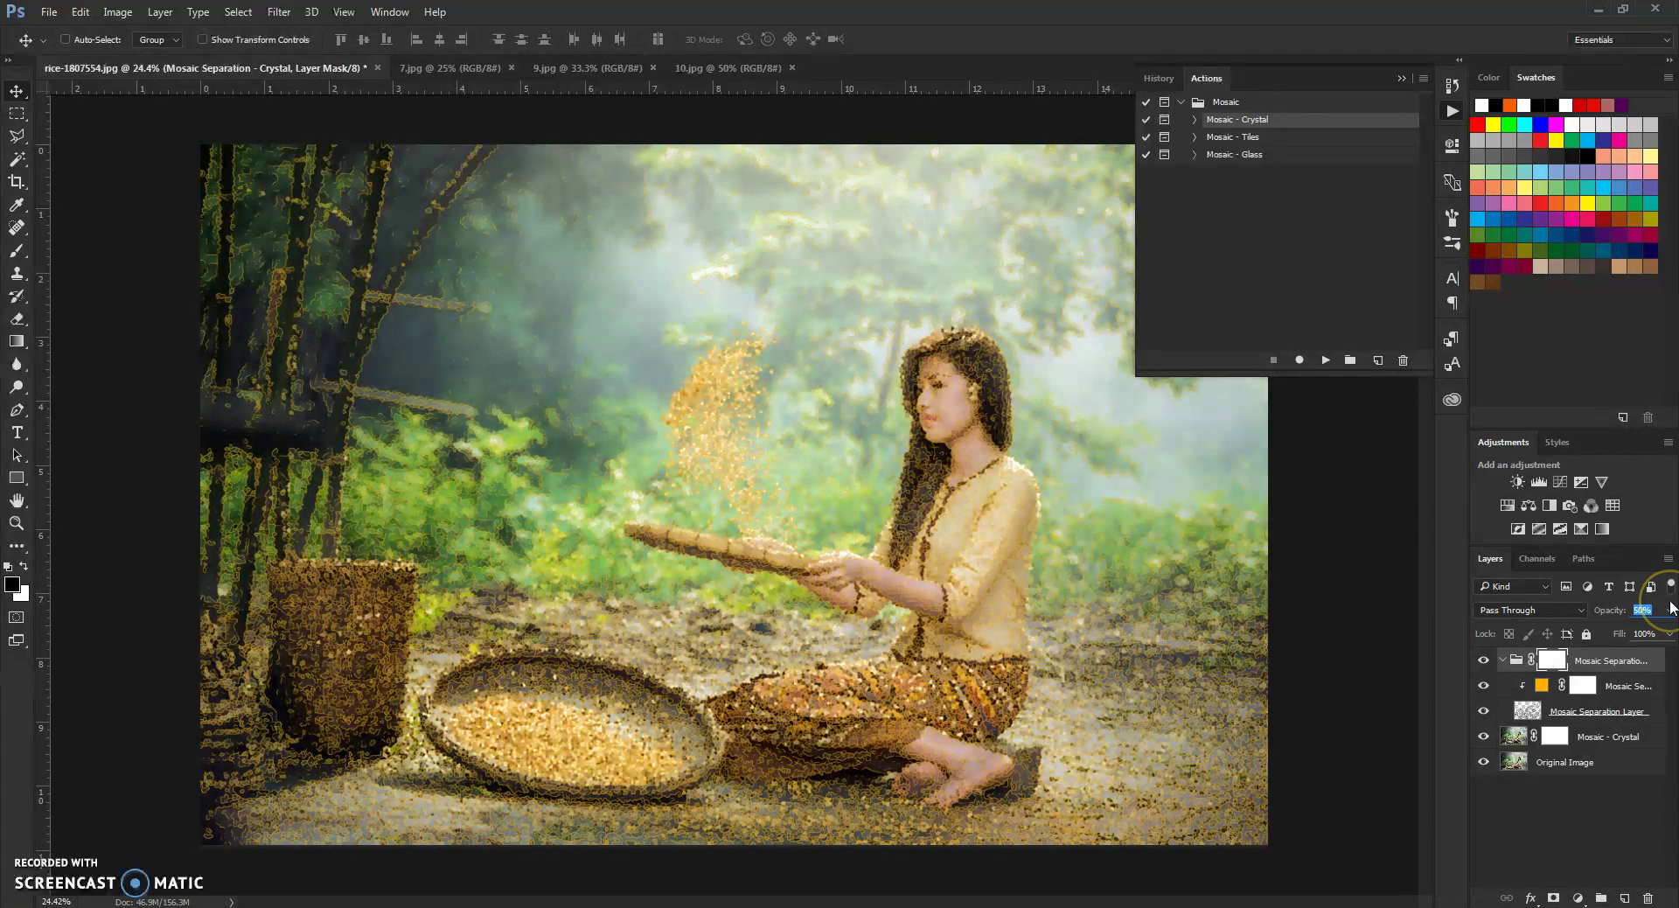
pyautogui.scroll(-2, 712, 686)
pyautogui.scroll(2, 738, 679)
pyautogui.click(1504, 661)
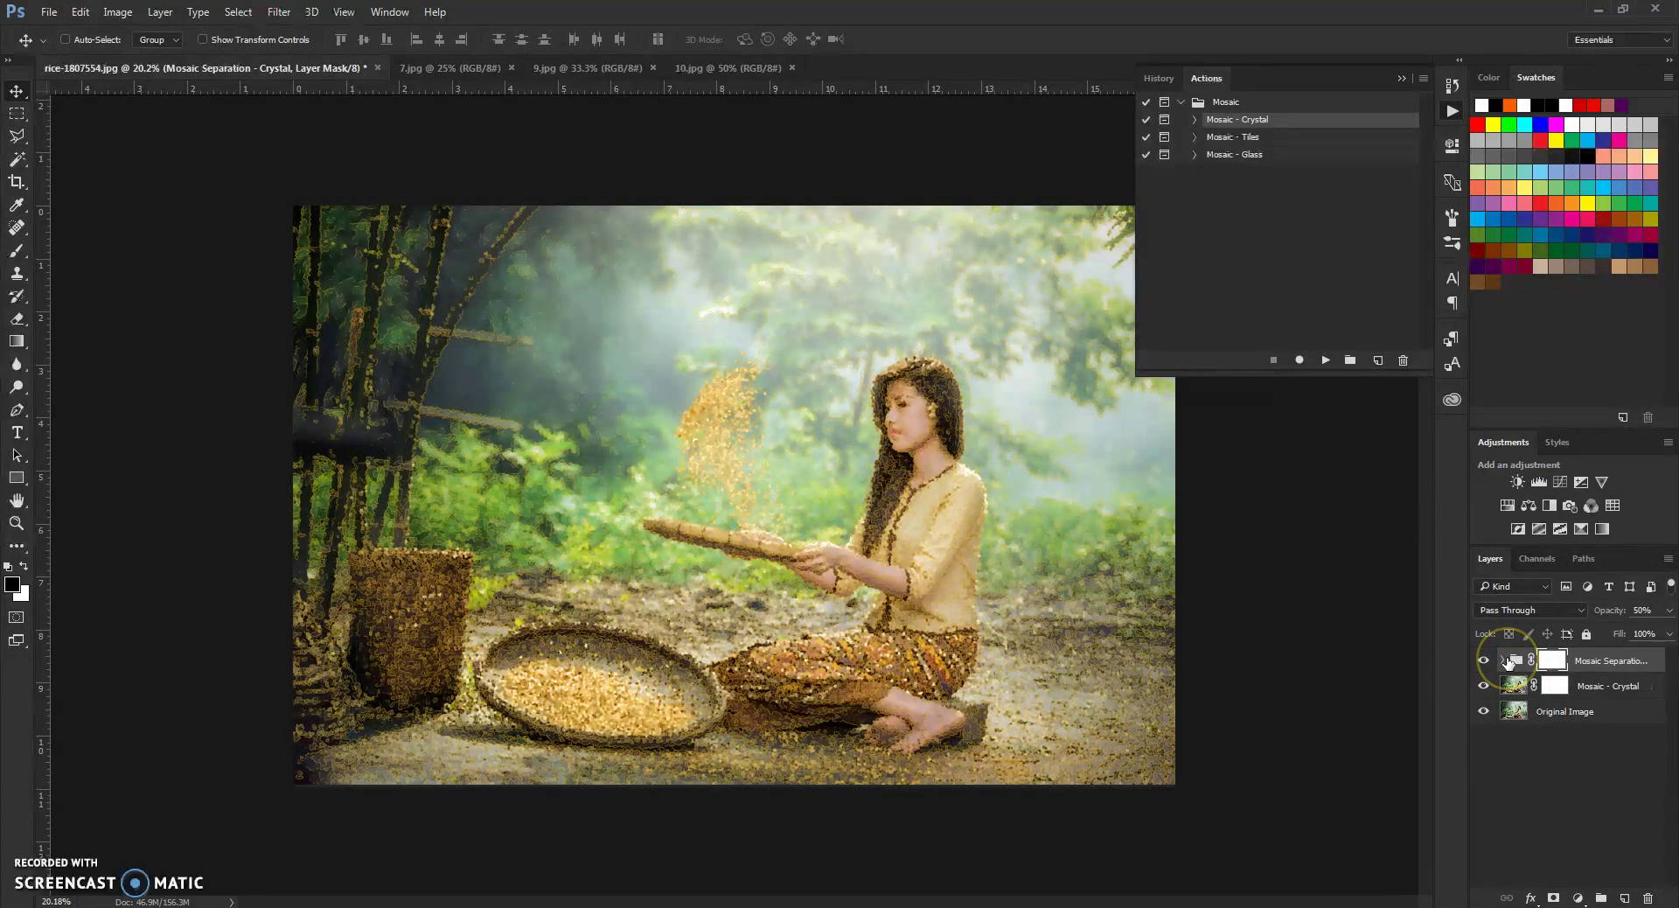
pyautogui.click(1561, 691)
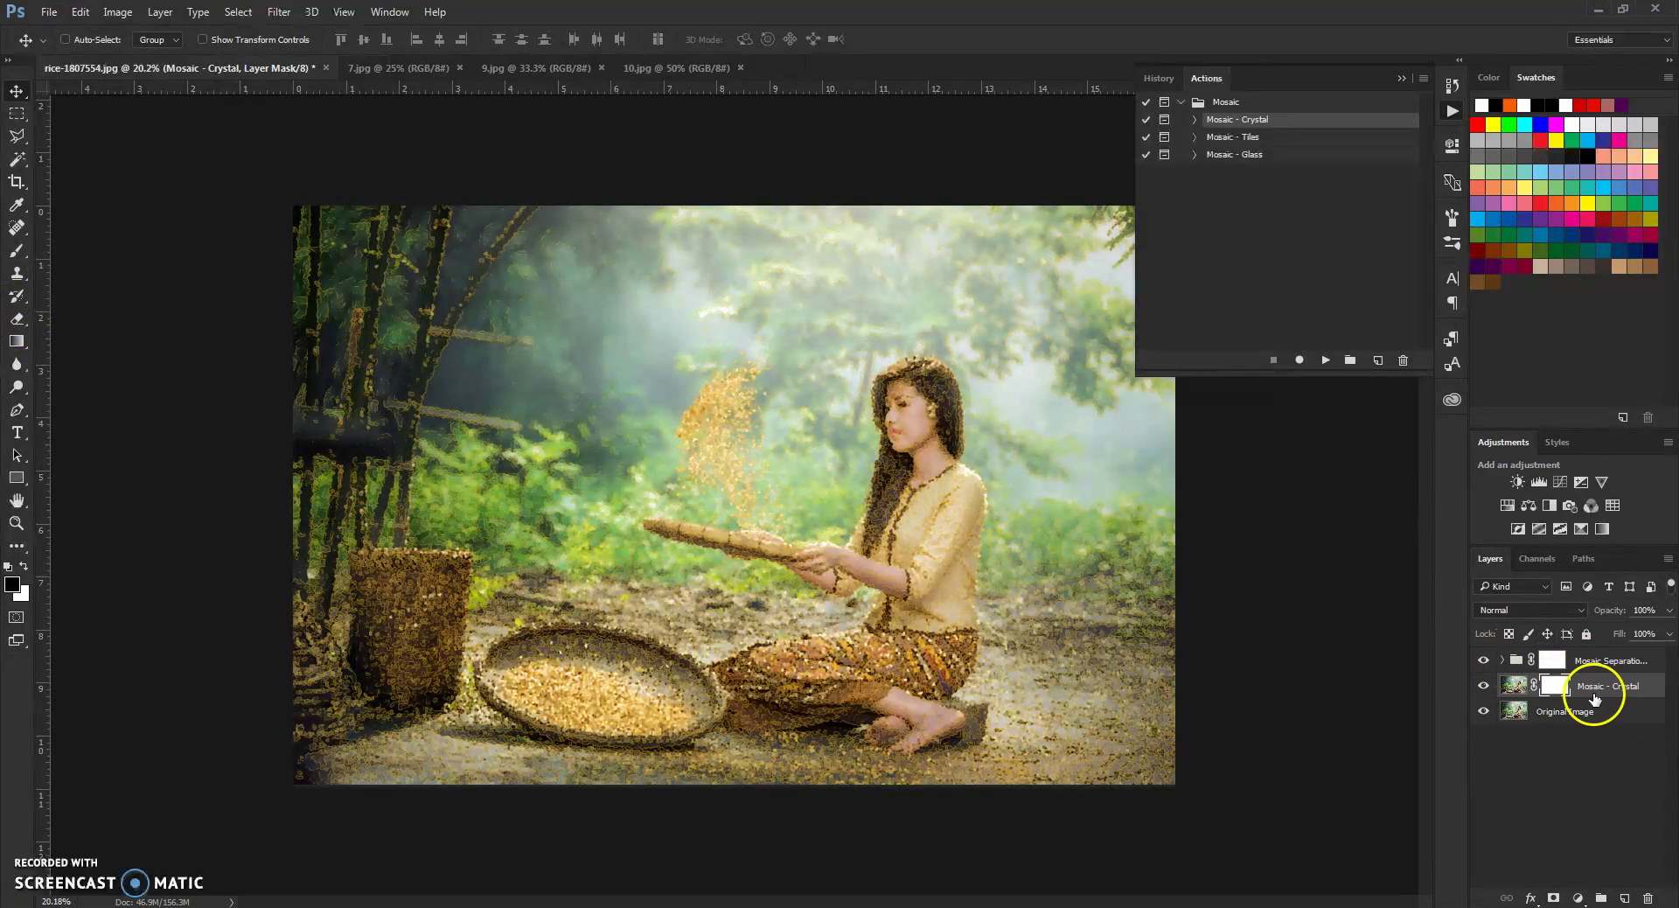
pyautogui.click(16, 250)
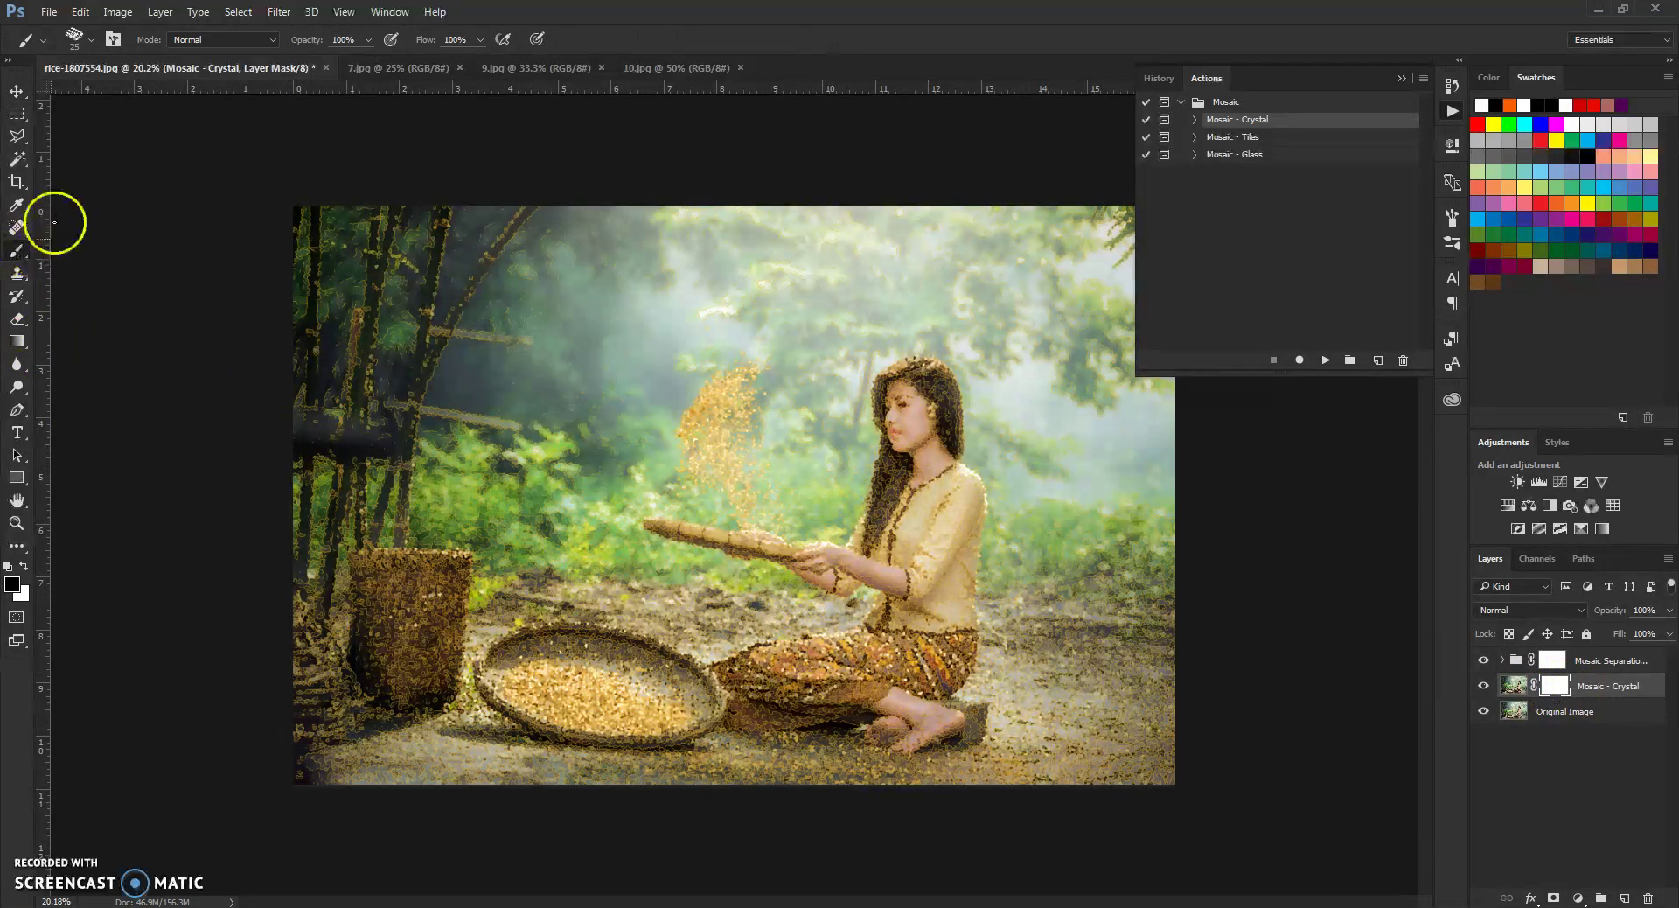
pyautogui.click(91, 39)
pyautogui.click(150, 207)
pyautogui.click(396, 197)
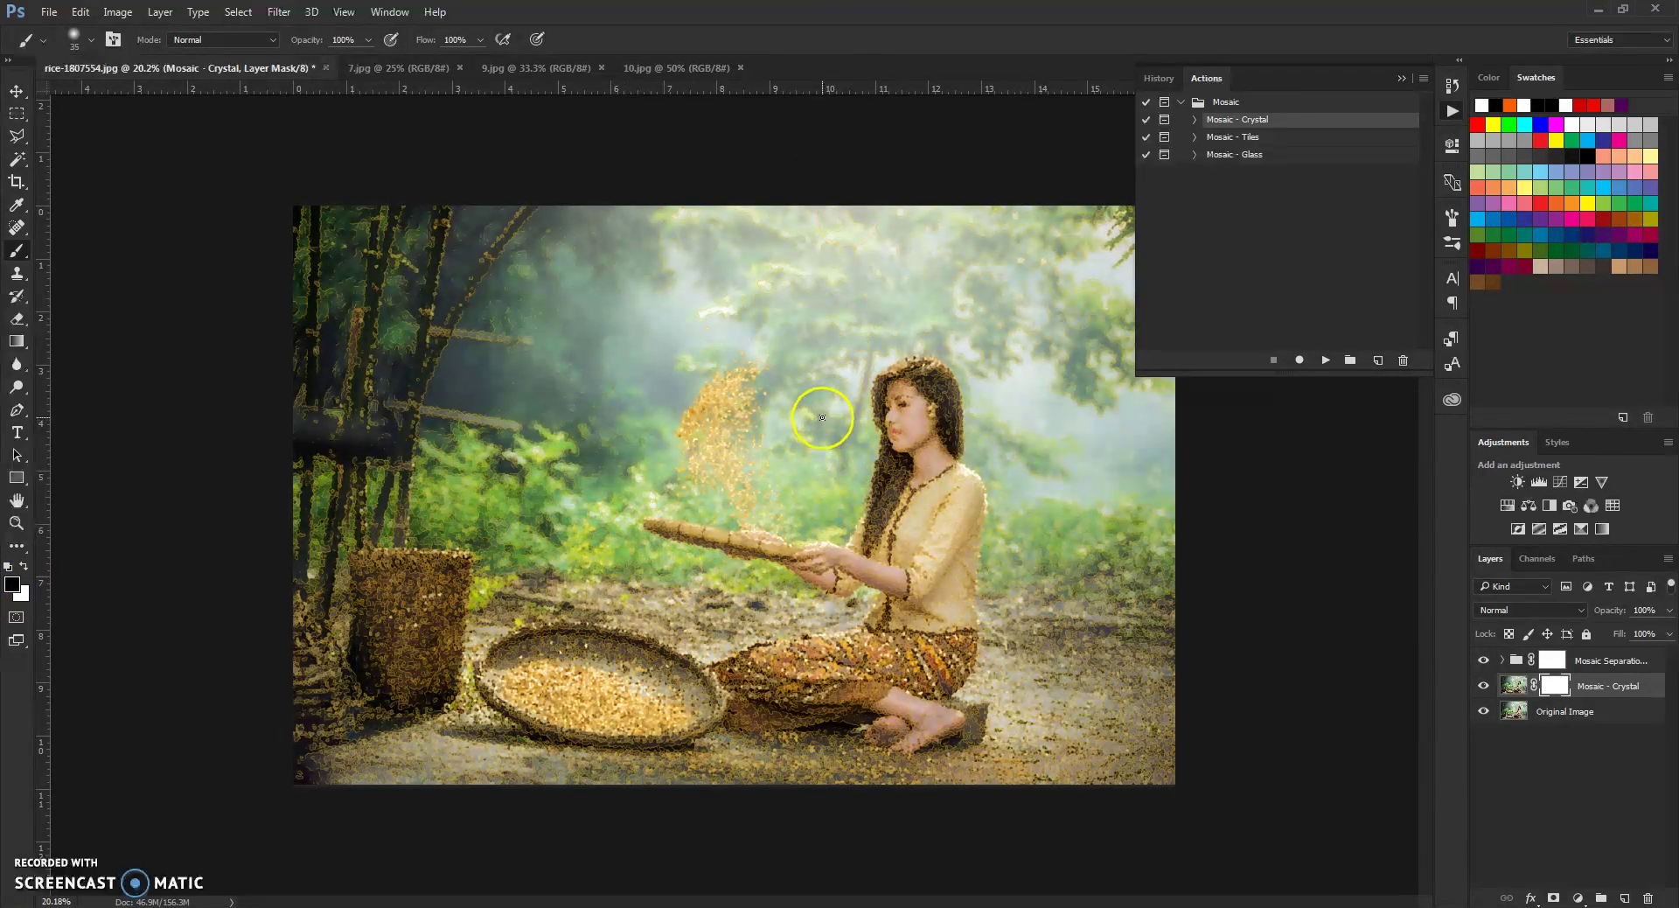
pyautogui.moveTo(606, 660); pyautogui.dragTo(707, 670)
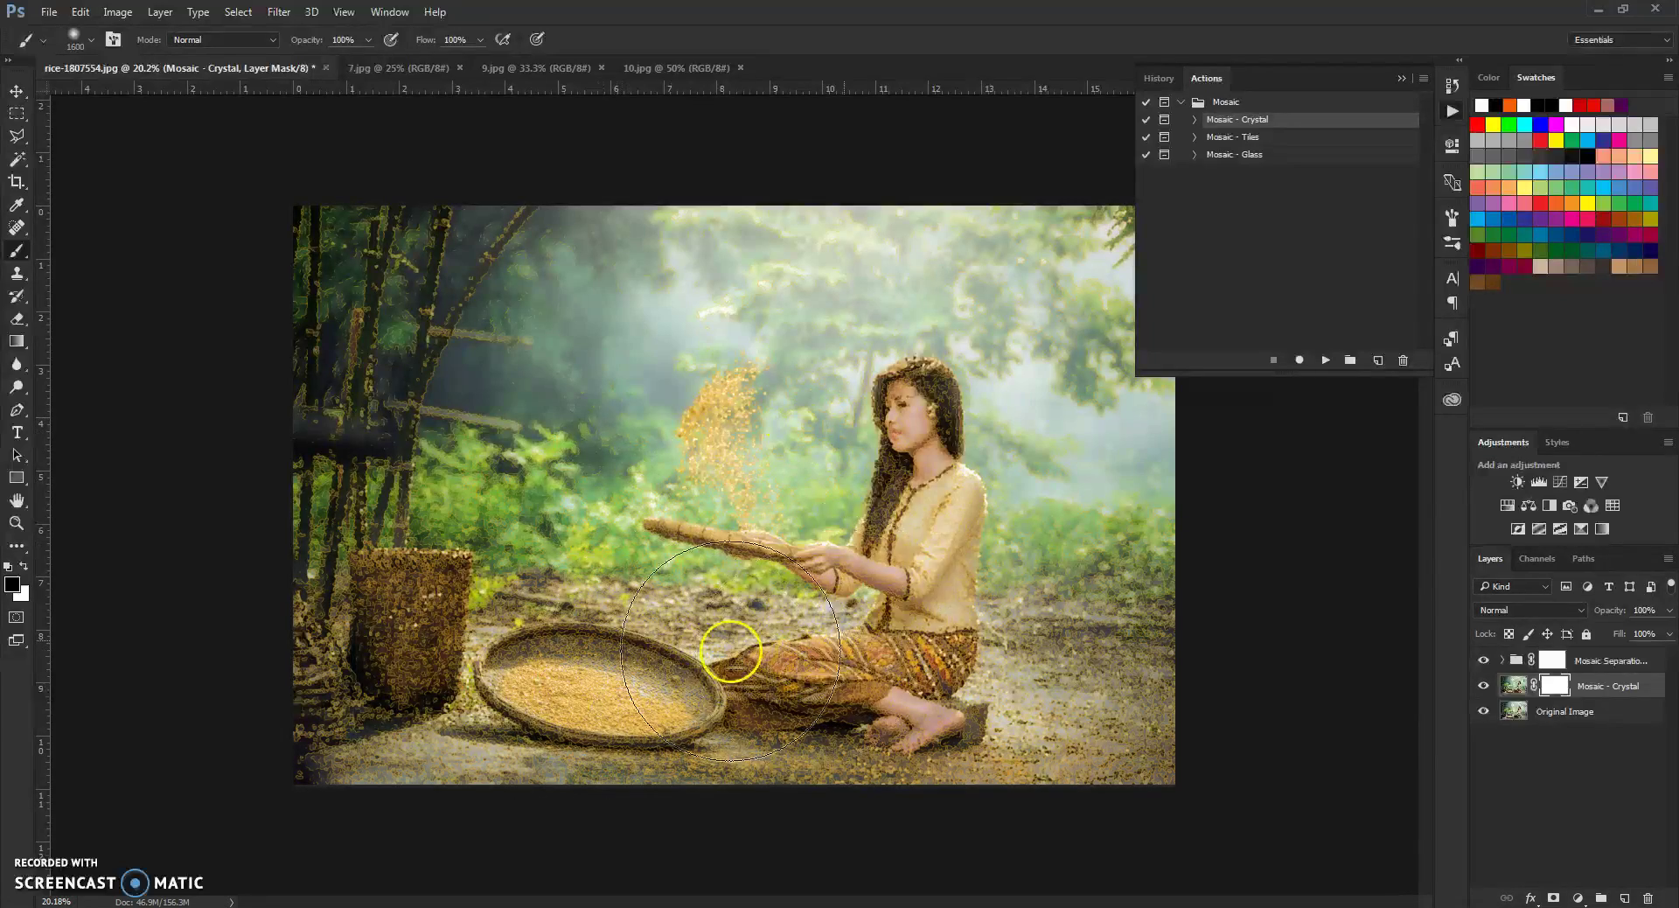
pyautogui.moveTo(907, 521)
pyautogui.mouseDown()
pyautogui.moveTo(949, 367)
pyautogui.moveTo(874, 333)
pyautogui.moveTo(971, 490)
pyautogui.mouseUp()
pyautogui.scroll(3, 822, 486)
pyautogui.scroll(2, 1006, 376)
pyautogui.click(1550, 661)
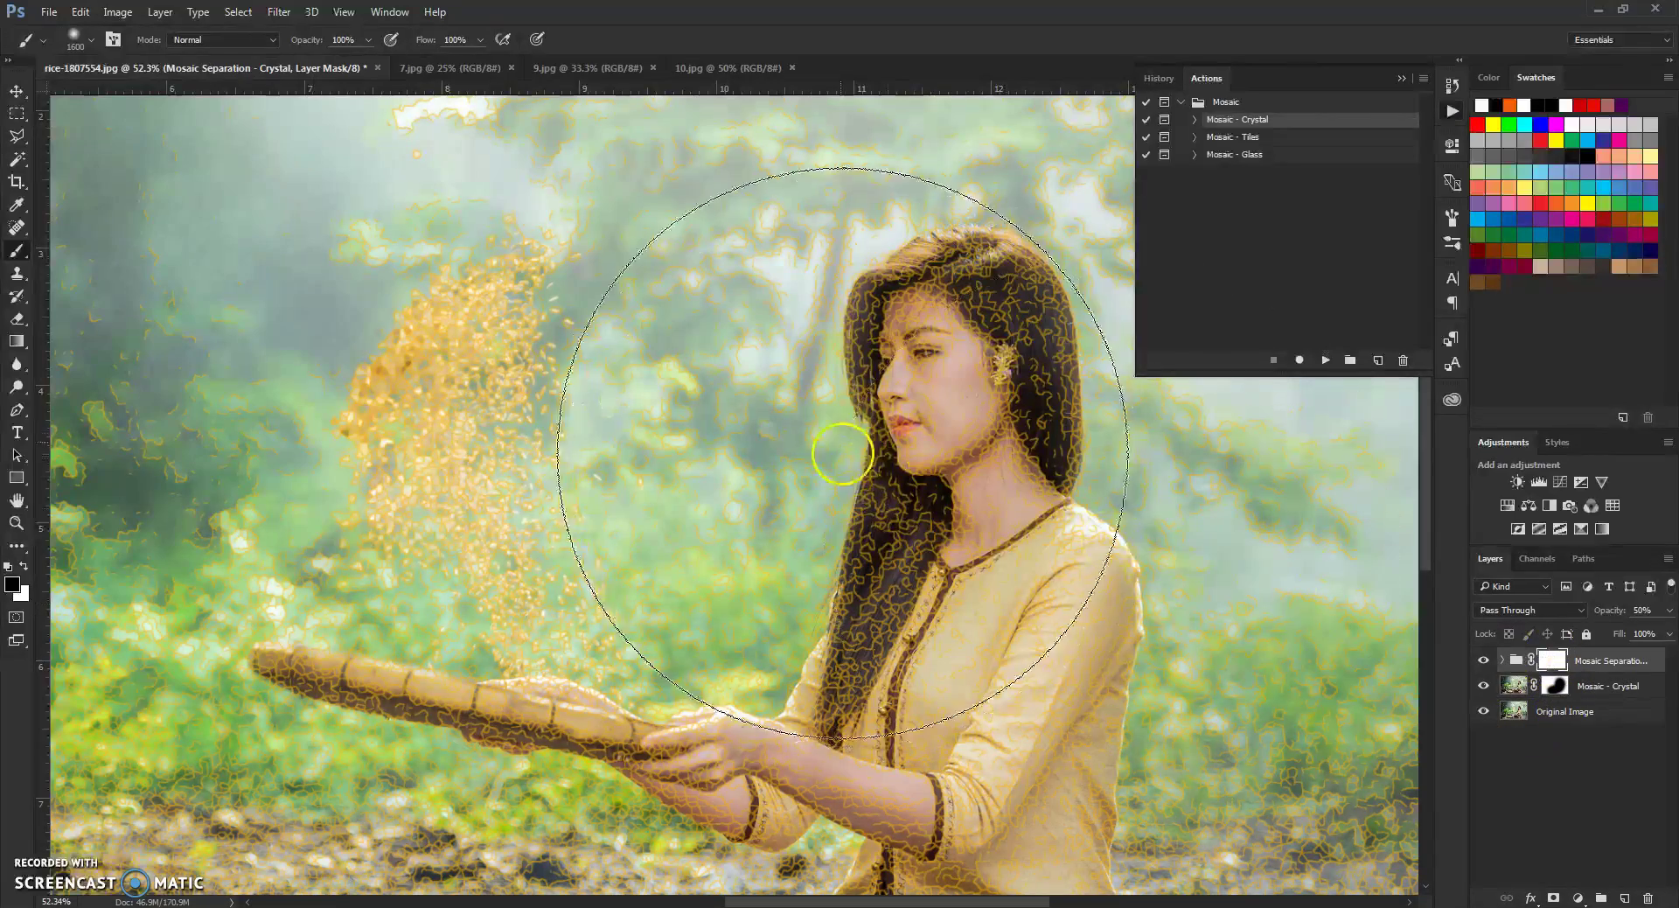
pyautogui.moveTo(905, 399); pyautogui.dragTo(1012, 481)
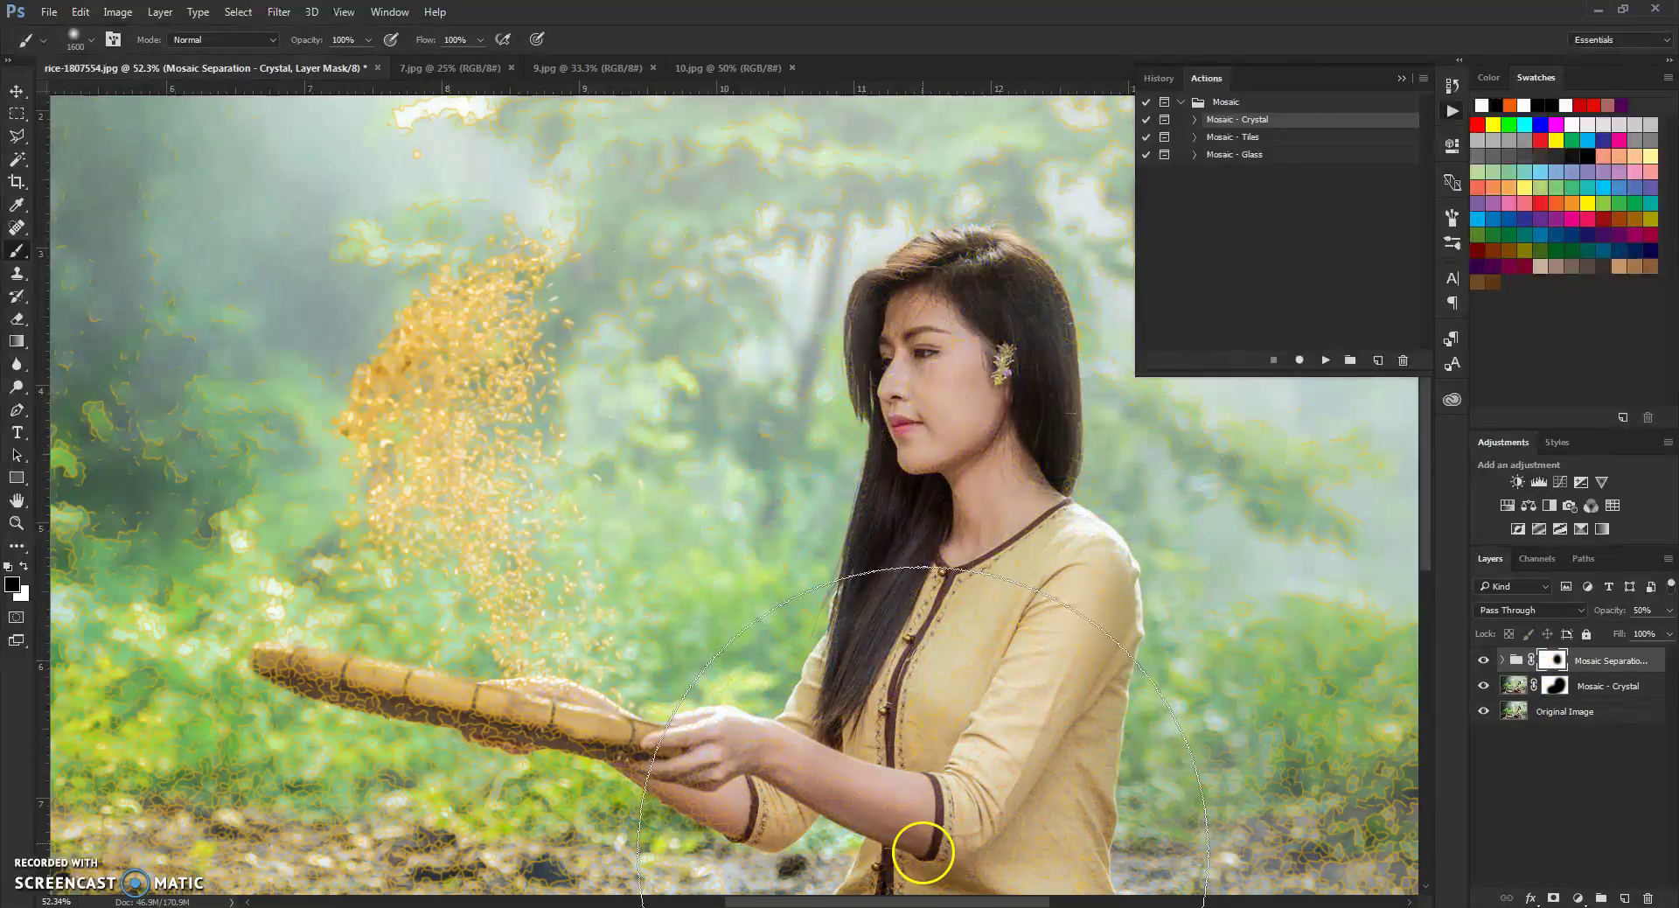
pyautogui.scroll(-2, 927, 787)
pyautogui.scroll(5, 267, 742)
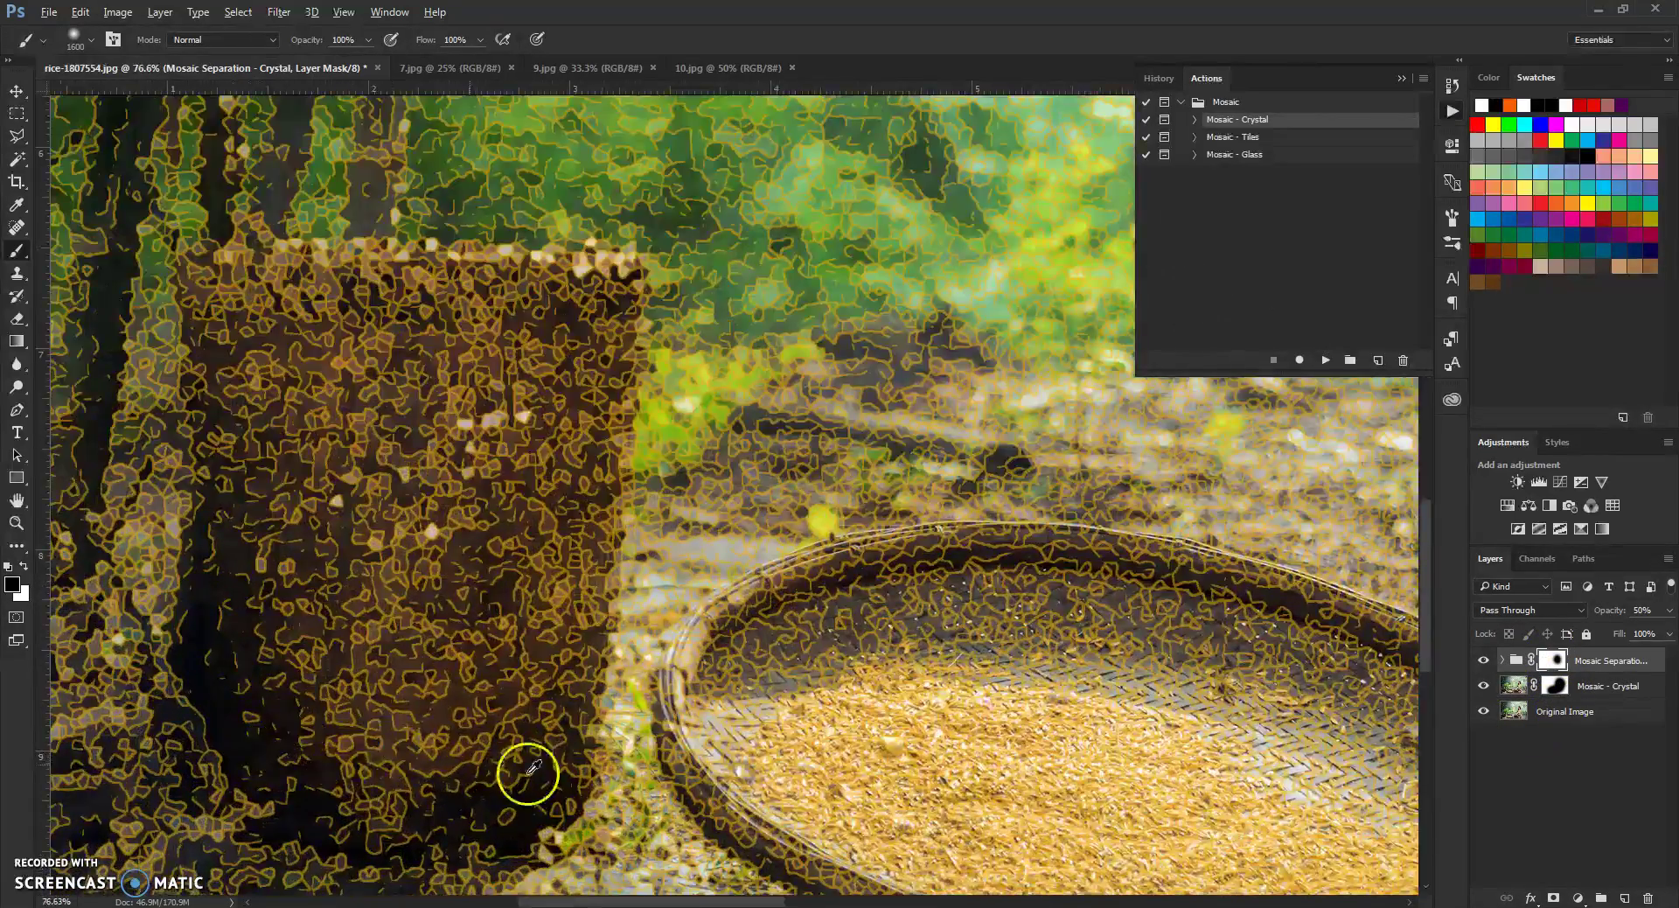
pyautogui.scroll(-4, 813, 757)
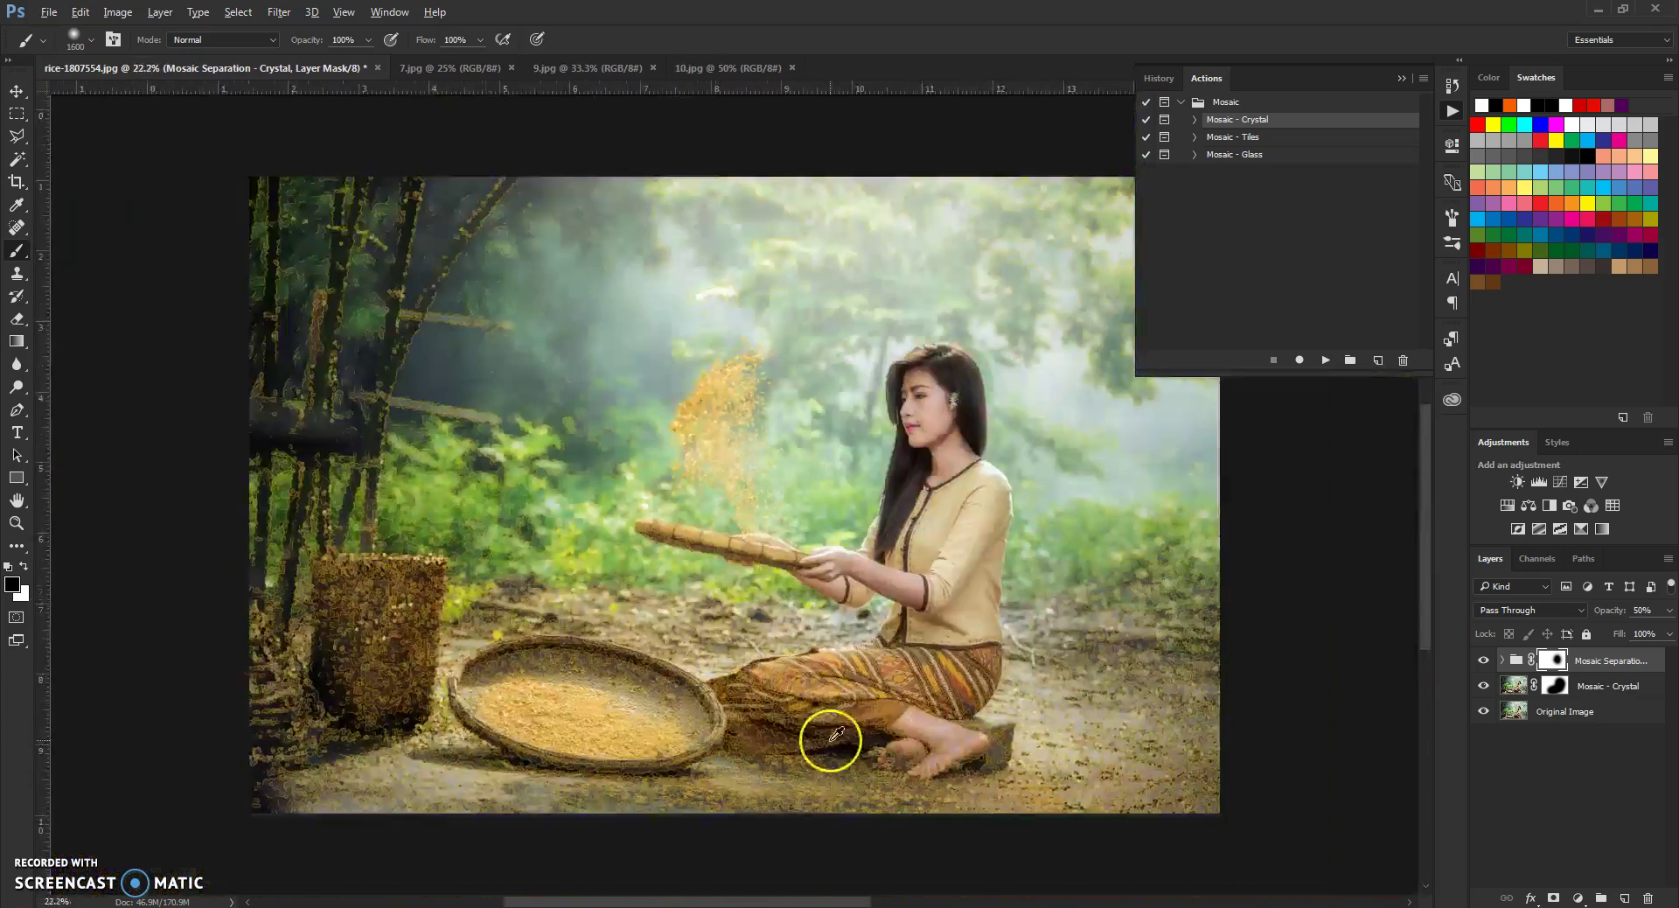
pyautogui.scroll(5, 311, 349)
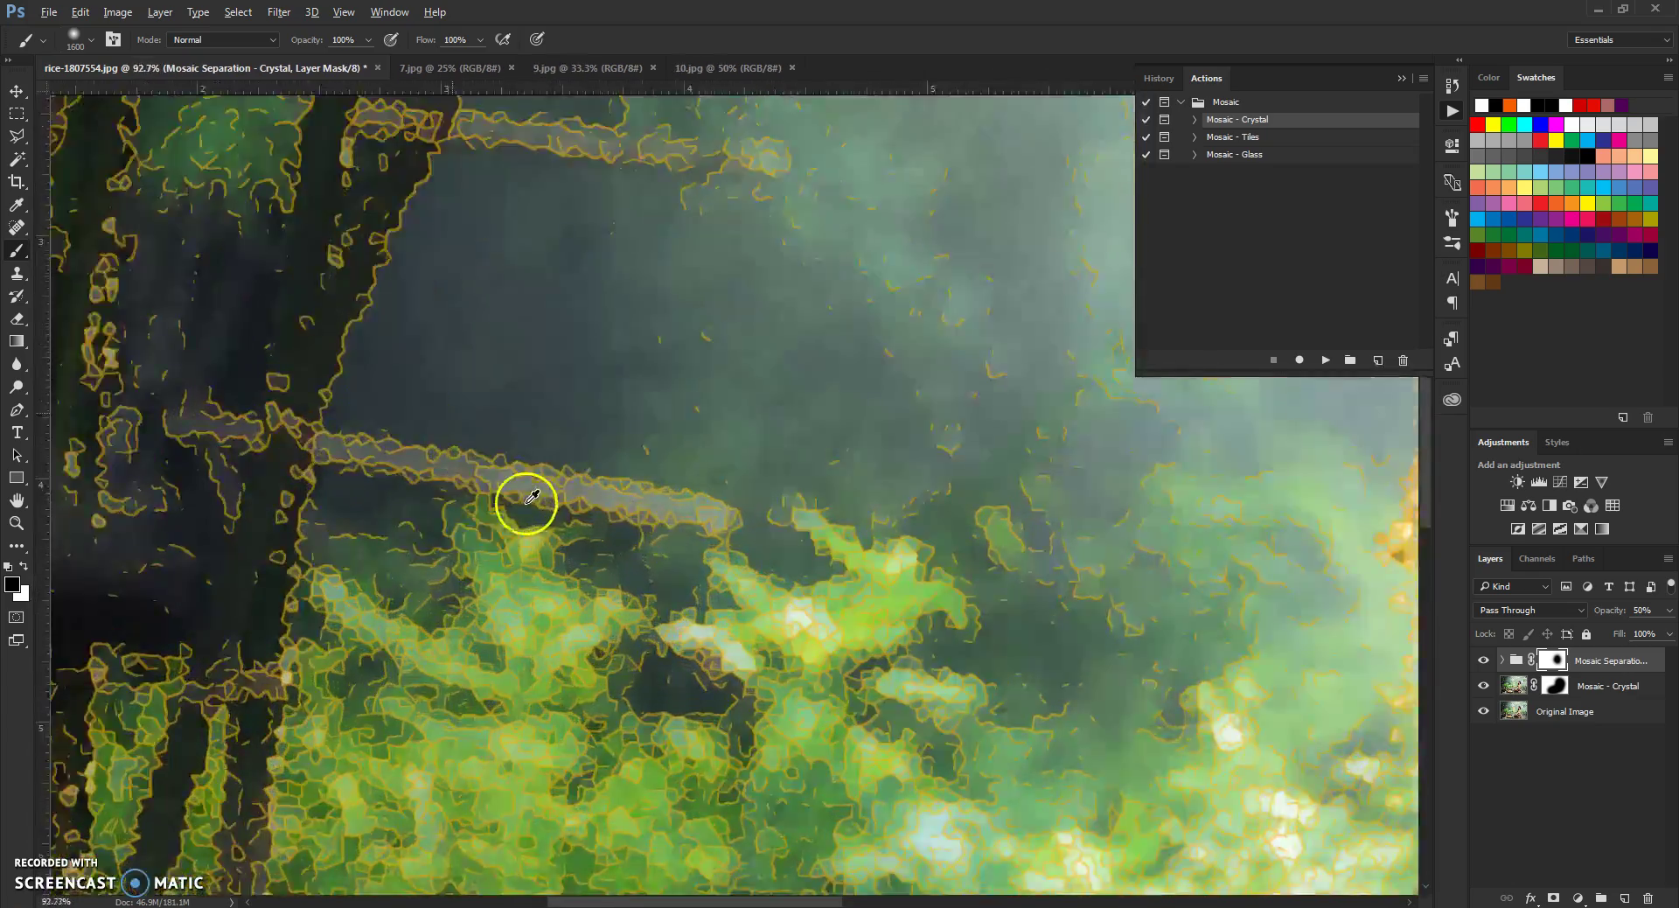
pyautogui.scroll(-4, 606, 476)
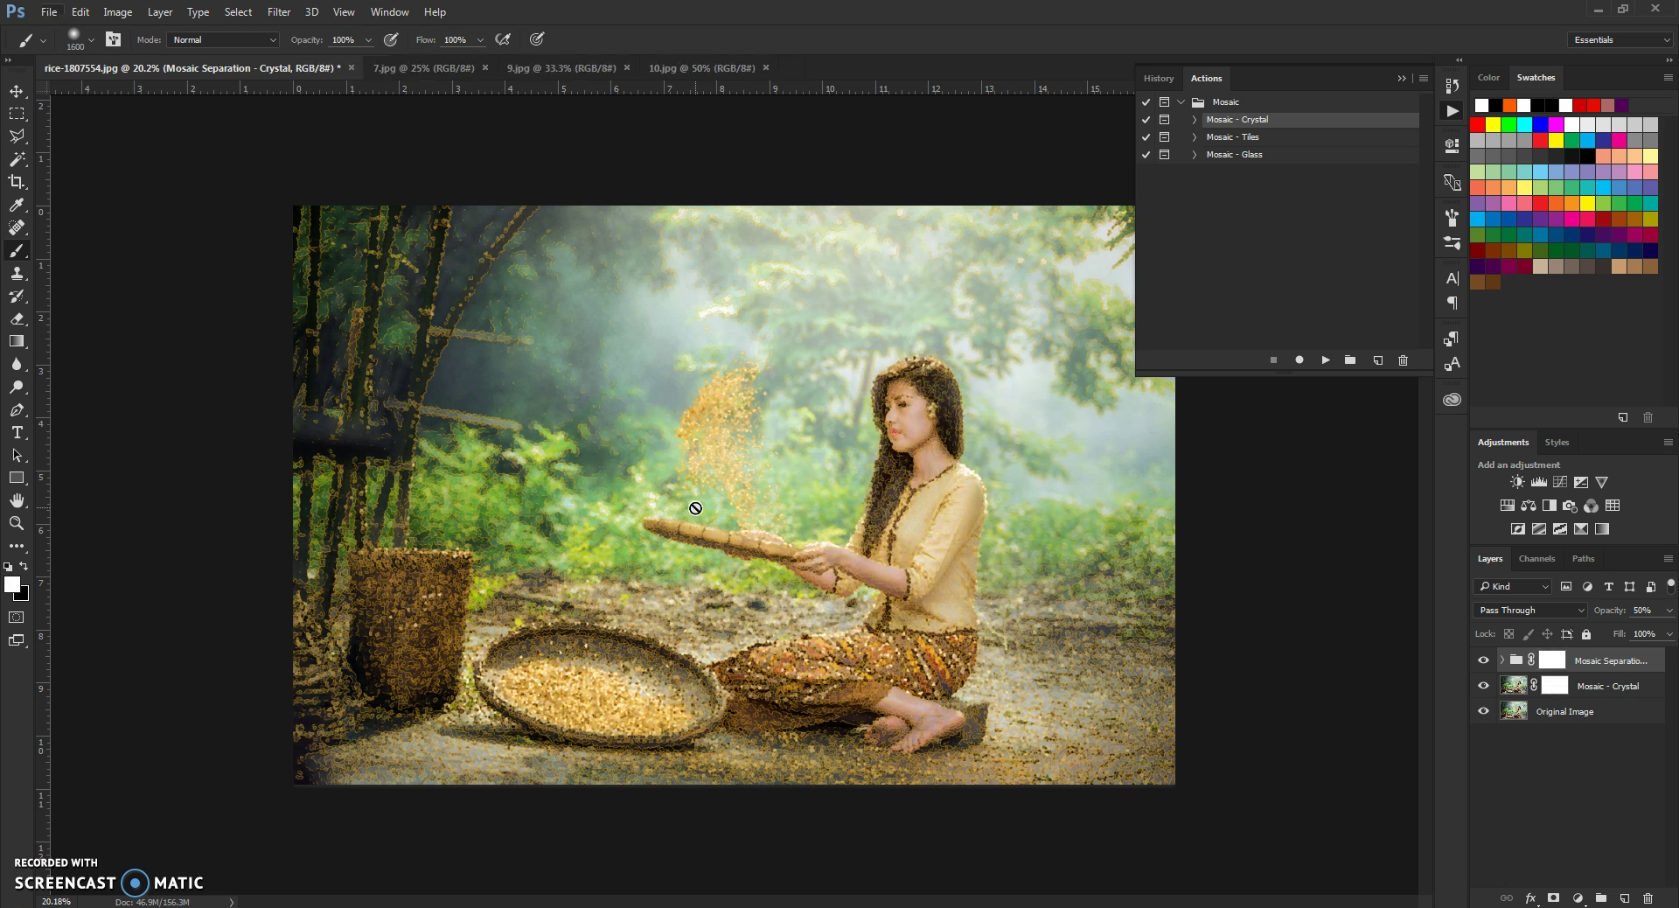
# Paint black with a smaller brush on the Mosaic - Crystal mask over the falling rice
pyautogui.scroll(3, 728, 404)
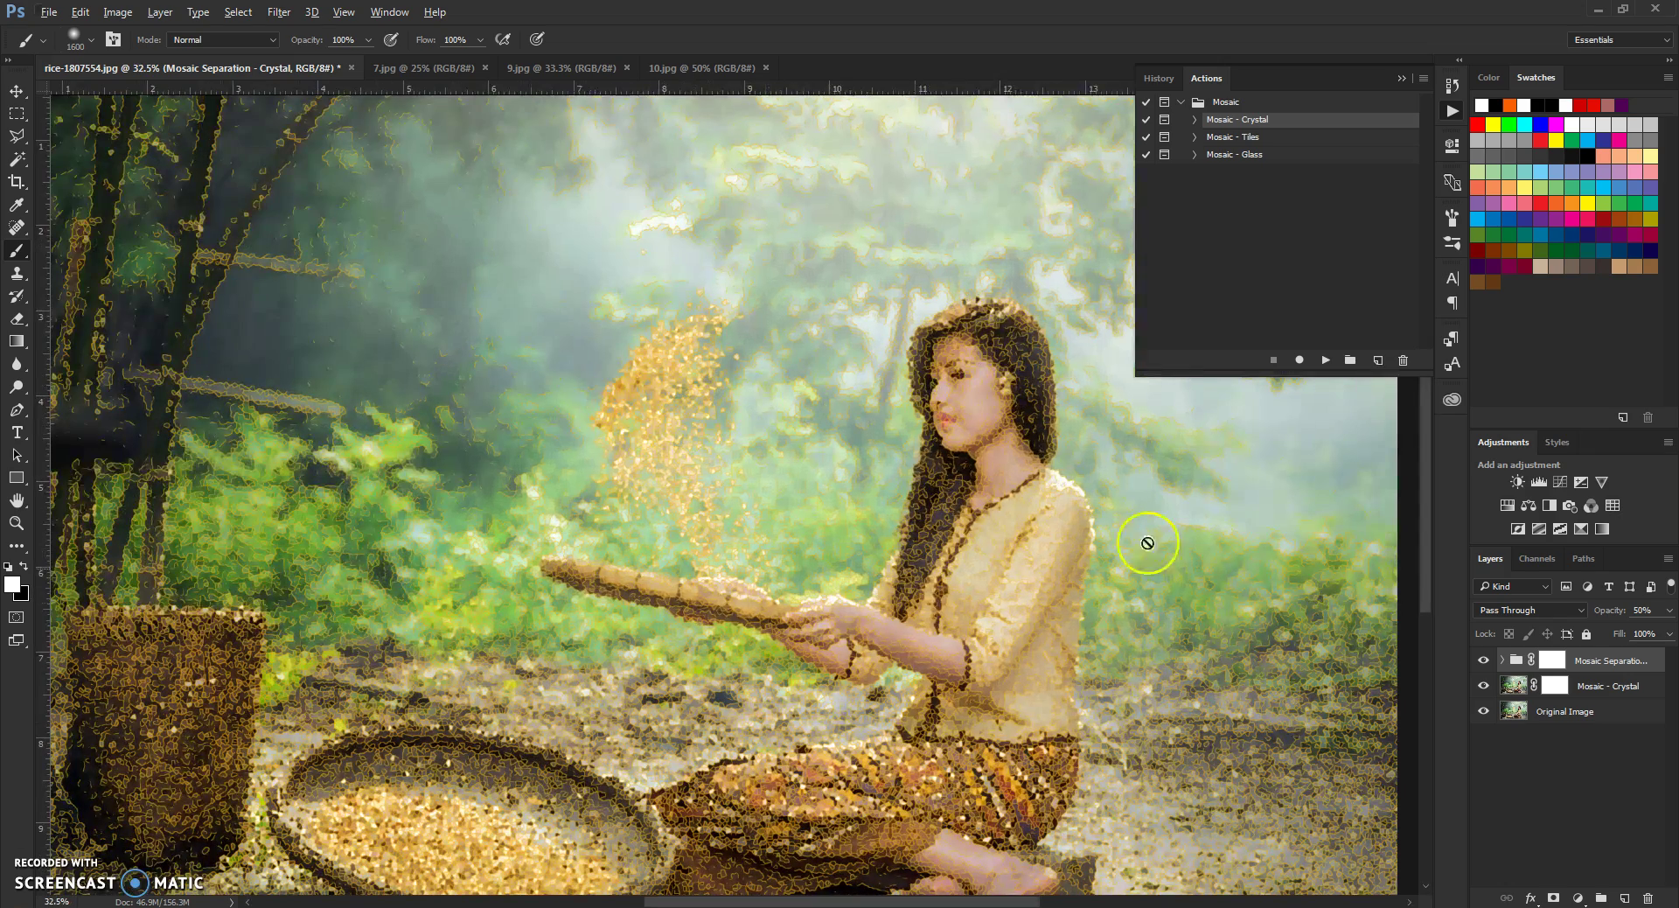
pyautogui.click(1554, 686)
pyautogui.press('x')
pyautogui.press('[')
pyautogui.press('[')
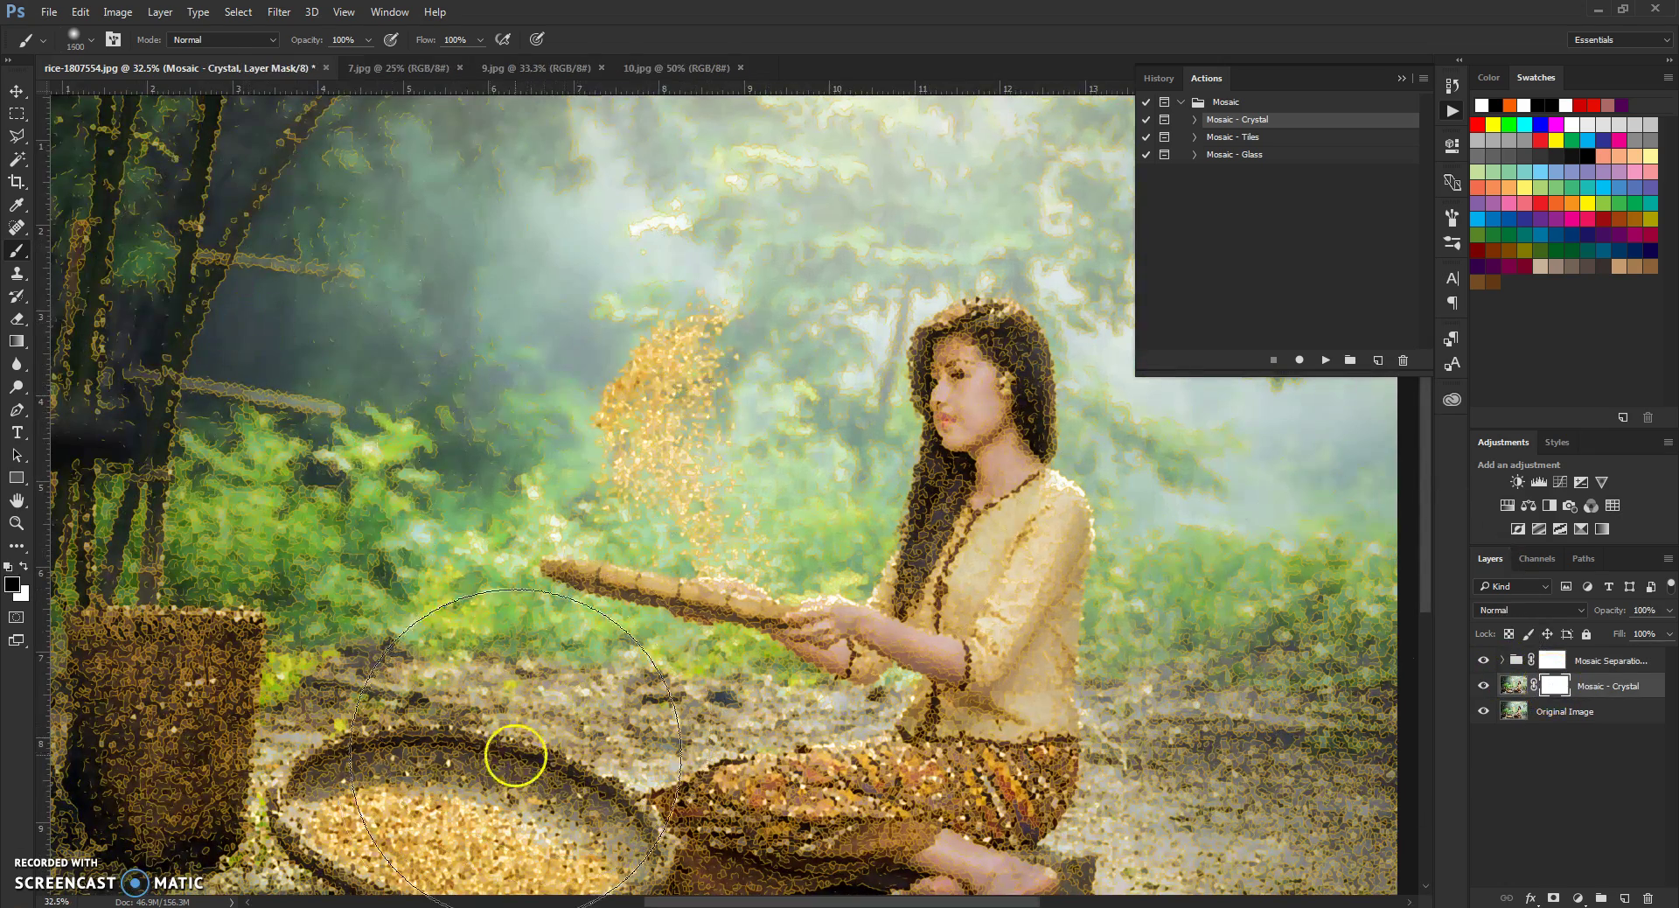
pyautogui.press('[')
pyautogui.press('[')
pyautogui.press('[')
pyautogui.moveTo(656, 319)
pyautogui.mouseDown()
pyautogui.moveTo(690, 427)
pyautogui.moveTo(665, 355)
pyautogui.mouseUp()
# Select the Mosaic Separation group, check the woman's face, then fit the whole photo on screen
pyautogui.click(1521, 657)
pyautogui.scroll(6, 665, 356)
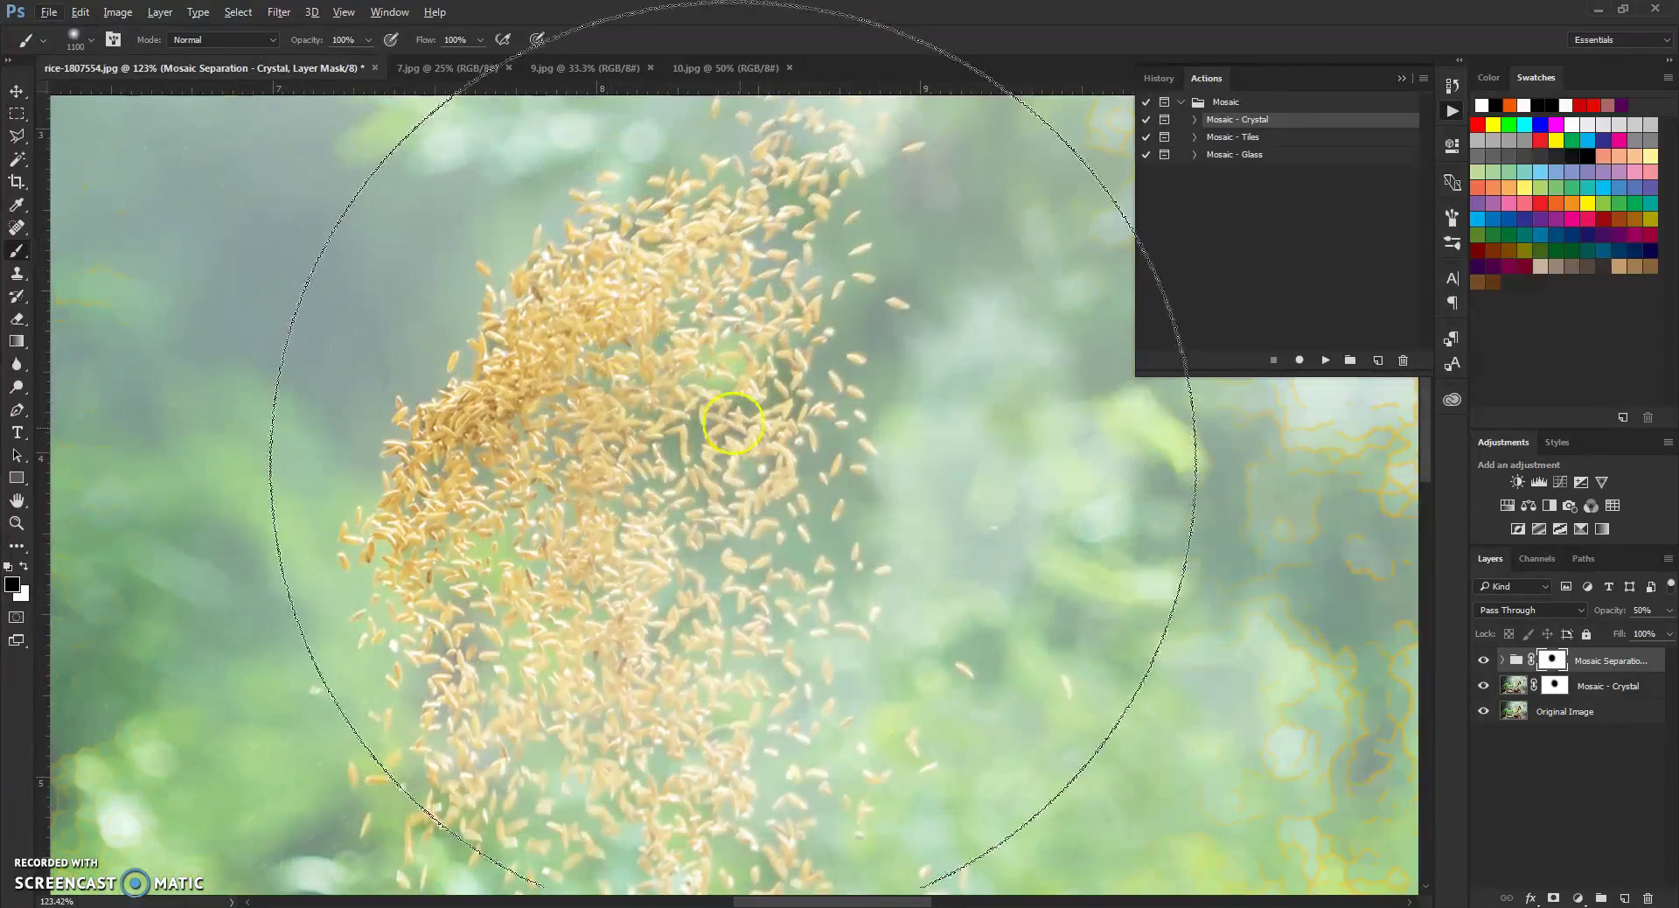
pyautogui.press('space')
pyautogui.moveTo(702, 341)
pyautogui.mouseDown()
pyautogui.moveTo(612, 350)
pyautogui.moveTo(813, 375)
pyautogui.moveTo(652, 426)
pyautogui.moveTo(746, 498)
pyautogui.moveTo(603, 458)
pyautogui.moveTo(641, 345)
pyautogui.mouseUp()
pyautogui.hotkey('ctrl', '0')
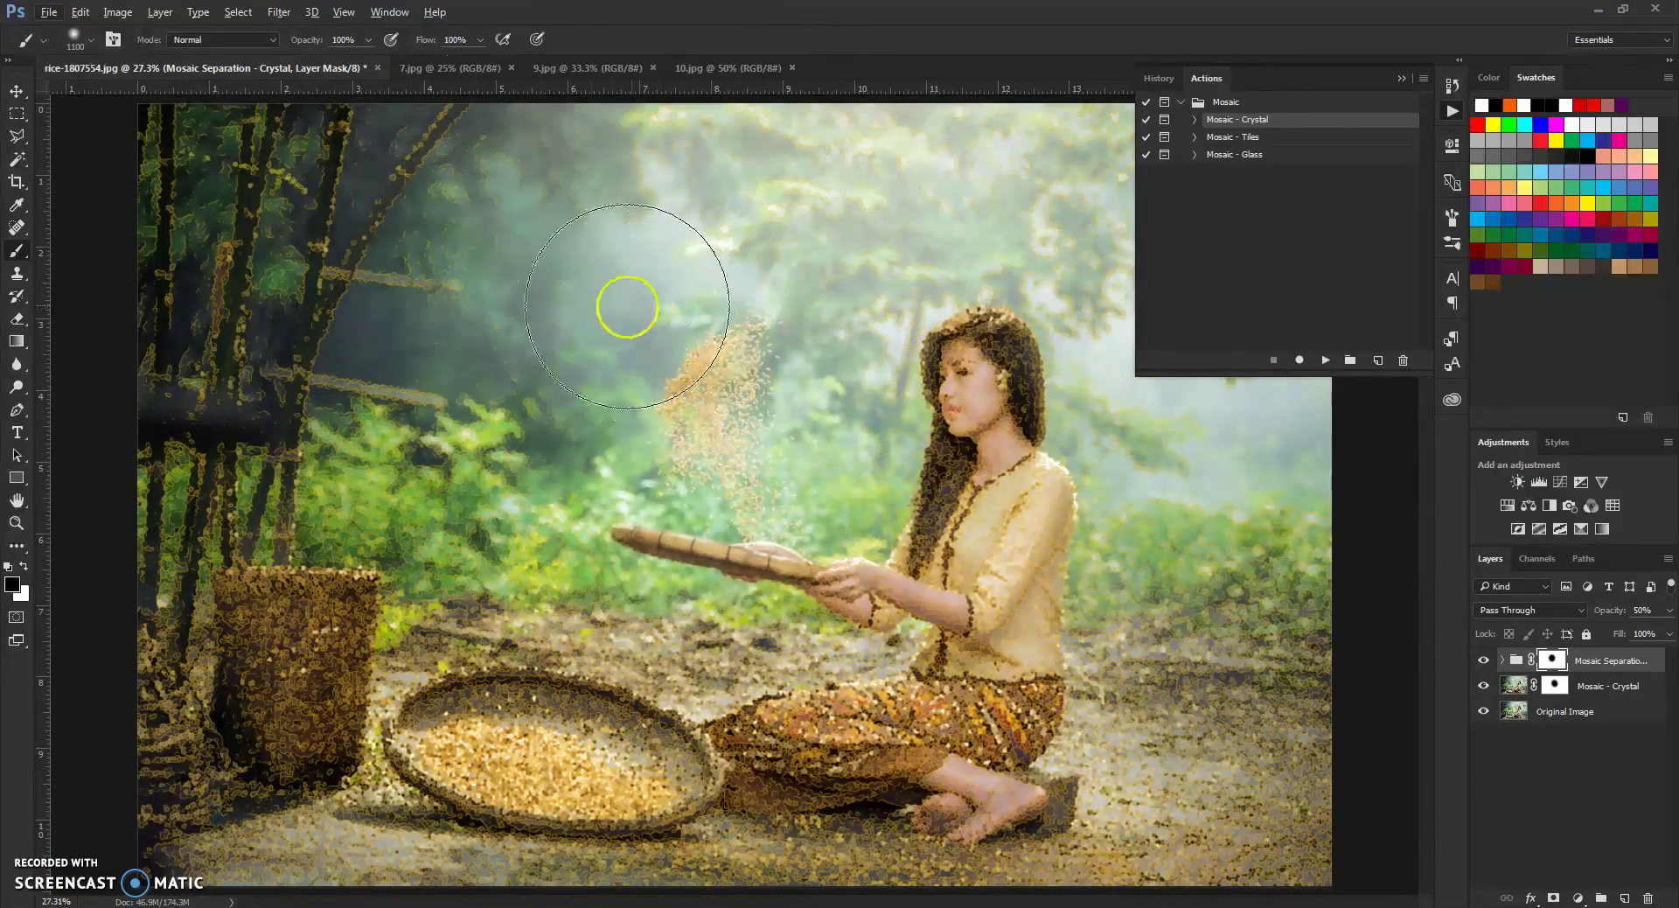
pyautogui.click(16, 91)
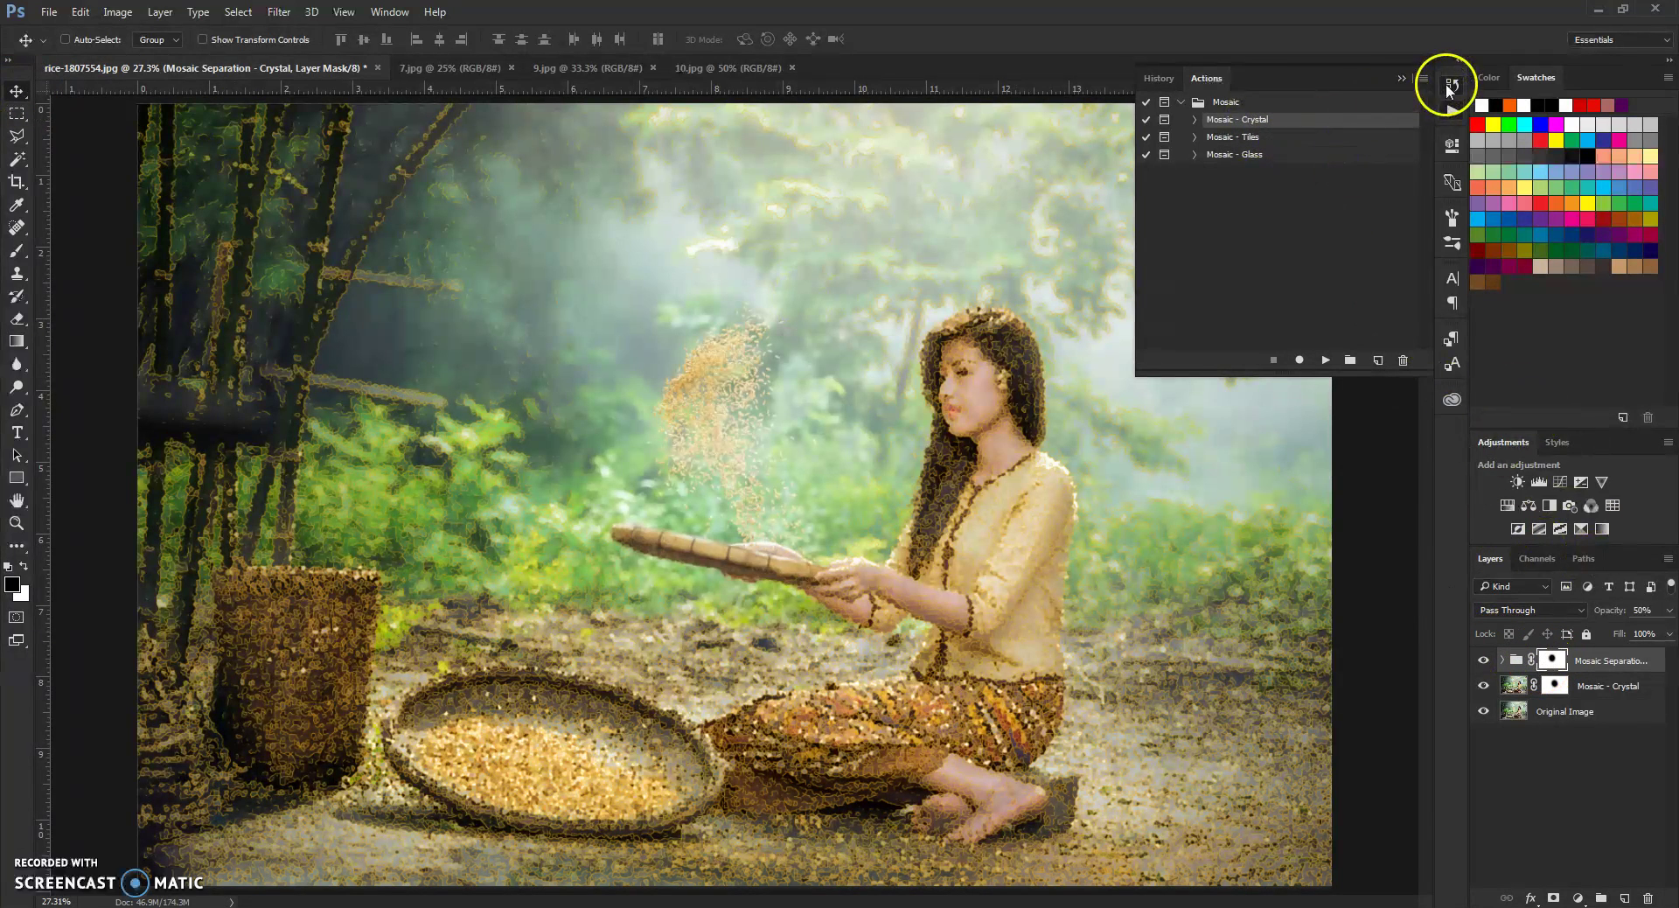
# Revert the photo to its original opened state using the top History snapshot
pyautogui.click(1451, 85)
pyautogui.moveTo(1422, 318); pyautogui.dragTo(1429, 132)
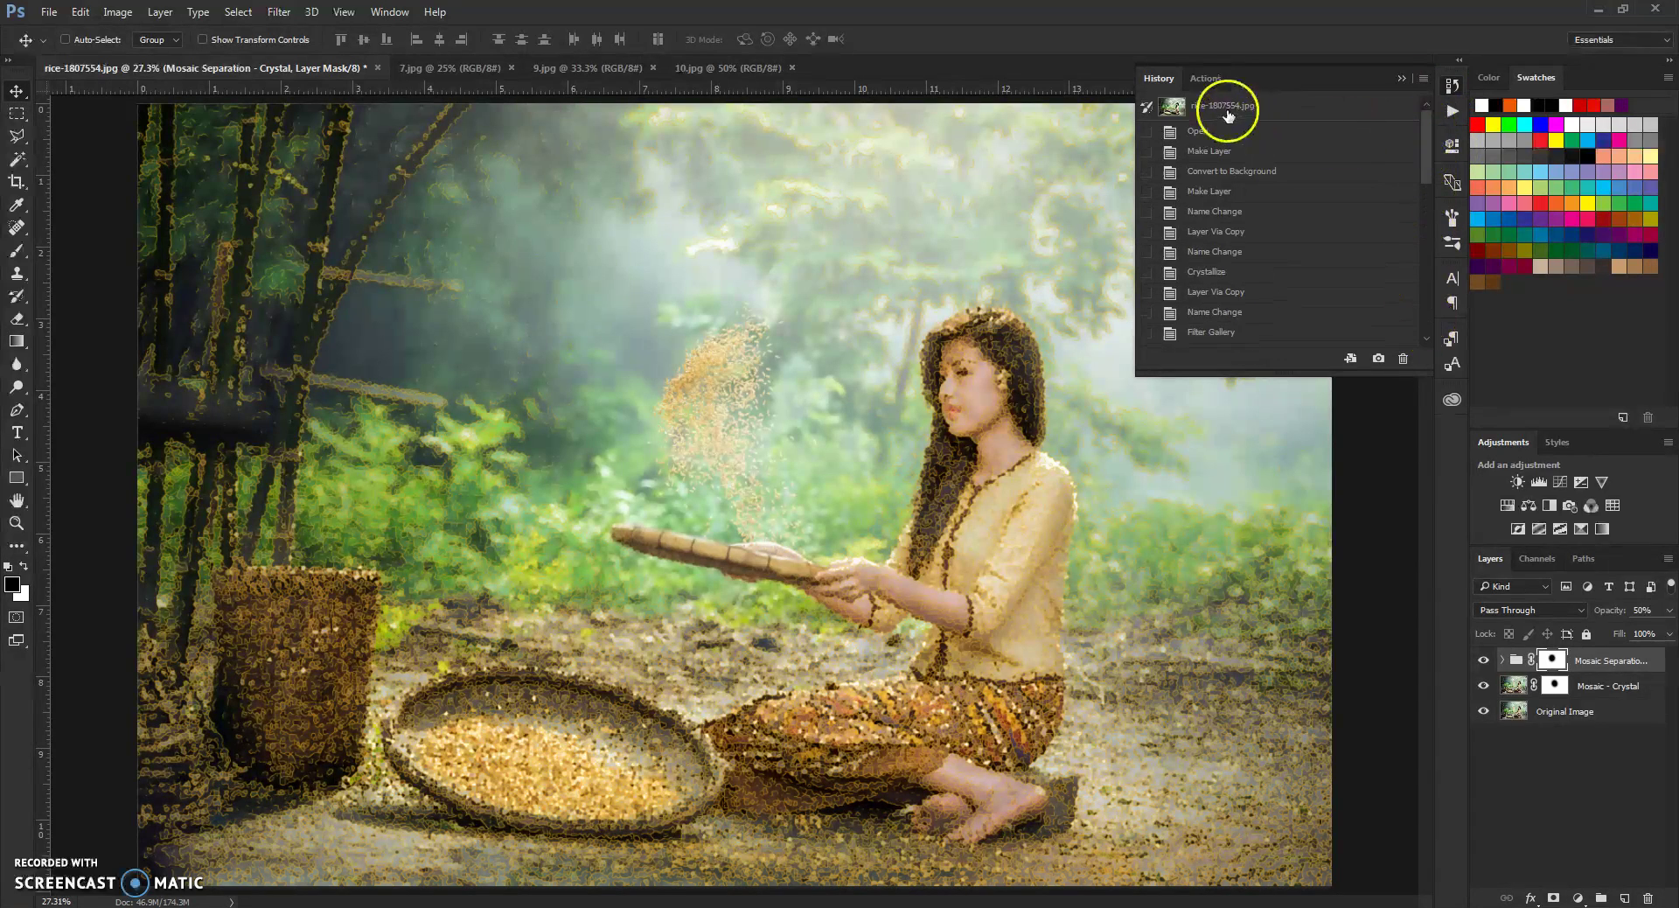
pyautogui.click(1279, 105)
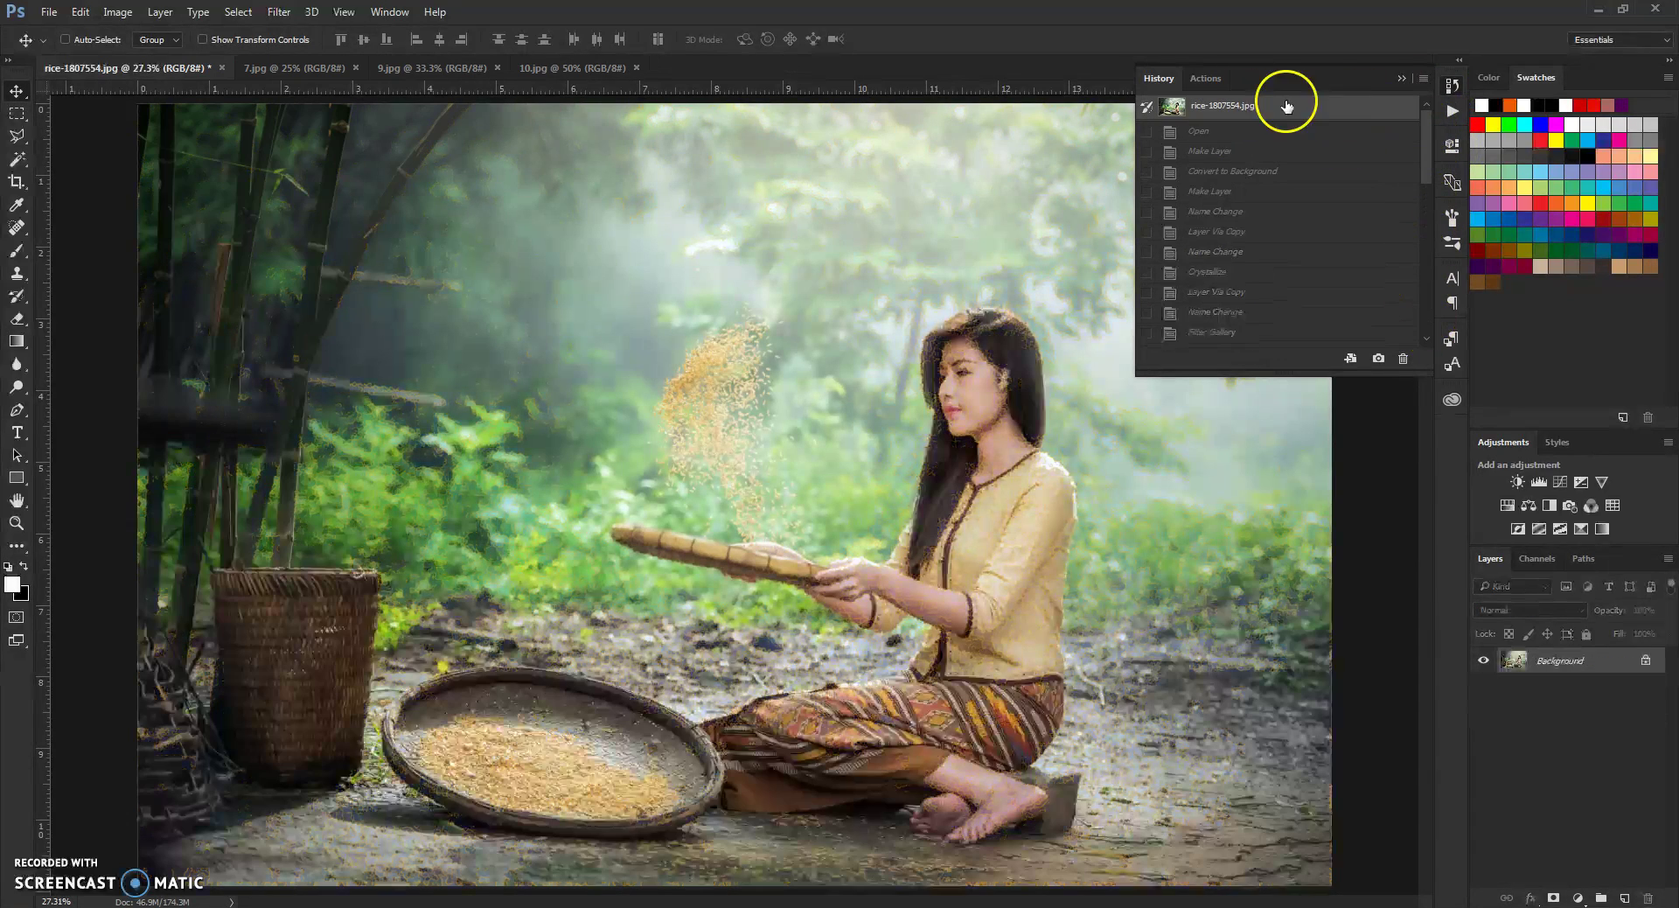
pyautogui.click(1451, 85)
pyautogui.click(1448, 91)
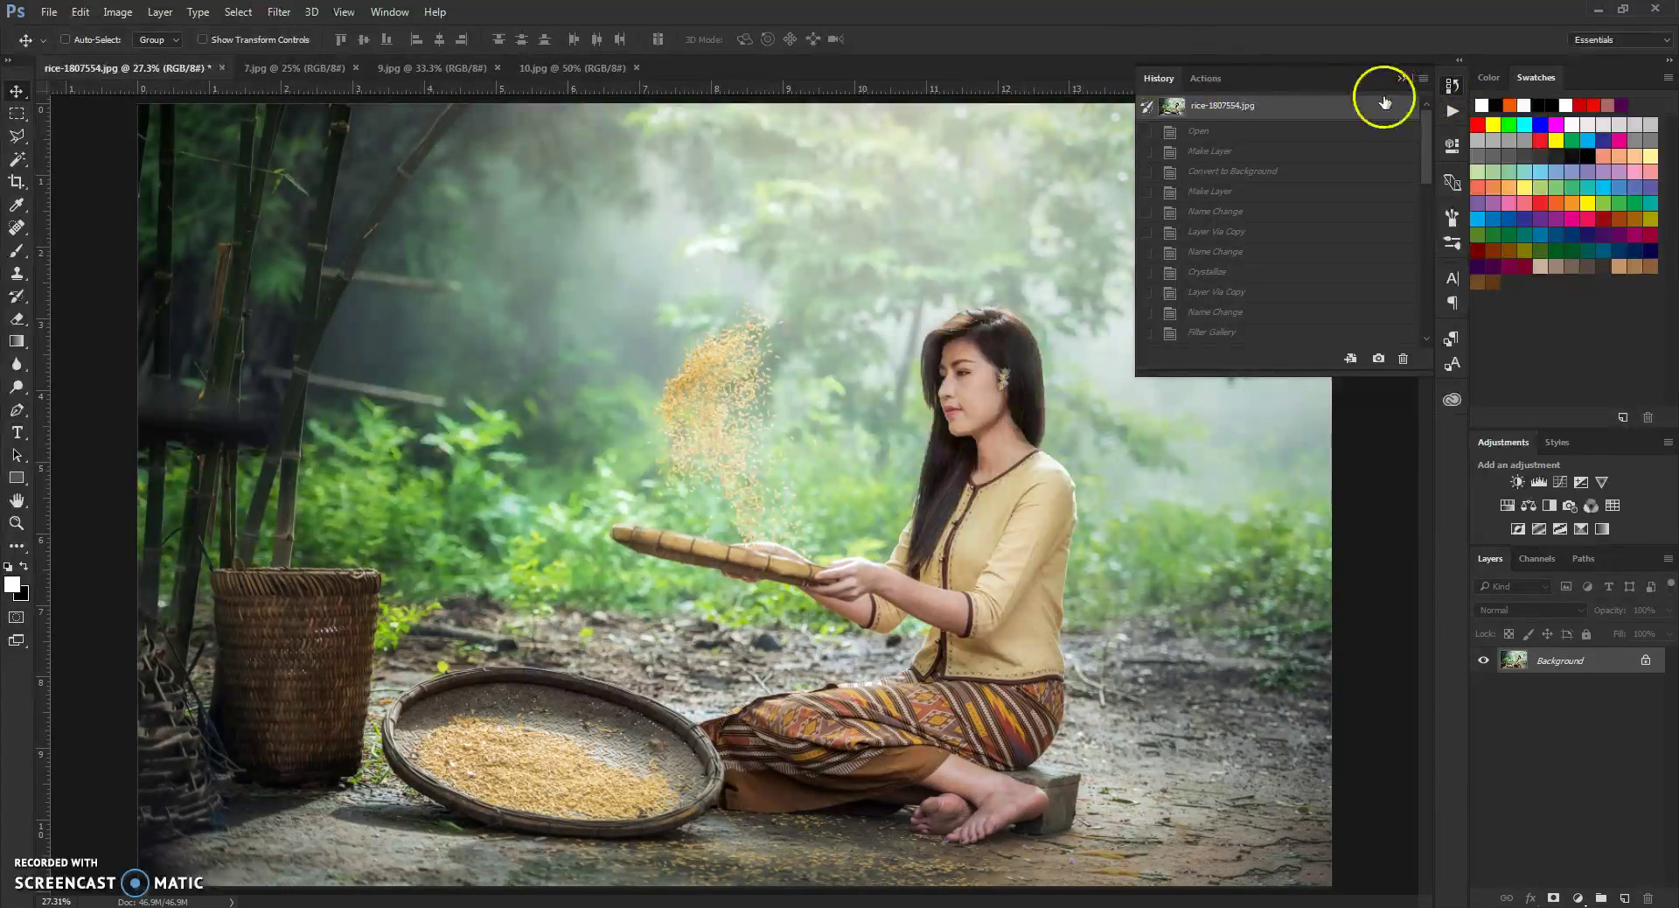
# Play Mosaic - Tiles, framing the face in the preview and shrinking the tile cell size
pyautogui.click(1452, 111)
pyautogui.click(1257, 137)
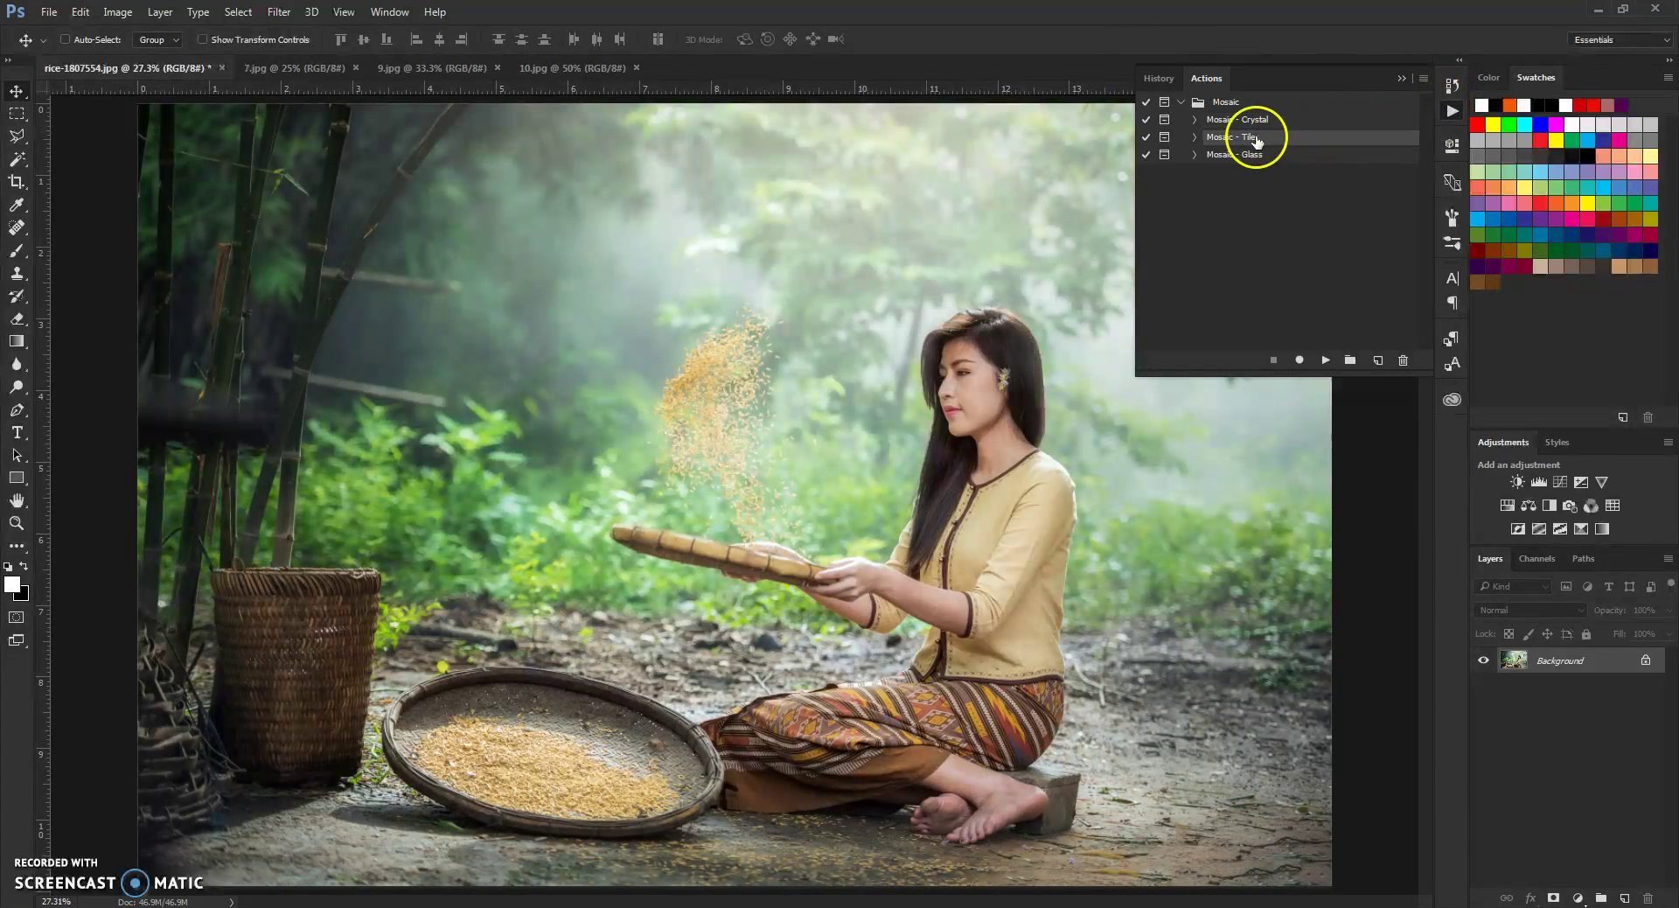
pyautogui.click(1328, 358)
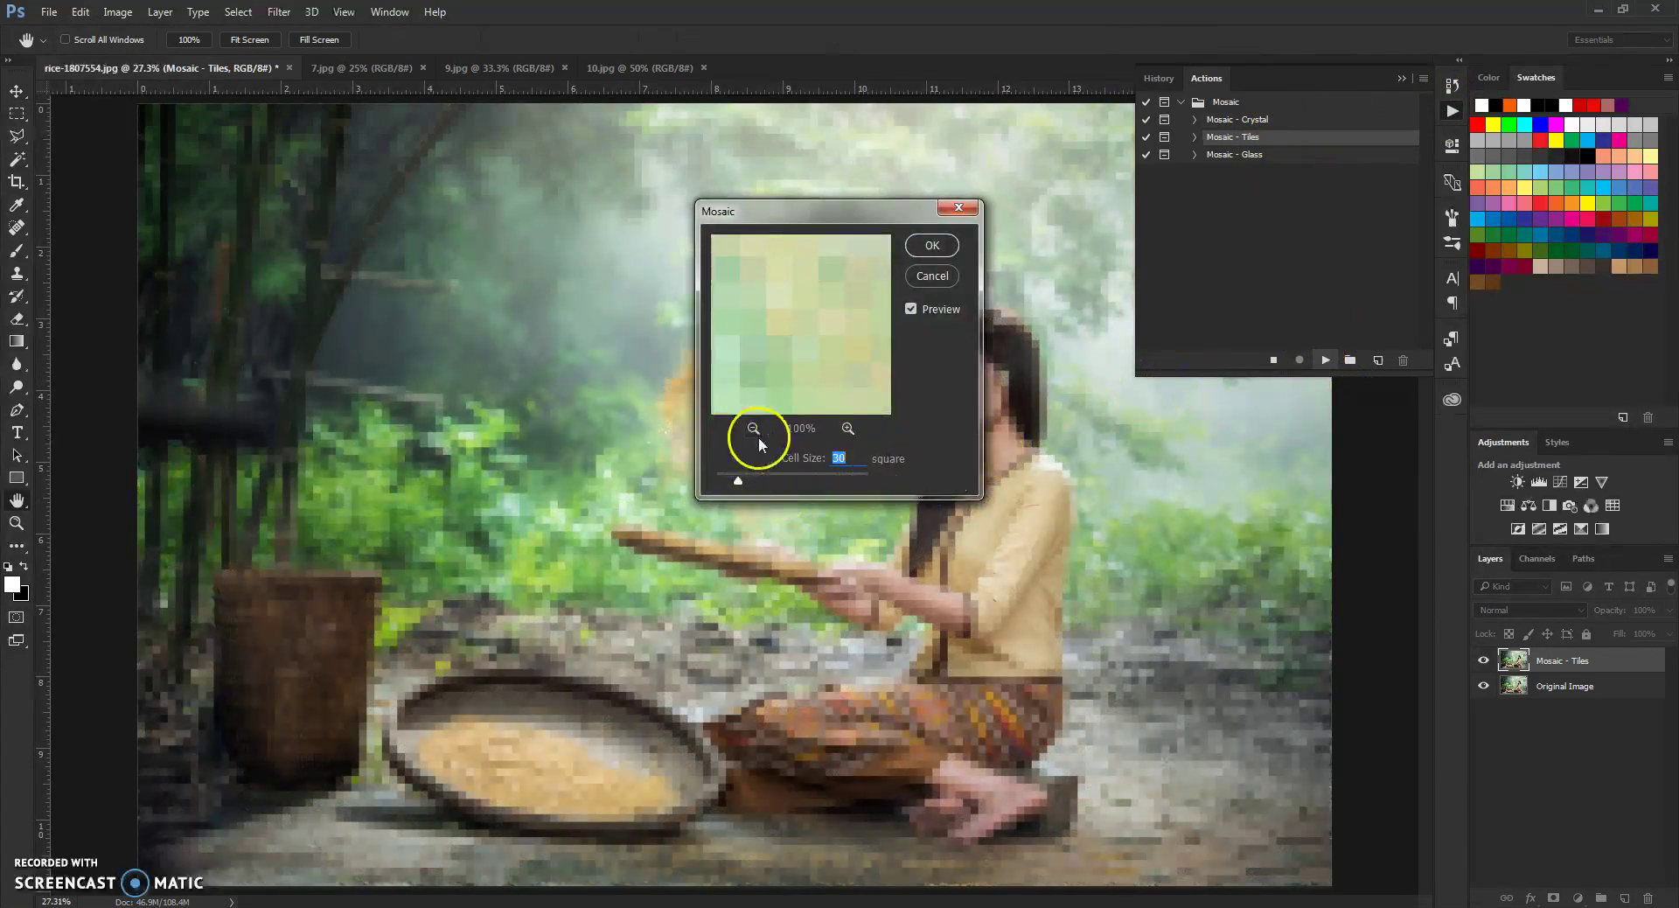
pyautogui.click(754, 428)
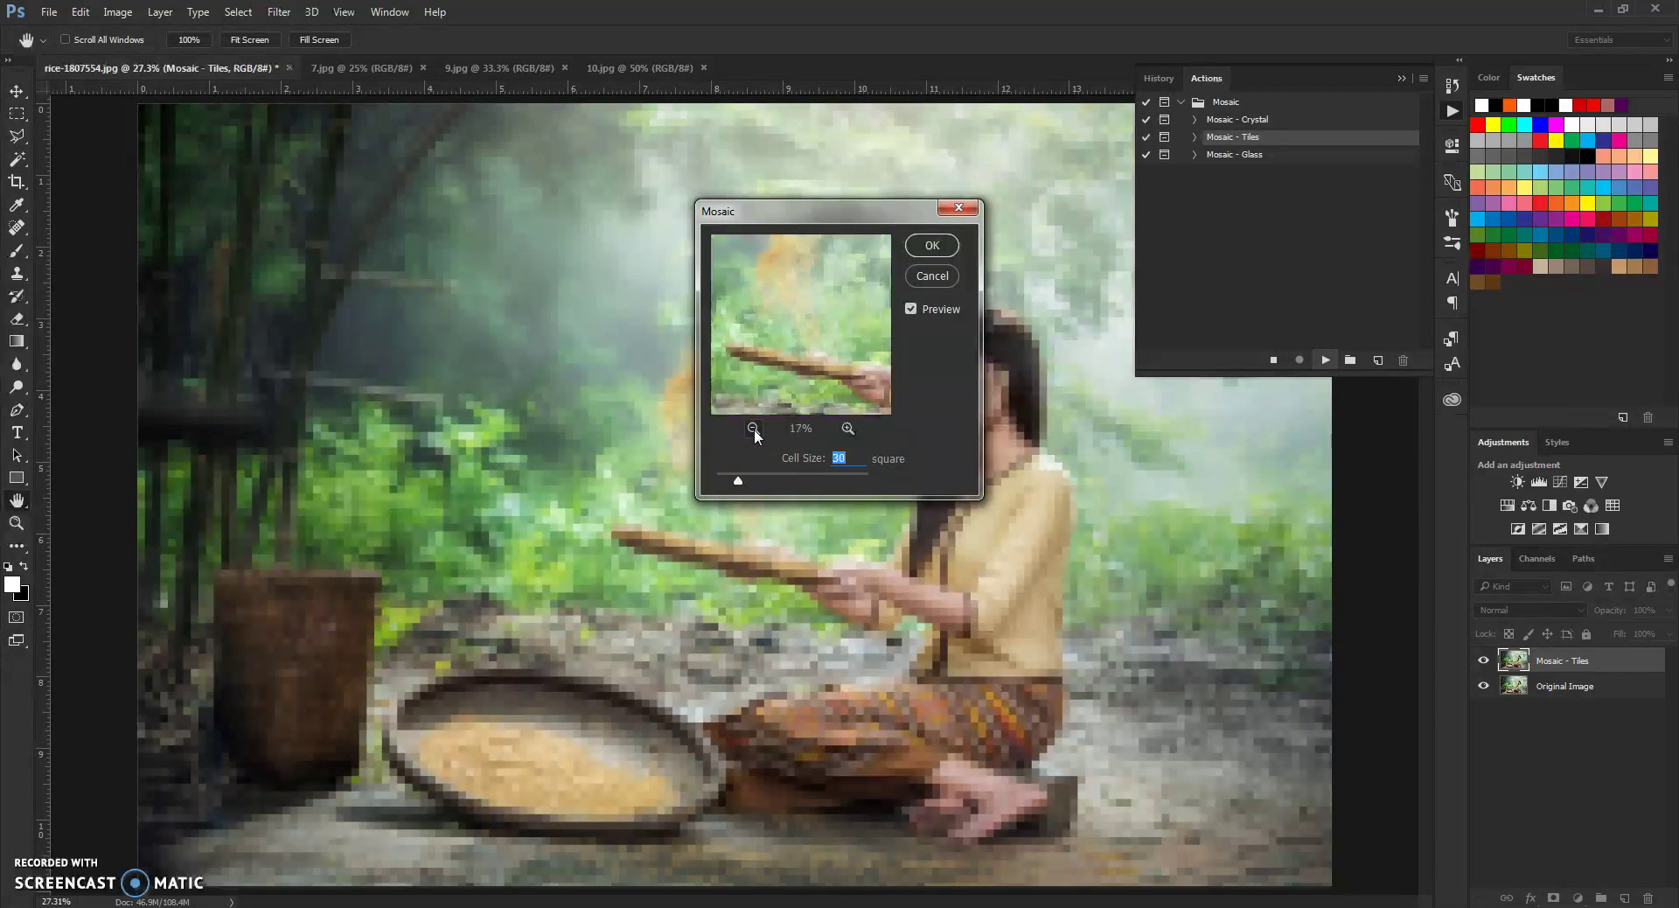
pyautogui.moveTo(788, 385)
pyautogui.mouseDown()
pyautogui.moveTo(798, 356)
pyautogui.moveTo(786, 404)
pyautogui.mouseUp()
pyautogui.click(848, 429)
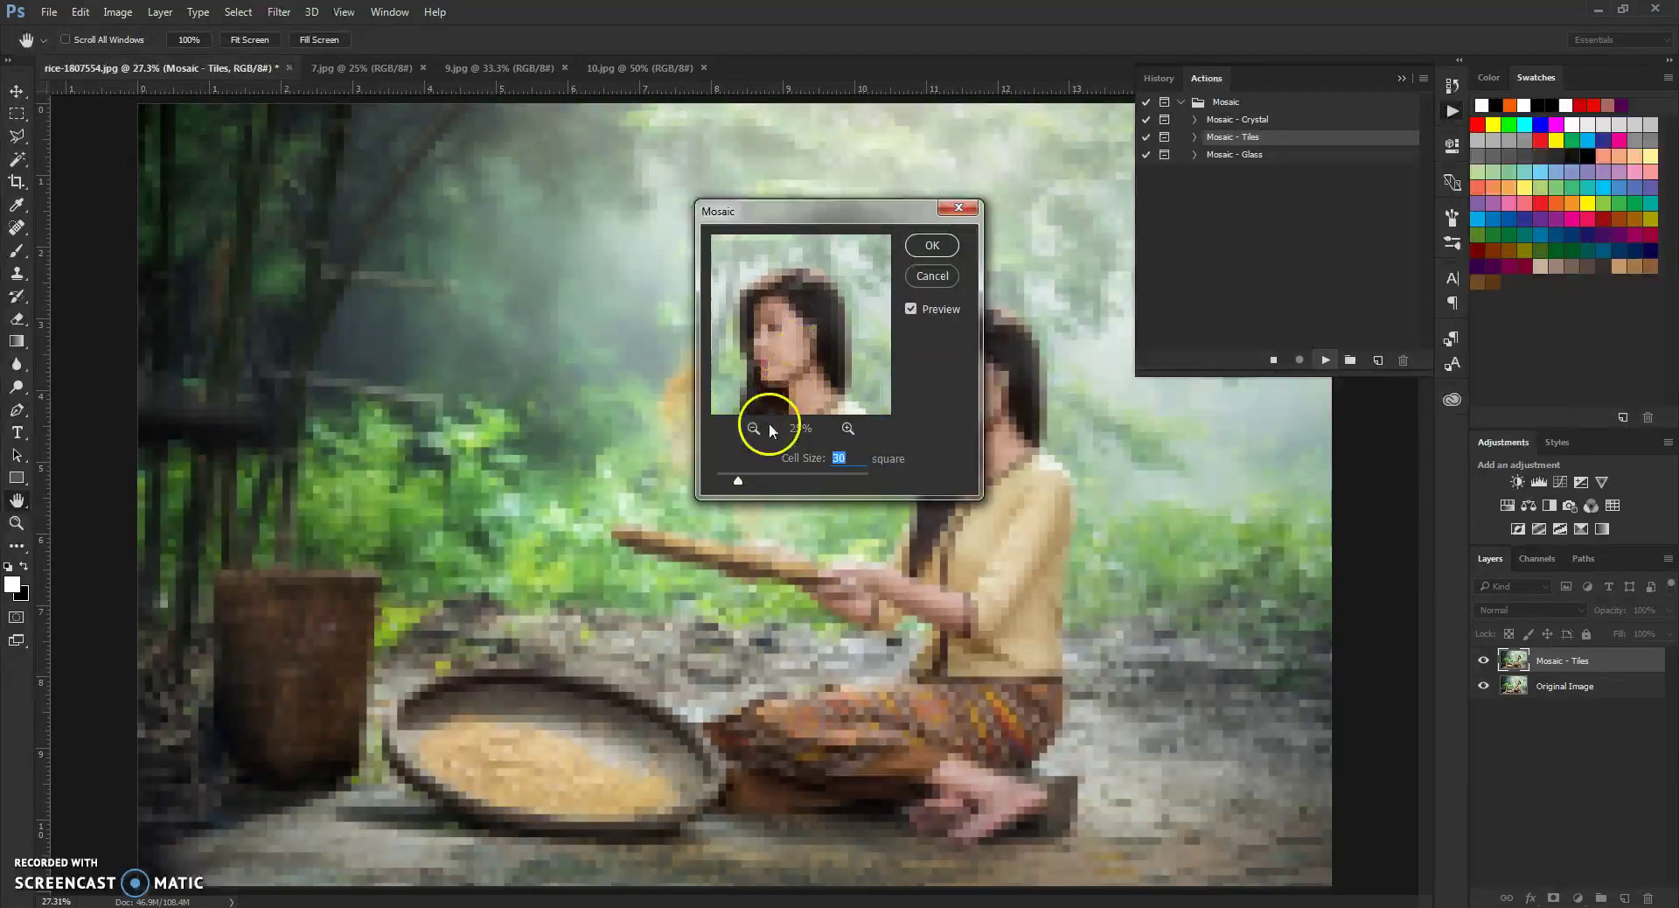
pyautogui.click(847, 428)
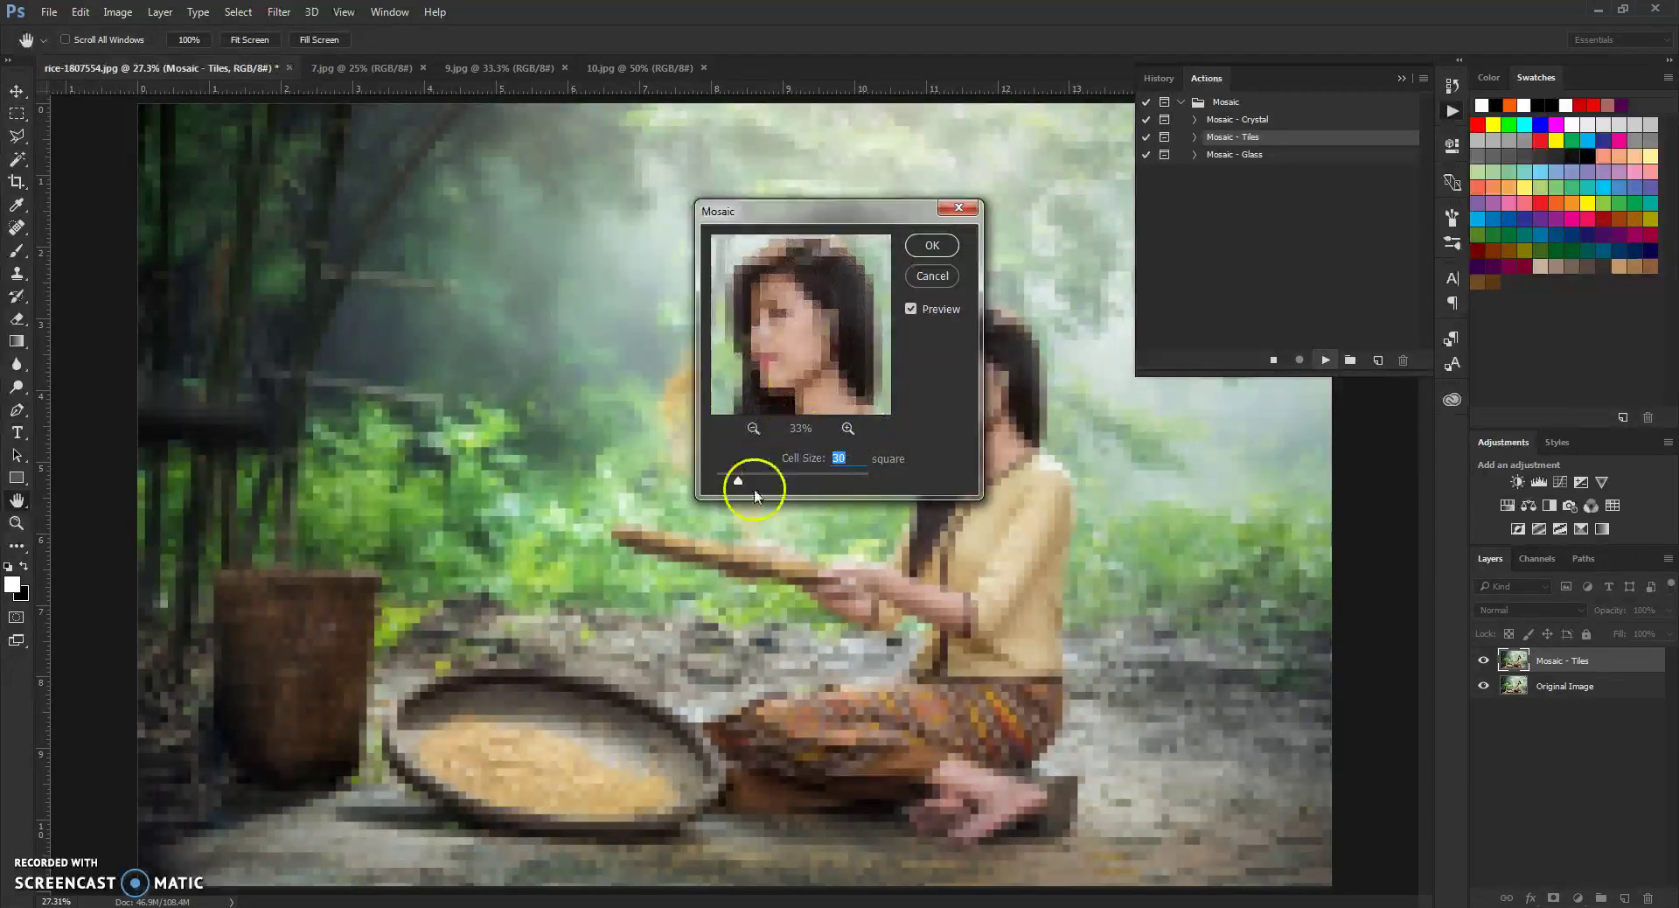
pyautogui.moveTo(737, 486); pyautogui.dragTo(731, 483)
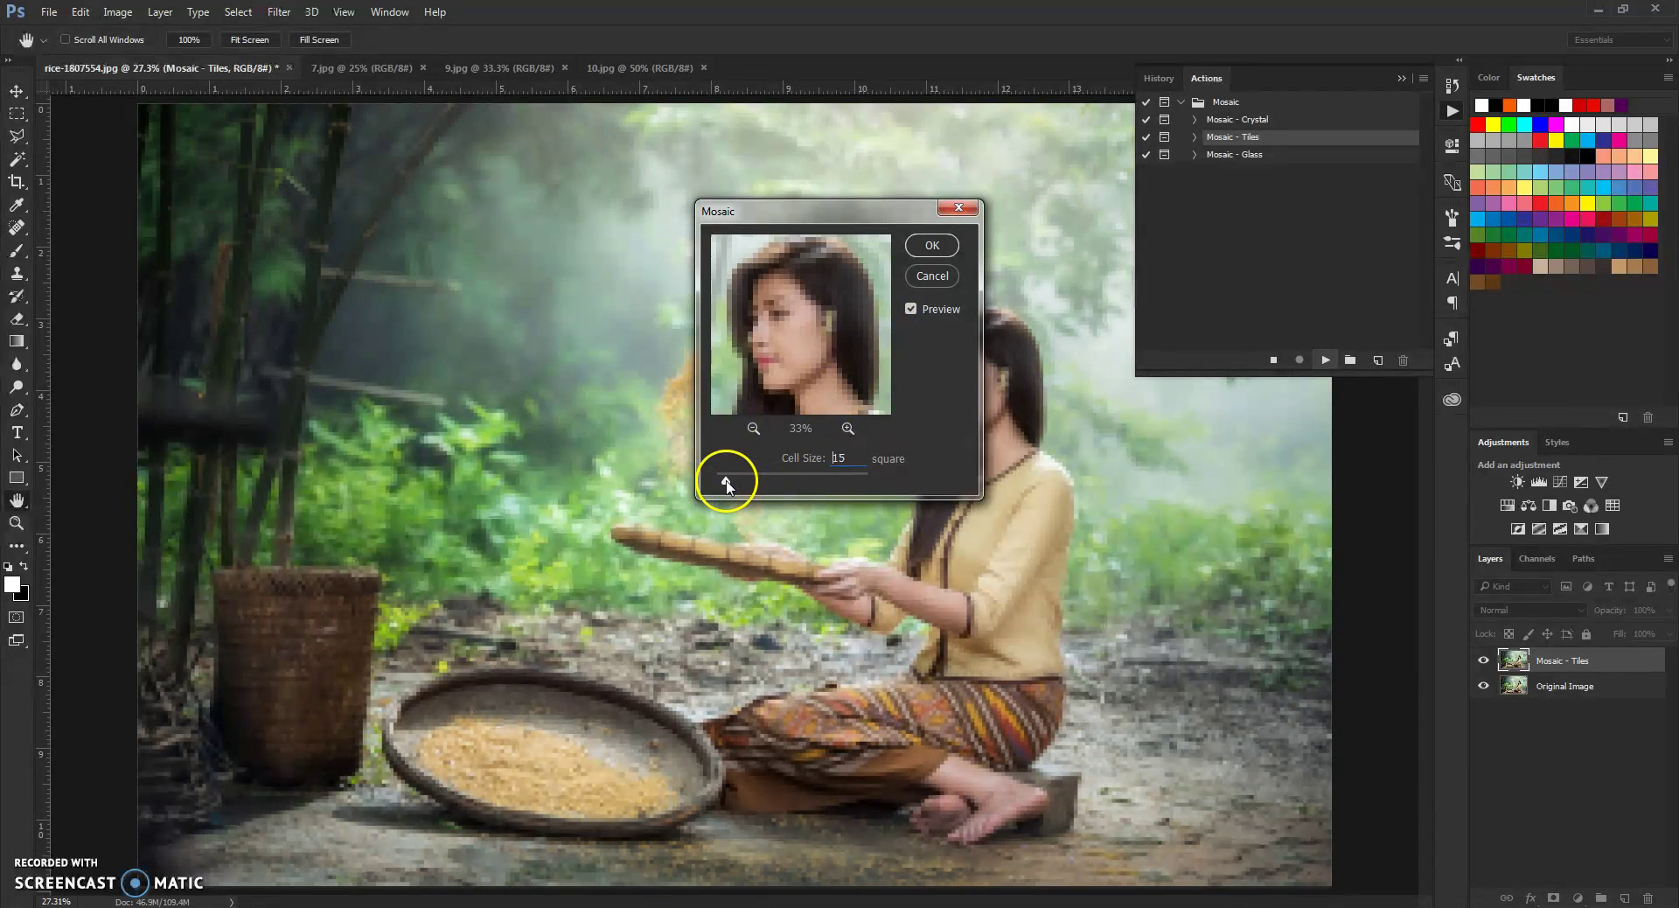
pyautogui.click(929, 246)
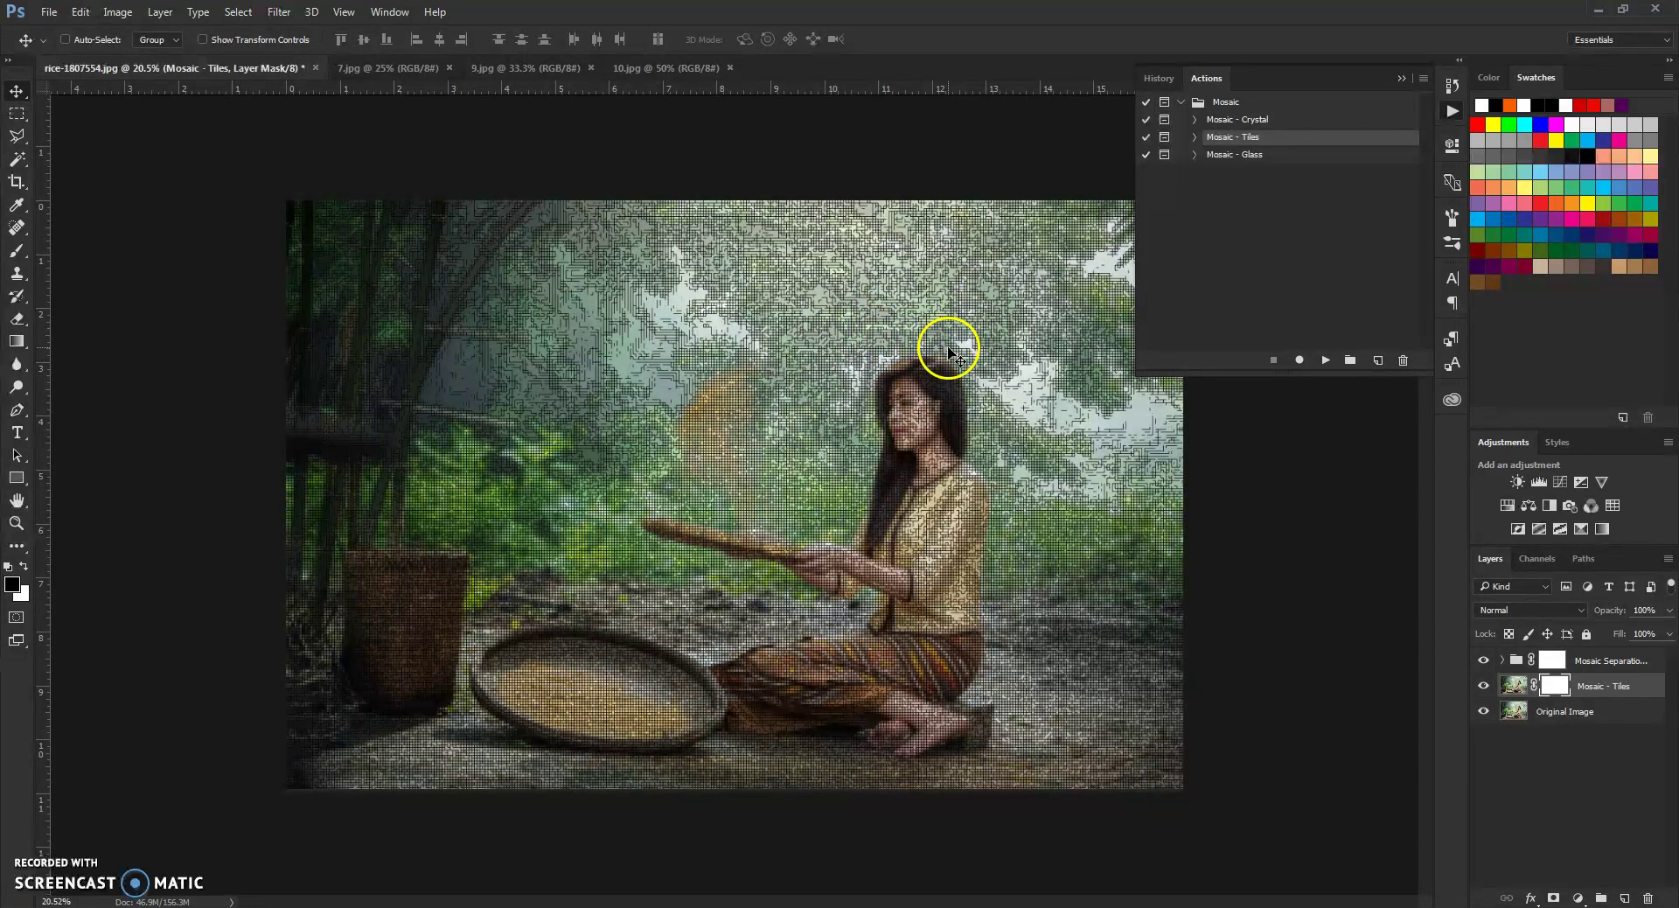
# Lower the Mosaic Separation - Tiles group's opacity to 50% to soften the tile grid
pyautogui.scroll(4, 820, 337)
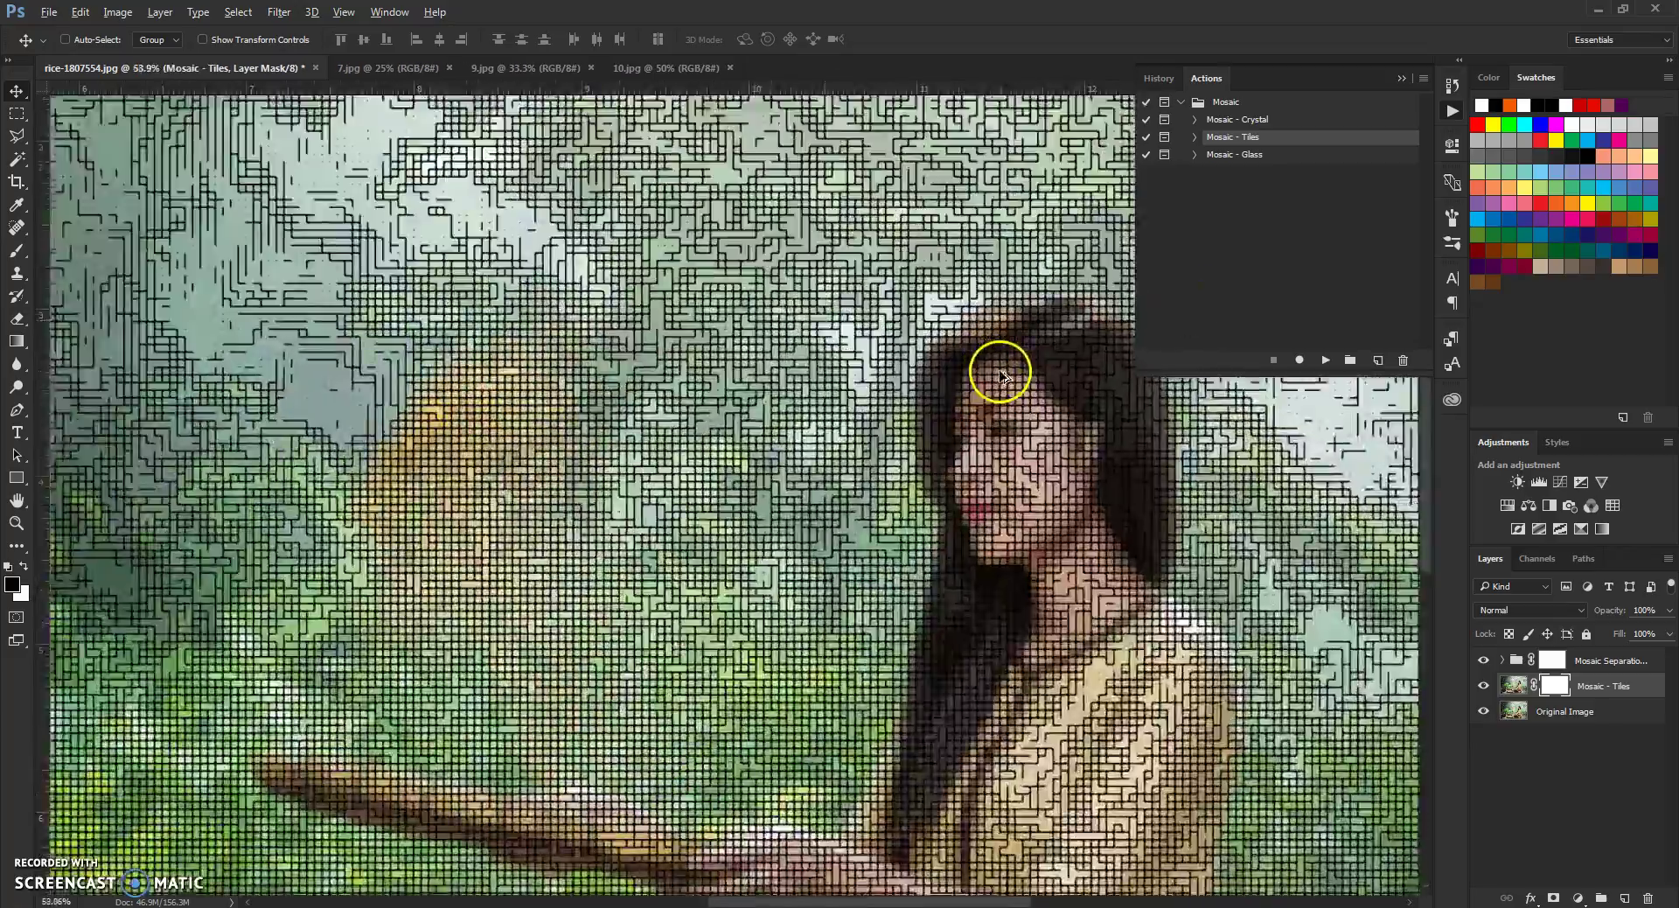
pyautogui.scroll(2, 1001, 367)
pyautogui.scroll(-4, 1001, 387)
pyautogui.scroll(4, 988, 443)
pyautogui.click(1627, 661)
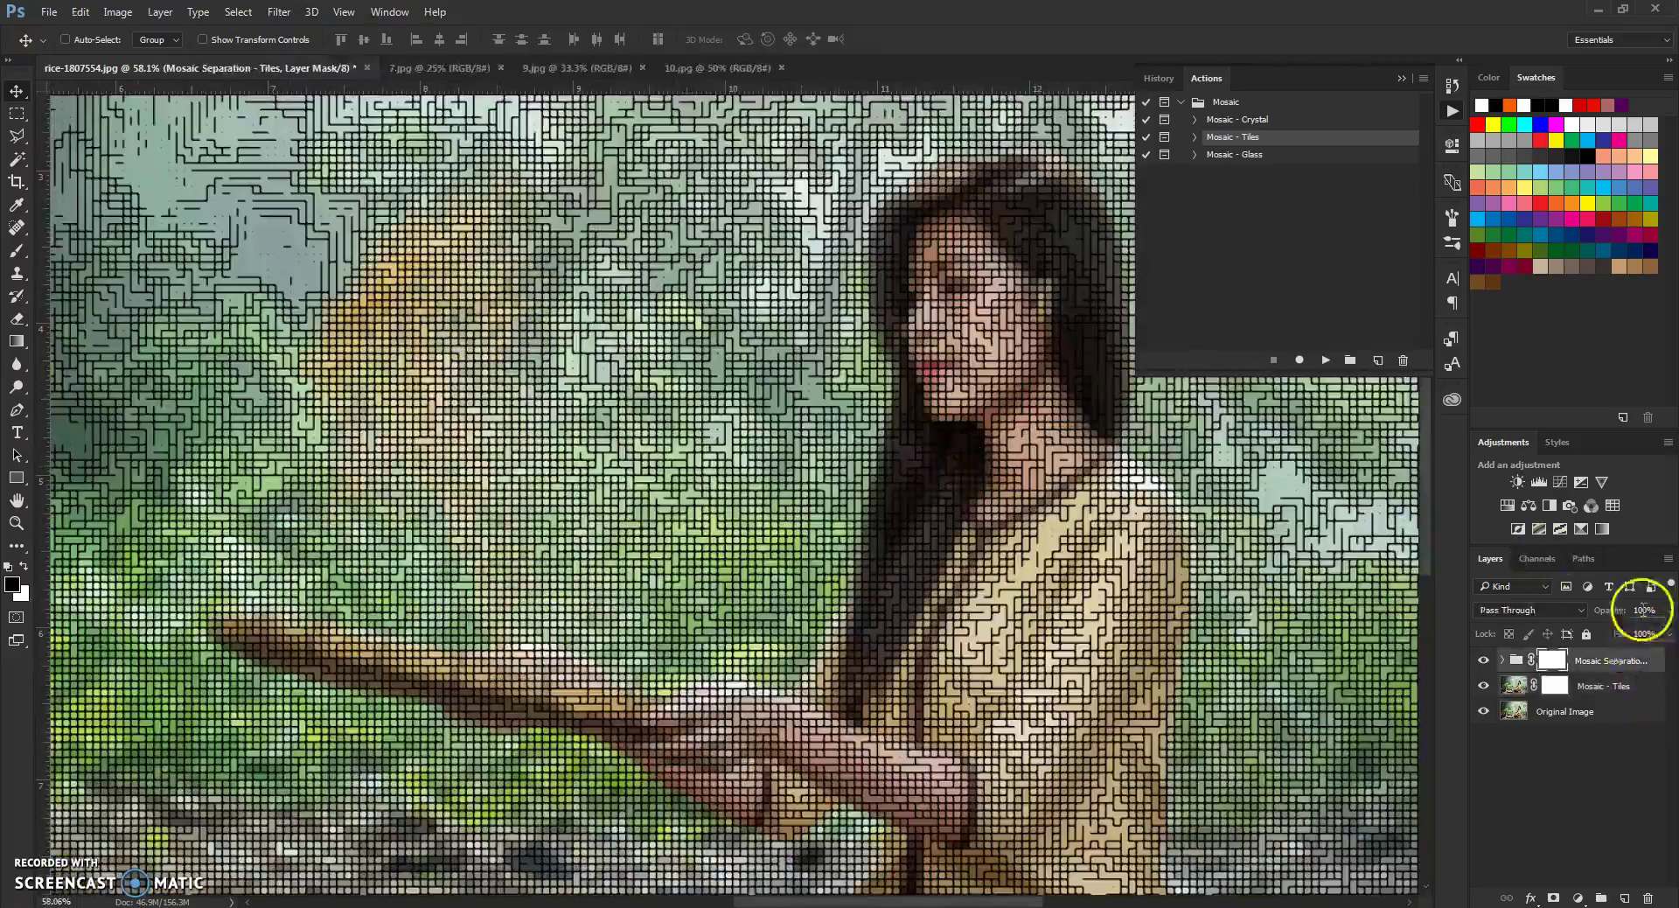
pyautogui.write('40')
pyautogui.press('Return')
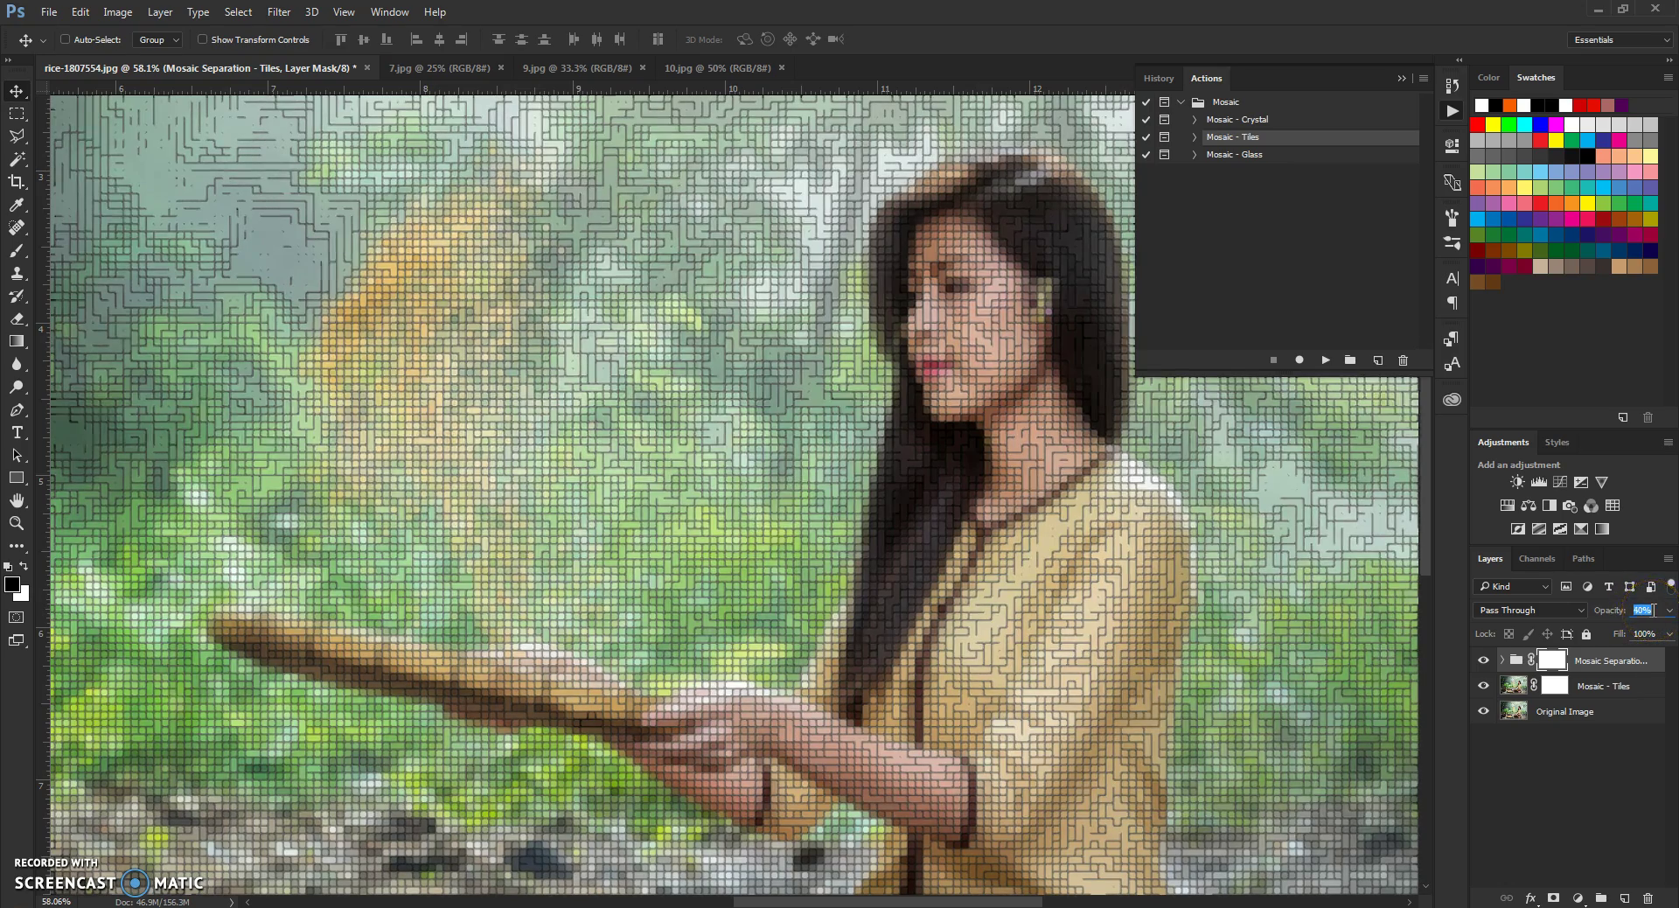
pyautogui.click(1654, 596)
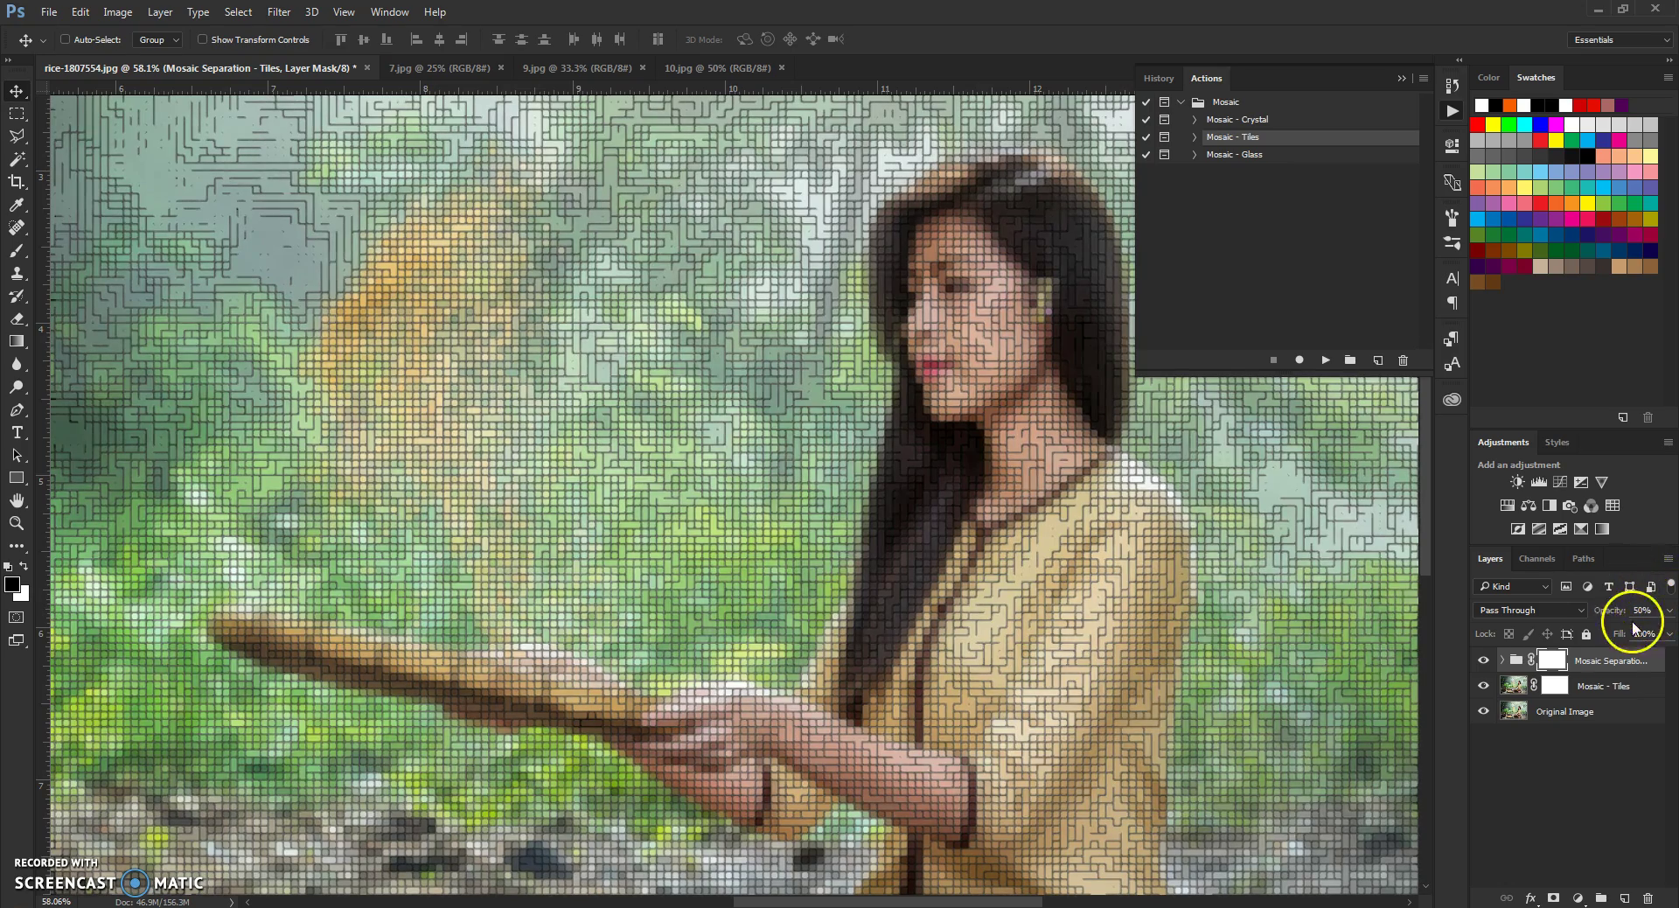
# Recolour the Mosaic Separation fill to an orange sampled from the rice, then collapse the group
pyautogui.click(1501, 662)
pyautogui.doubleClick(1544, 688)
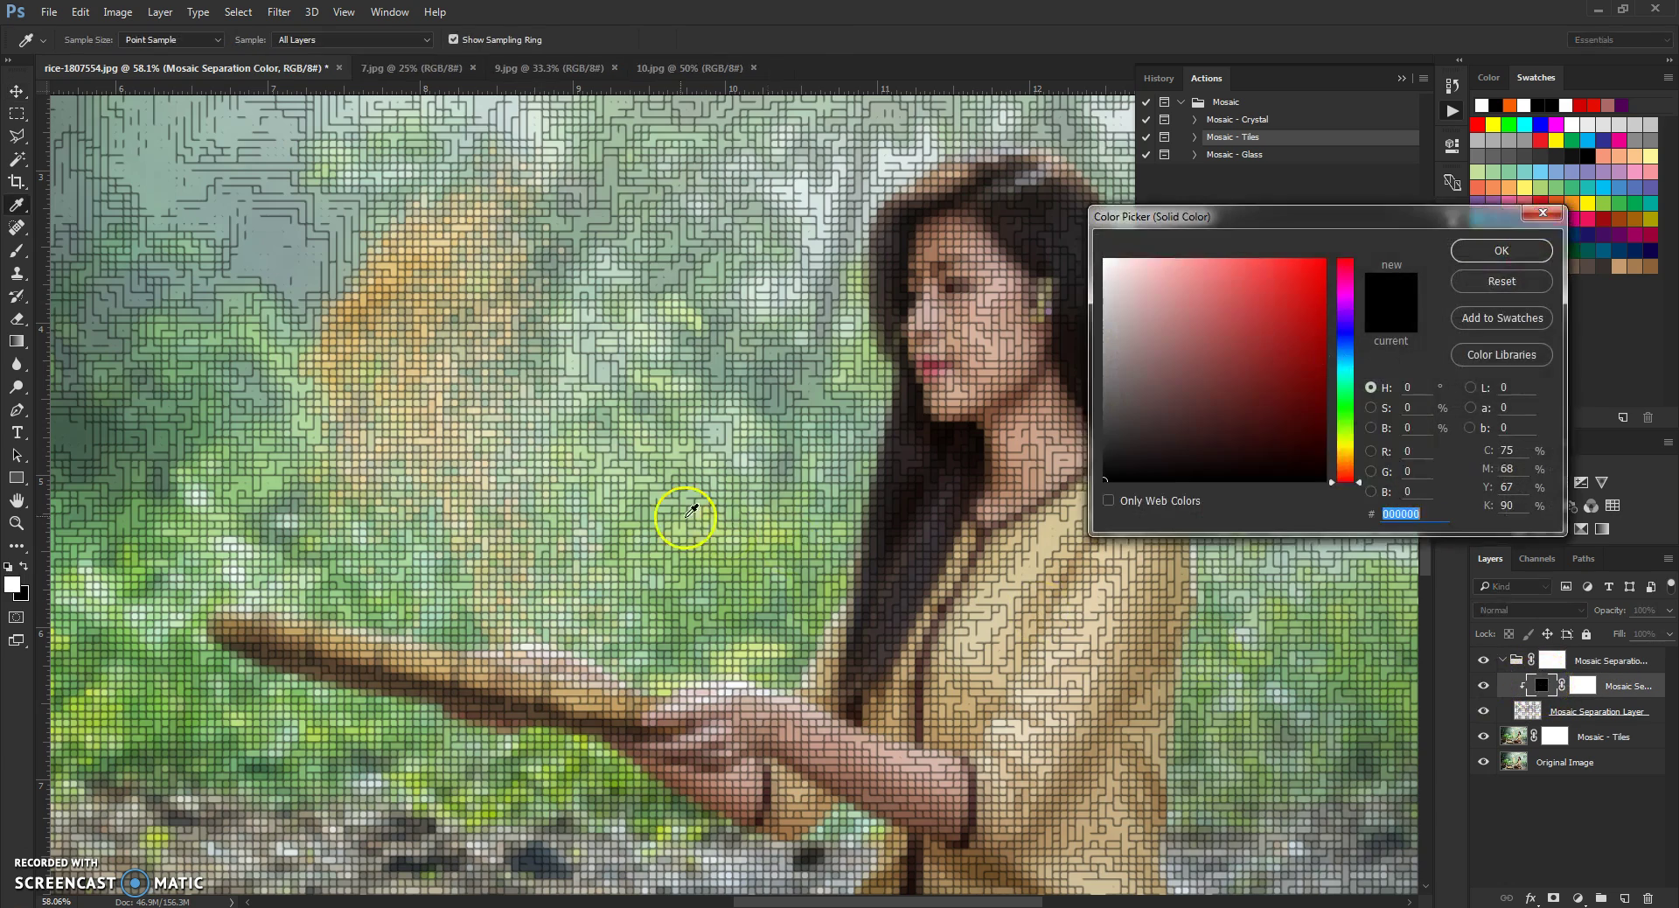
pyautogui.click(386, 282)
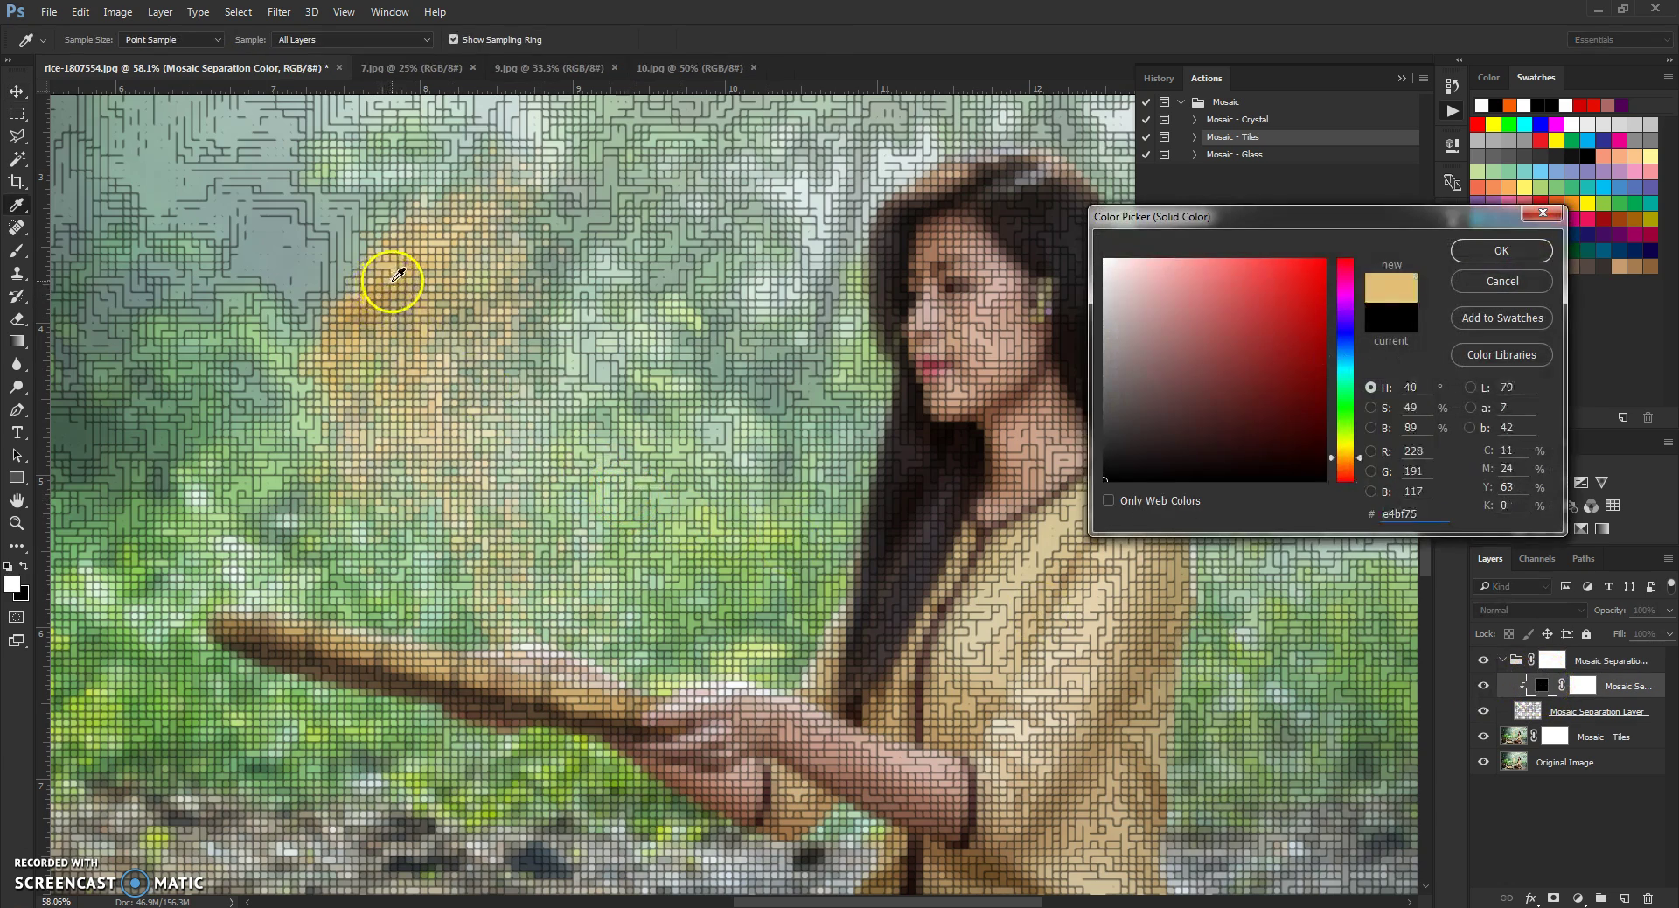
pyautogui.moveTo(1303, 291); pyautogui.dragTo(1294, 270)
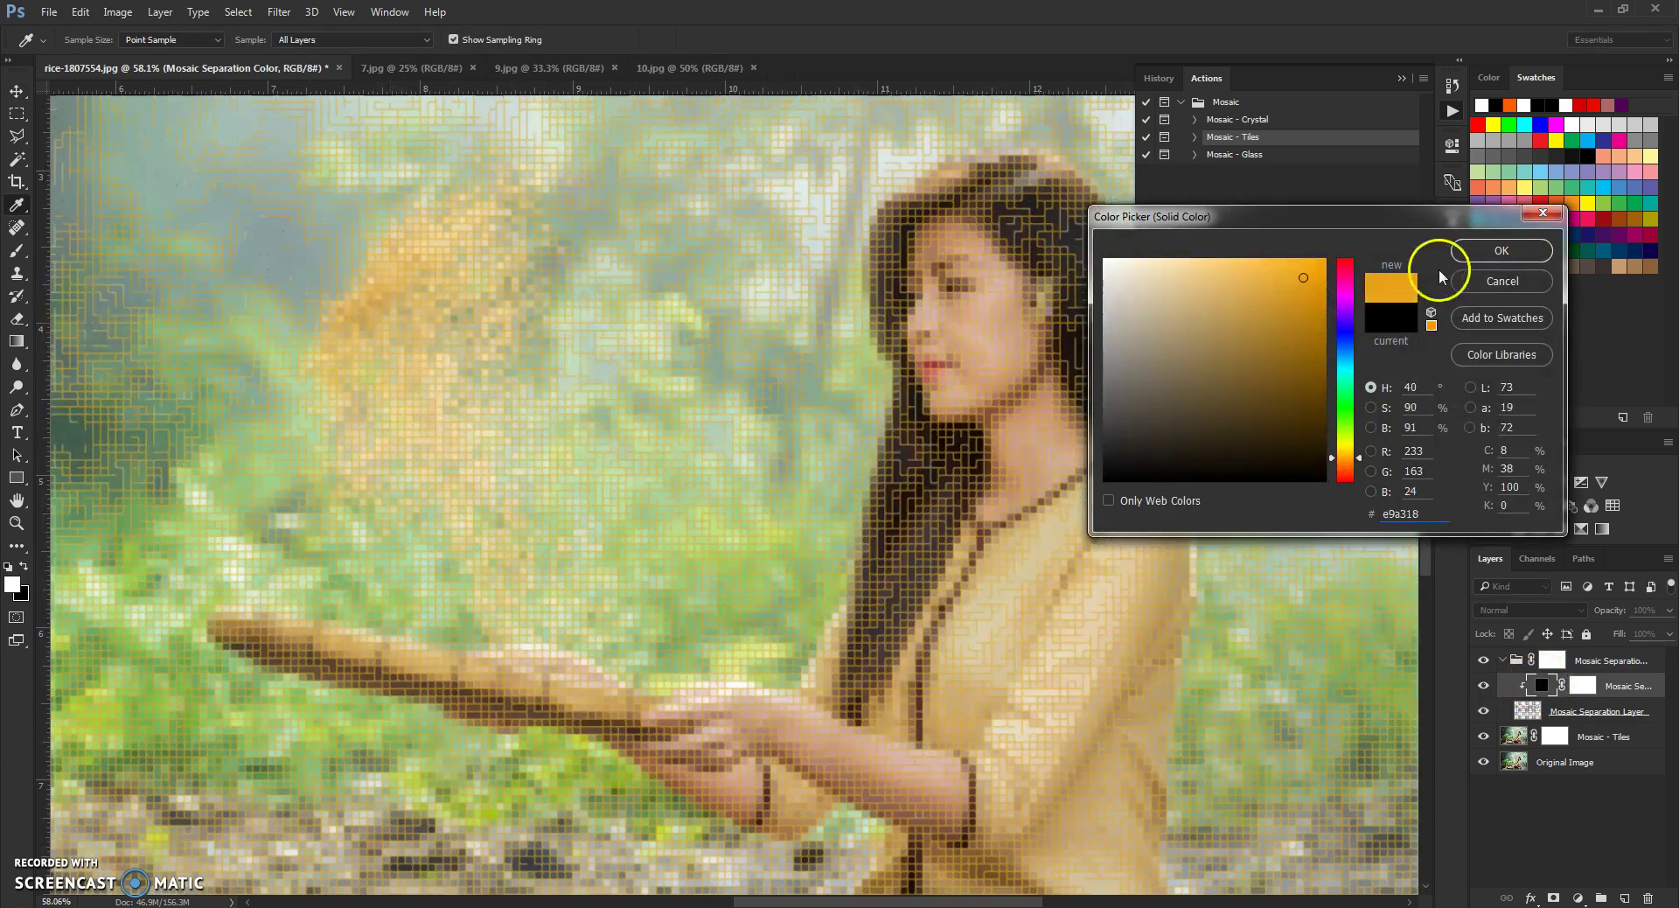
pyautogui.click(1501, 250)
pyautogui.scroll(-3, 835, 549)
pyautogui.scroll(-5, 847, 537)
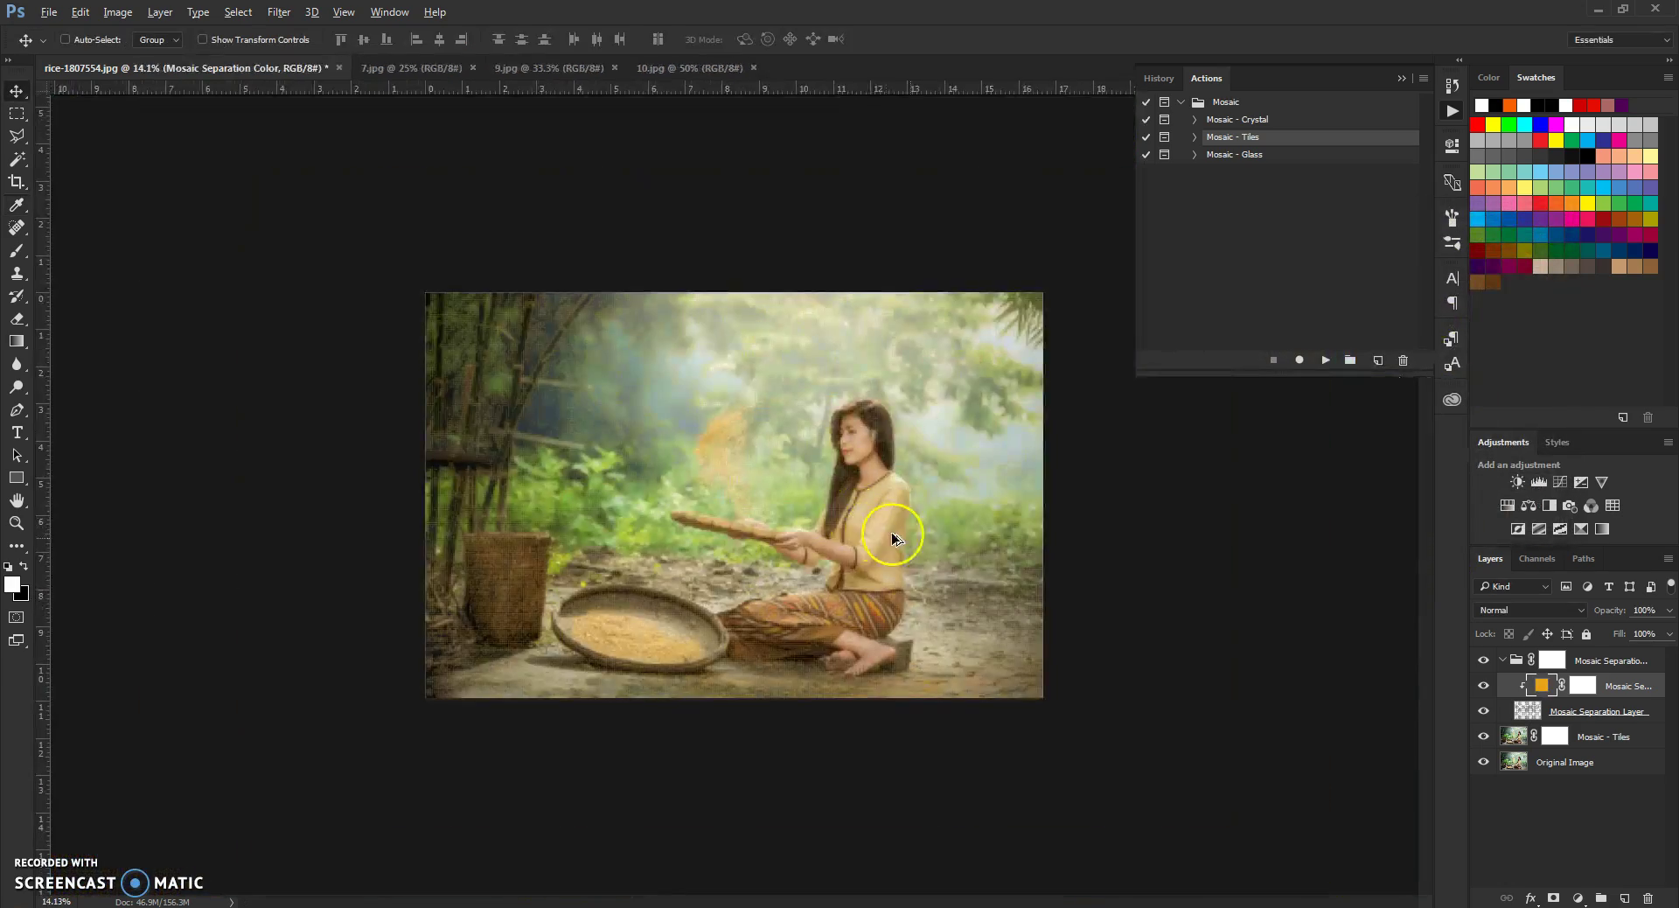
pyautogui.scroll(2, 911, 542)
pyautogui.scroll(1, 1163, 652)
pyautogui.scroll(2, 911, 286)
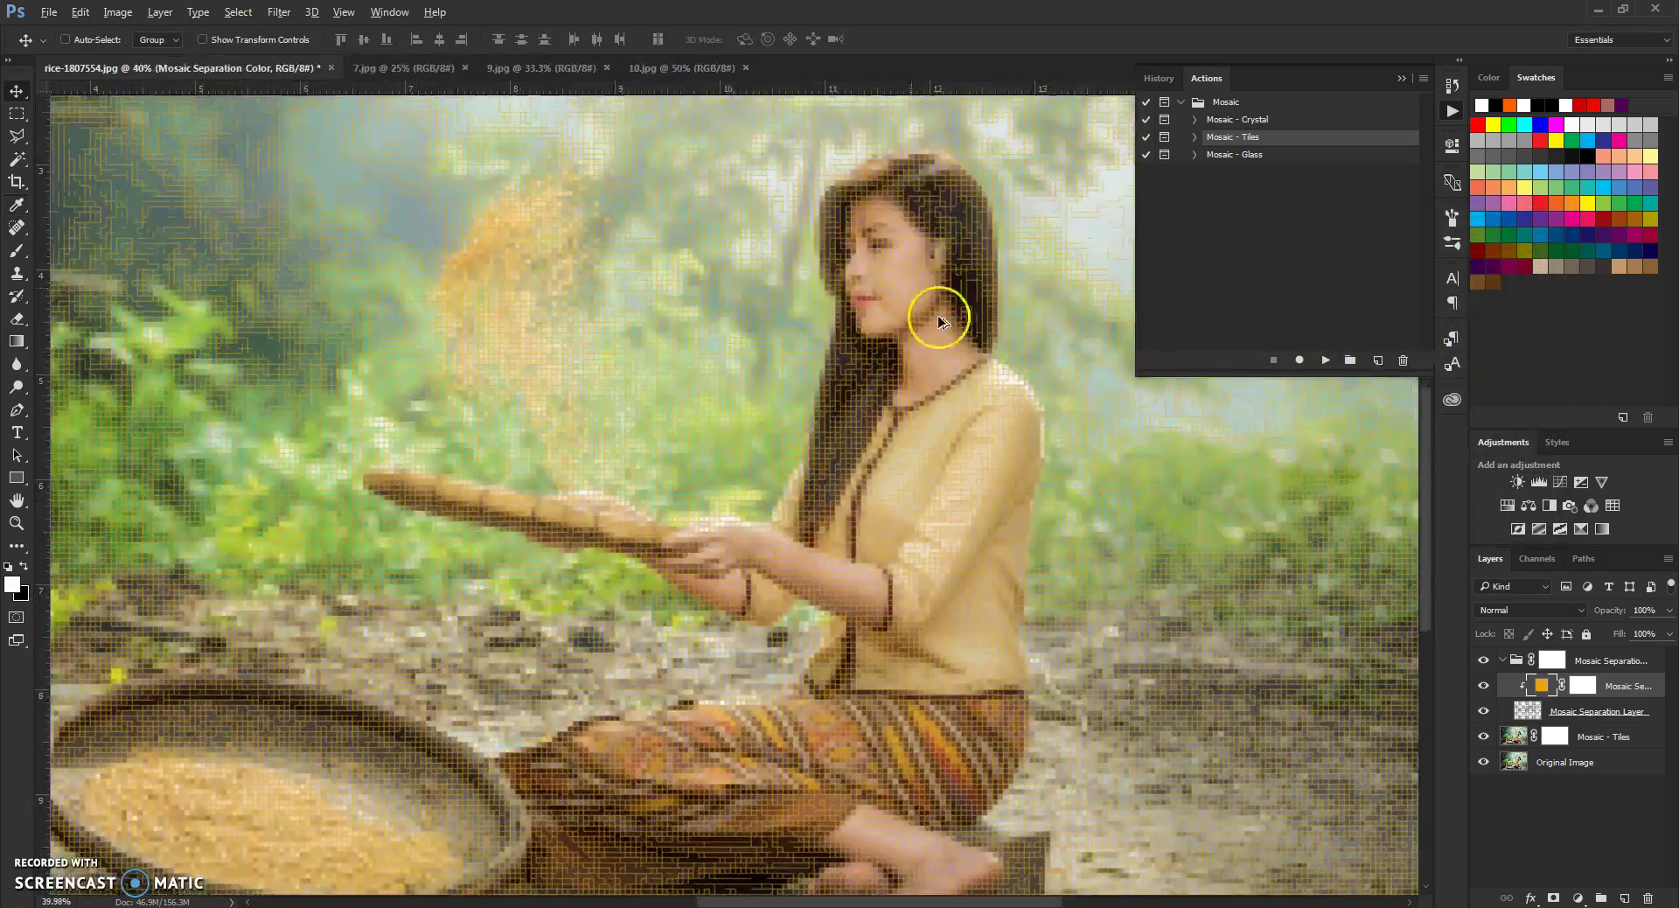
pyautogui.scroll(2, 1024, 170)
pyautogui.scroll(2, 1023, 172)
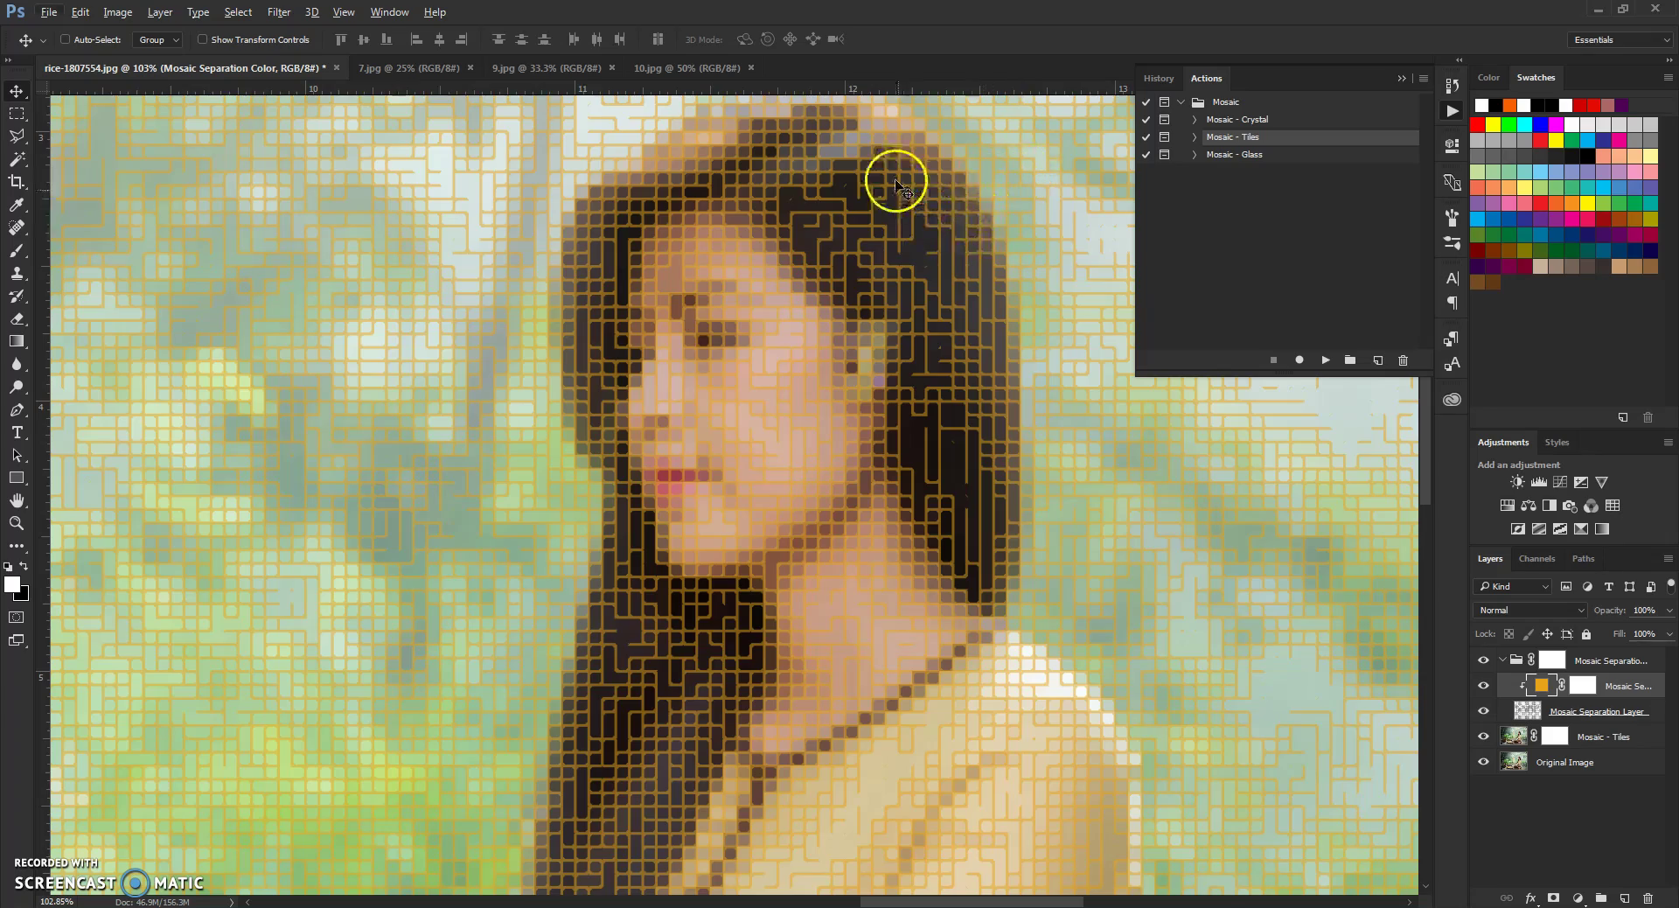
pyautogui.scroll(-2, 839, 322)
pyautogui.scroll(-4, 841, 324)
pyautogui.scroll(1, 691, 580)
pyautogui.scroll(2, 593, 799)
pyautogui.scroll(2, 638, 630)
pyautogui.scroll(-6, 654, 628)
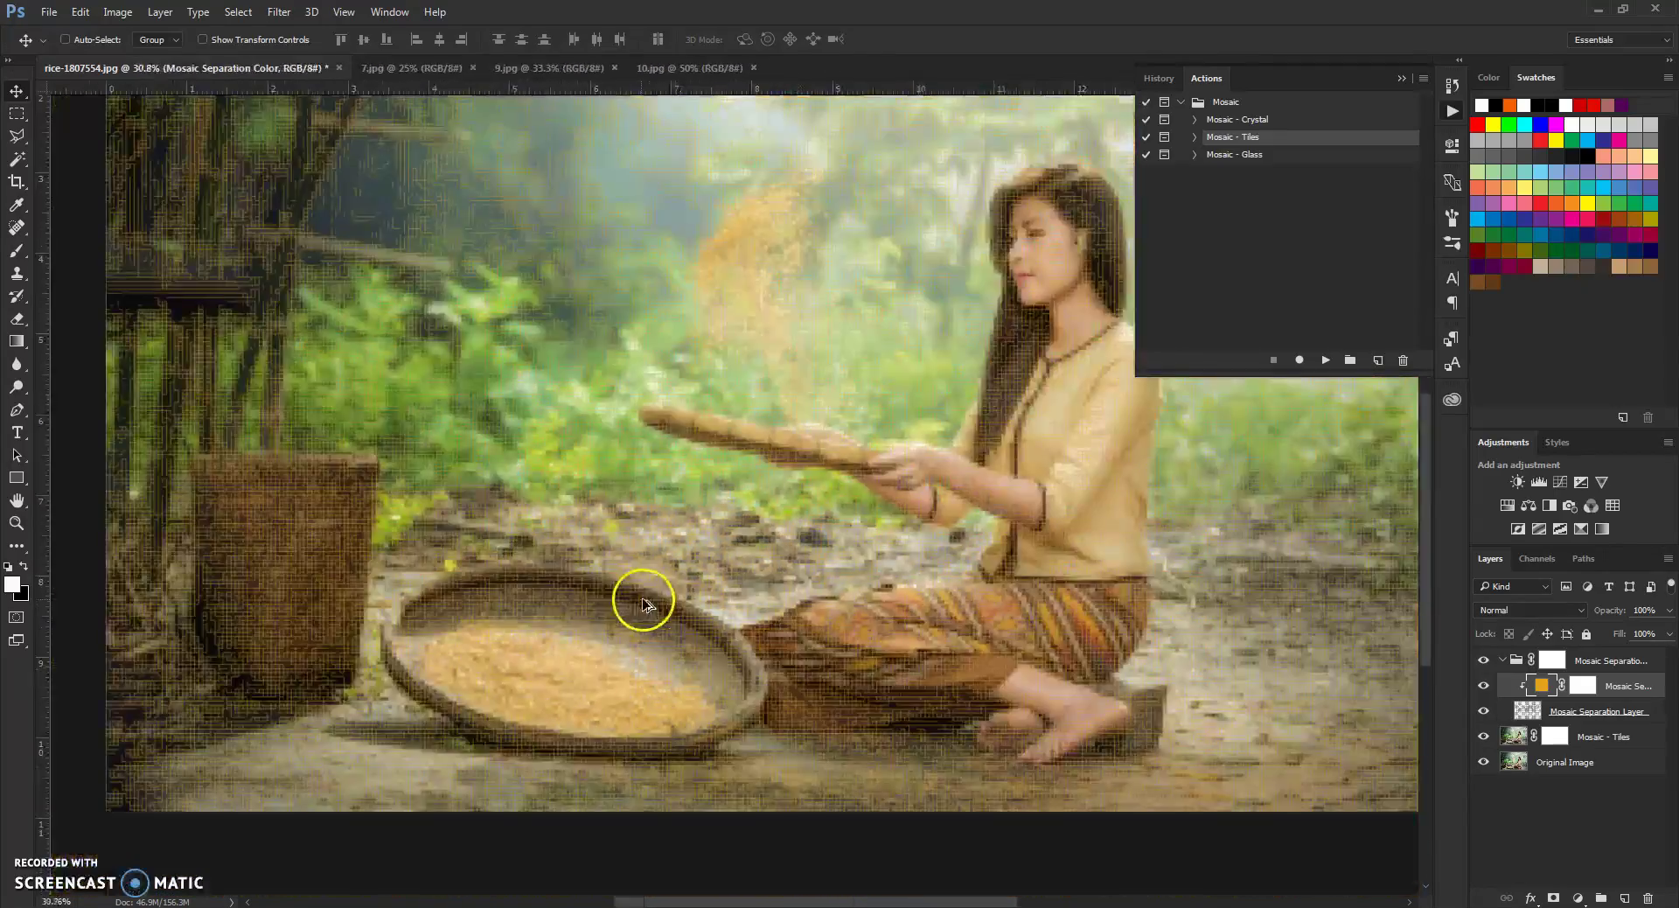
pyautogui.scroll(6, 1031, 422)
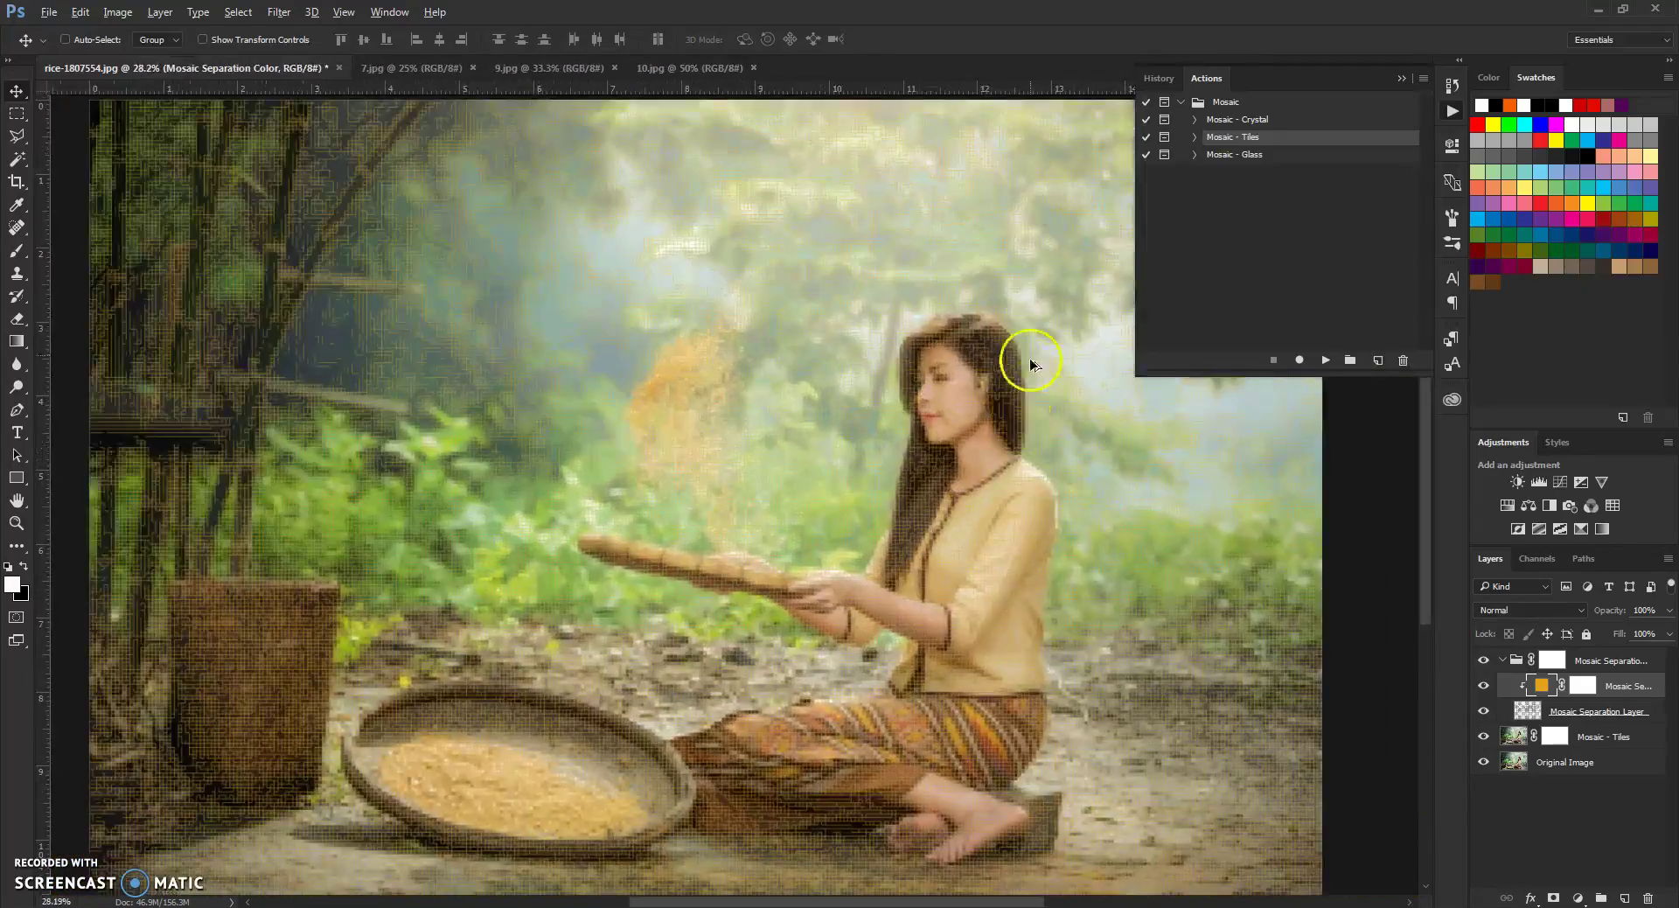
pyautogui.scroll(1, 1005, 498)
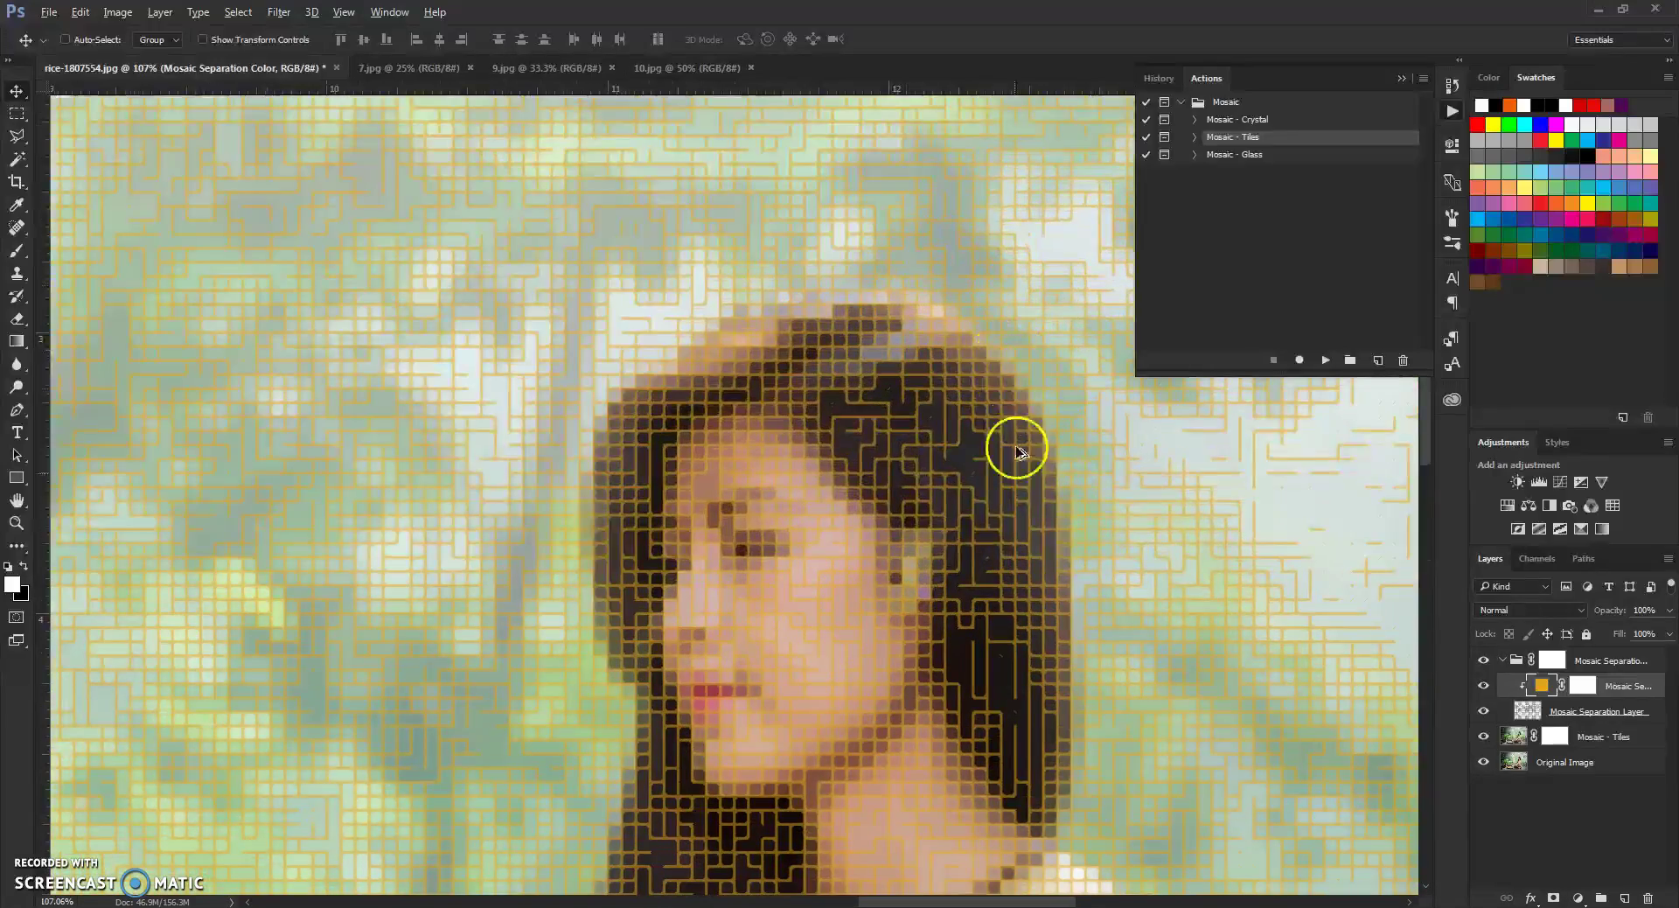
pyautogui.scroll(2, 962, 455)
pyautogui.scroll(-10, 899, 360)
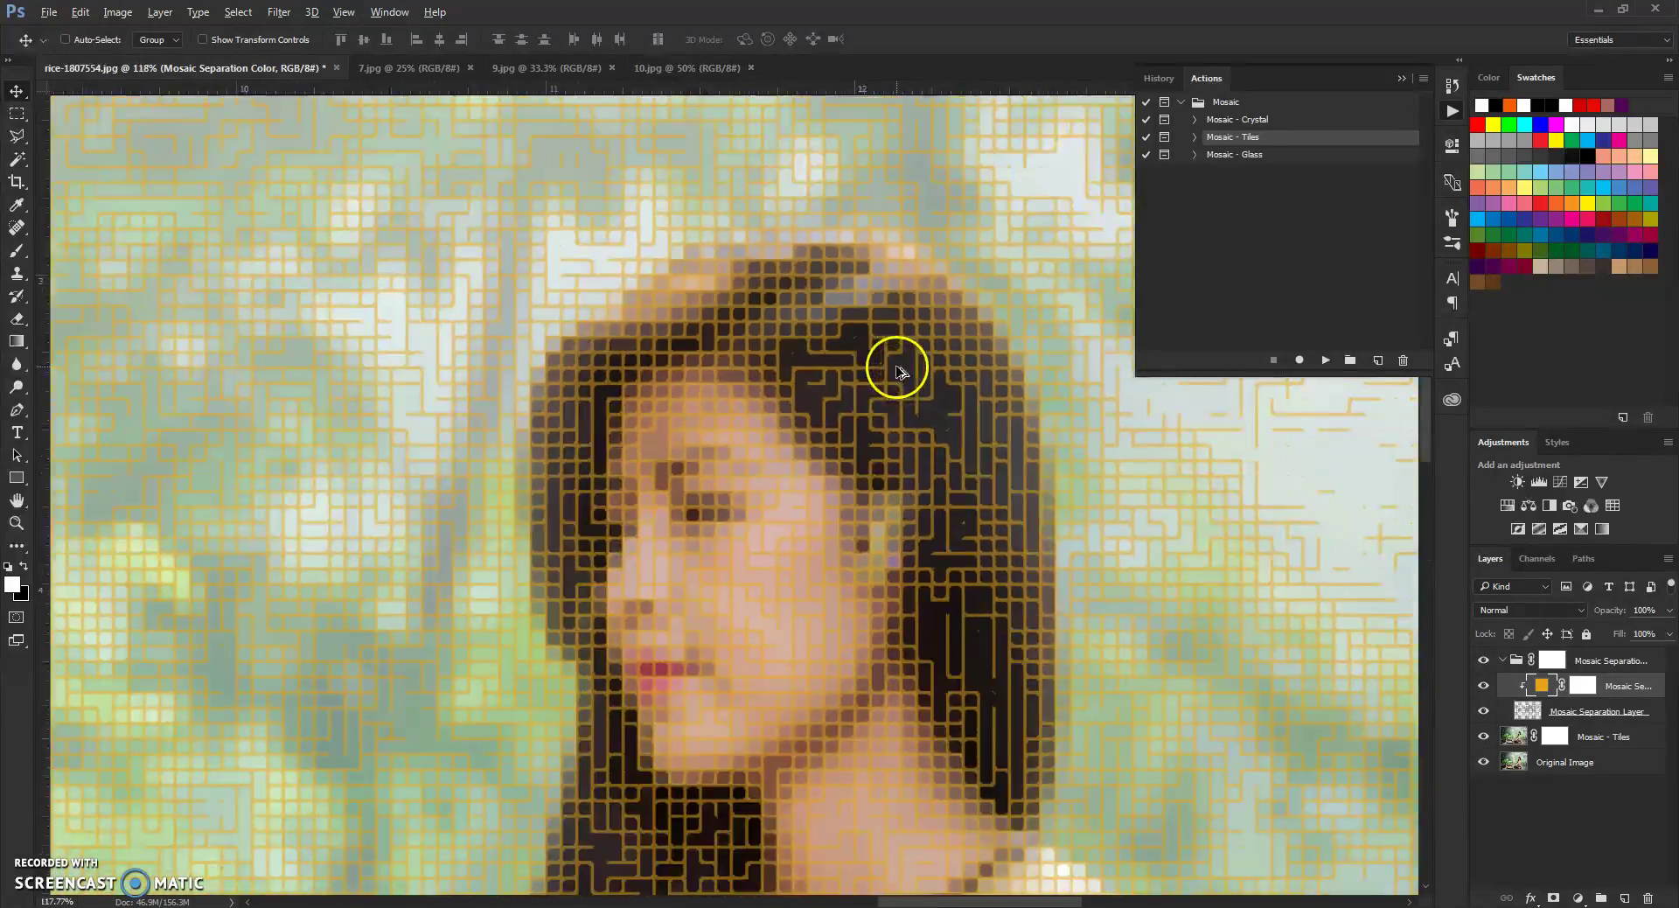
pyautogui.scroll(7, 927, 668)
pyautogui.scroll(-4, 967, 844)
pyautogui.scroll(-1, 769, 623)
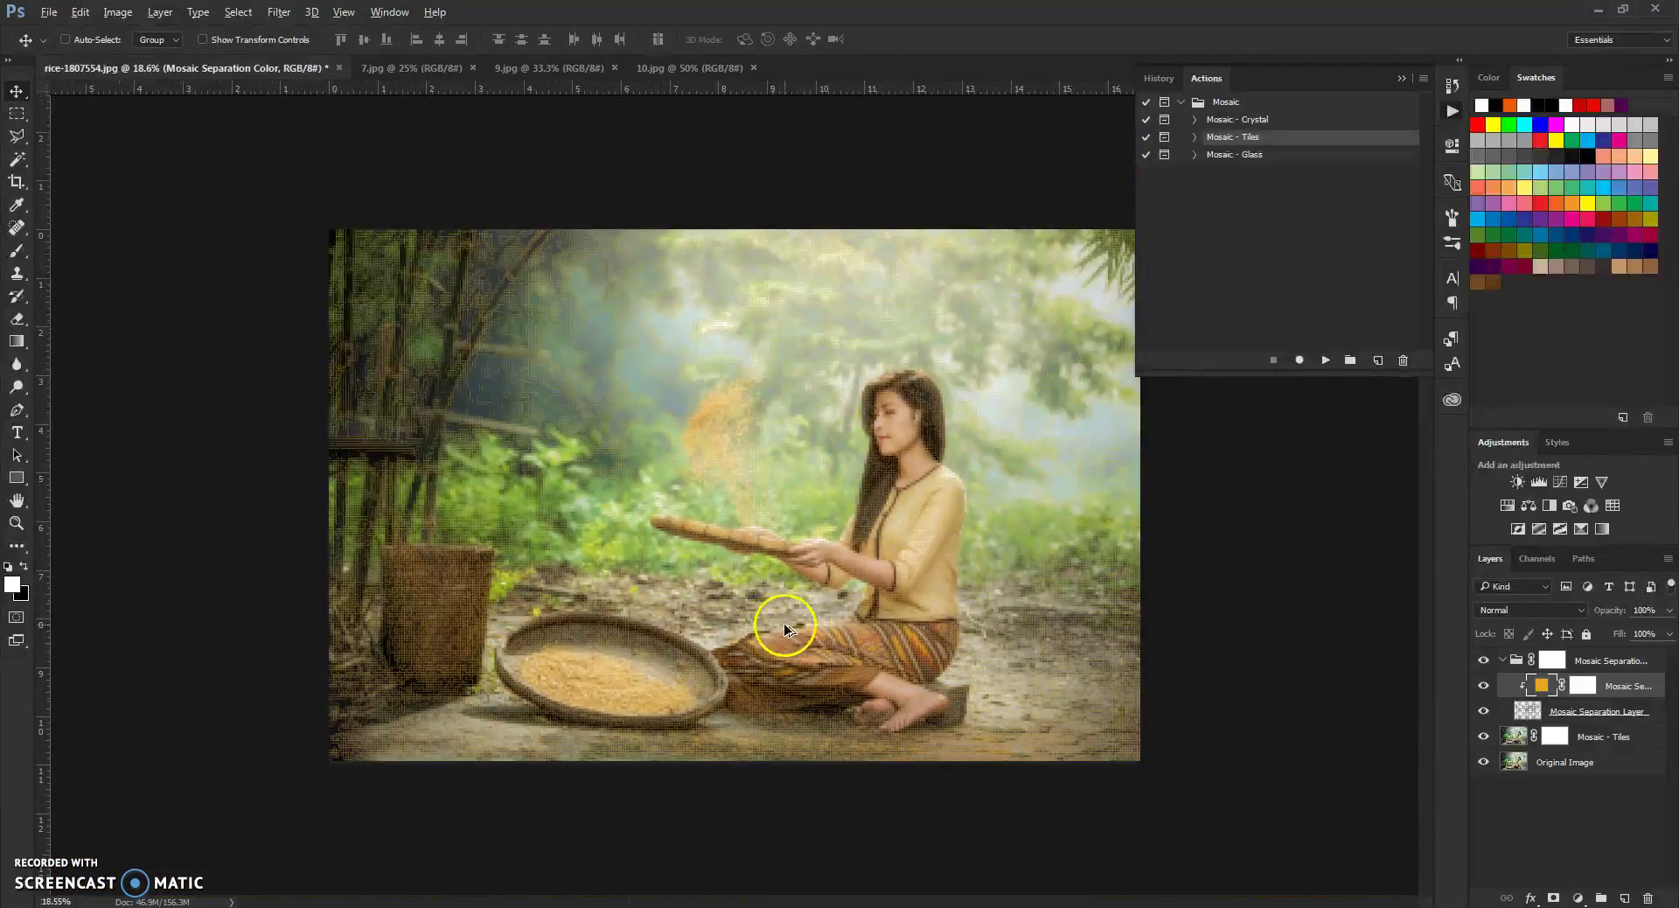
pyautogui.click(1503, 661)
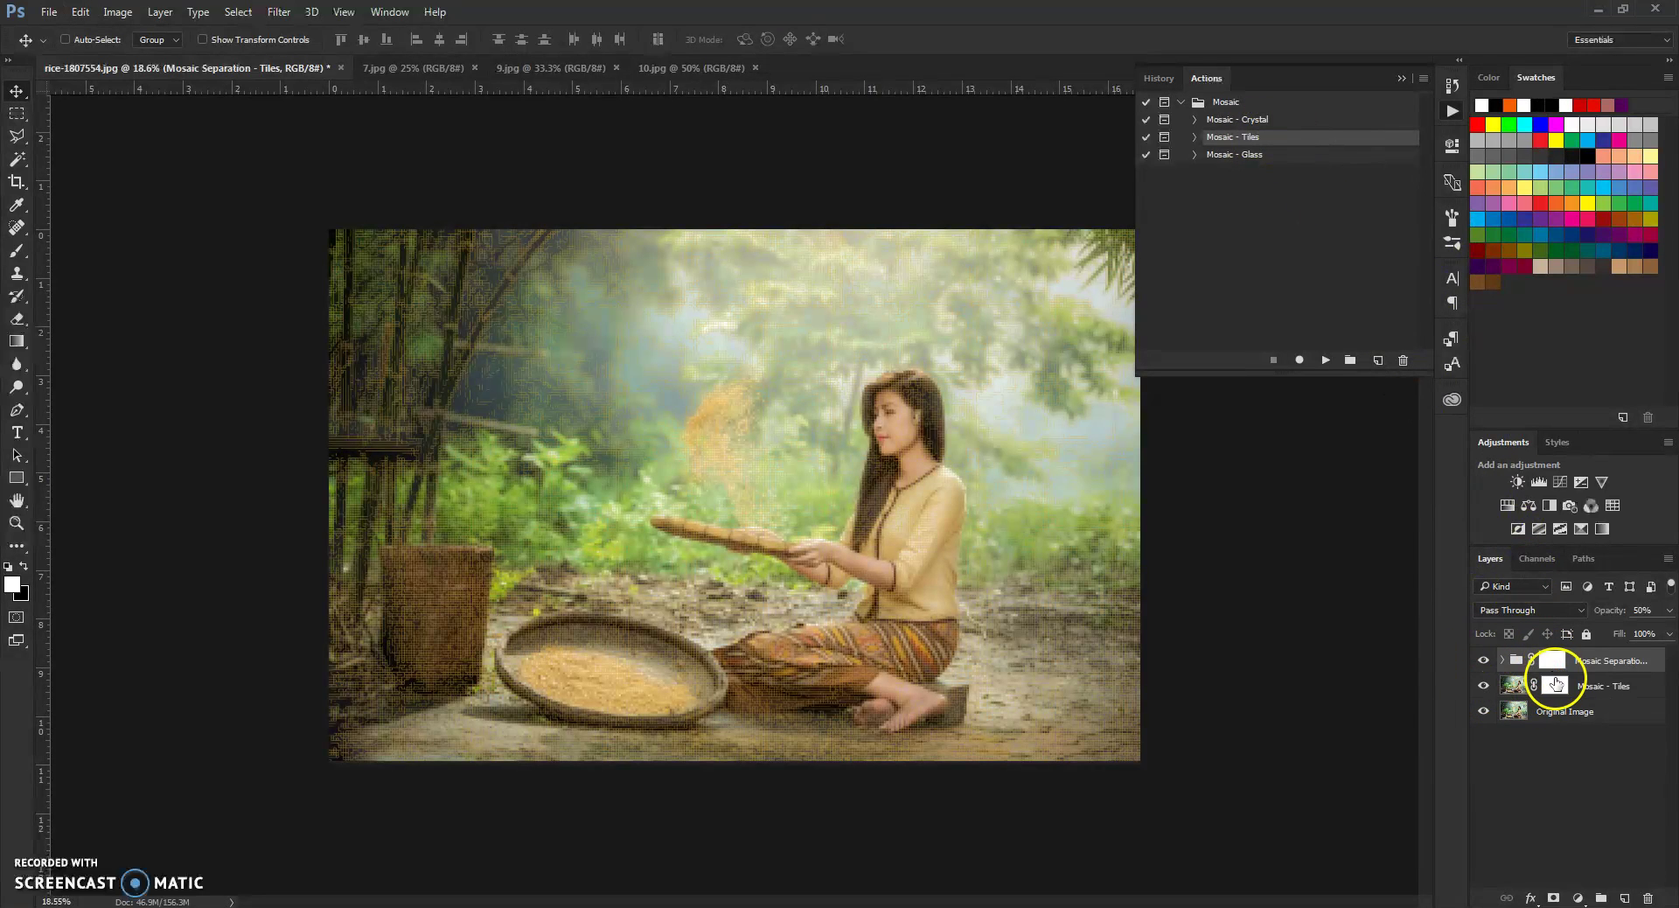
# Revert the photo to its original History snapshot and play the Mosaic - Glass action
pyautogui.click(1453, 84)
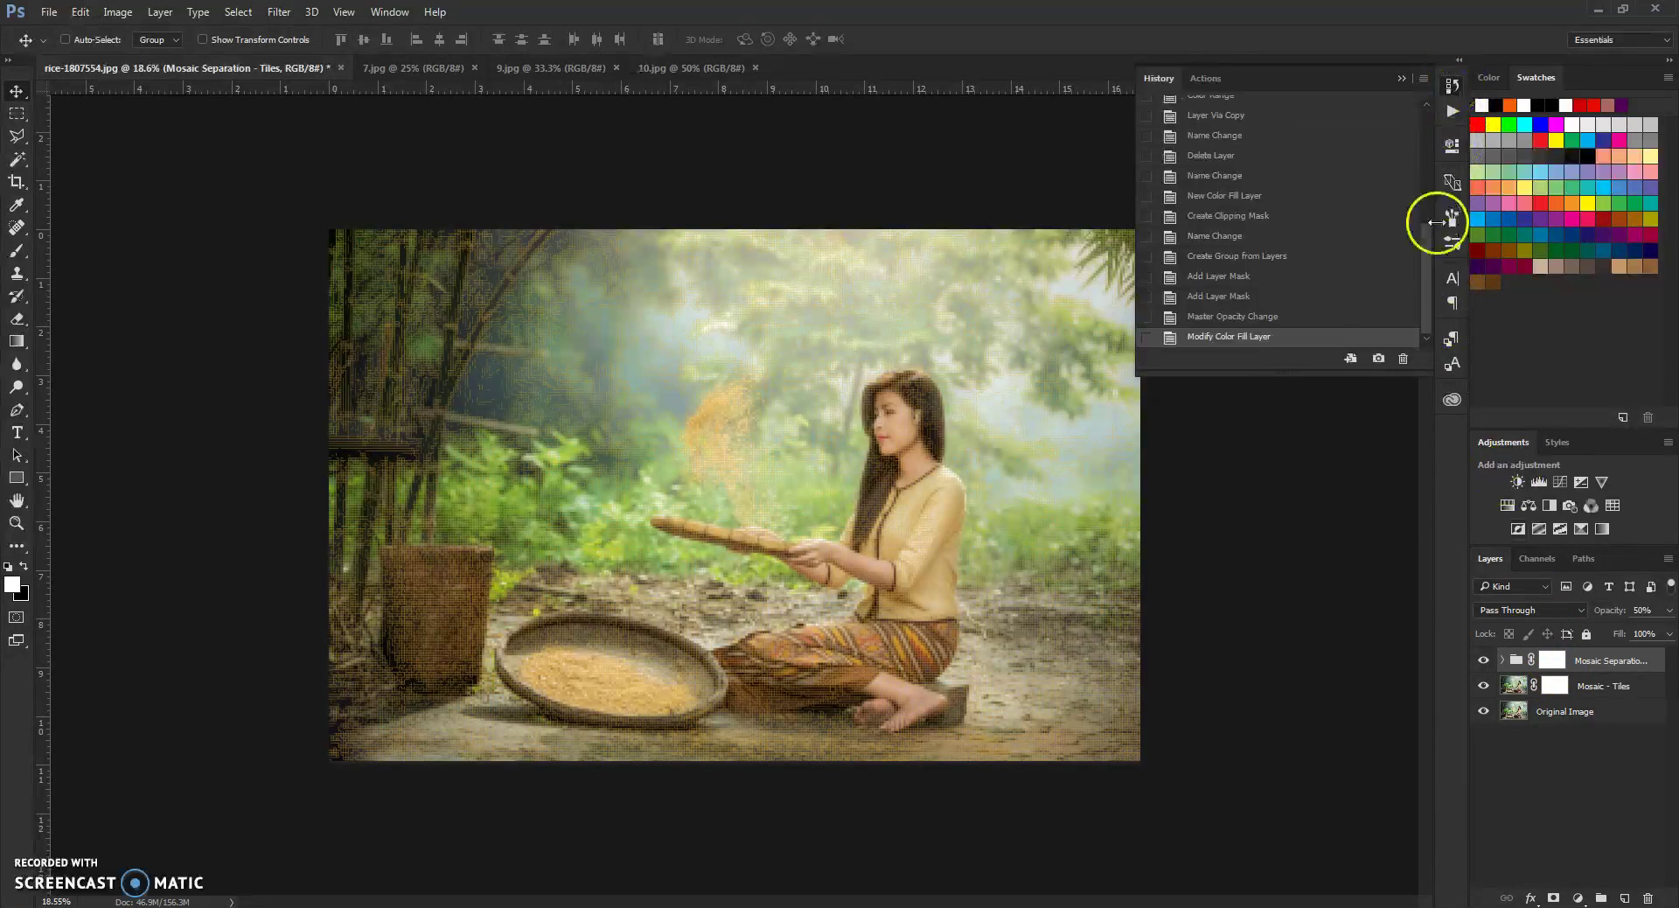
pyautogui.scroll(3, 1426, 156)
pyautogui.click(1264, 112)
pyautogui.click(1453, 110)
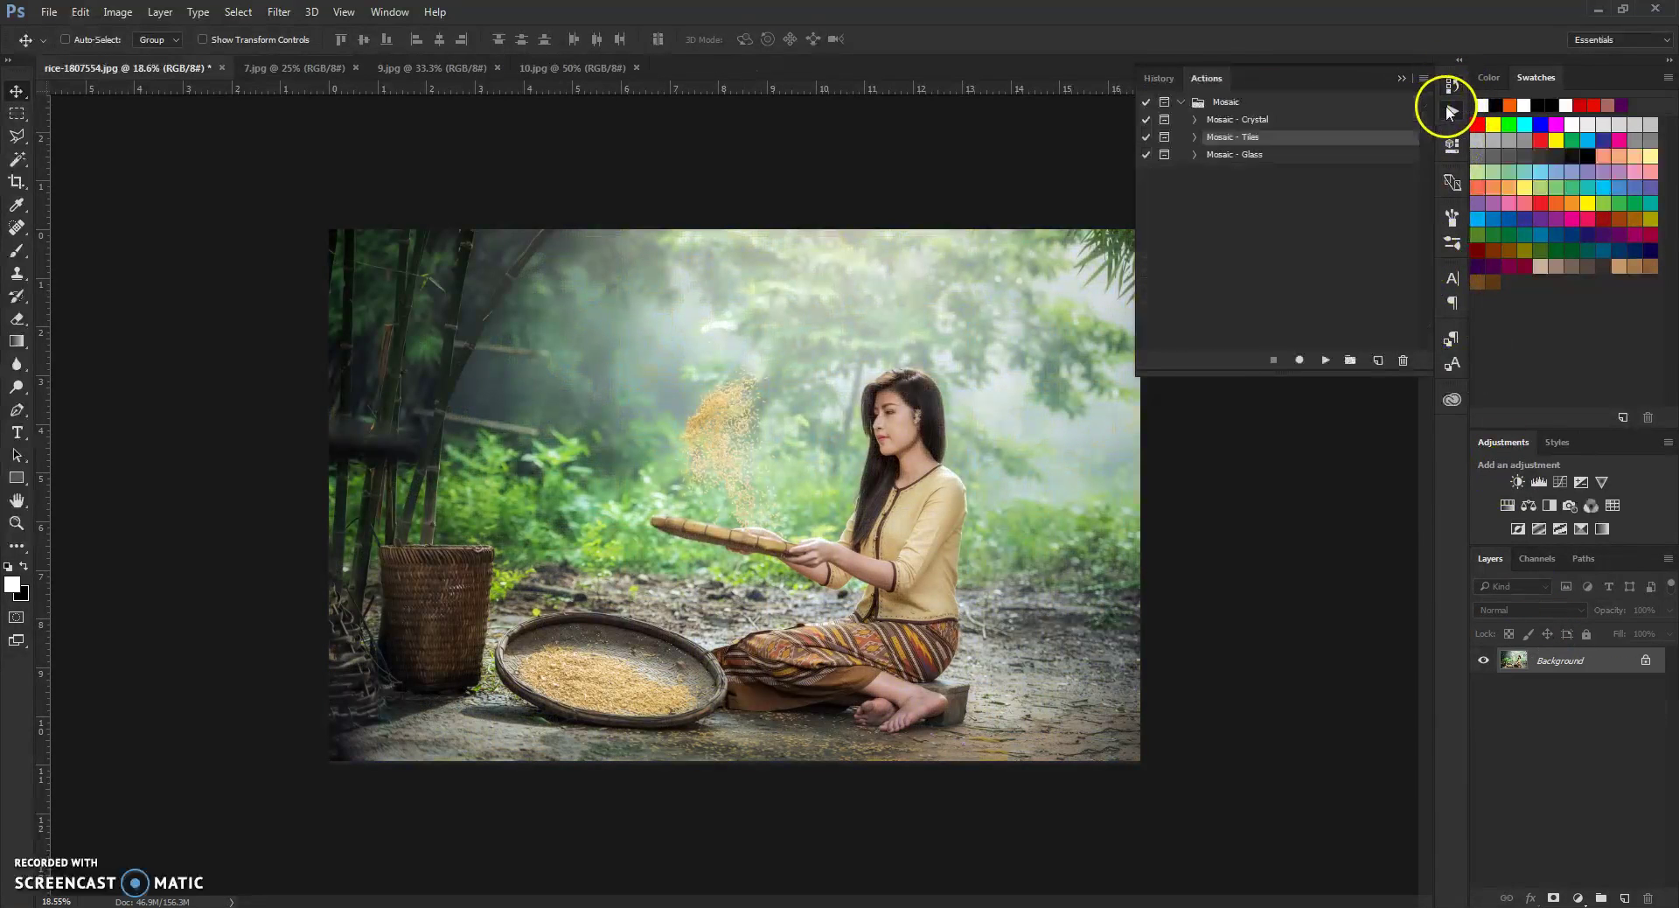
pyautogui.click(1276, 155)
pyautogui.click(1326, 362)
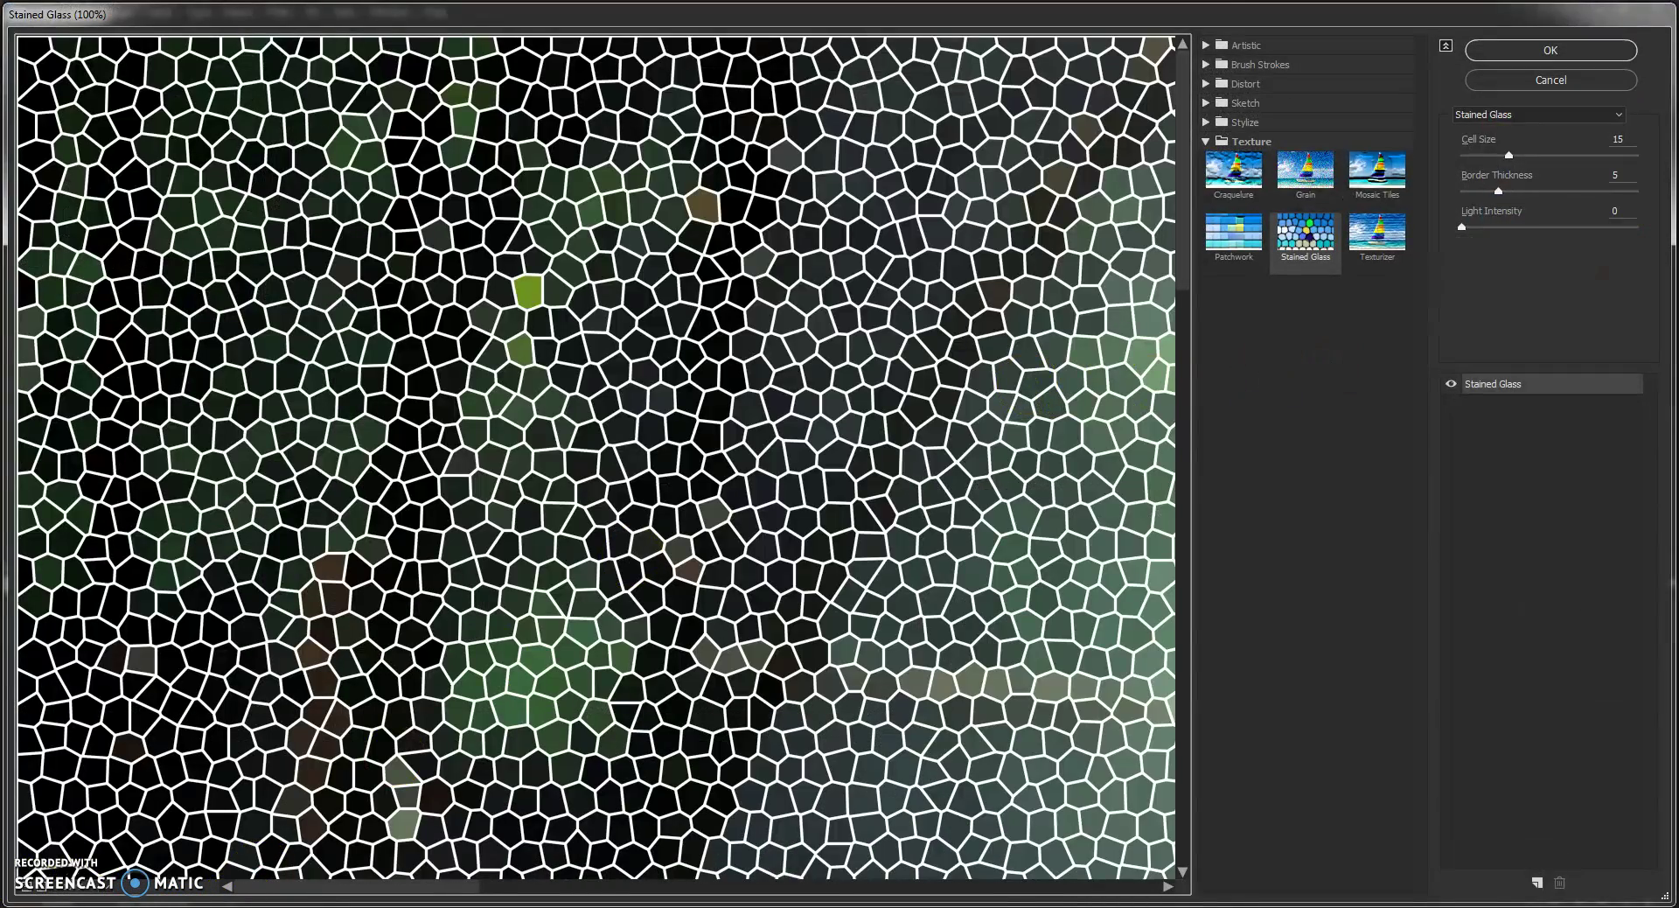
# Zoom the Filter Gallery preview out to 25% and set Stained Glass Cell Size to 7
pyautogui.click(25, 889)
pyautogui.click(25, 889)
pyautogui.click(25, 888)
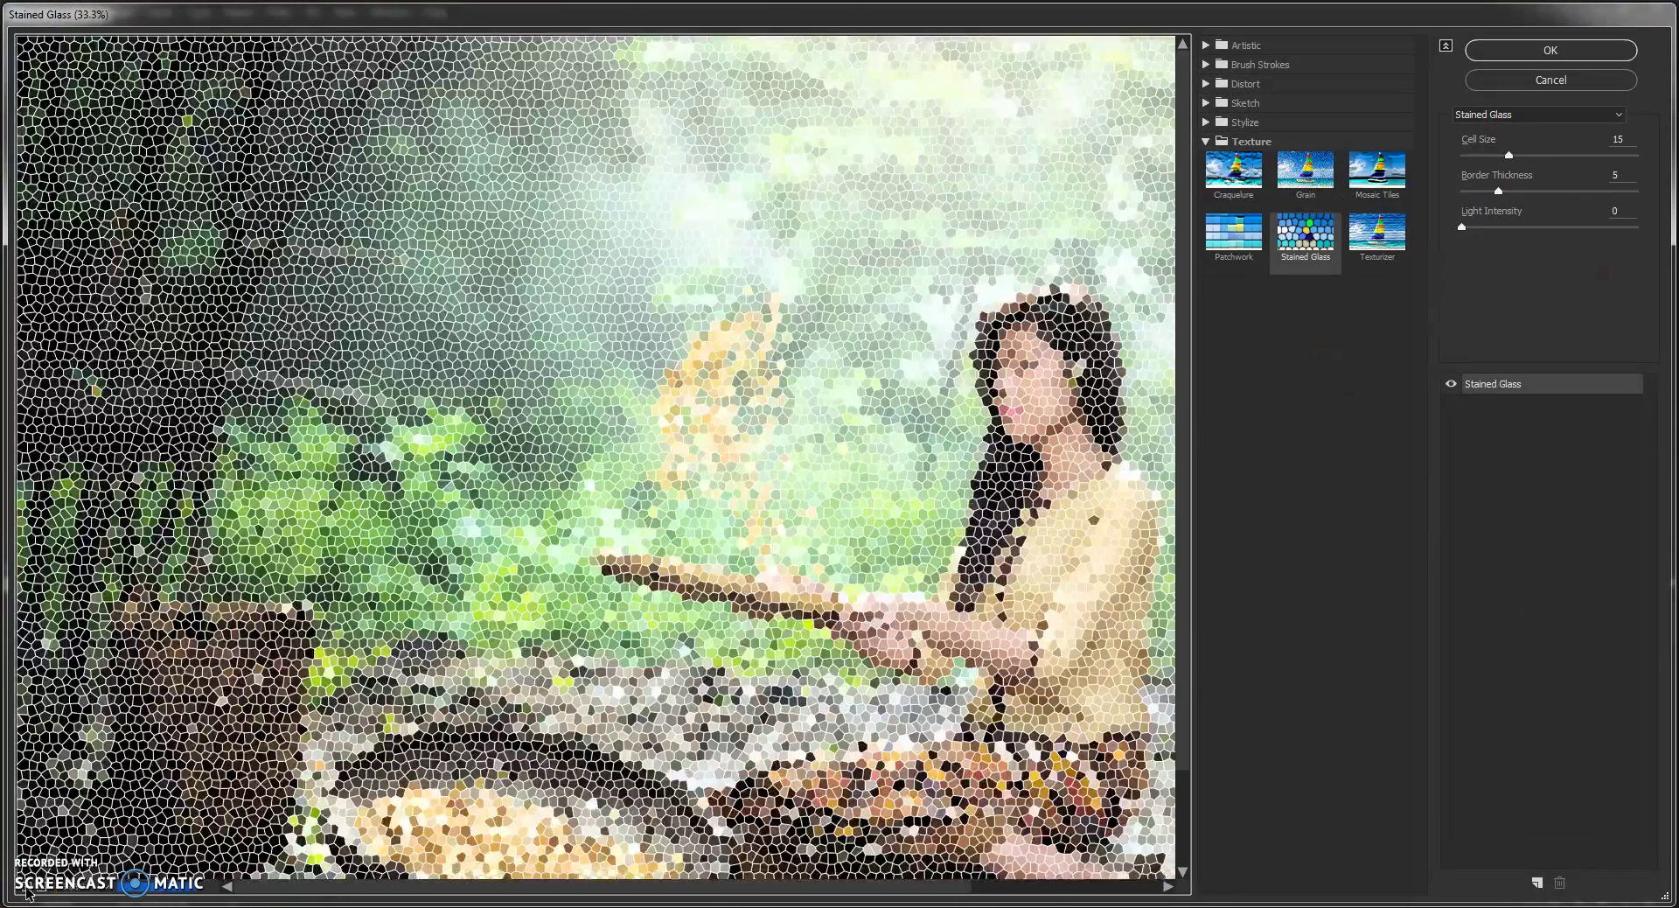
pyautogui.click(25, 888)
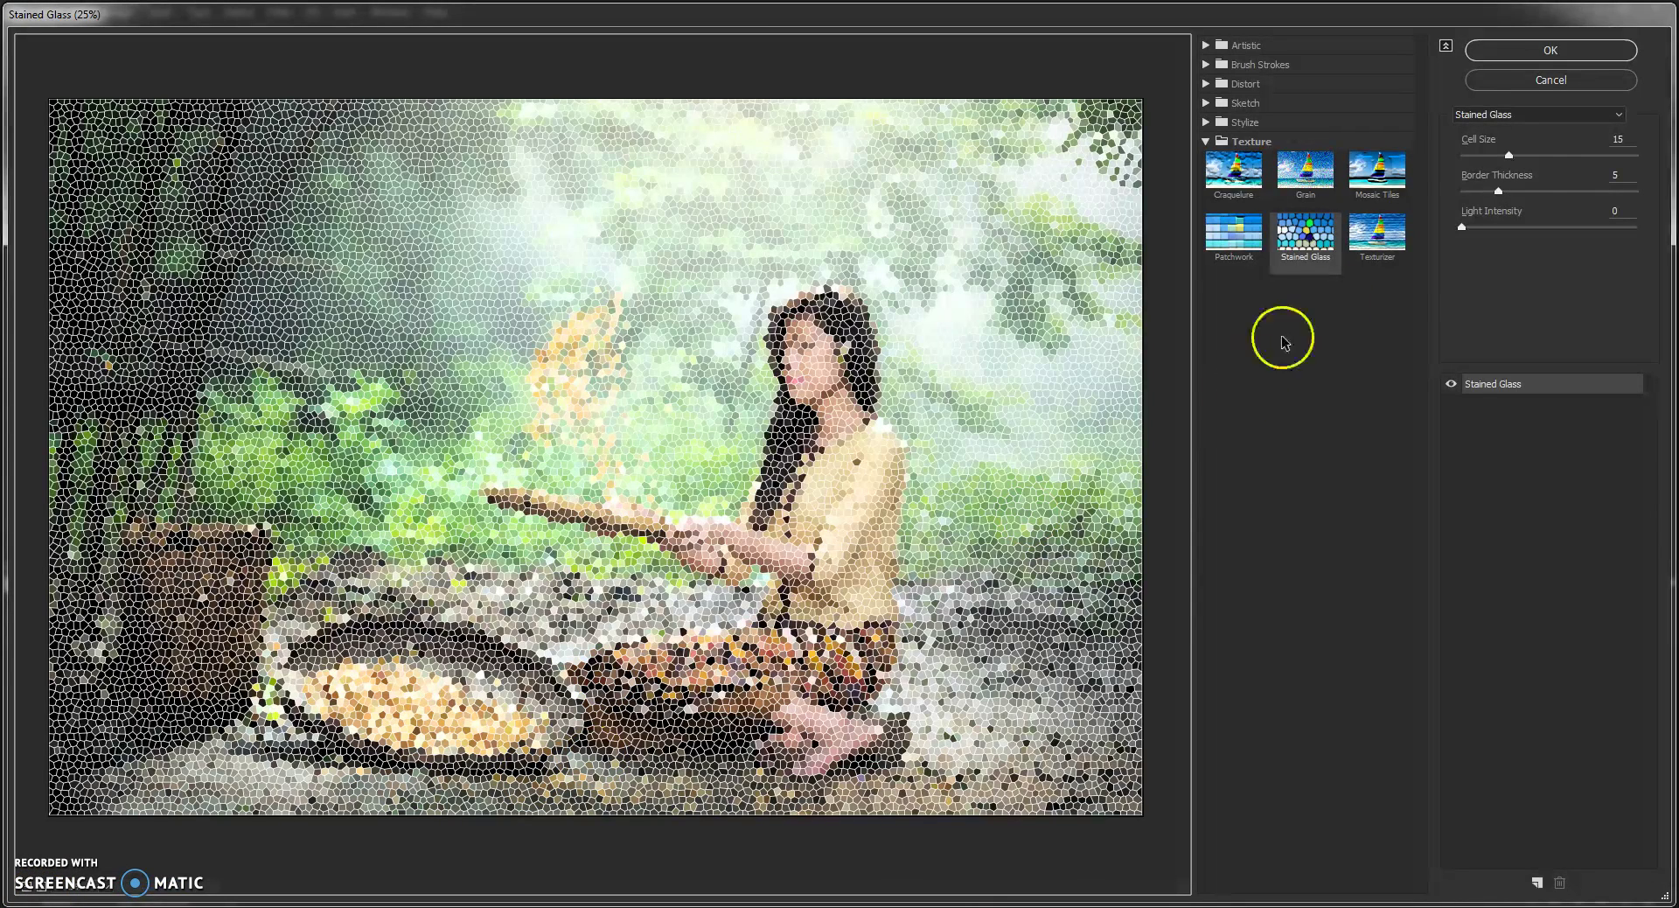
pyautogui.moveTo(1509, 154); pyautogui.dragTo(1497, 155)
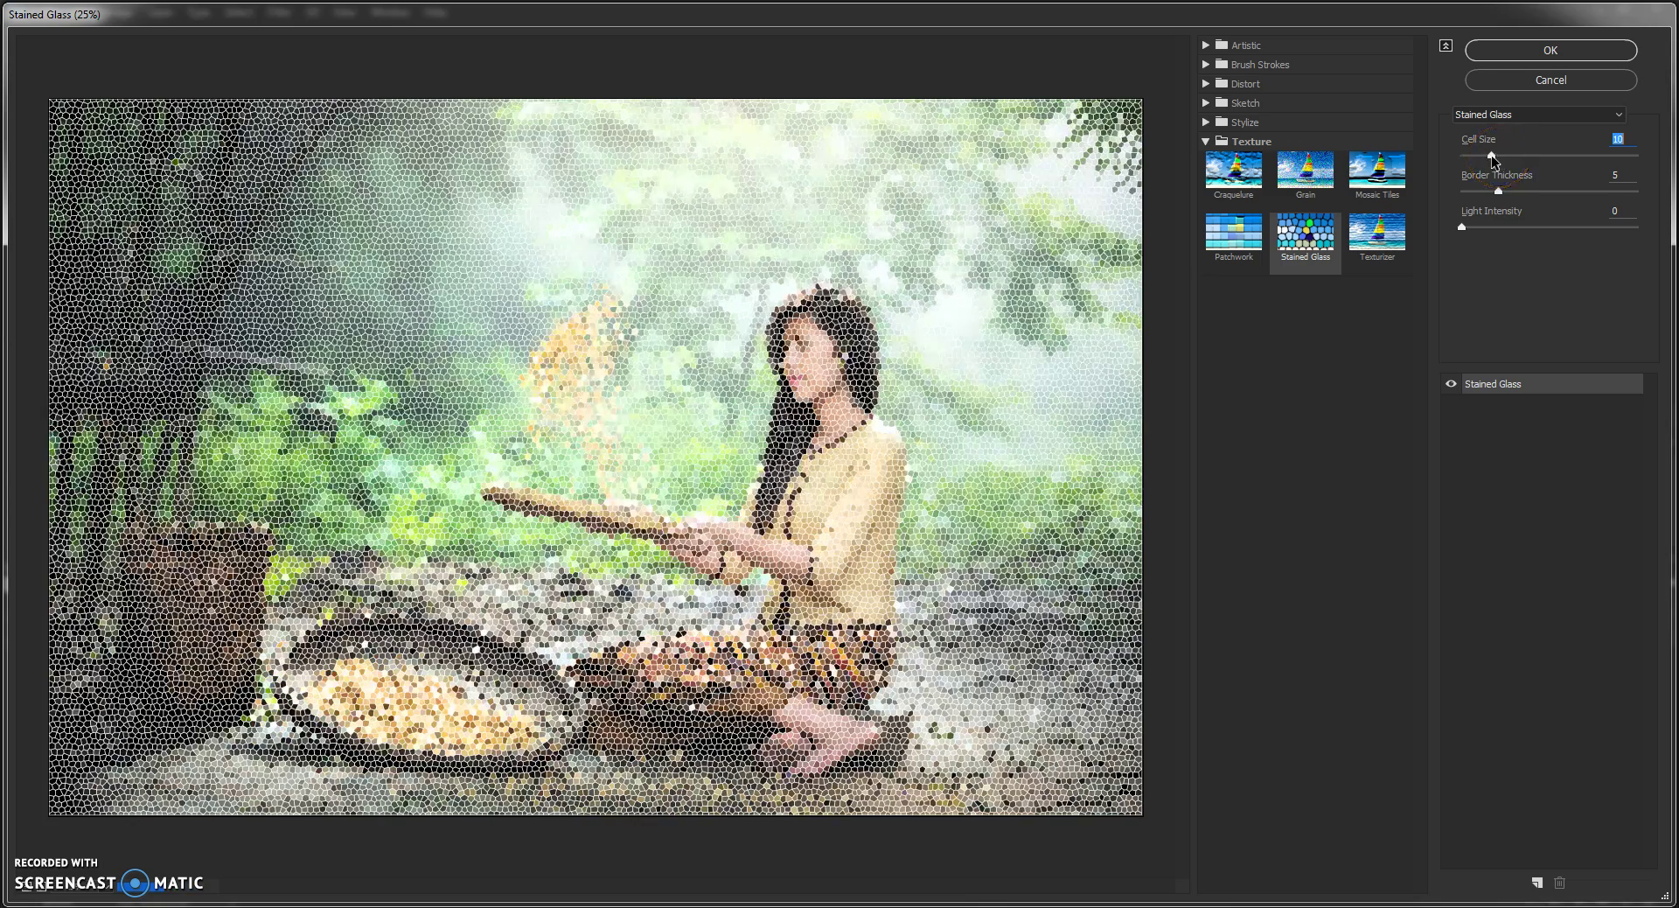
pyautogui.moveTo(1490, 155); pyautogui.dragTo(1483, 155)
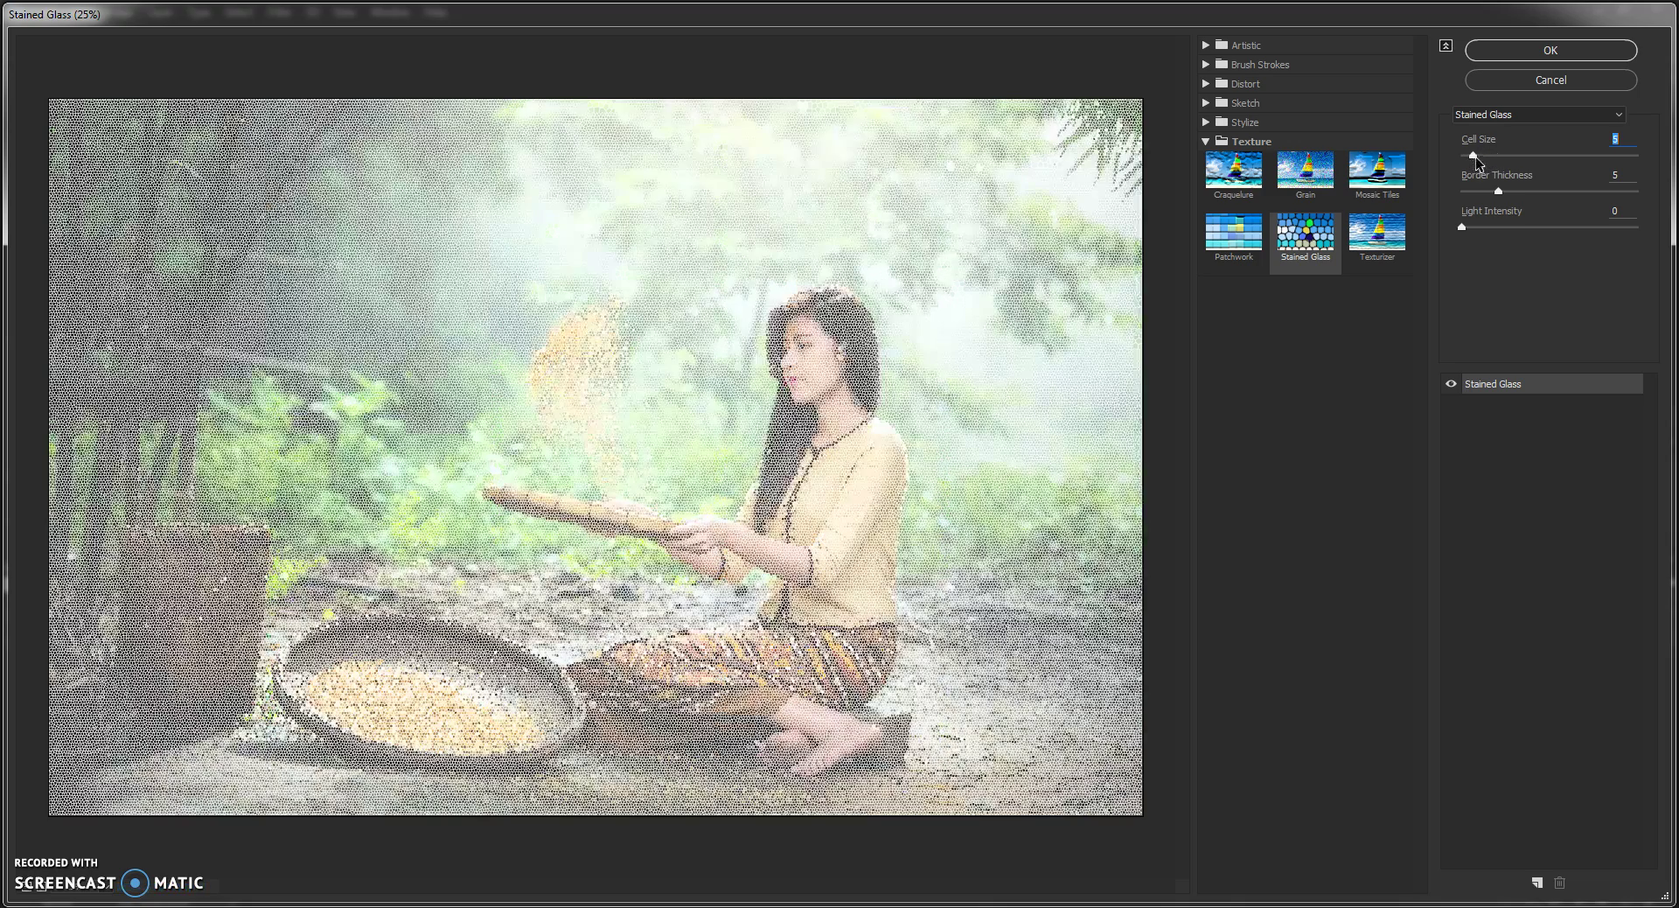
pyautogui.moveTo(1488, 155); pyautogui.dragTo(1489, 156)
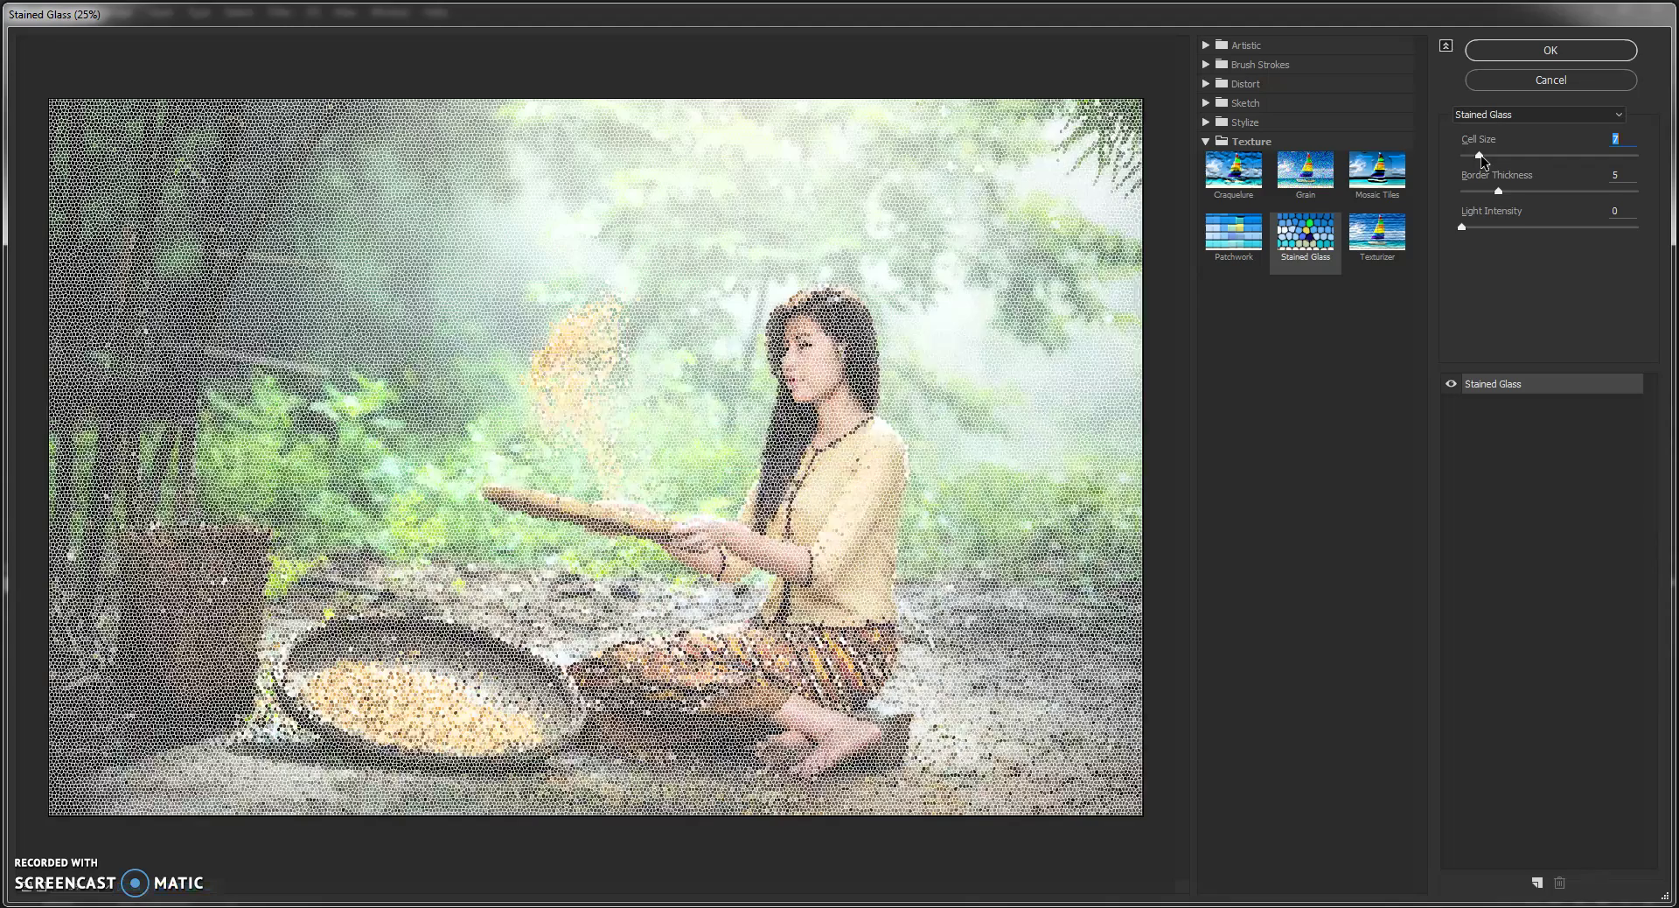
# Thin the Stained Glass Border Thickness to 2 and apply the filter
pyautogui.click(1500, 189)
pyautogui.moveTo(1499, 190)
pyautogui.mouseDown()
pyautogui.moveTo(1586, 184)
pyautogui.moveTo(1466, 191)
pyautogui.mouseUp()
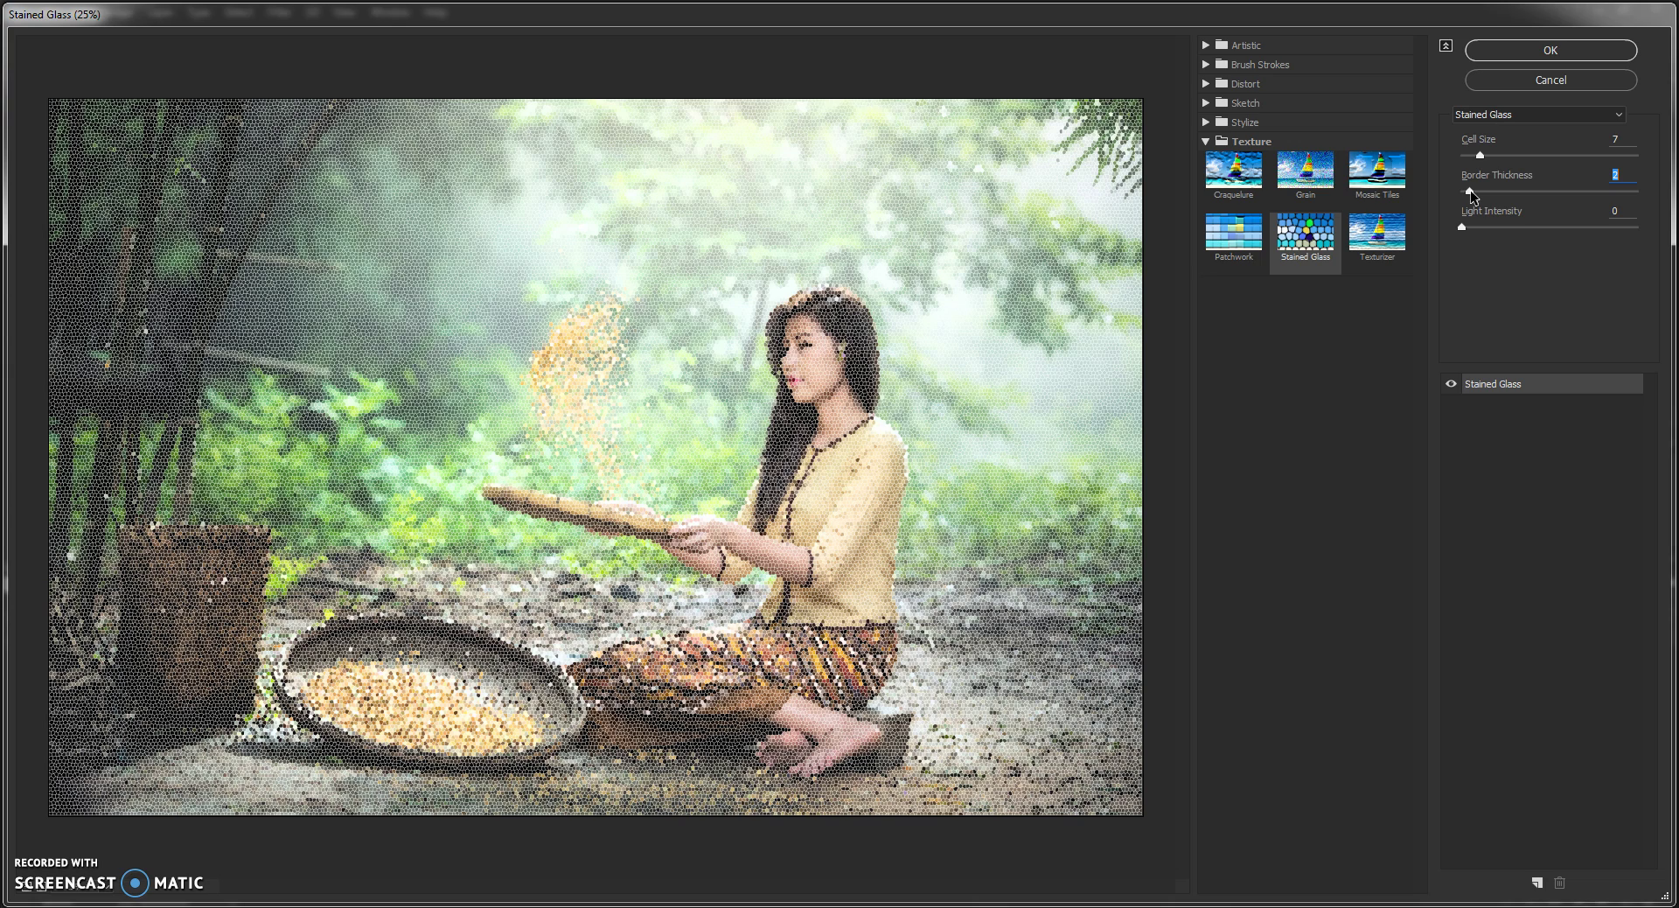
pyautogui.moveTo(1472, 195); pyautogui.dragTo(1470, 195)
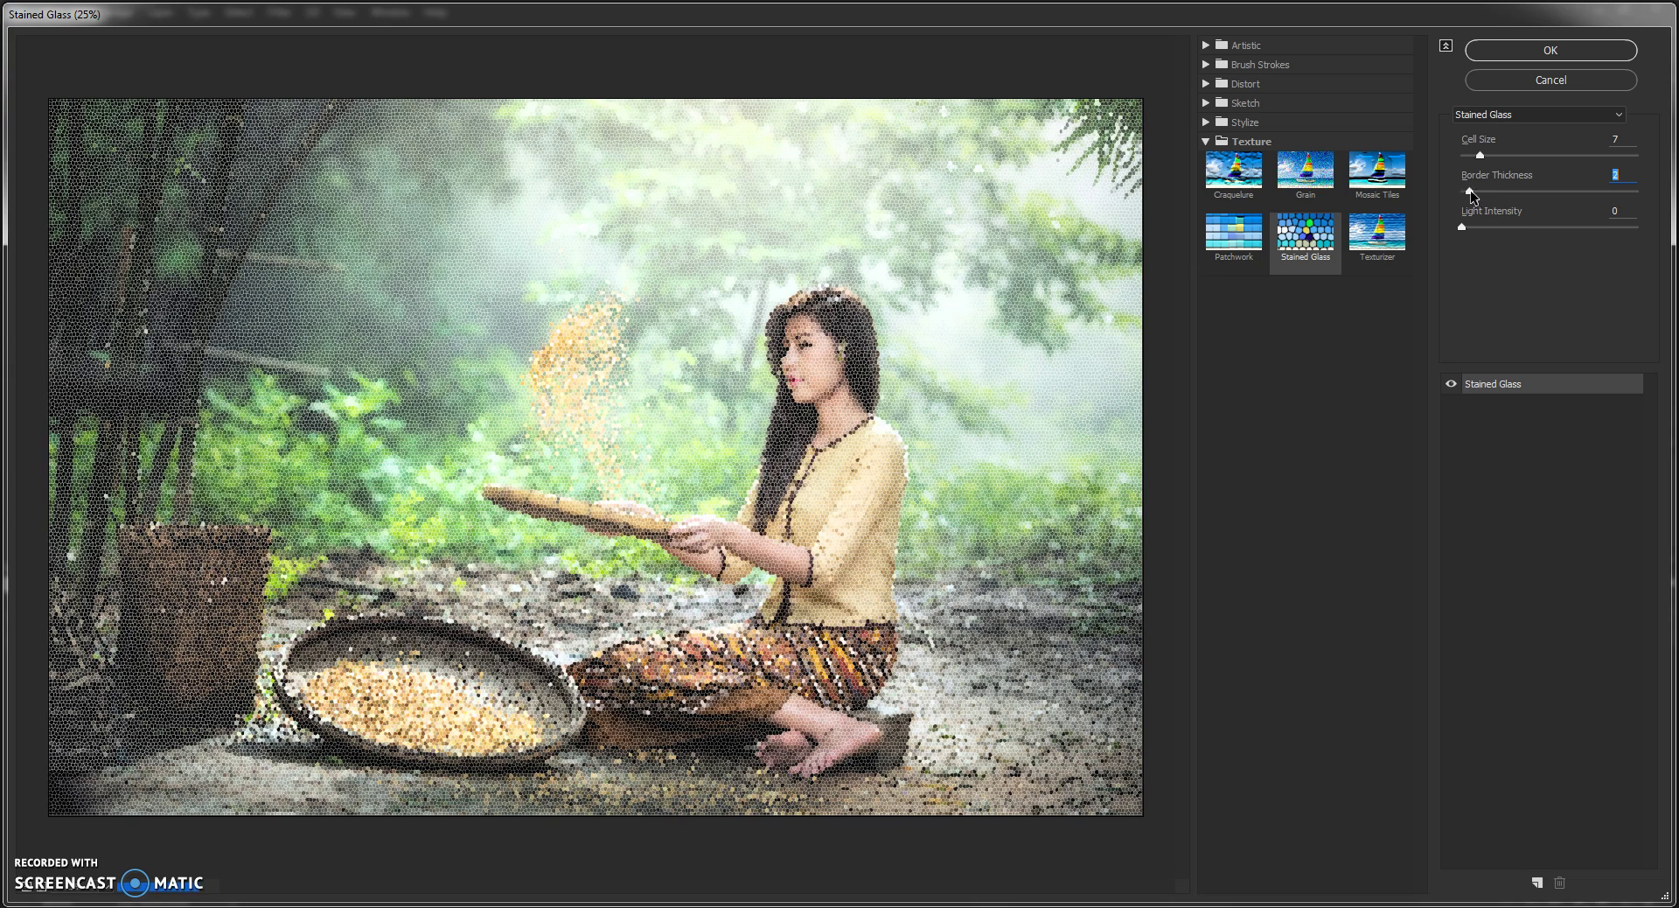
pyautogui.moveTo(1471, 195); pyautogui.dragTo(1470, 193)
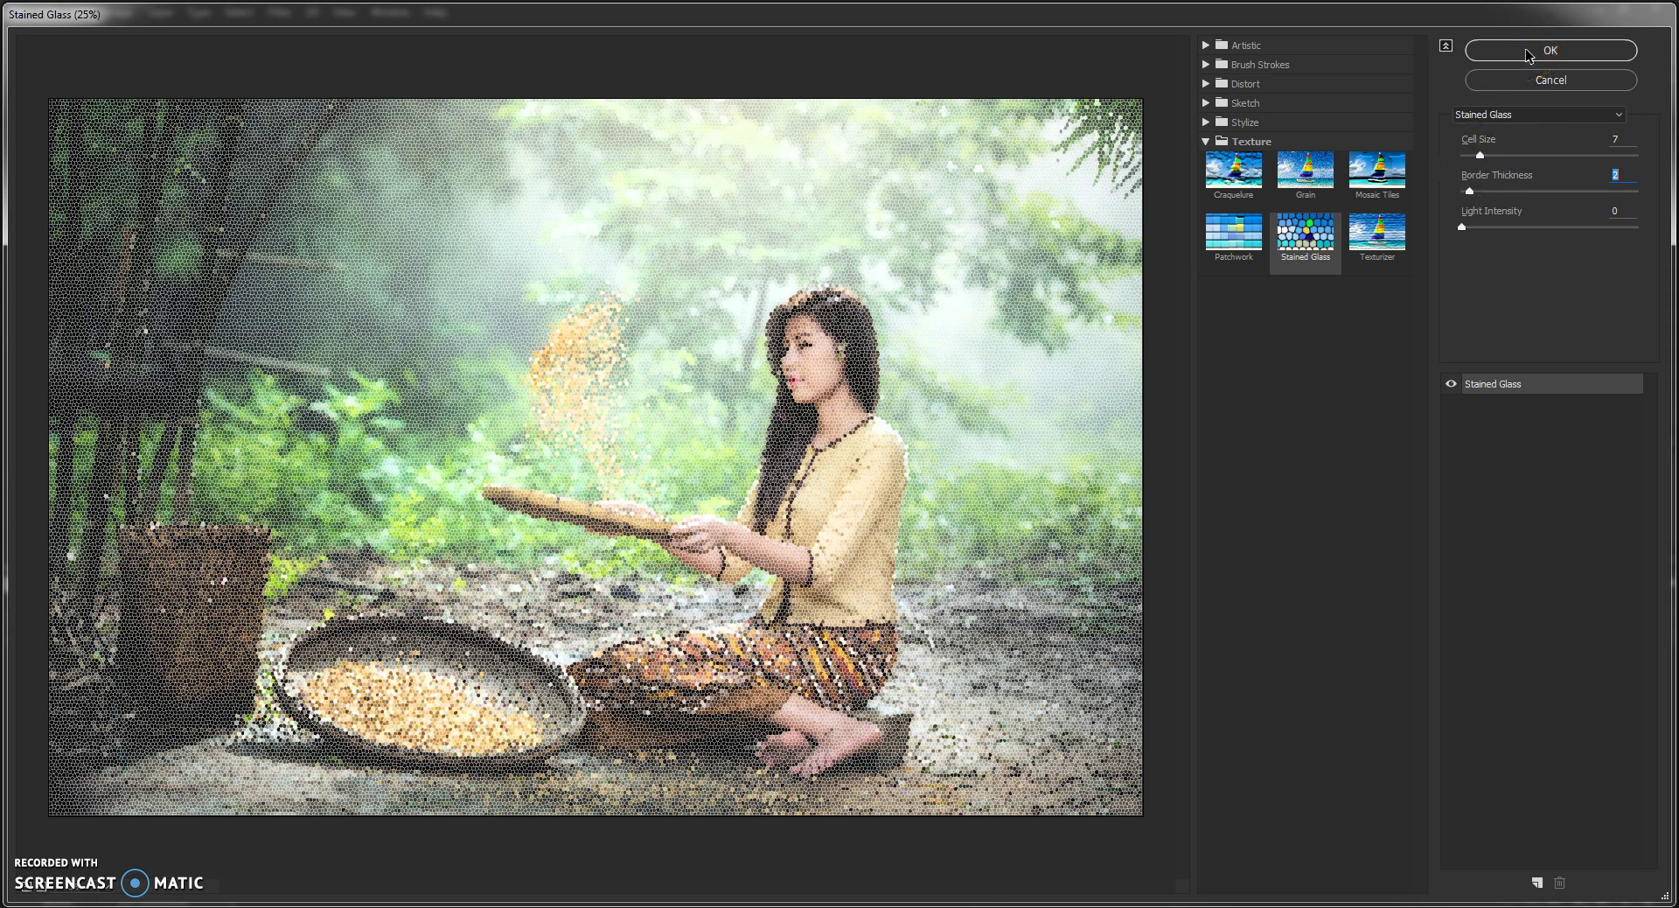
pyautogui.click(1464, 183)
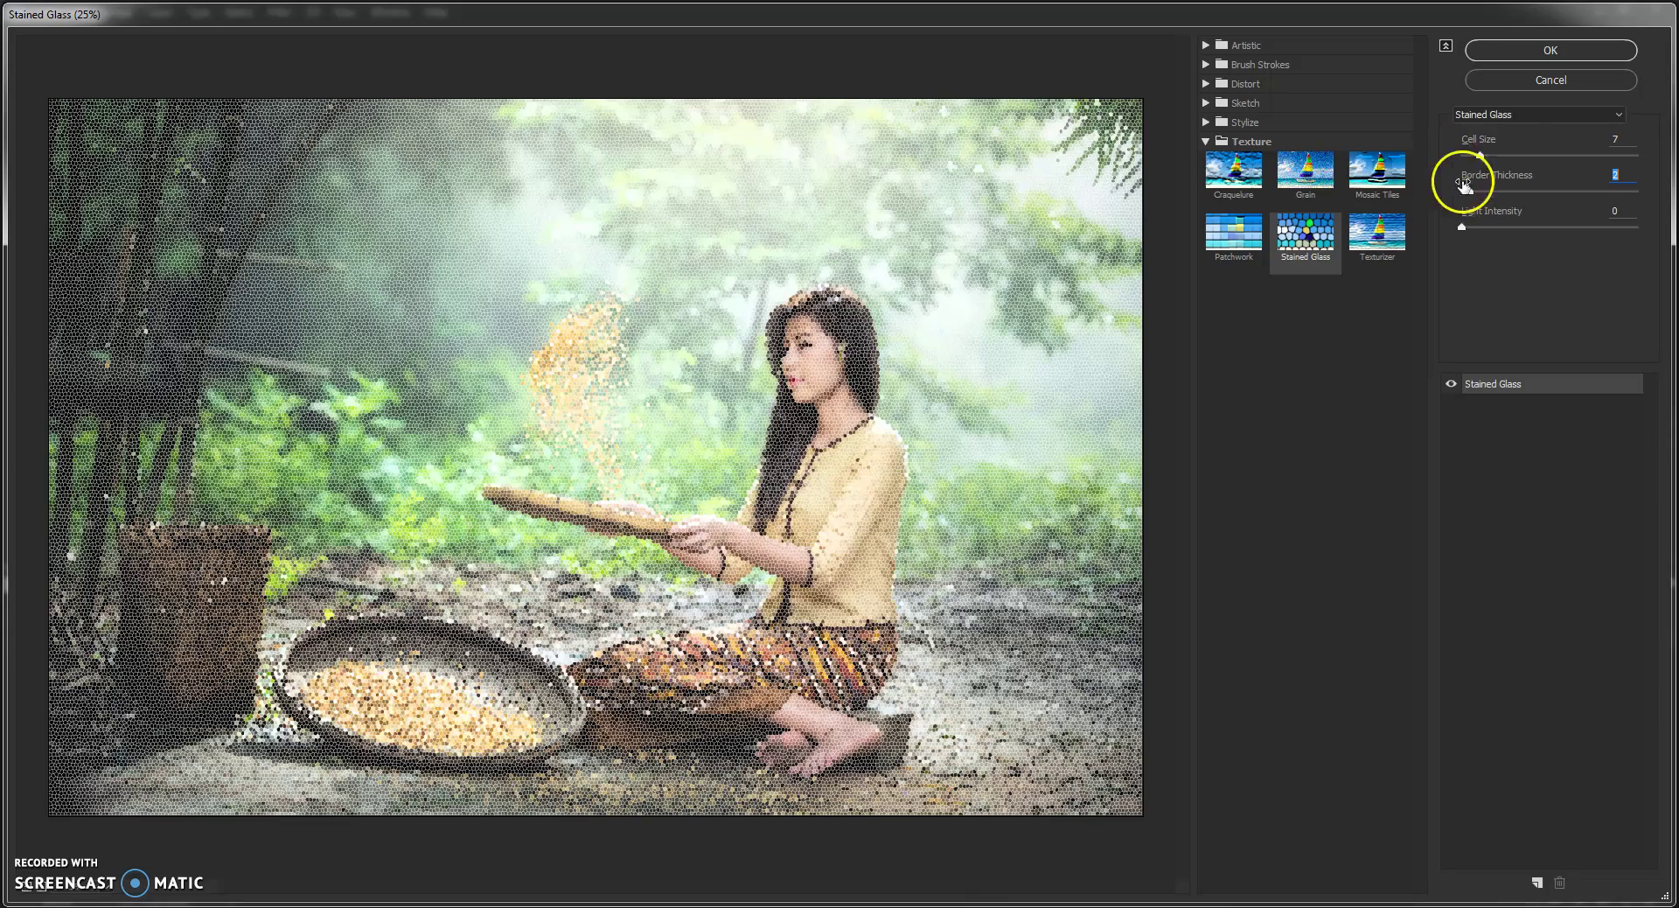
pyautogui.click(1526, 50)
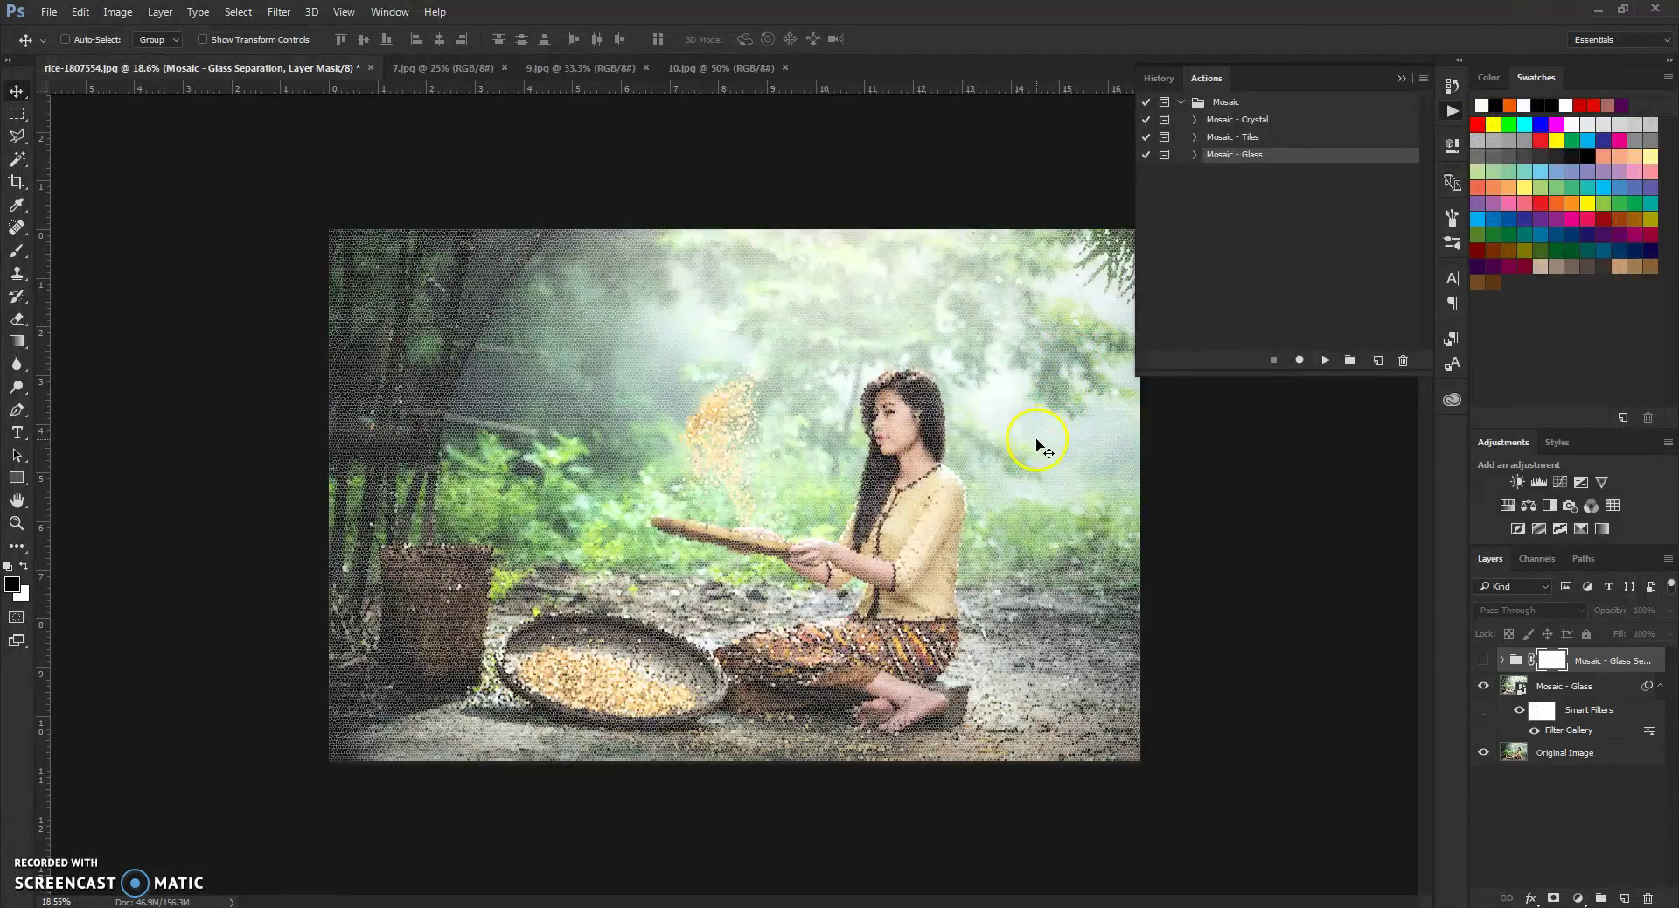
pyautogui.scroll(6, 1025, 444)
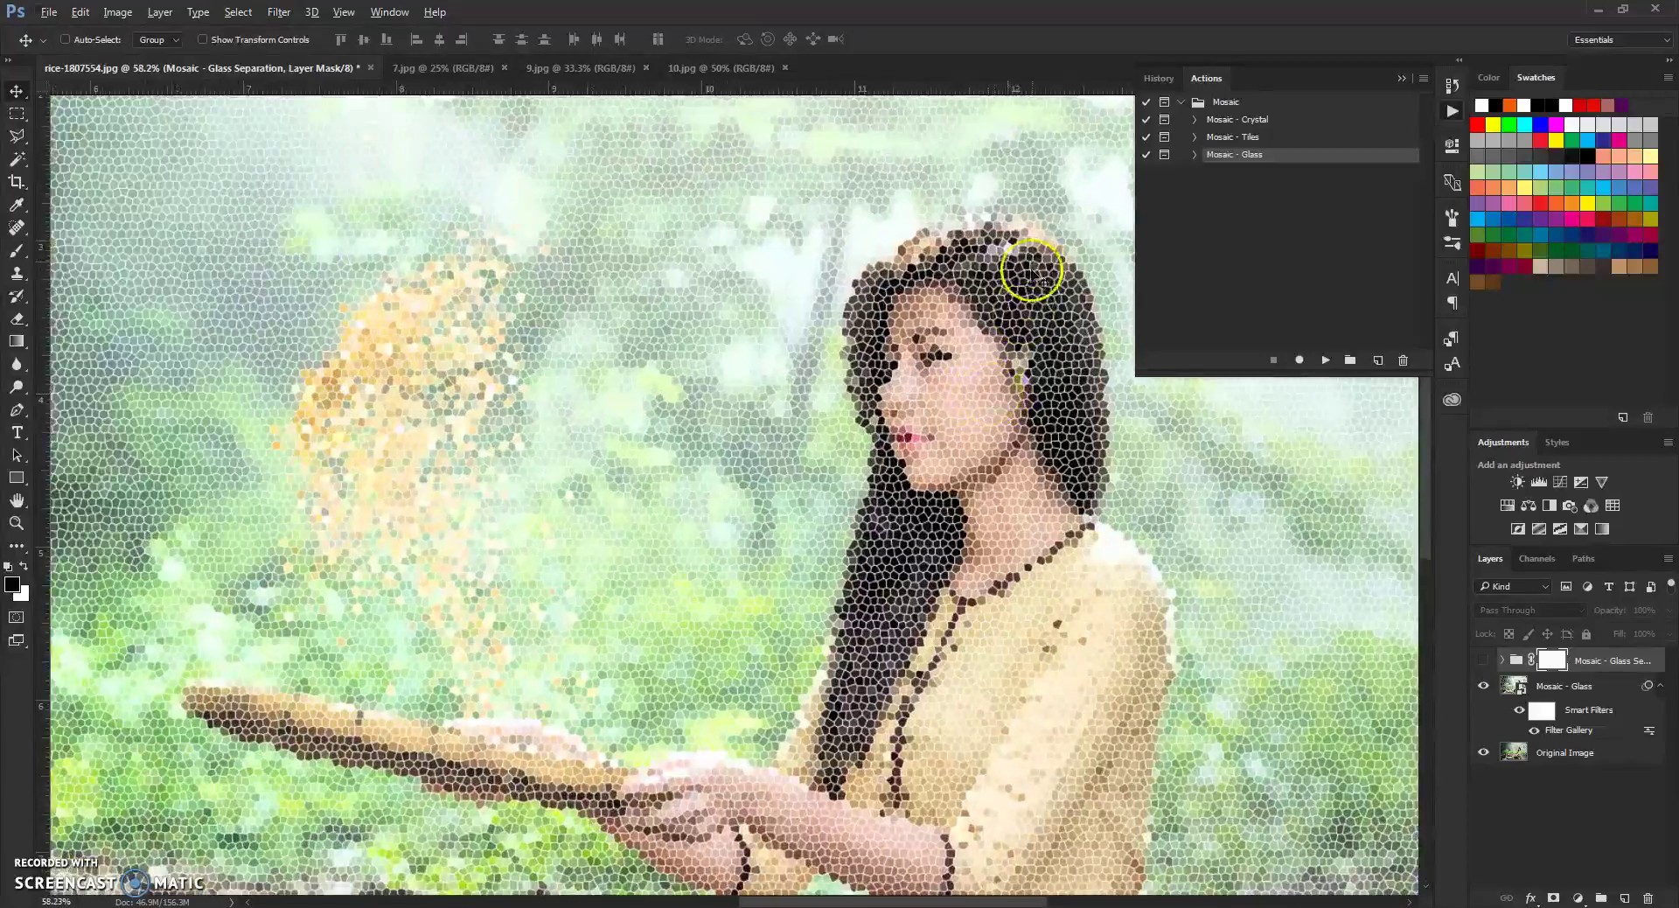
pyautogui.scroll(6, 902, 354)
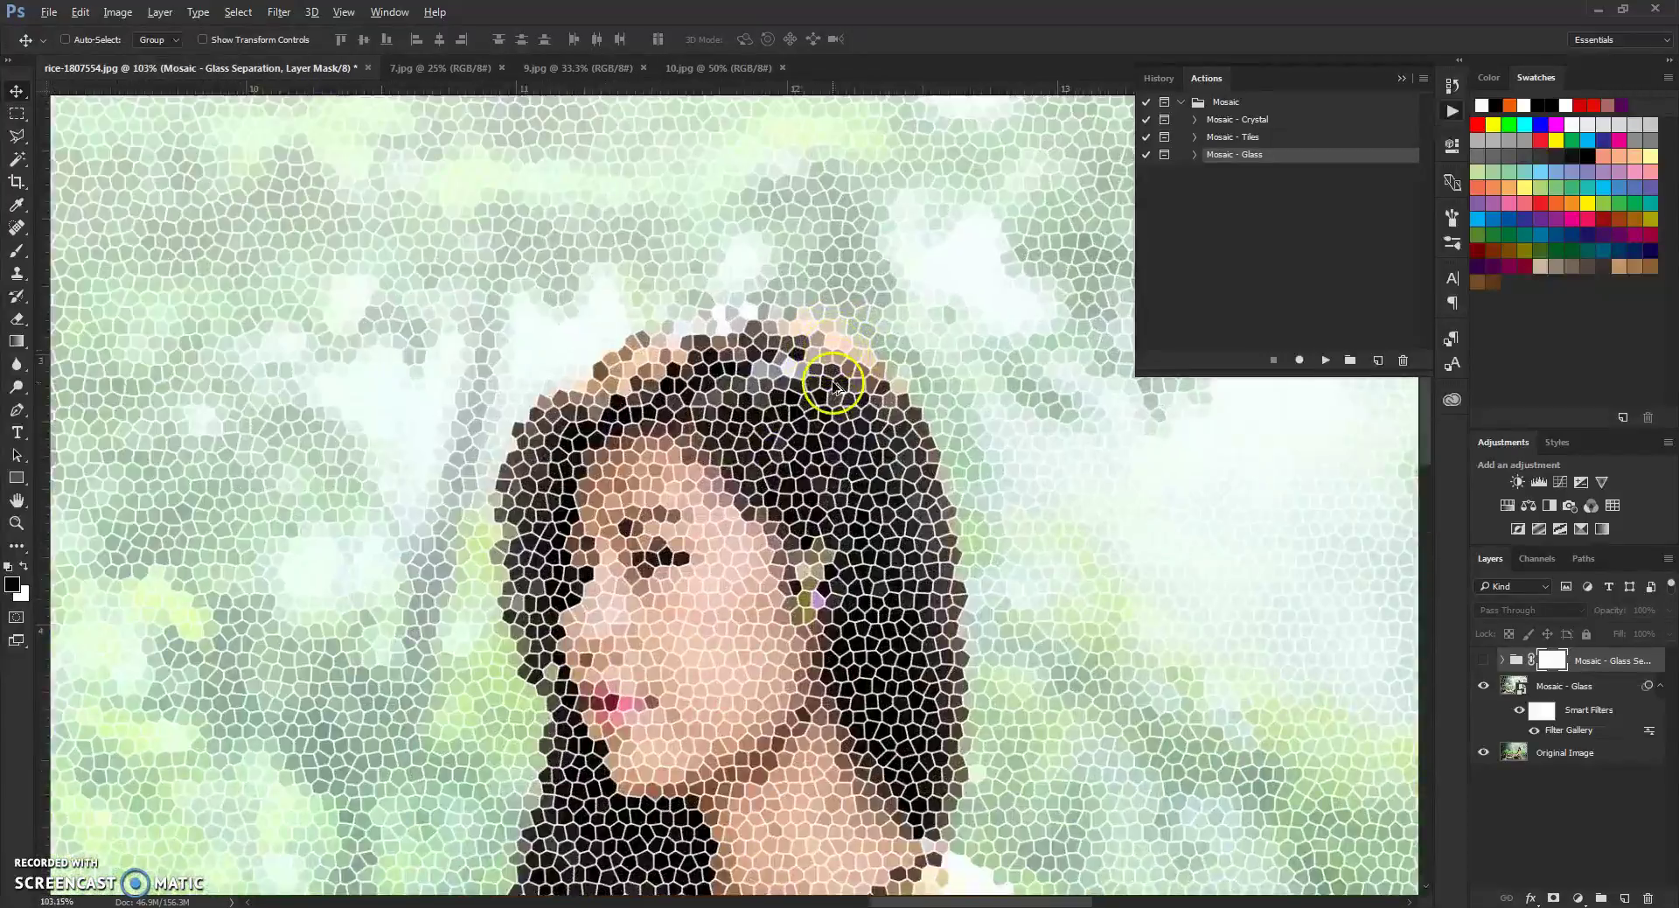
pyautogui.scroll(-10, 833, 387)
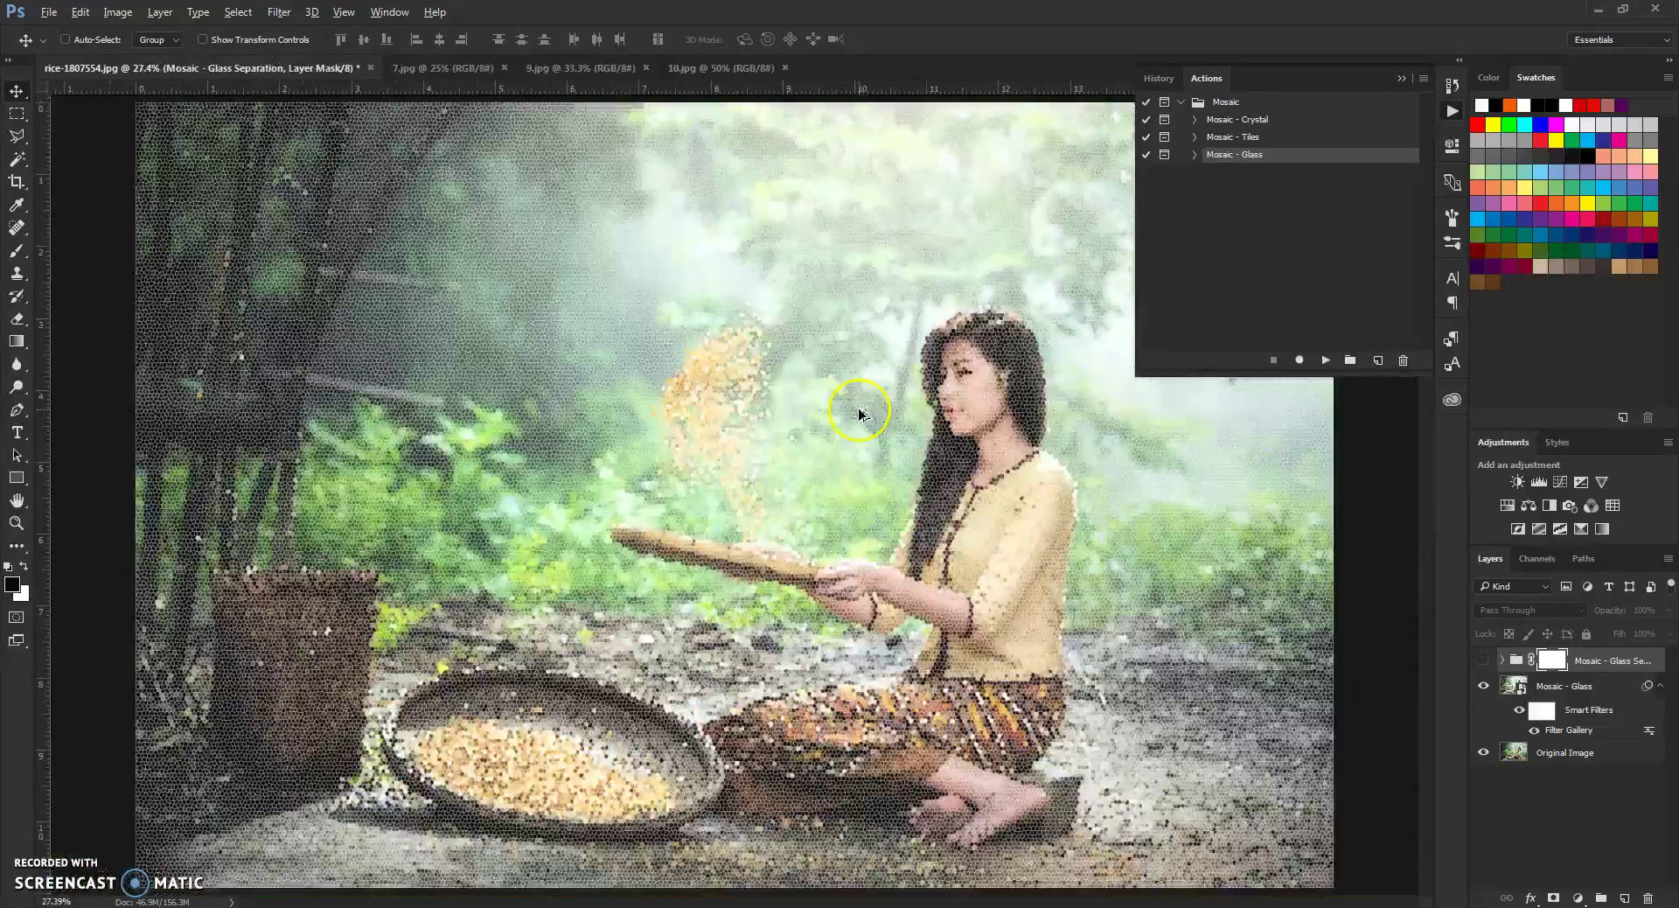
pyautogui.scroll(8, 863, 420)
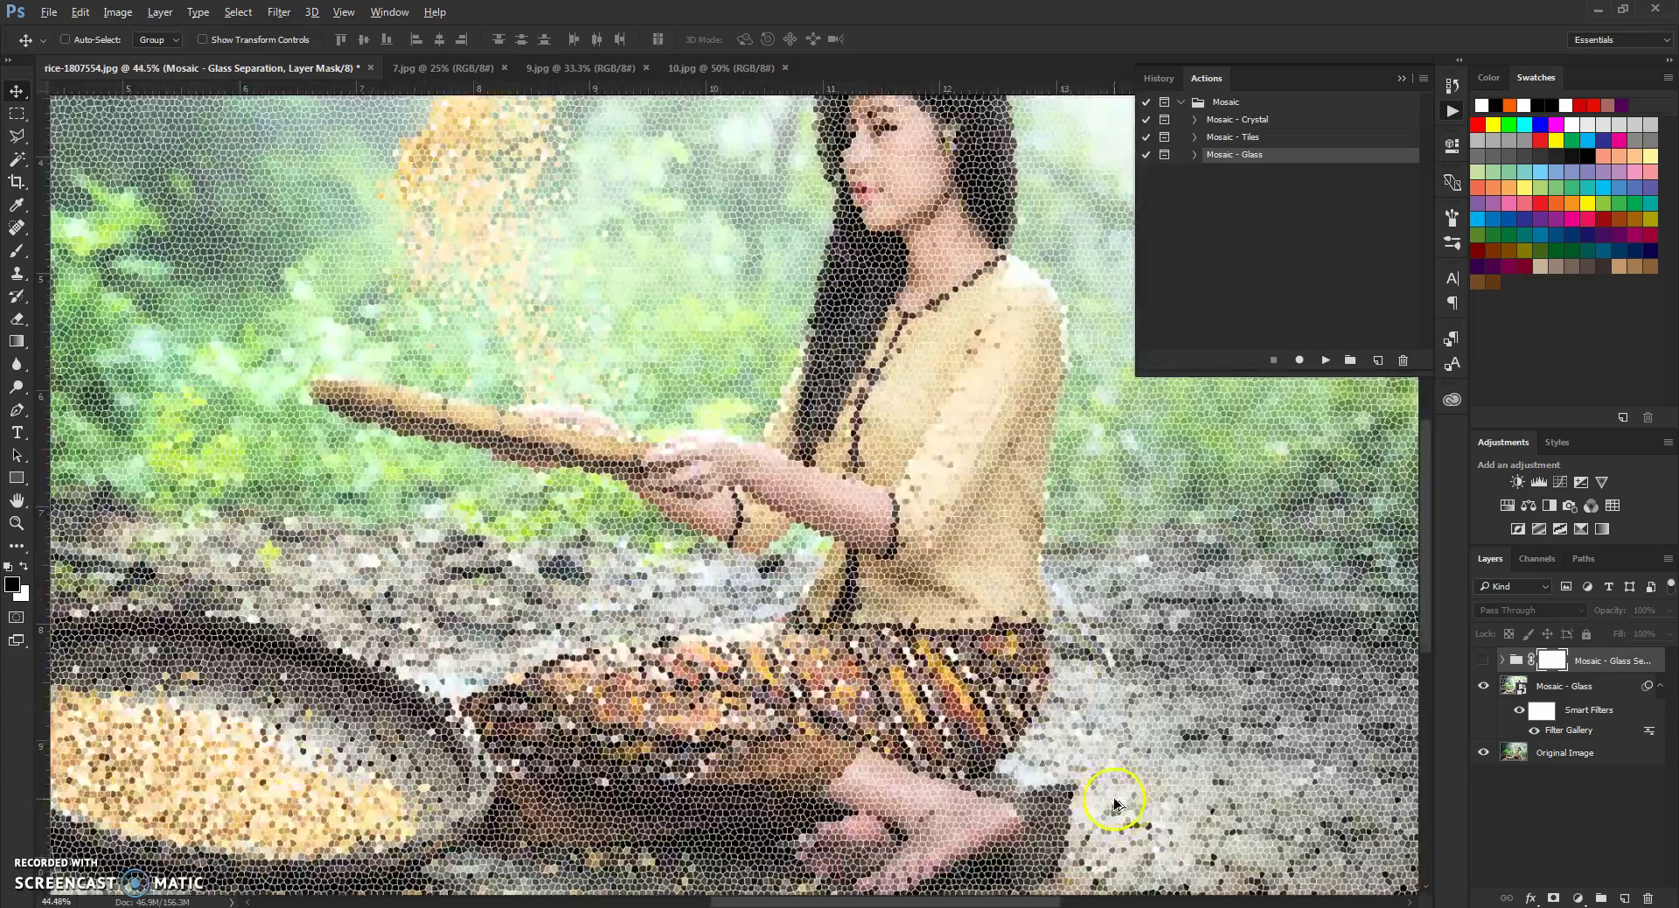
pyautogui.scroll(-4, 1083, 449)
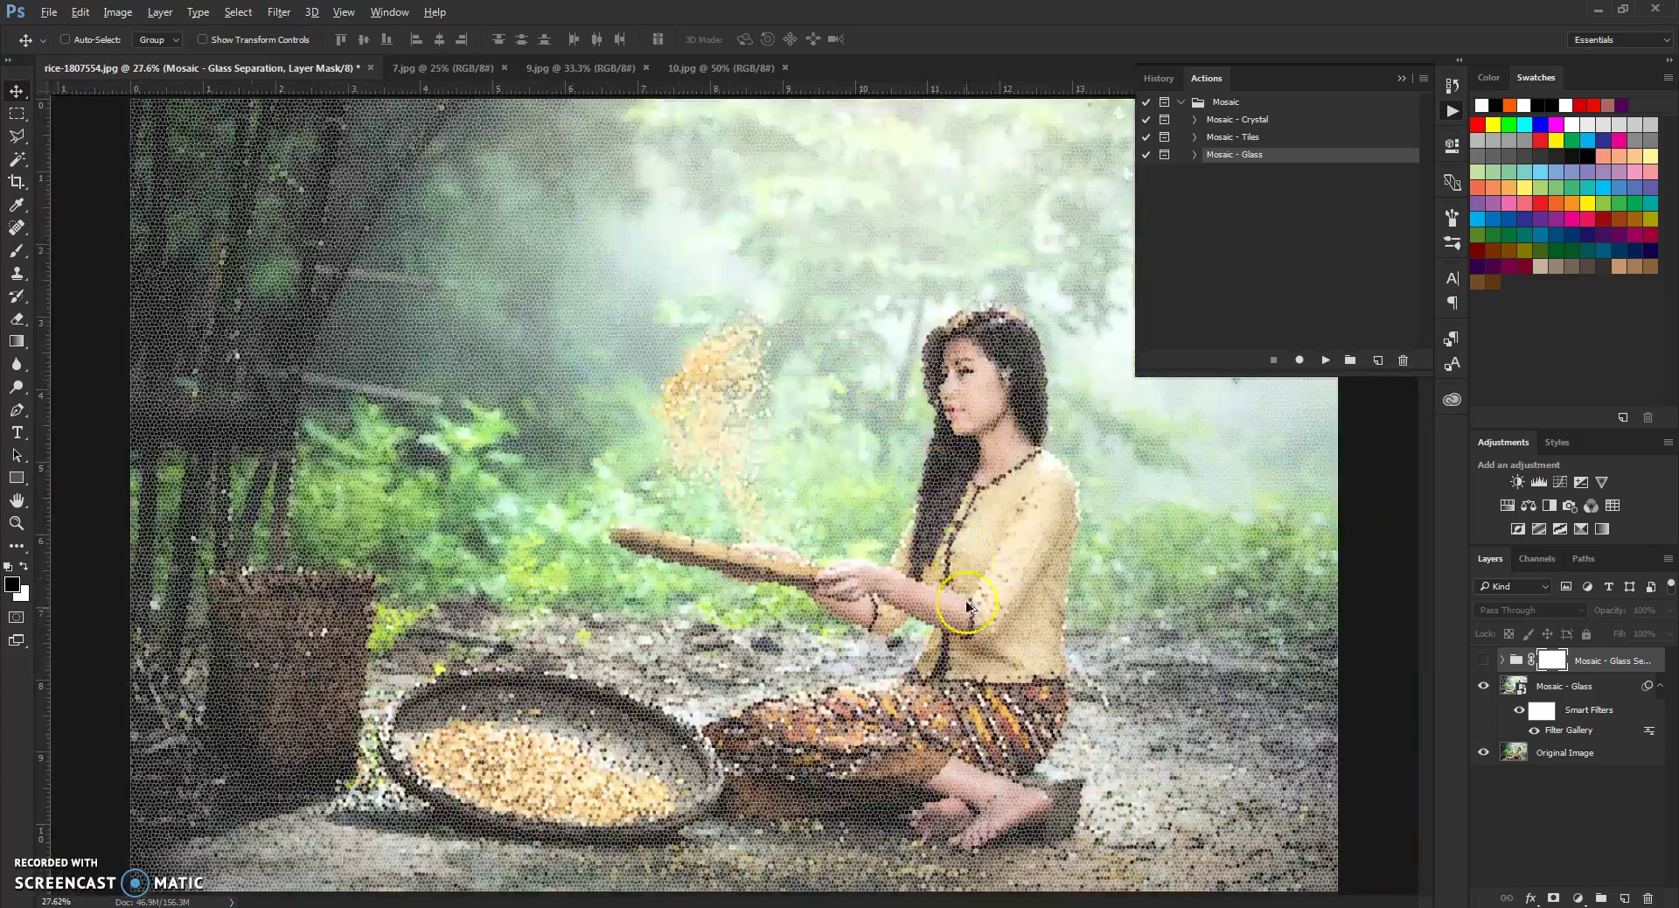
pyautogui.click(1482, 661)
pyautogui.click(1483, 662)
pyautogui.scroll(4, 968, 665)
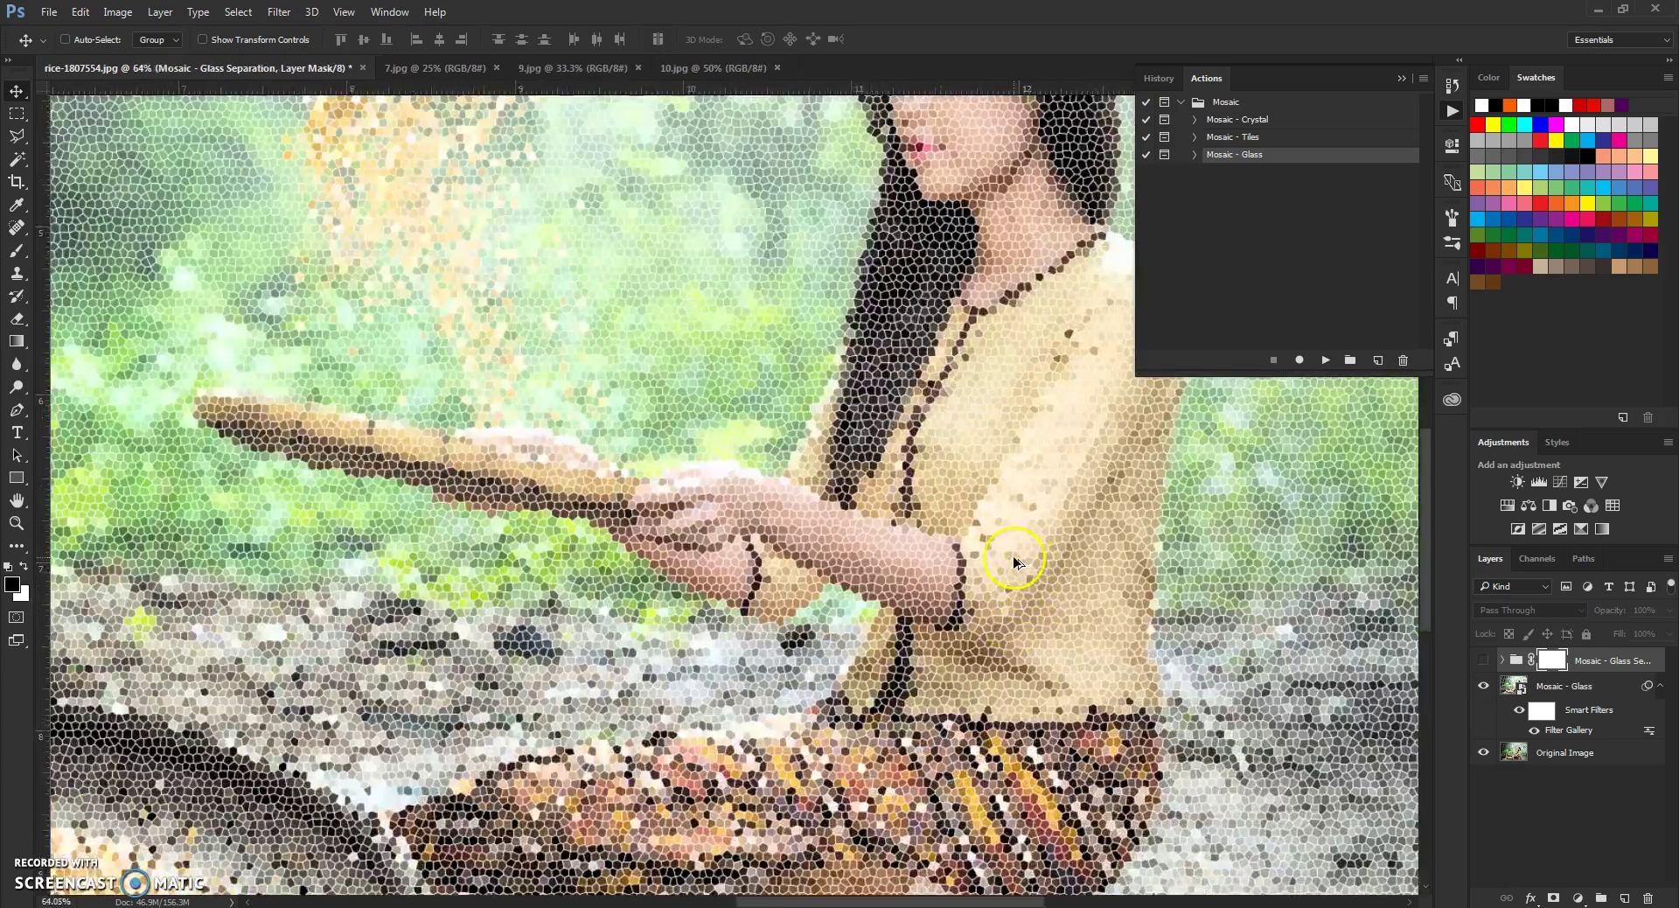
pyautogui.scroll(4, 848, 543)
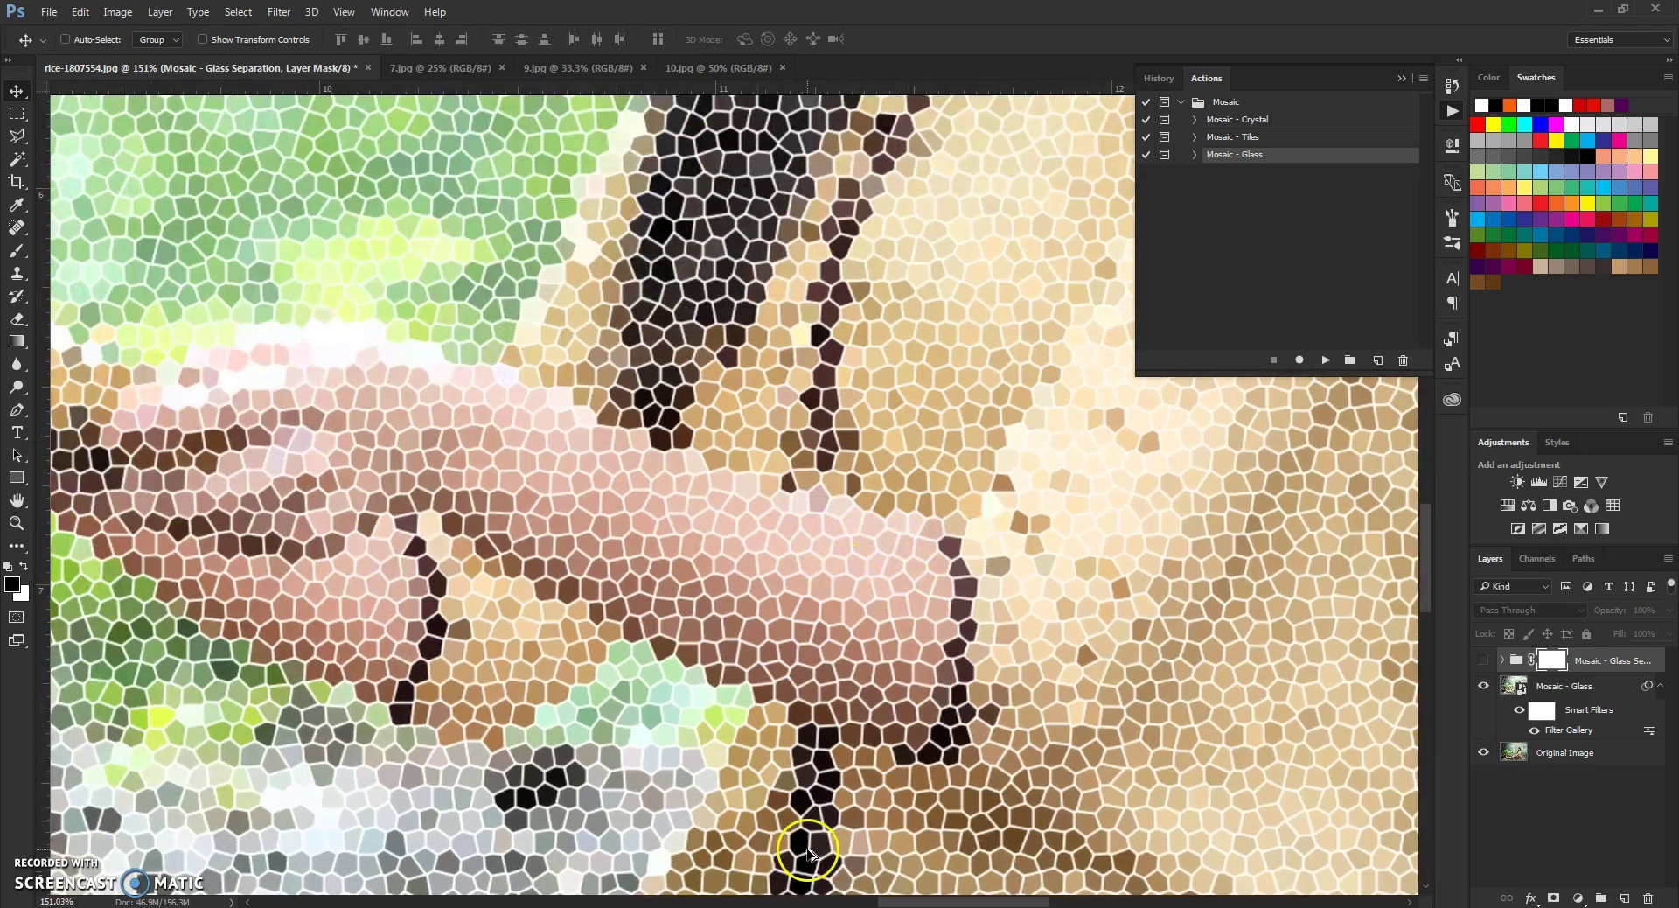
pyautogui.scroll(-4, 686, 523)
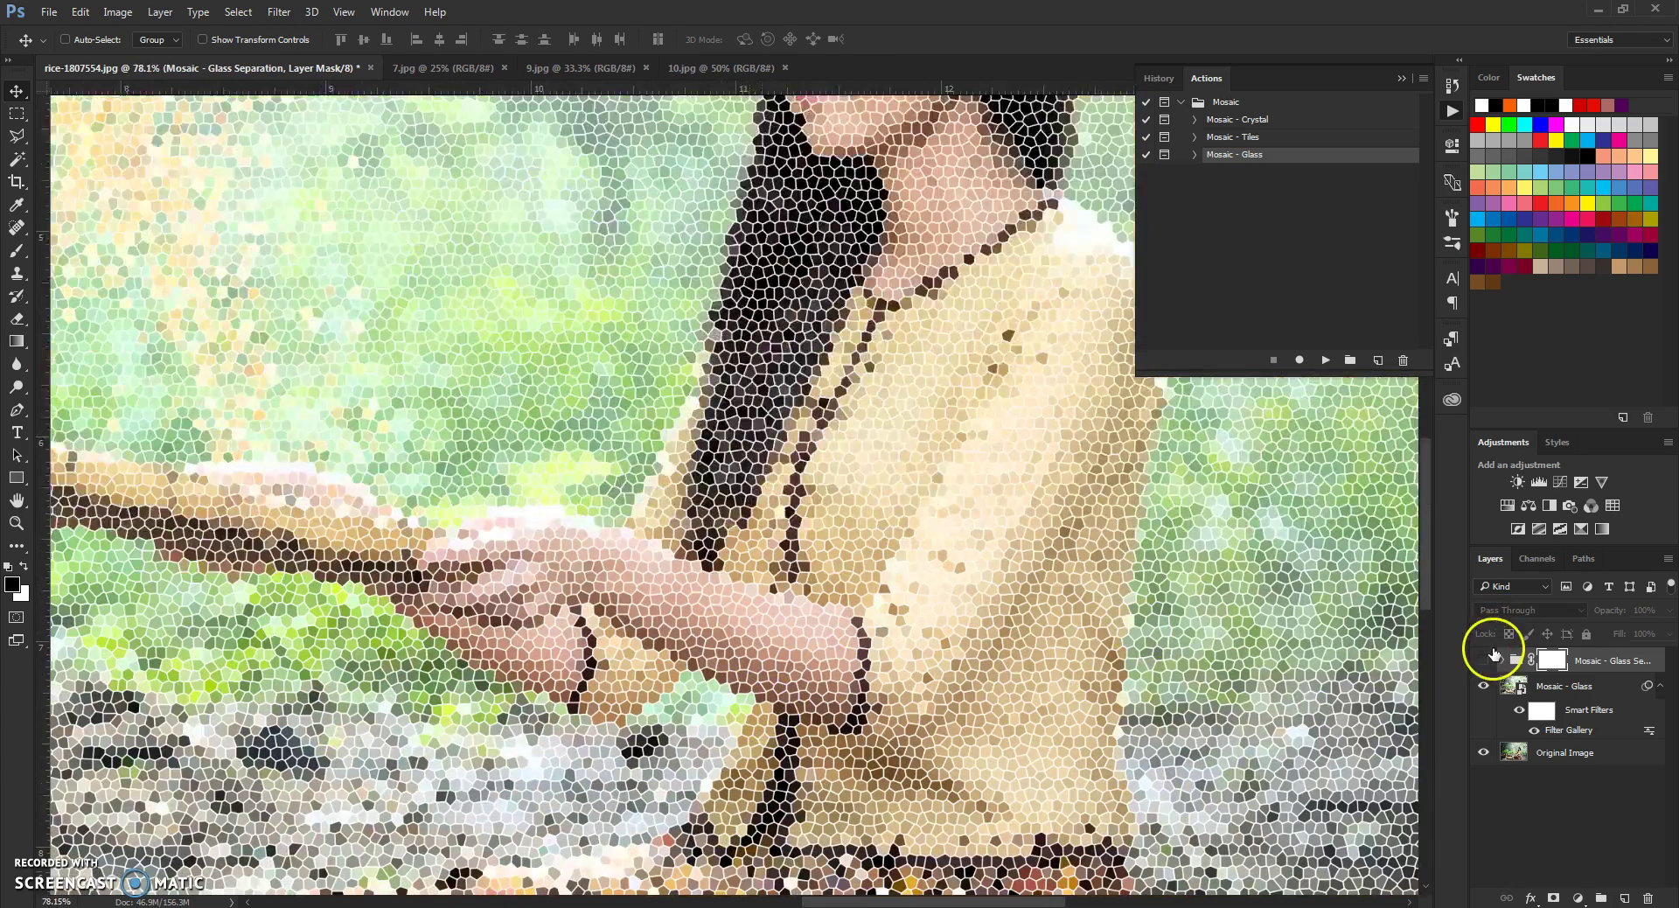
pyautogui.click(1485, 662)
pyautogui.click(1485, 662)
pyautogui.scroll(-5, 1058, 663)
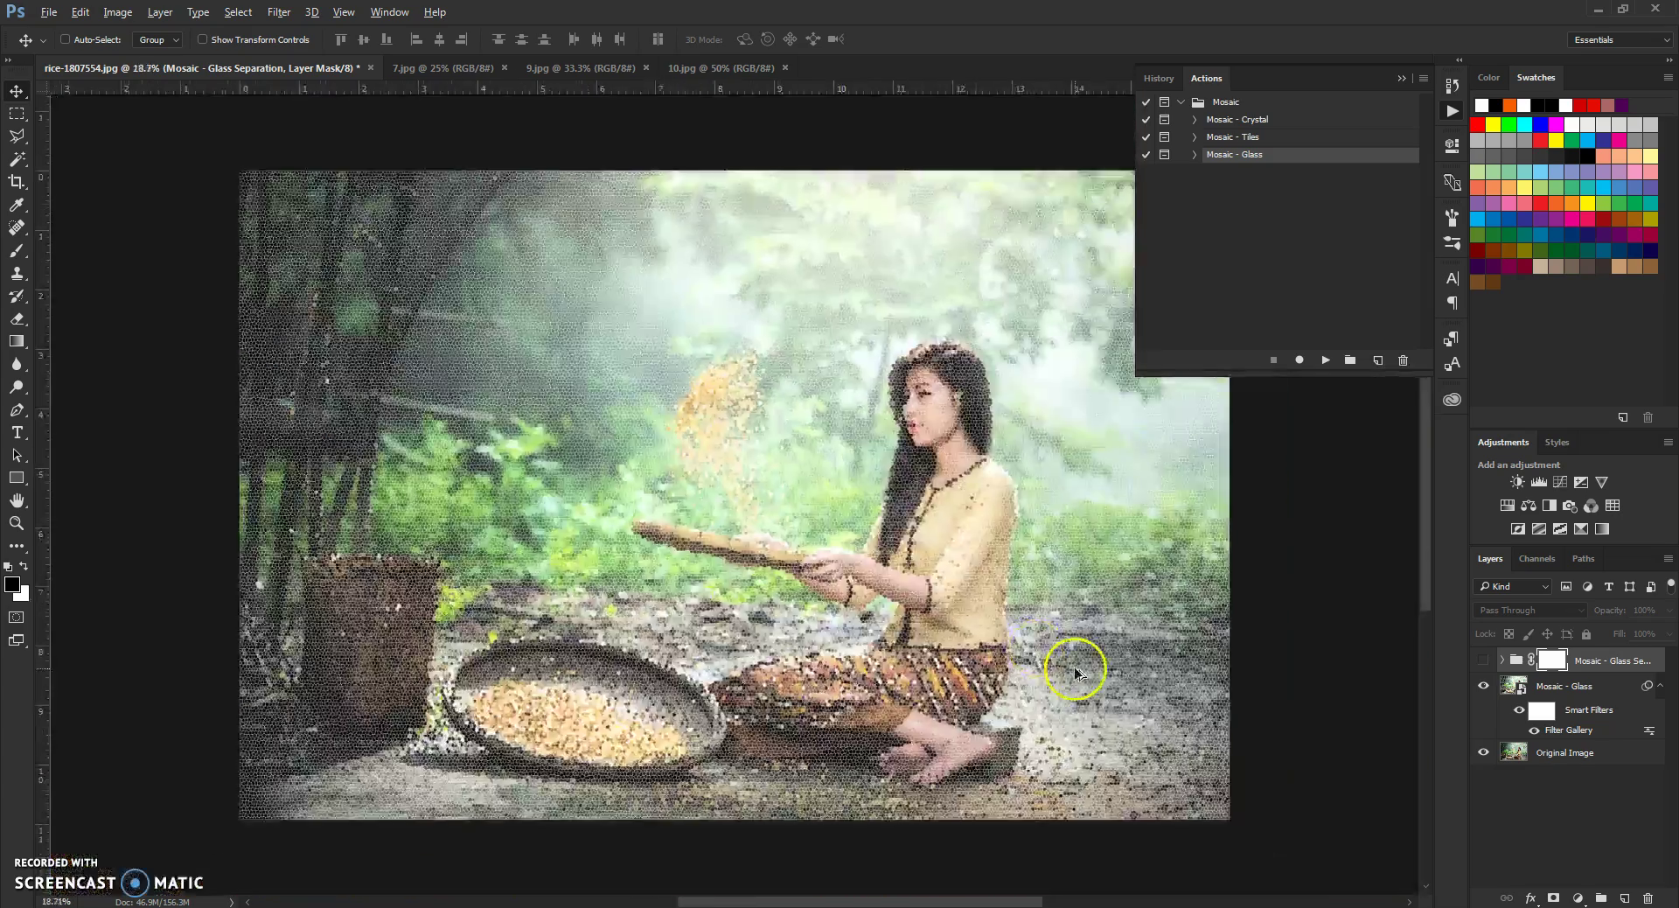
pyautogui.click(1480, 660)
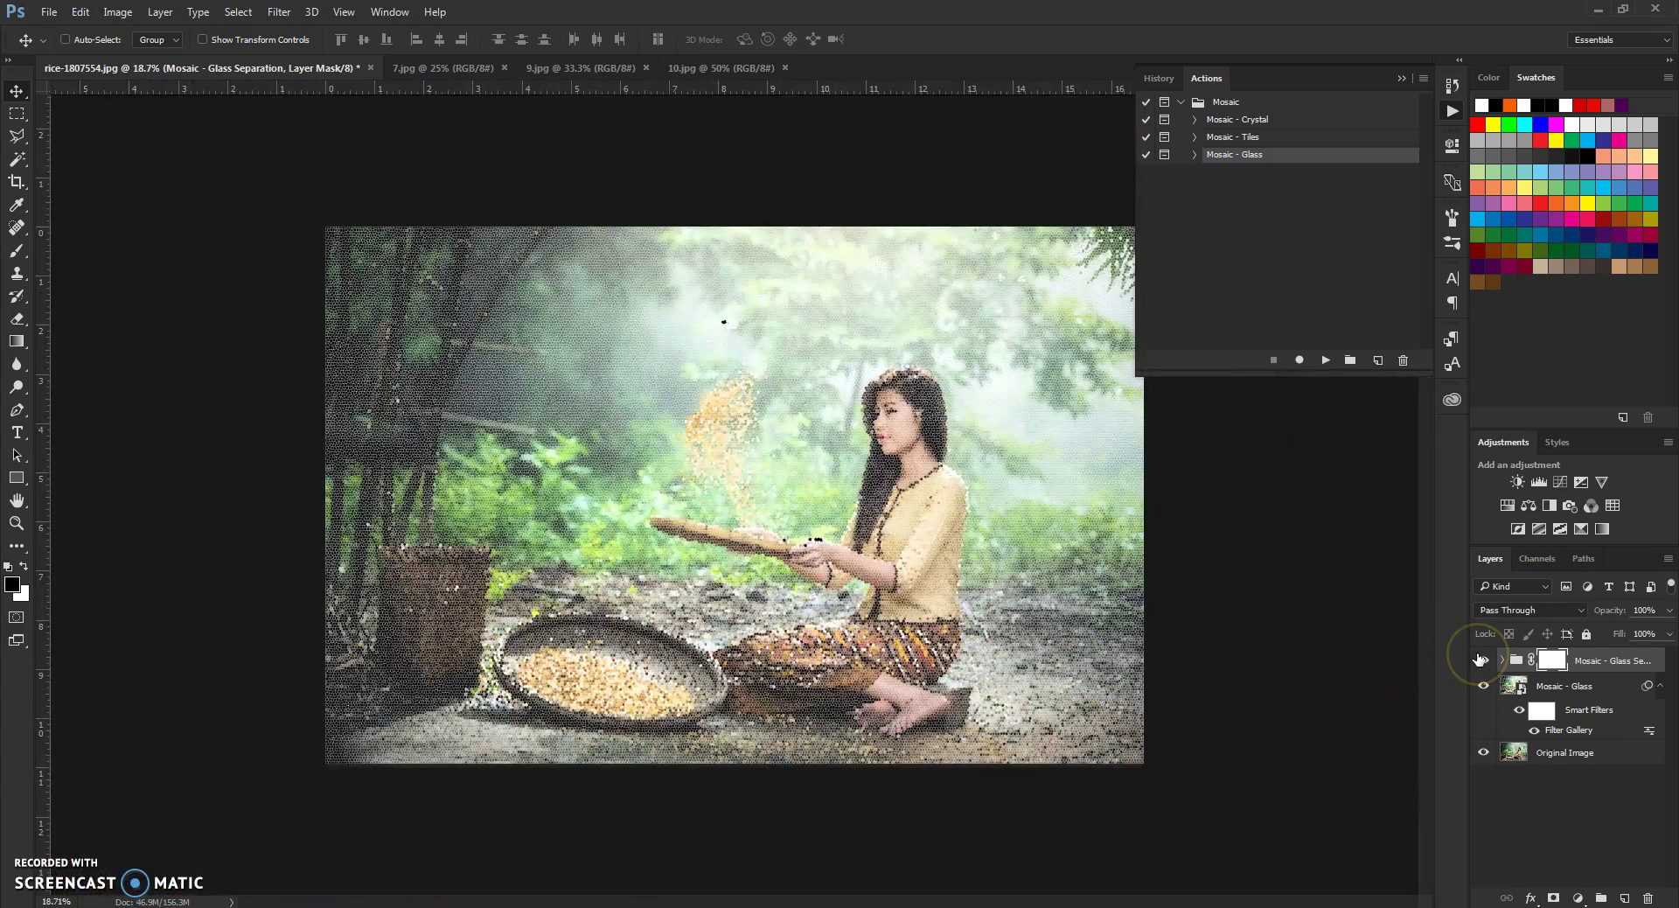
# Make the Mosaic - Glass Separation group visible, select the group, and expand its contents
pyautogui.click(1487, 660)
pyautogui.scroll(5, 855, 491)
pyautogui.scroll(12, 901, 560)
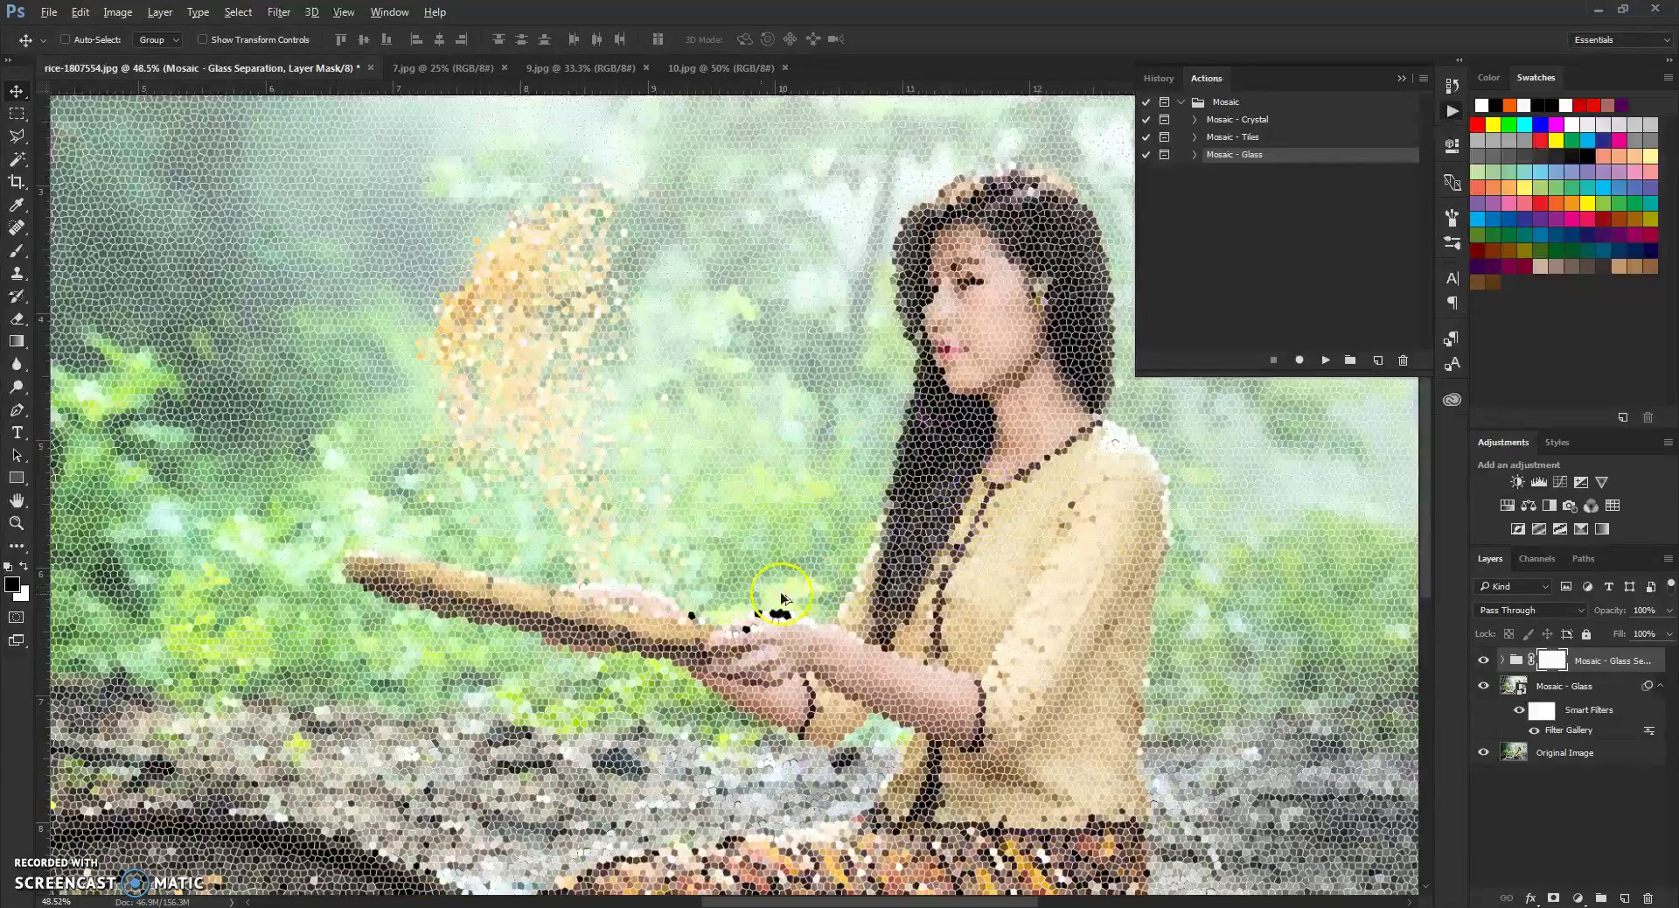
pyautogui.scroll(-5, 928, 604)
pyautogui.scroll(5, 963, 593)
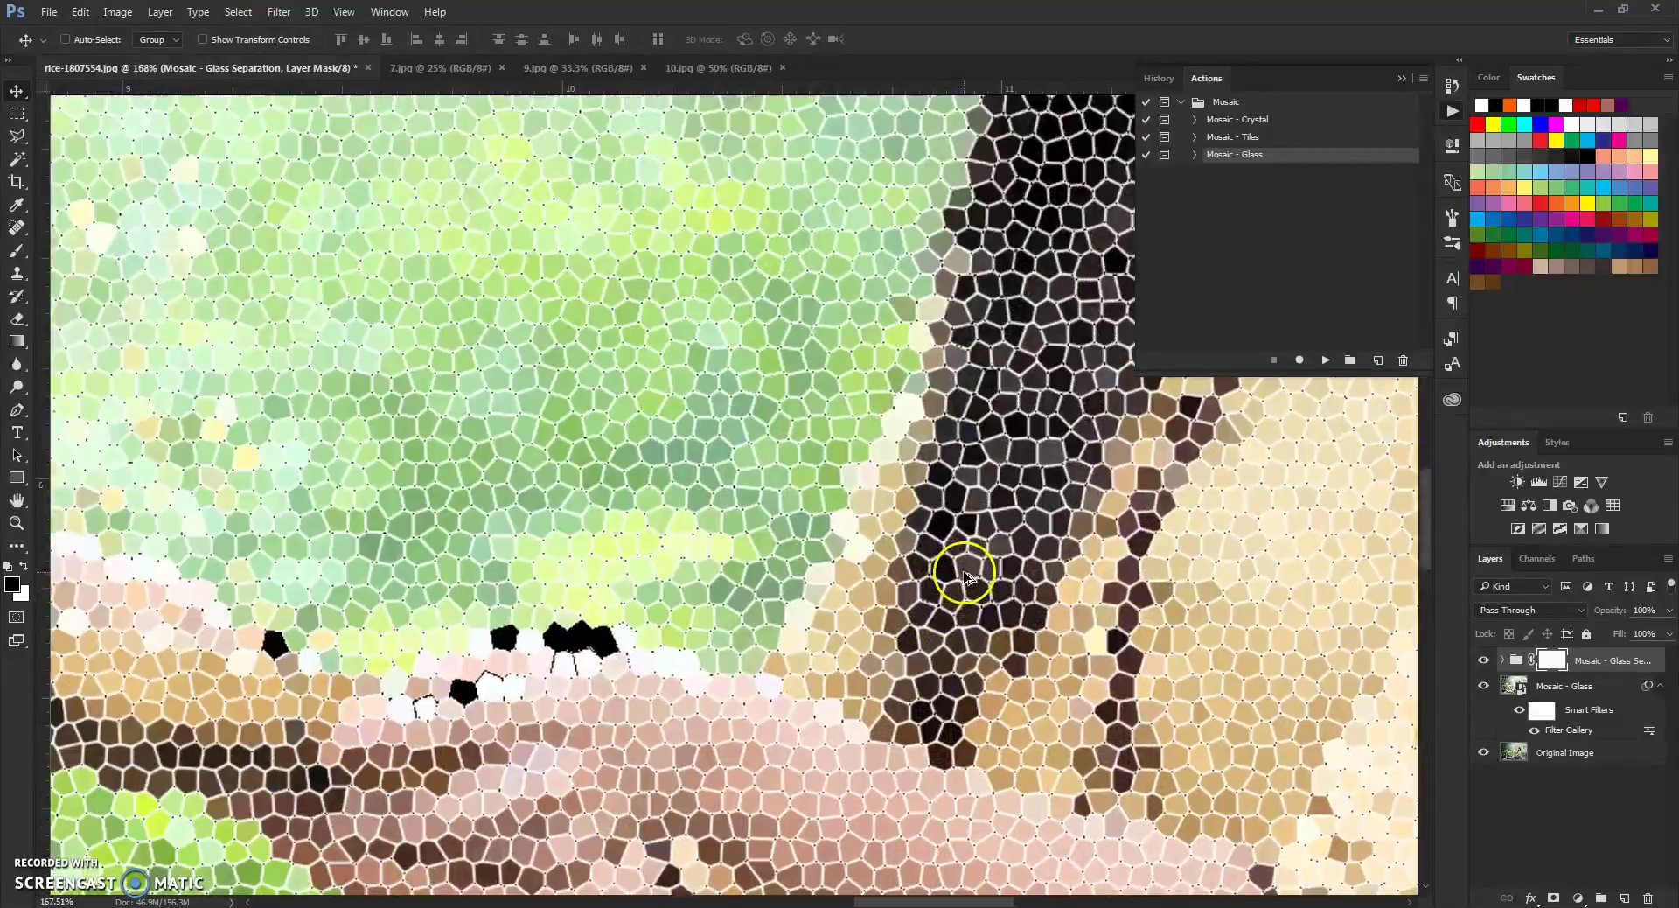
pyautogui.scroll(-2, 967, 569)
pyautogui.scroll(-8, 733, 566)
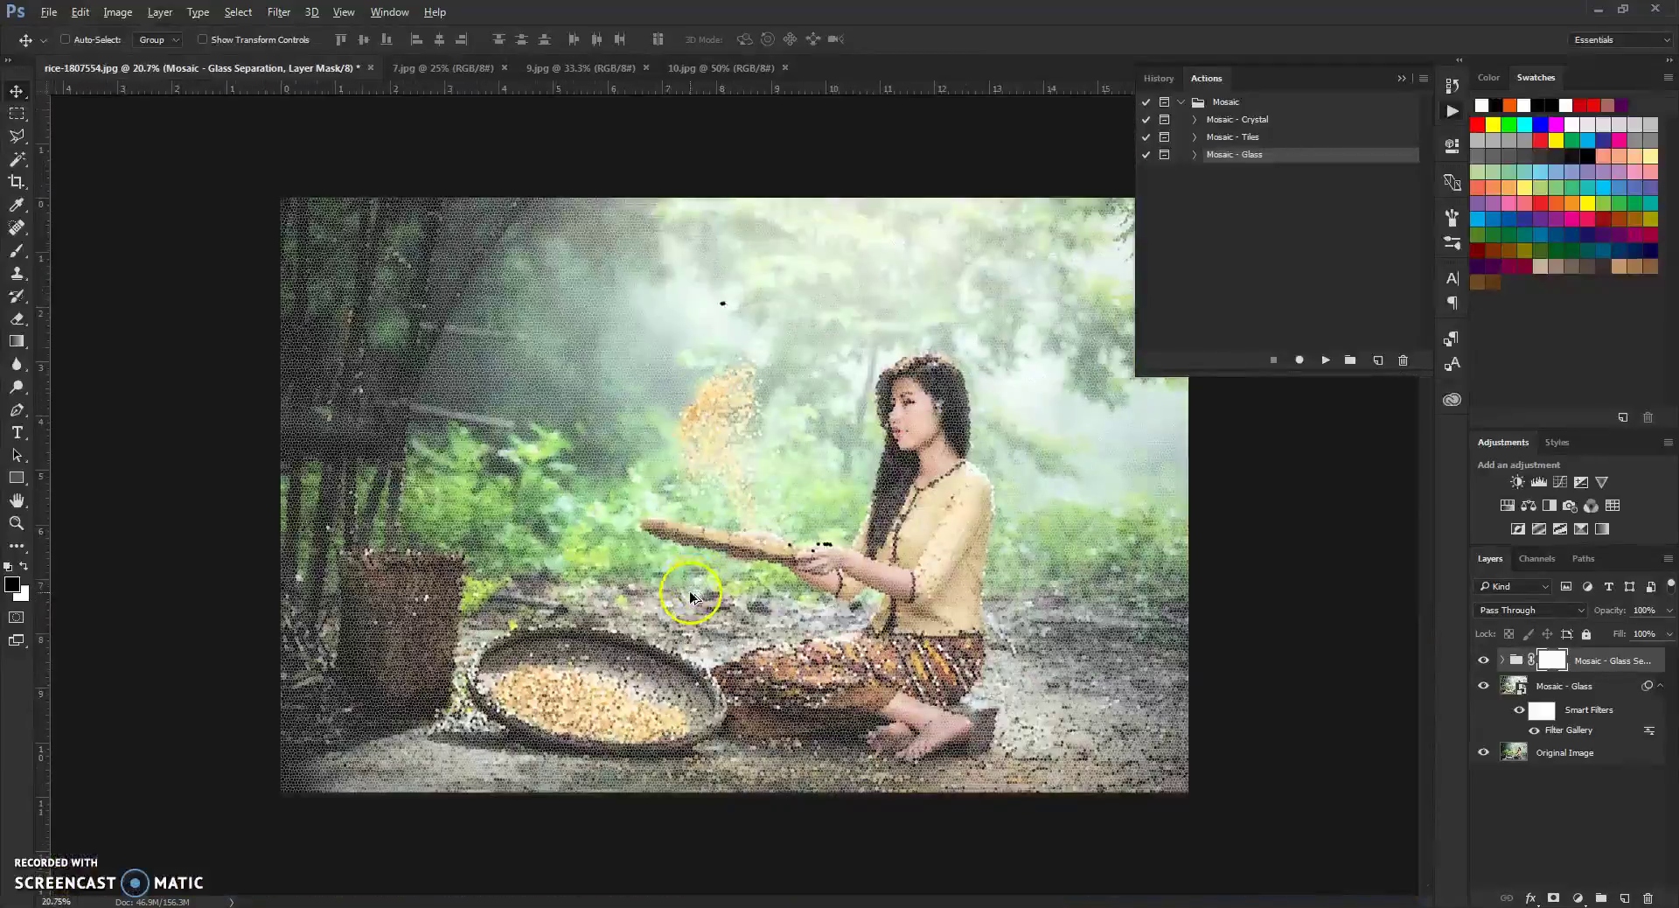
pyautogui.scroll(10, 689, 538)
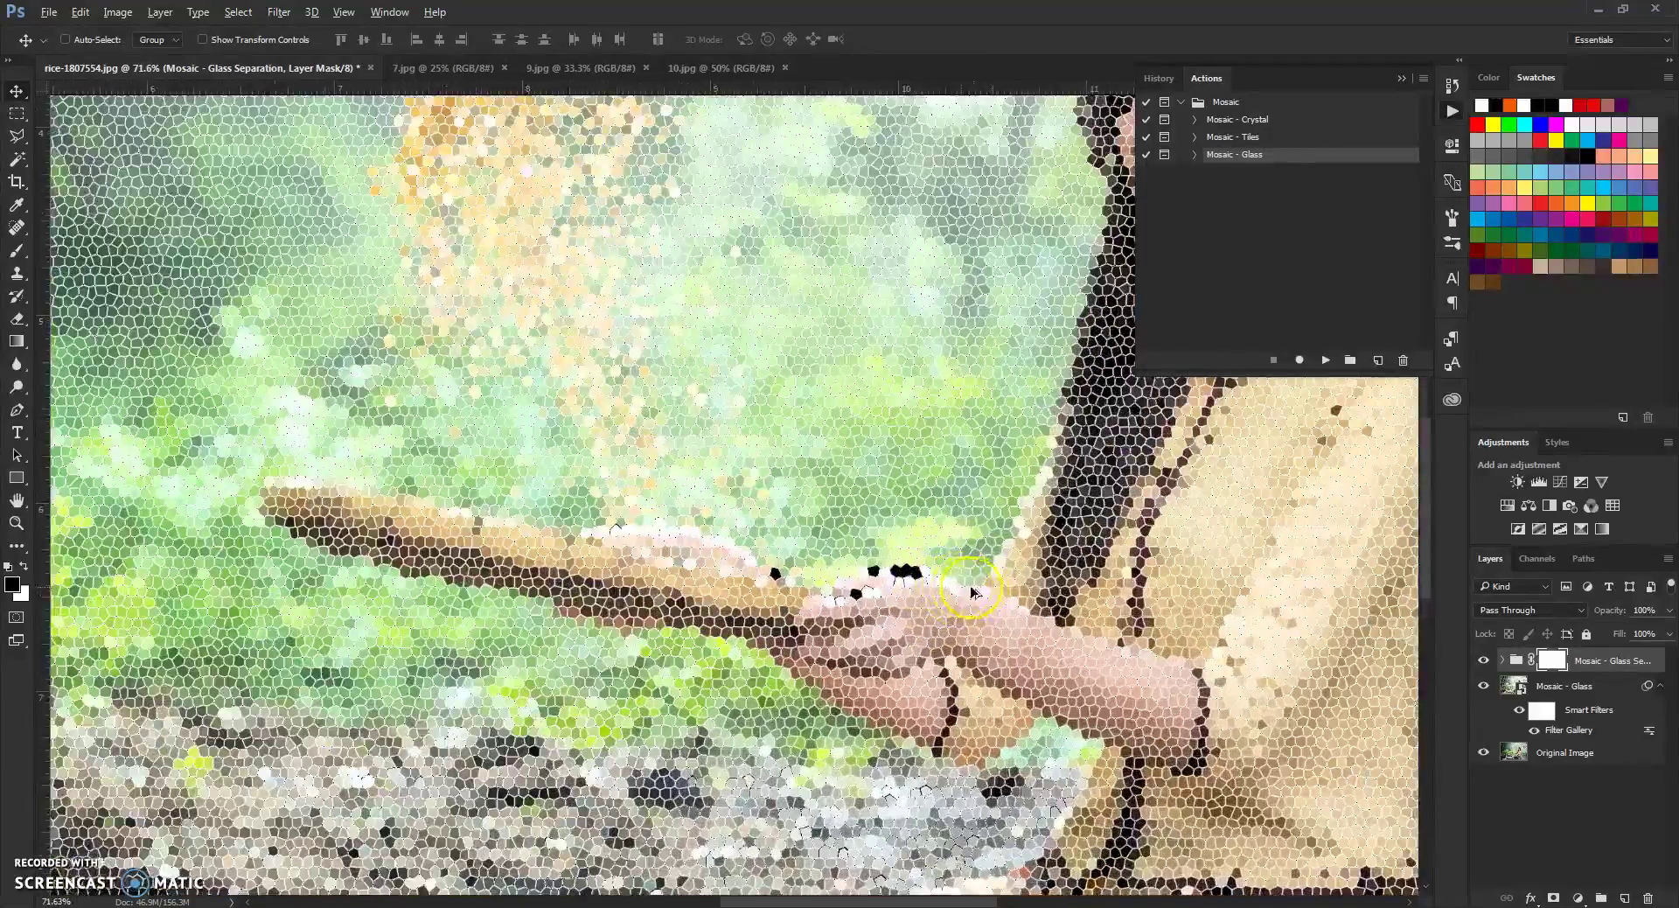
pyautogui.scroll(1, 859, 527)
pyautogui.scroll(-3, 862, 529)
pyautogui.scroll(5, 788, 402)
pyautogui.scroll(3, 733, 357)
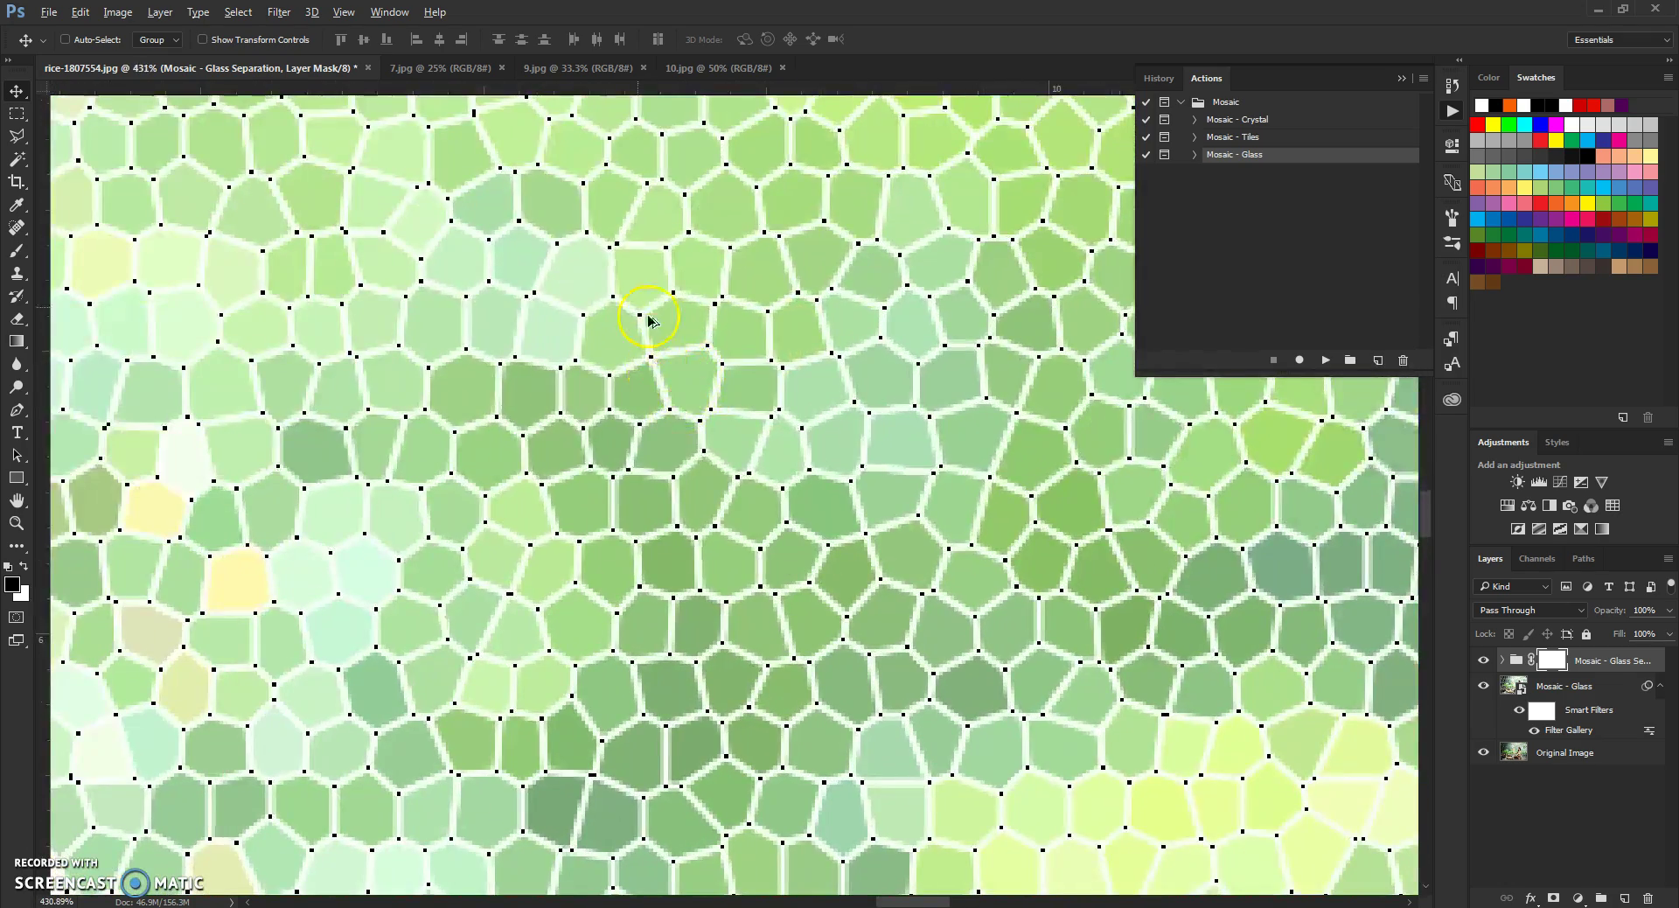
pyautogui.scroll(-12, 893, 603)
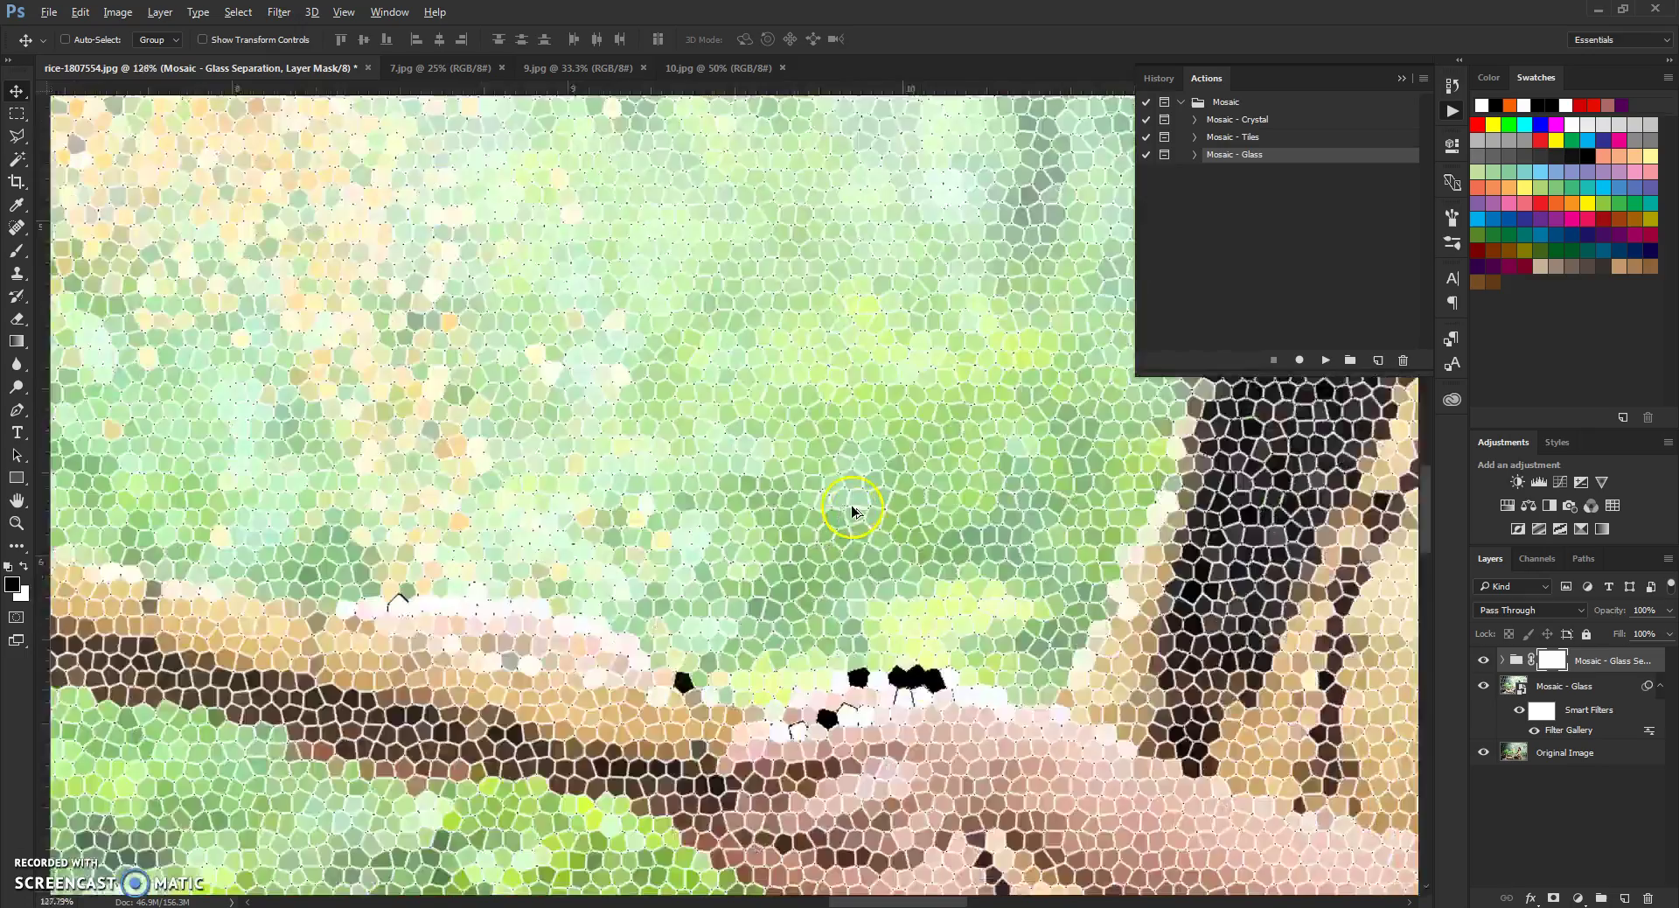
pyautogui.scroll(-1, 854, 522)
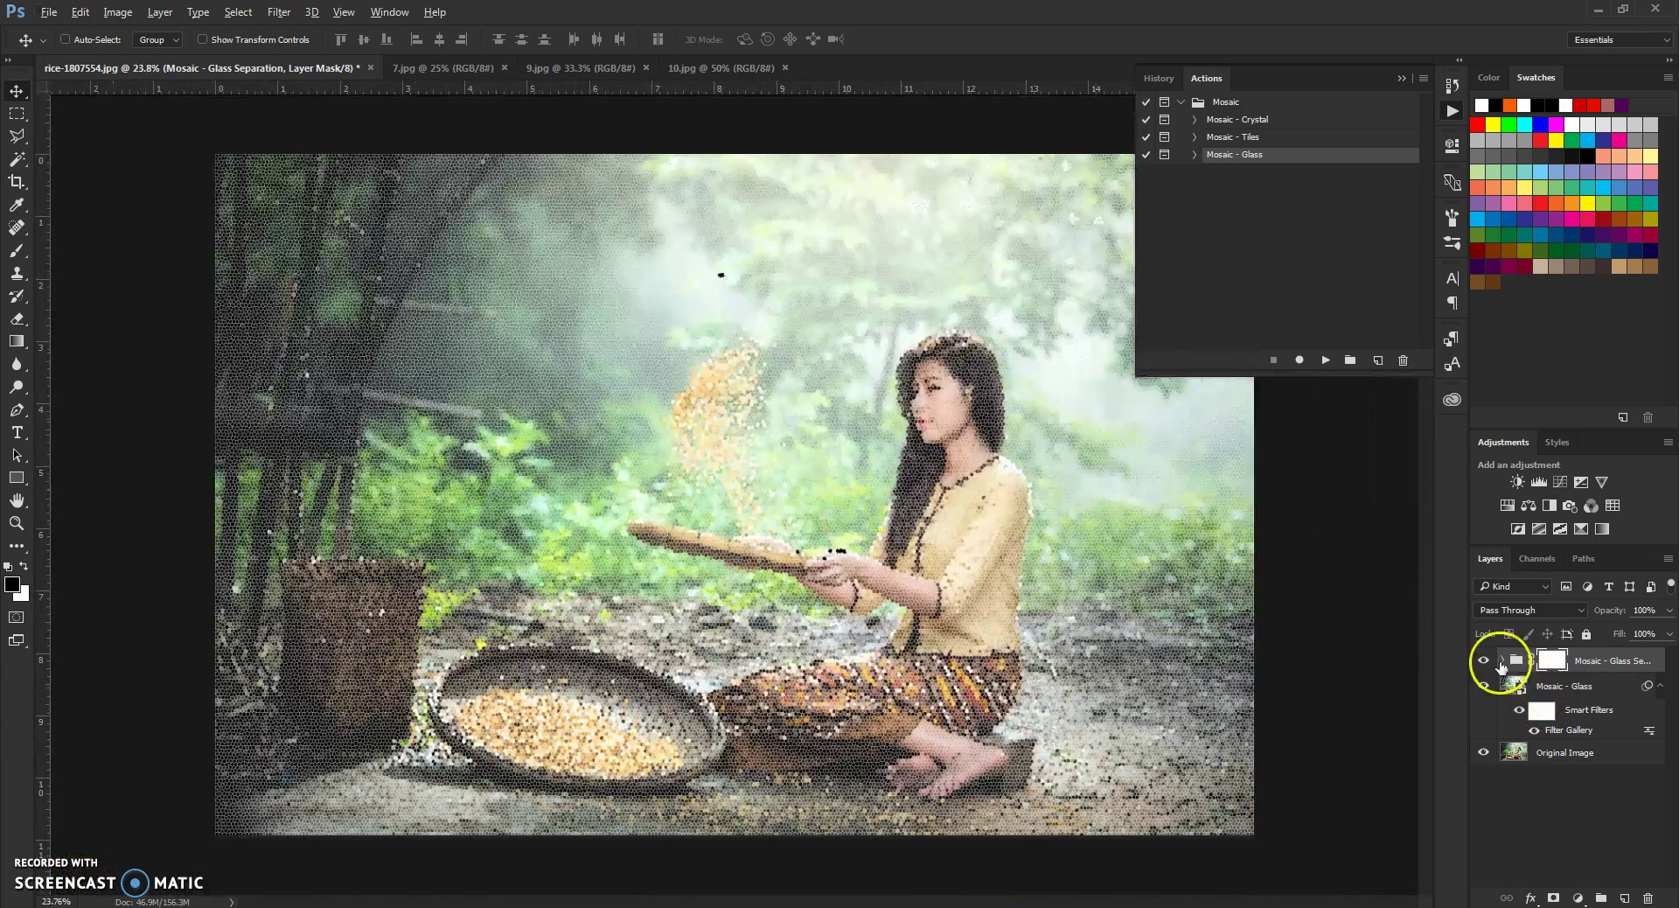
pyautogui.click(1504, 665)
pyautogui.click(1503, 662)
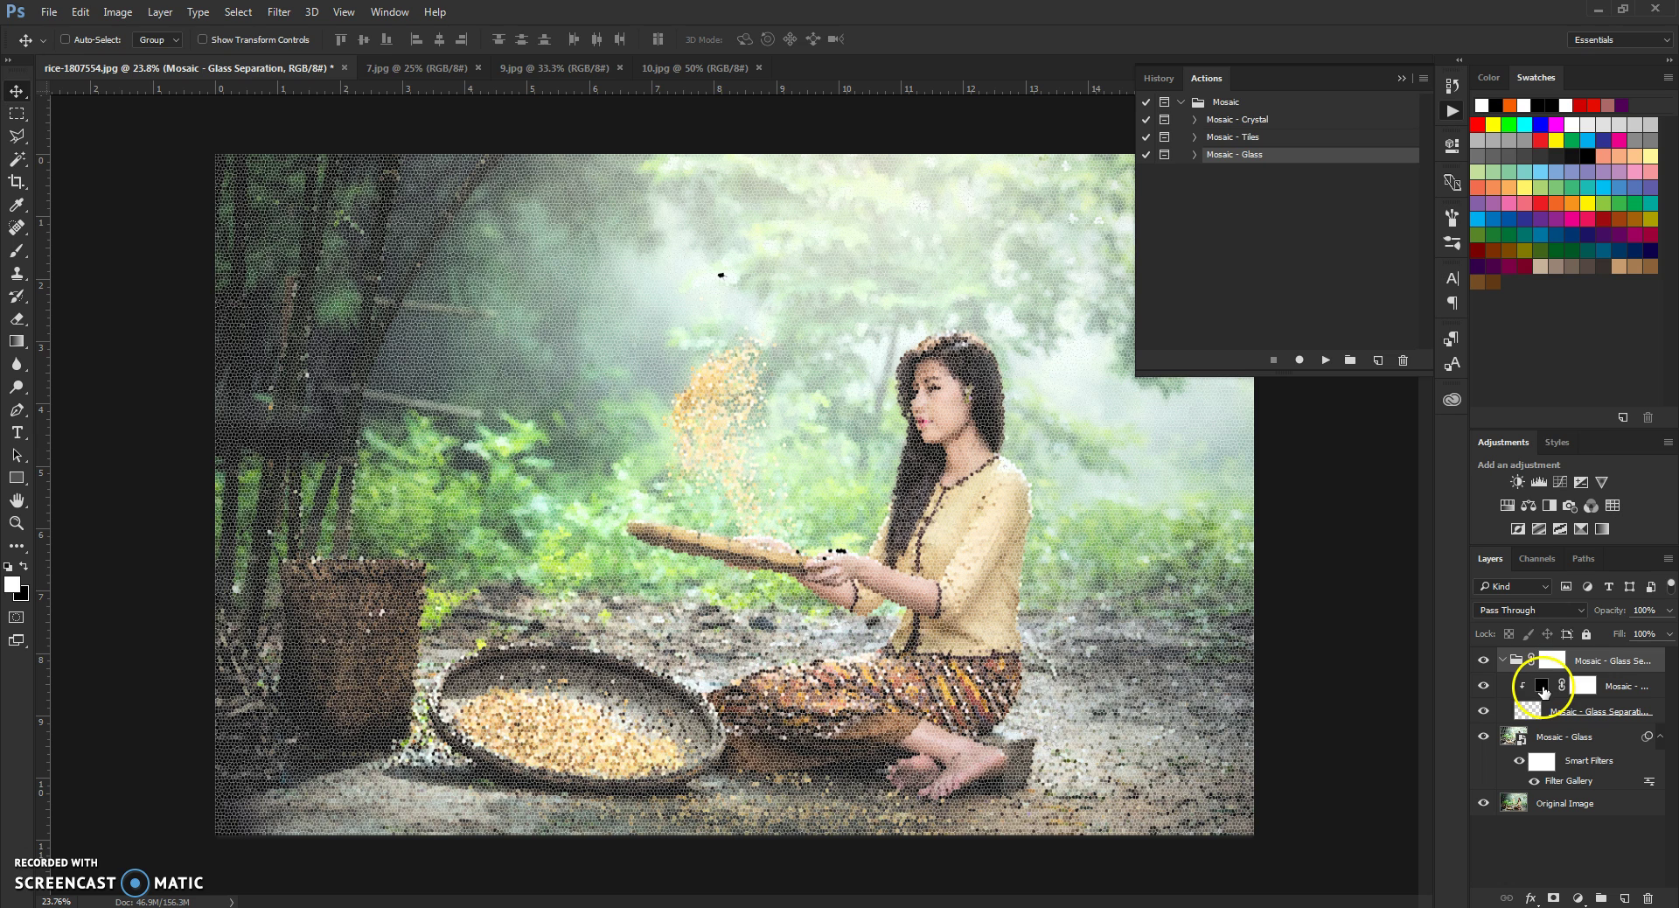
# Try a bright red for the fill layer's cell dots, then cancel to keep them black
pyautogui.doubleClick(1543, 688)
pyautogui.click(1299, 266)
pyautogui.moveTo(1299, 267); pyautogui.dragTo(1325, 259)
pyautogui.click(1482, 280)
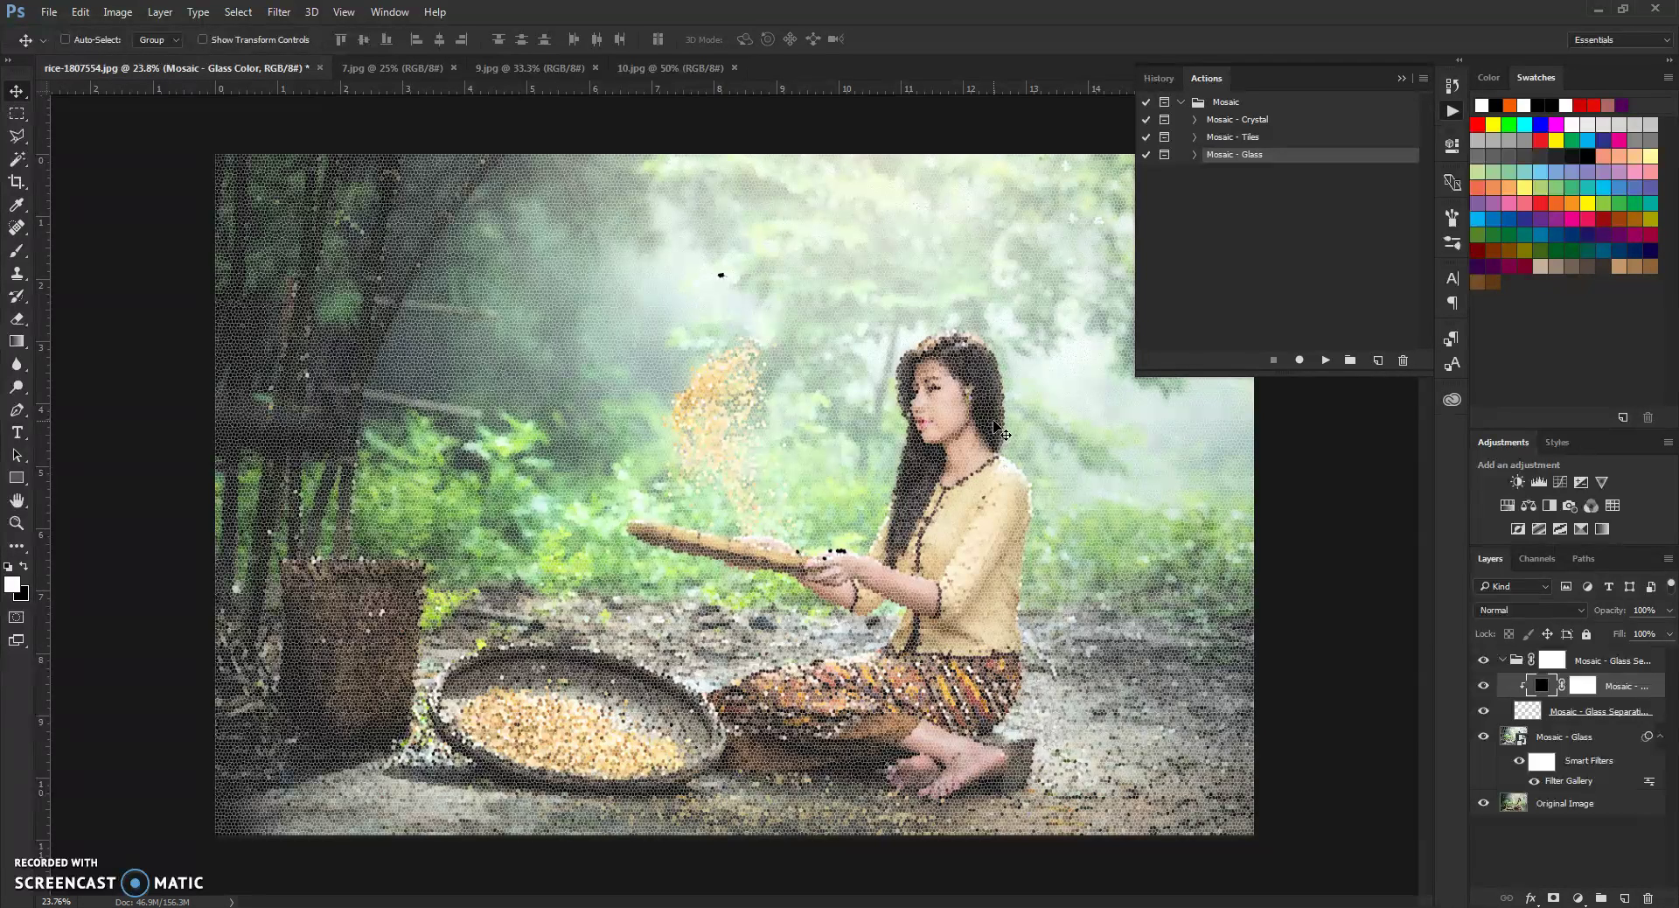
# Collapse the Mosaic - Glass Separation group and the Smart Filters rows under Mosaic - Glass
pyautogui.click(1502, 610)
pyautogui.click(1502, 657)
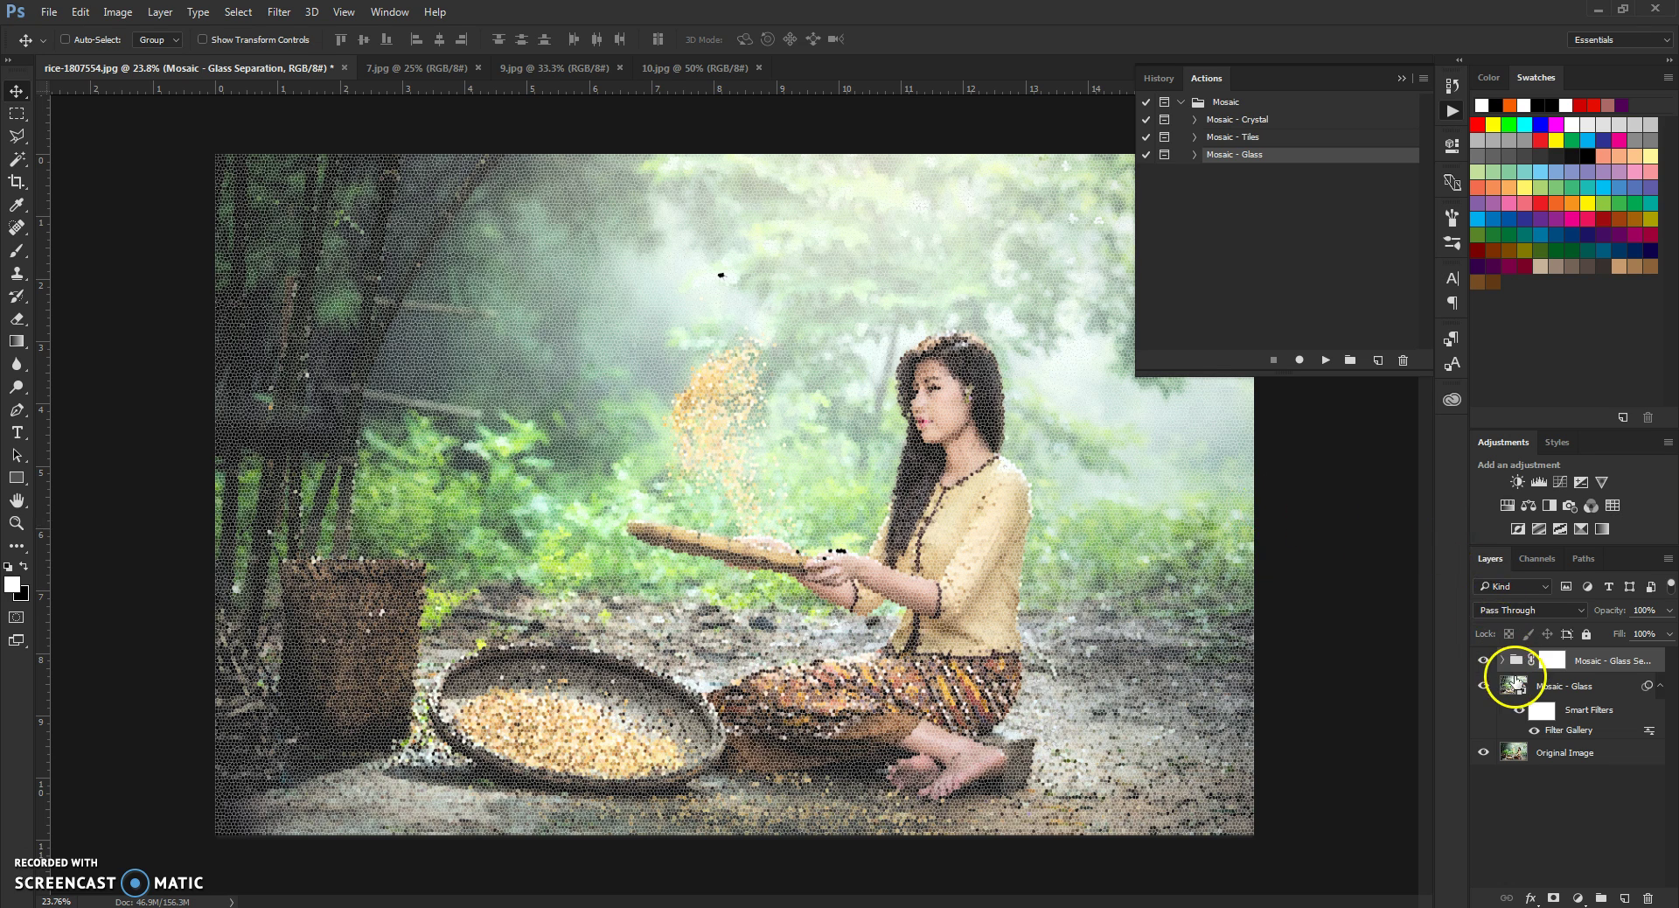
pyautogui.click(1657, 682)
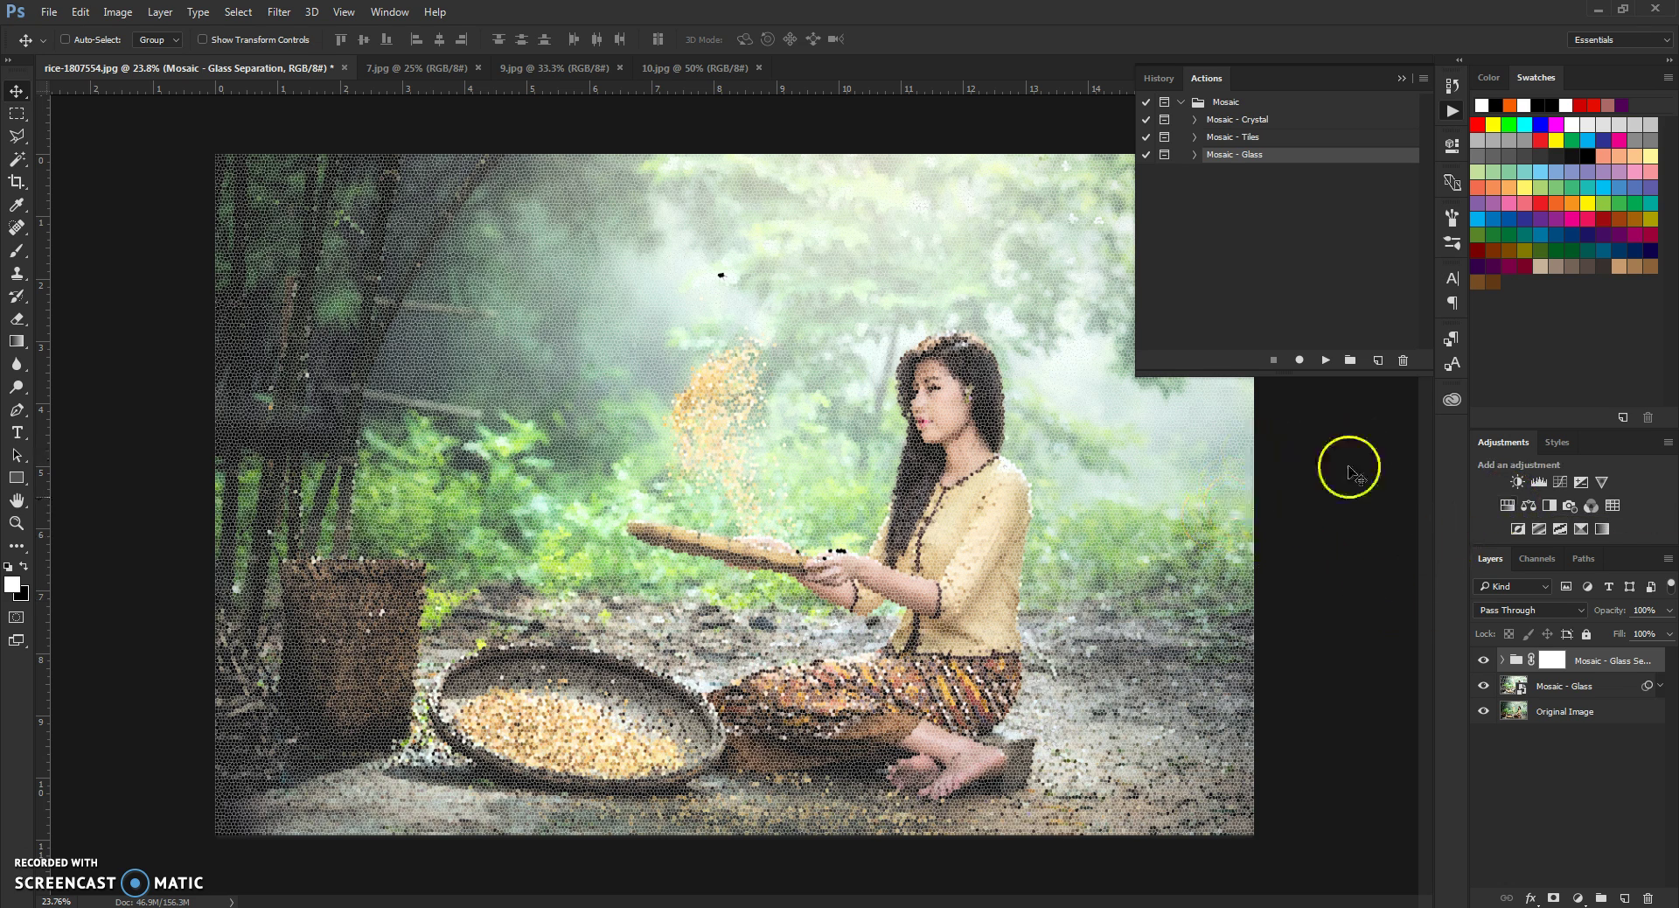
# Add a layer mask to Mosaic - Glass, trial-brush black over her face, then undo the stroke
pyautogui.hotkey('alt', '[')
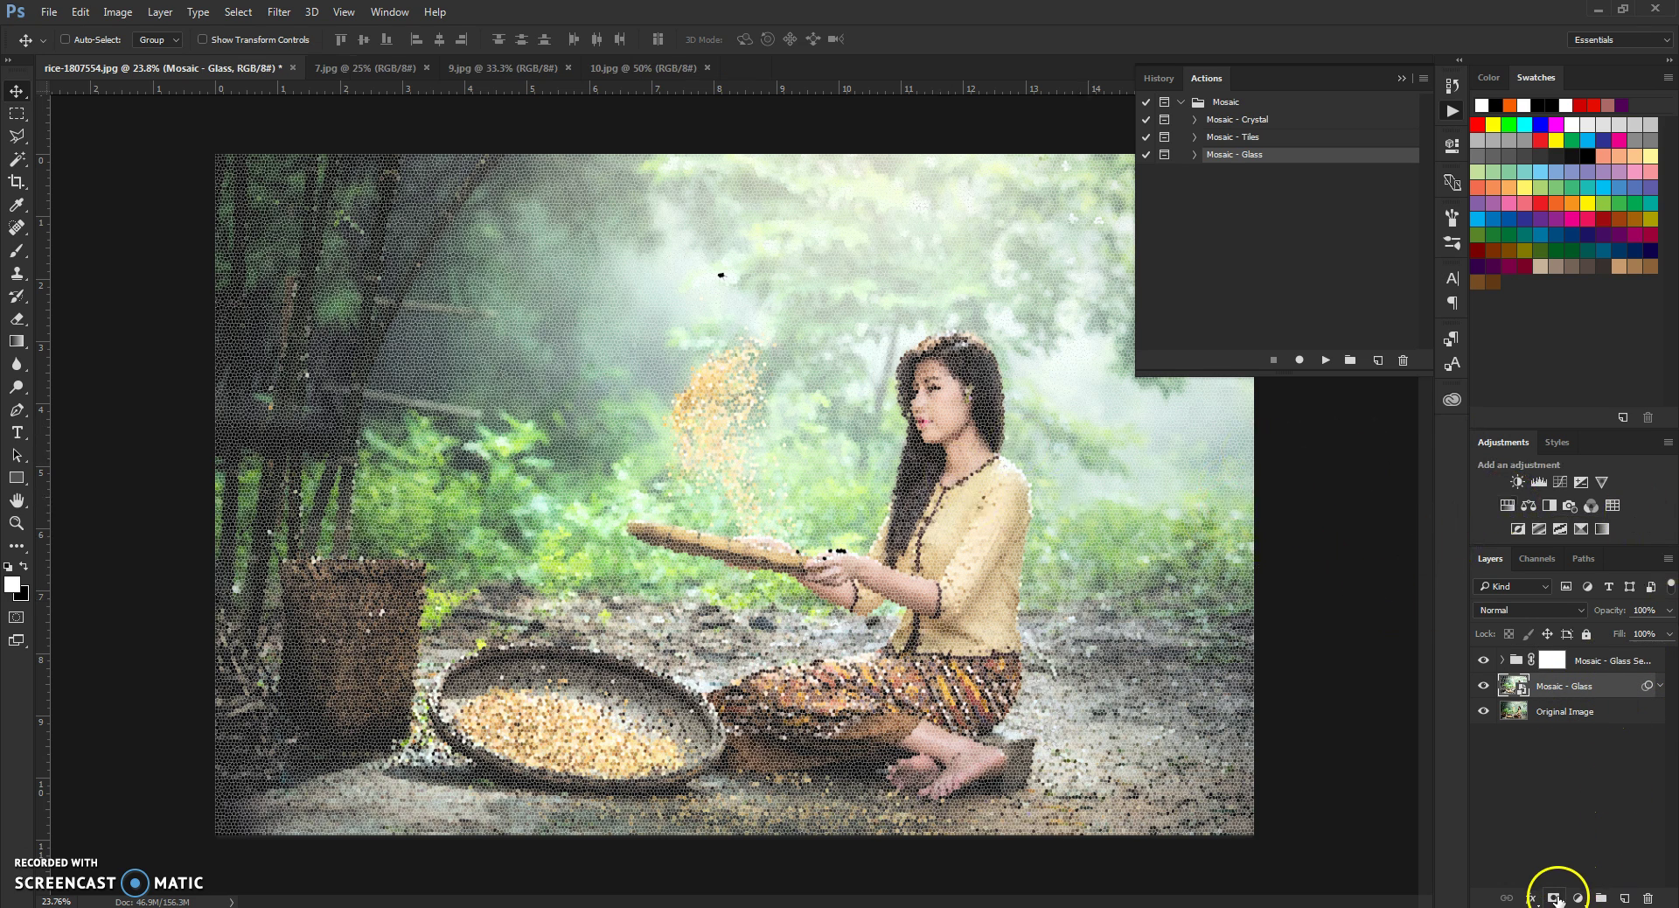
pyautogui.click(1555, 898)
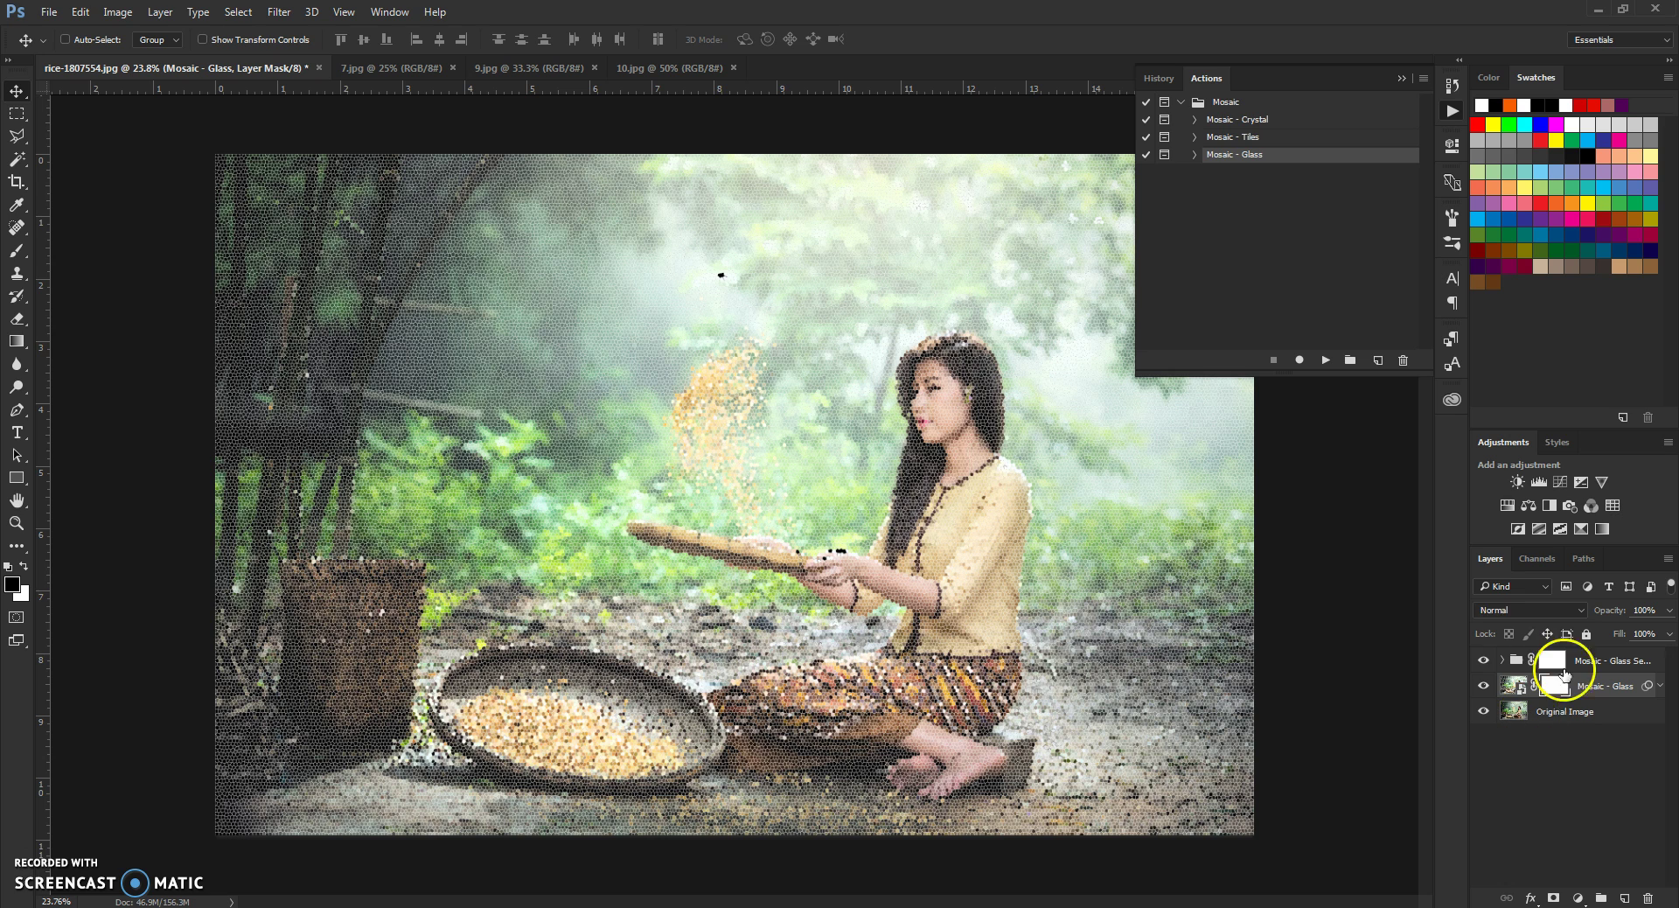
pyautogui.click(17, 250)
pyautogui.moveTo(962, 385); pyautogui.dragTo(883, 761)
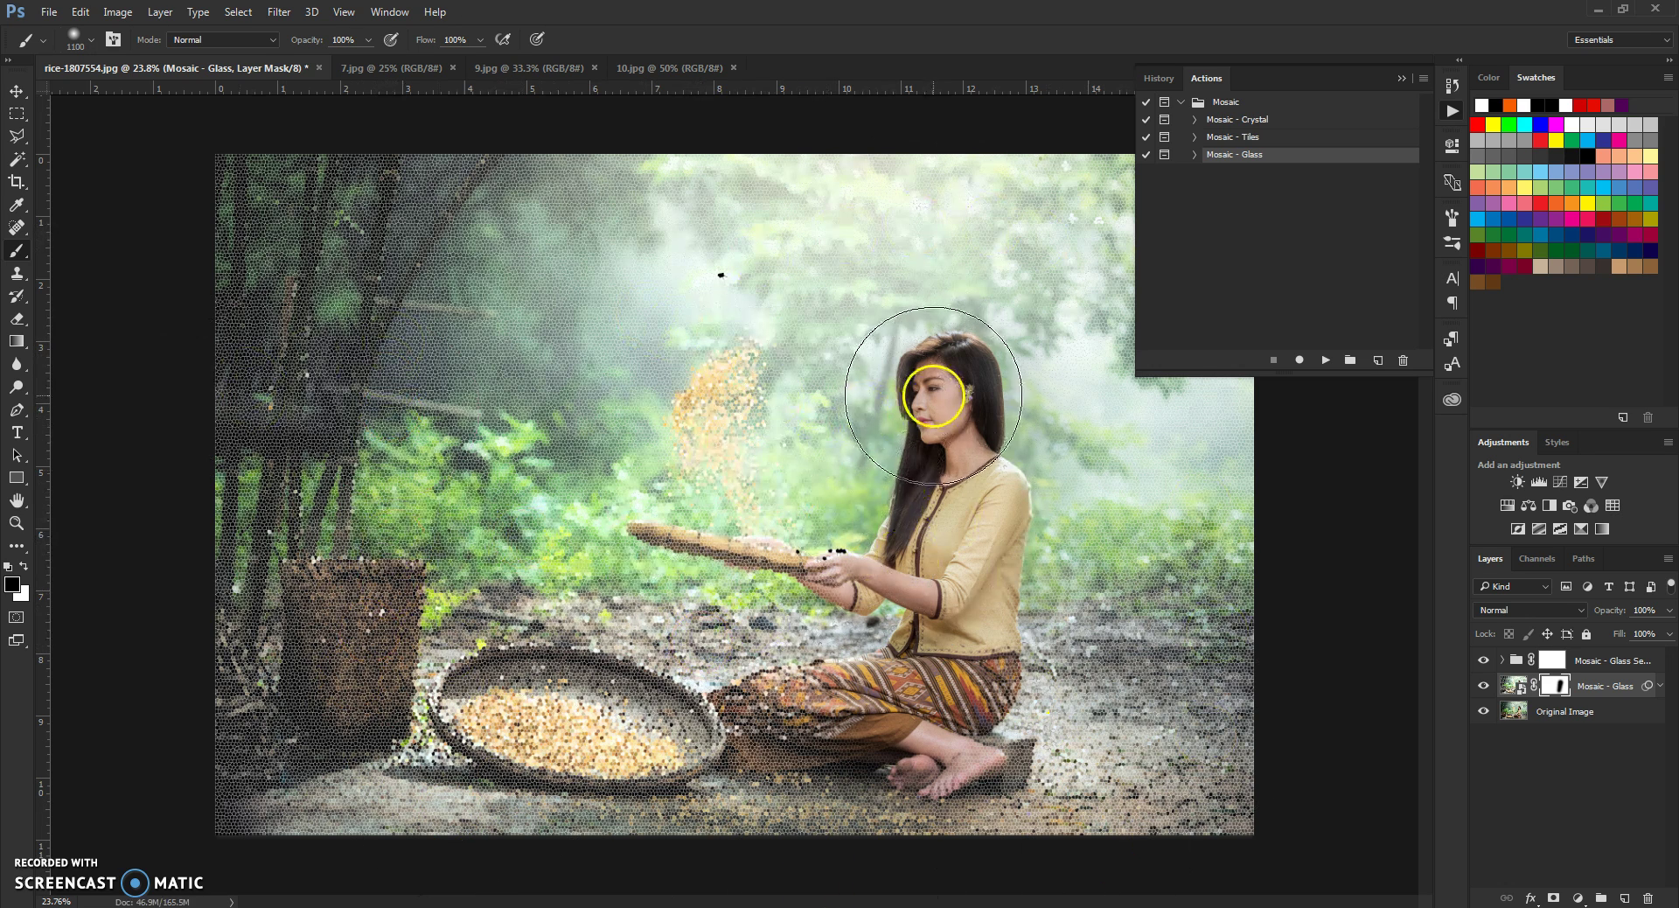
pyautogui.moveTo(934, 395); pyautogui.dragTo(921, 364)
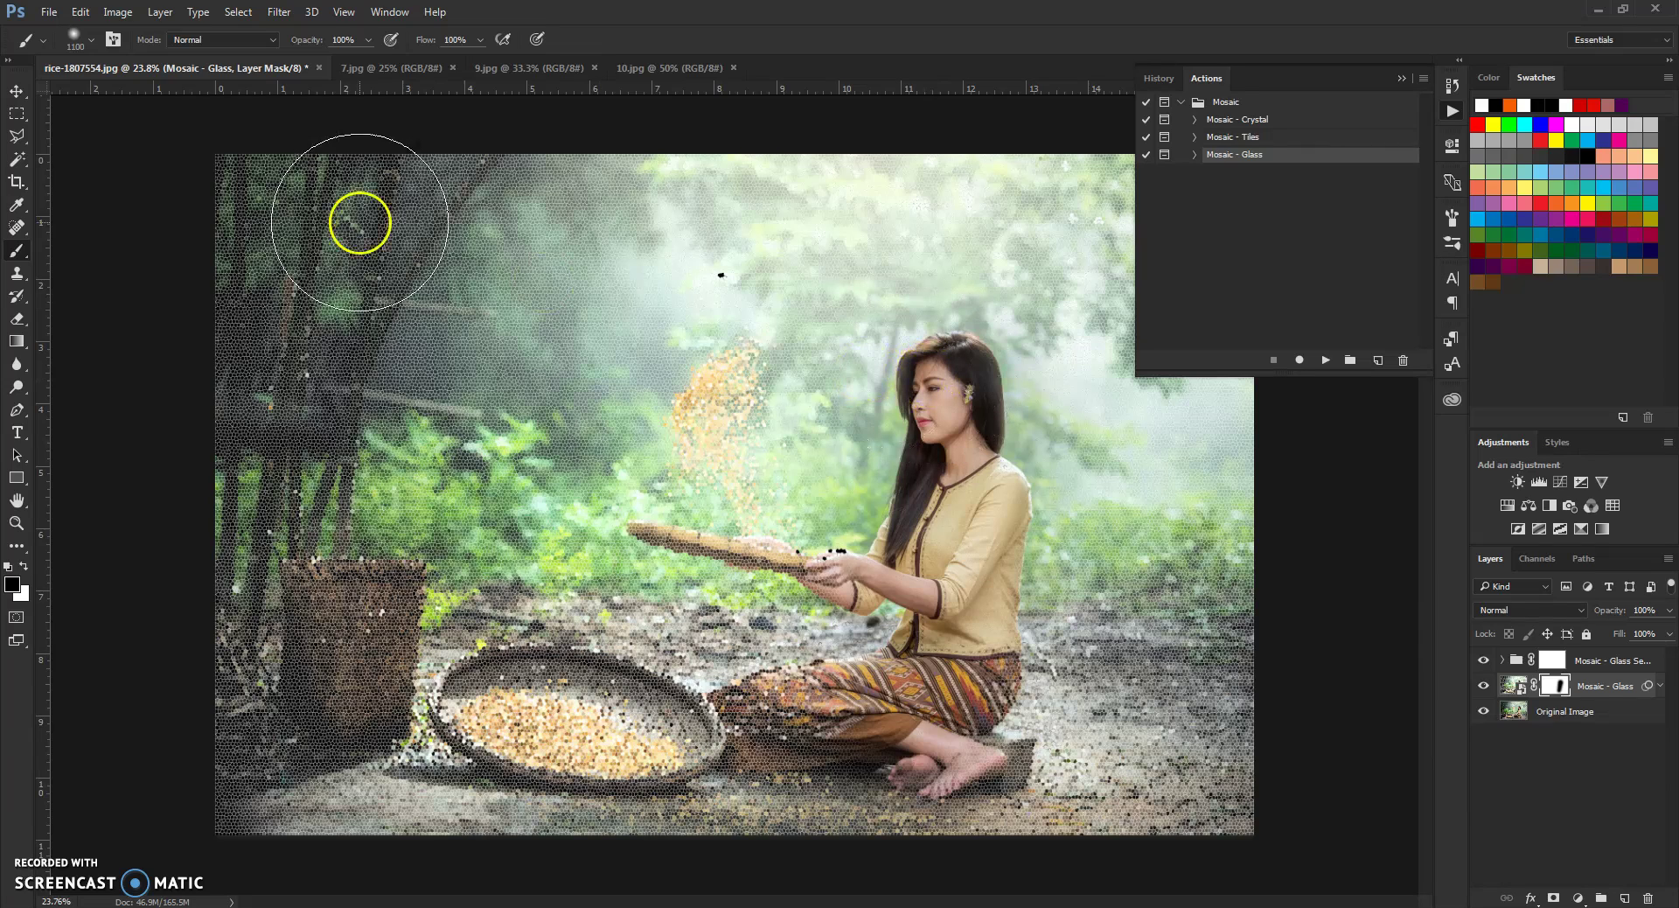
pyautogui.click(16, 90)
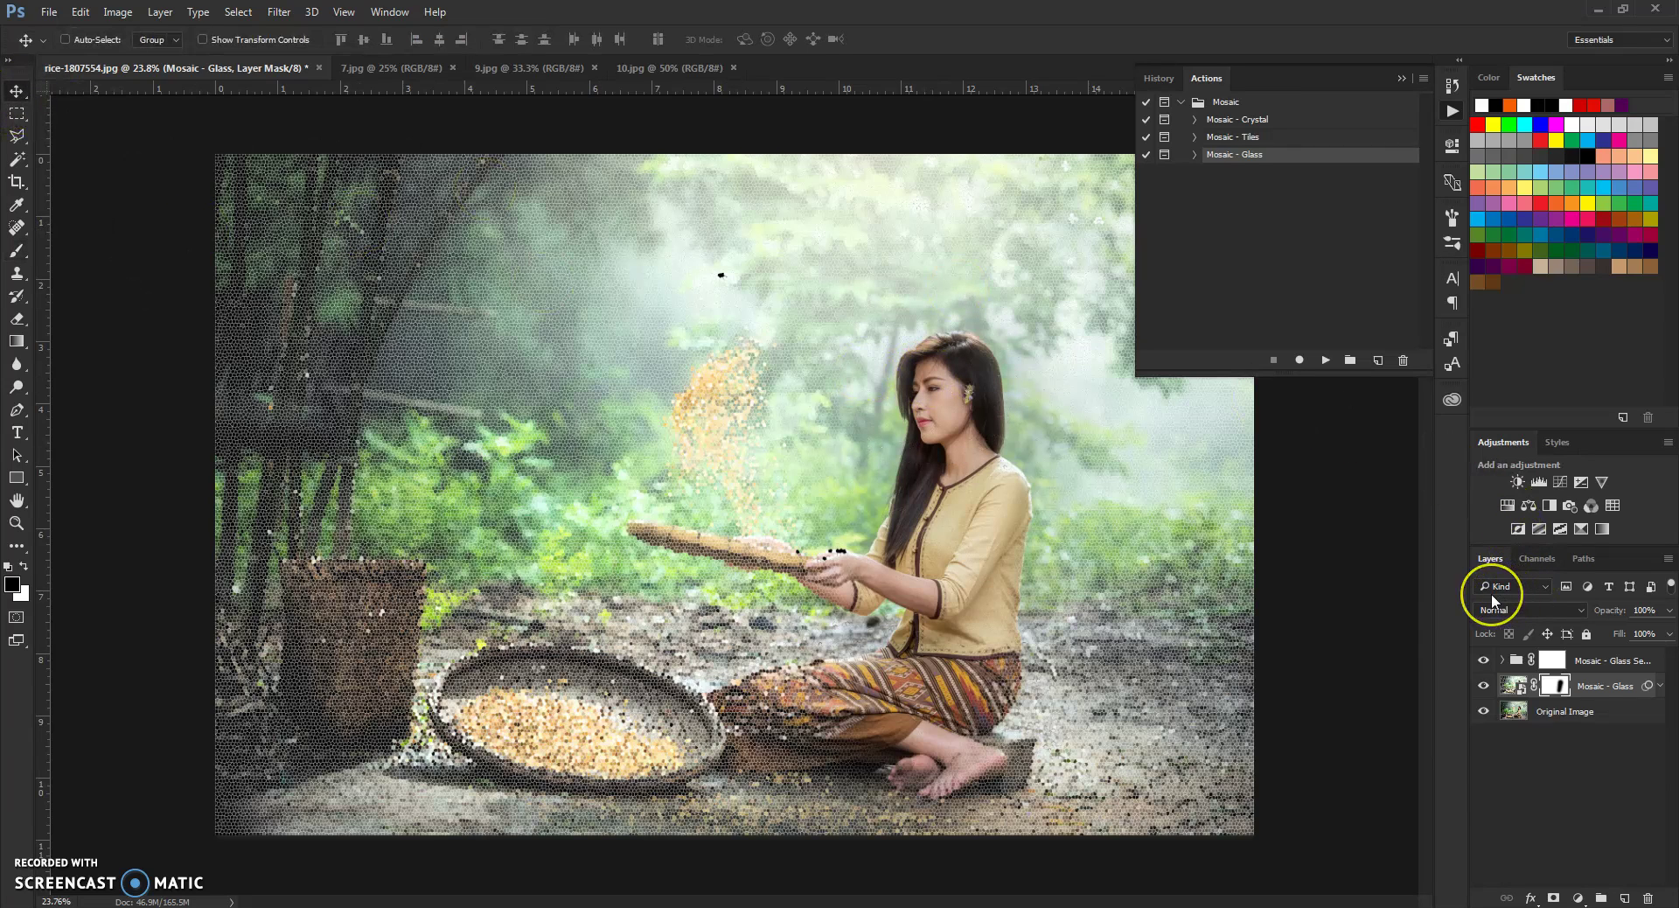
pyautogui.hotkey('ctrl', 'z')
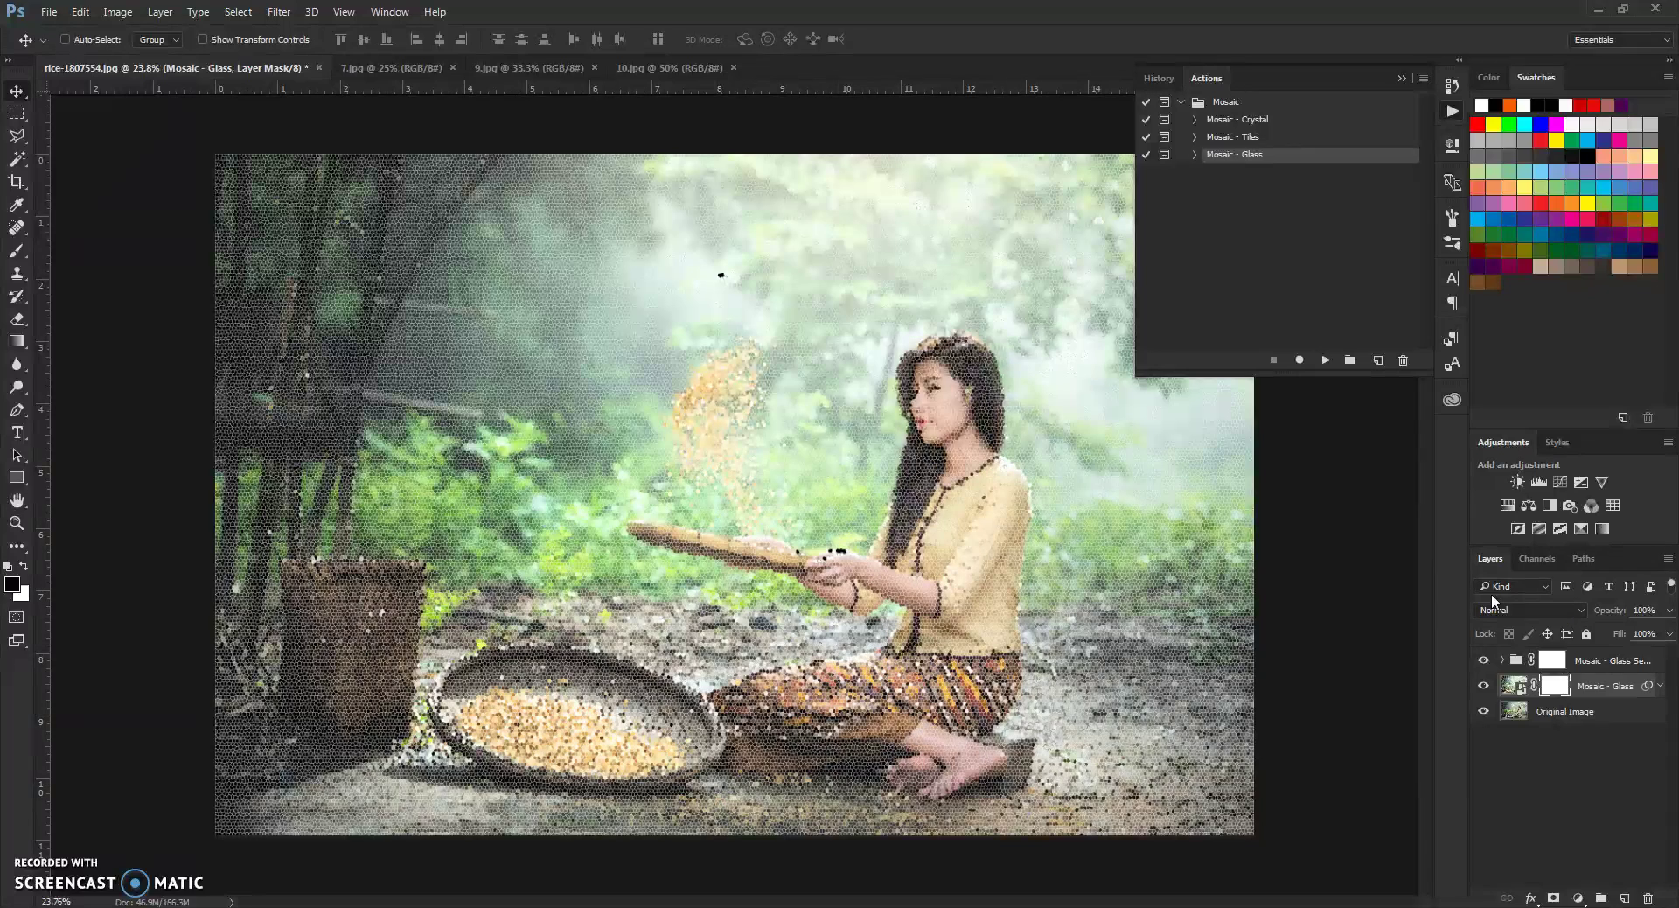